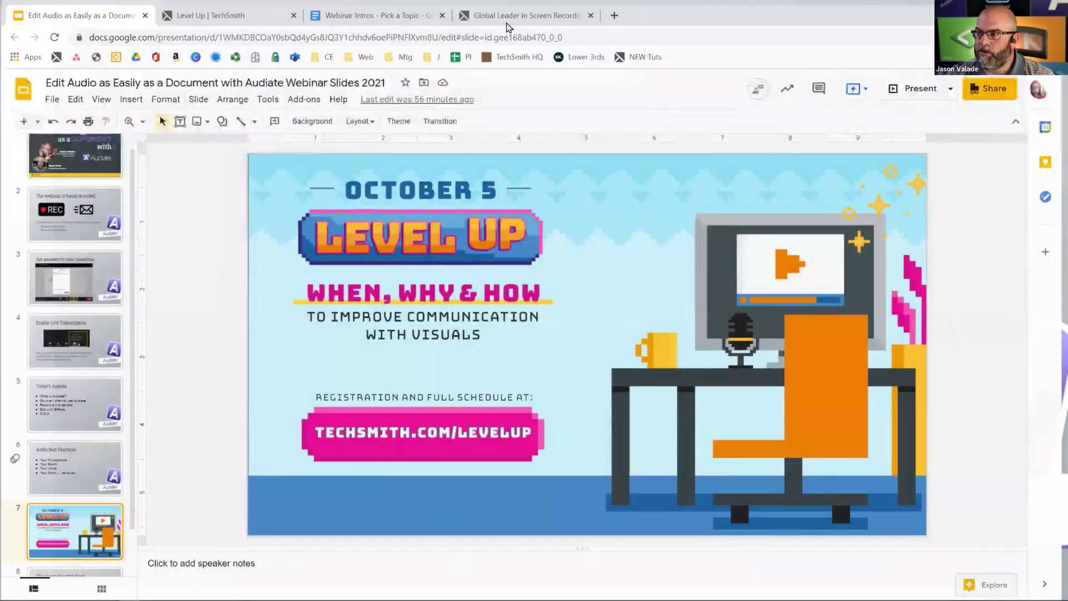
Switch to the TechSmith website and open the Audiate product page.
click(512, 15)
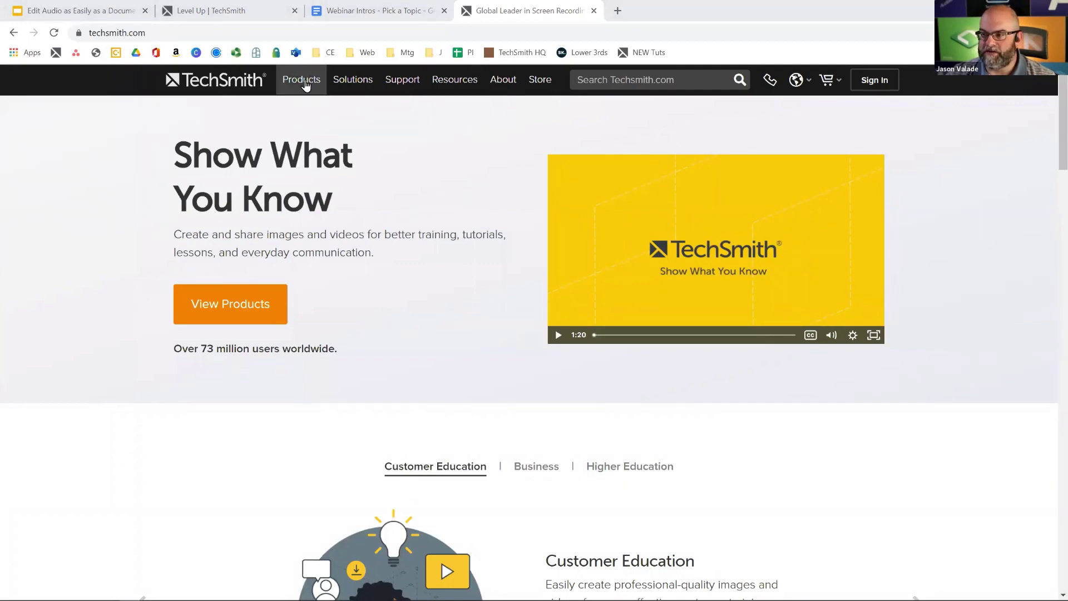
mouse_move(305, 84)
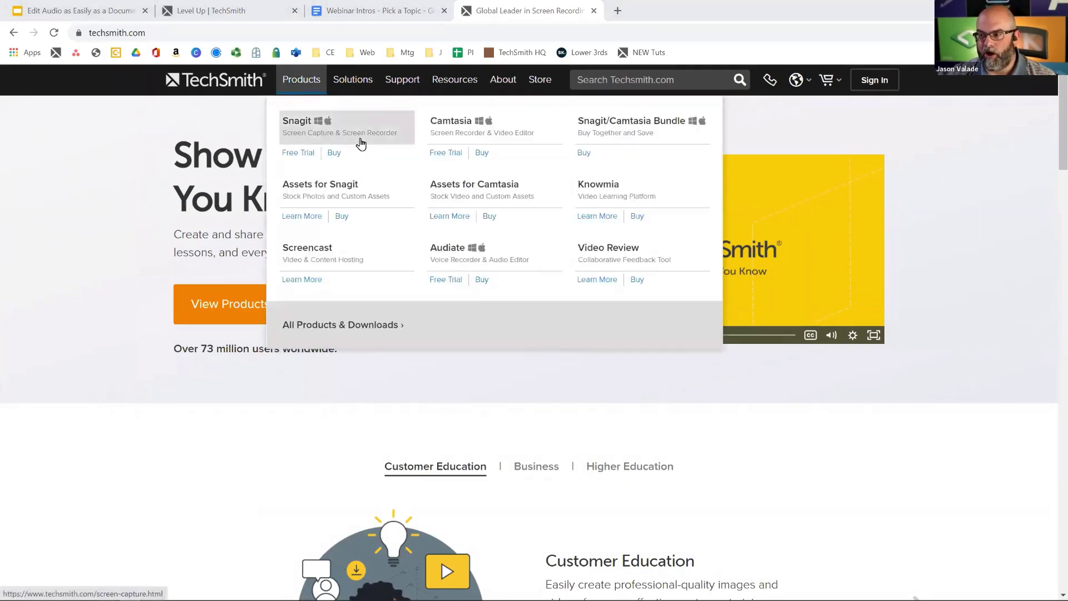
click(460, 254)
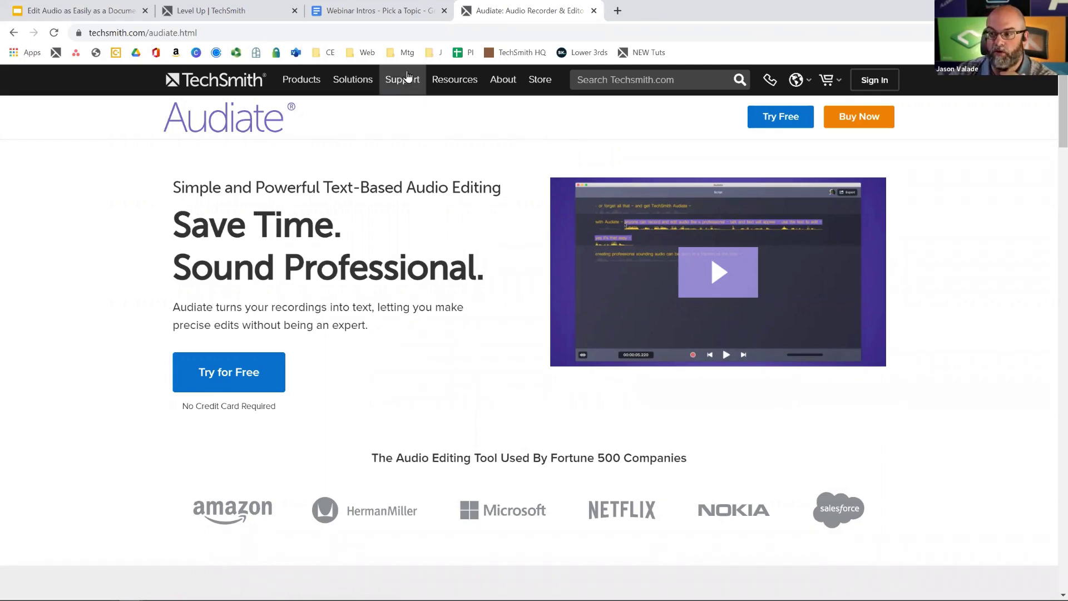
Open the Audiate tutorials from the site's support resources and look through the basics and audio effects lessons.
mouse_move(404, 80)
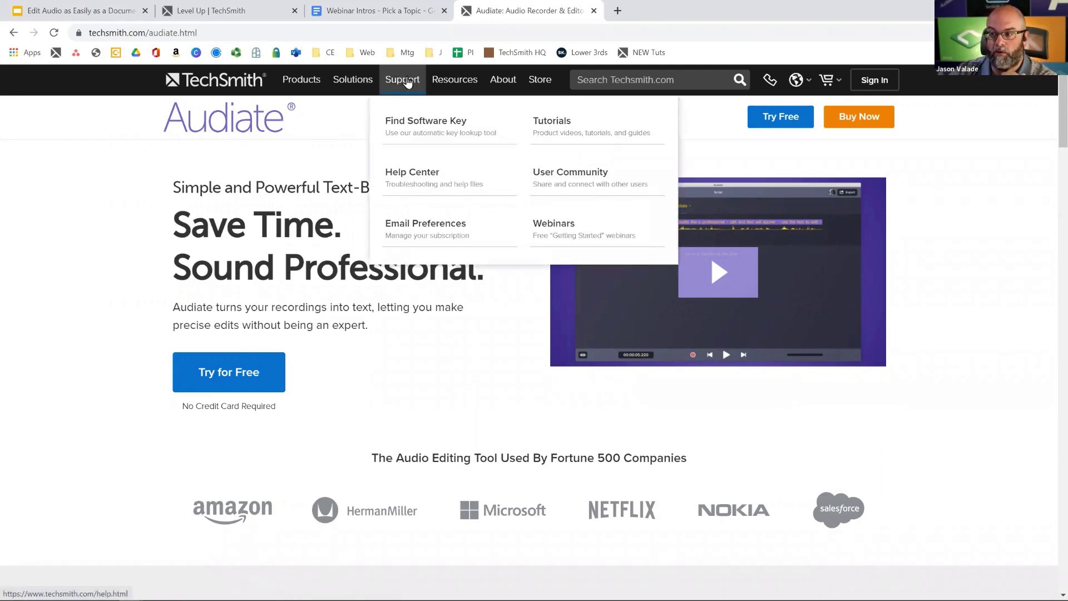
click(560, 134)
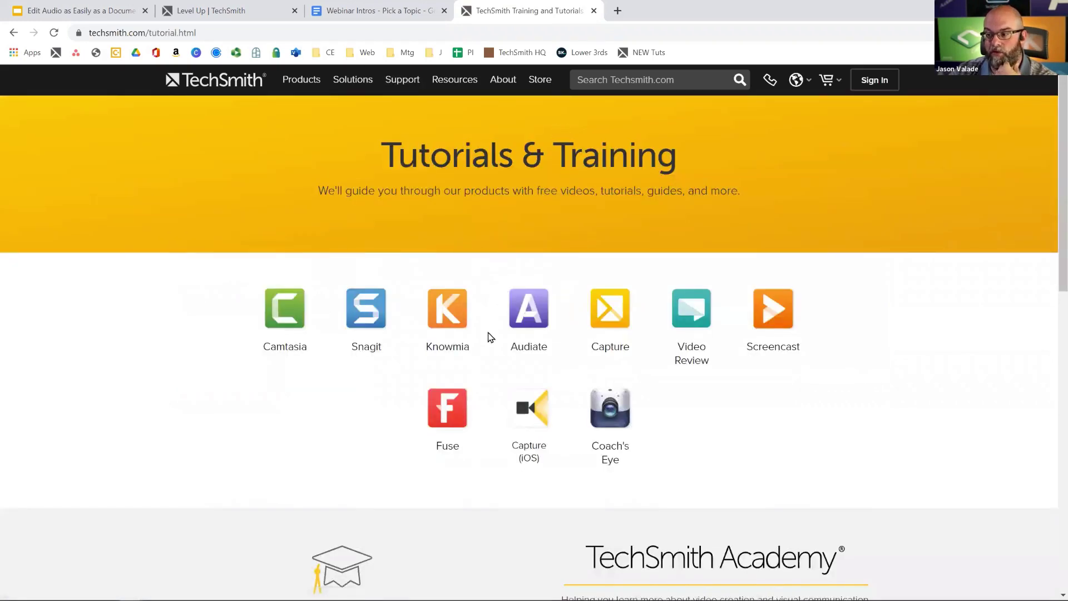
click(534, 305)
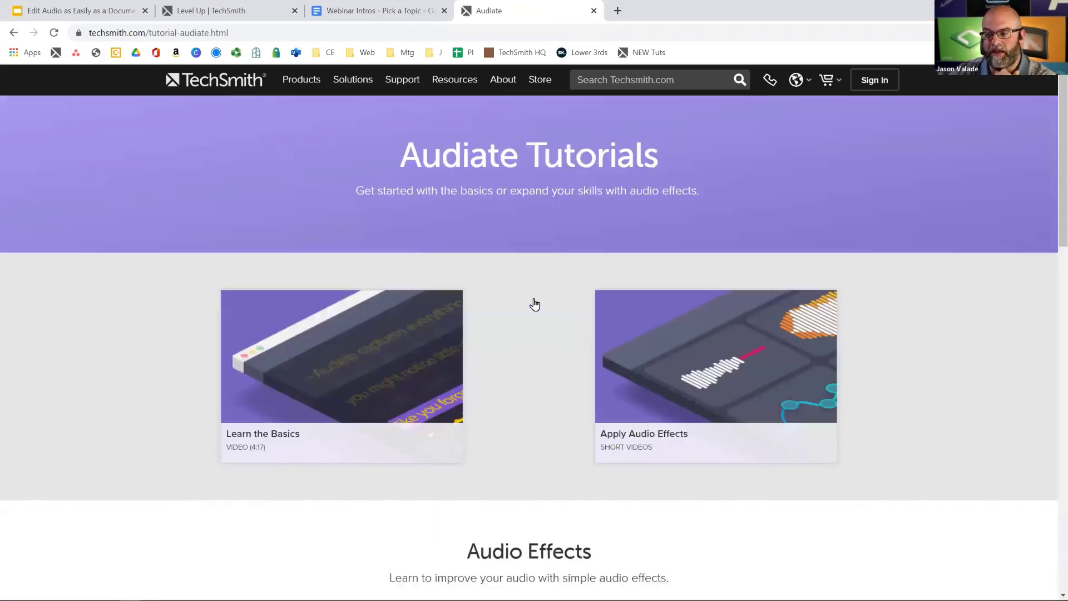
mouse_move(370, 331)
scroll(373, 331, down, 2)
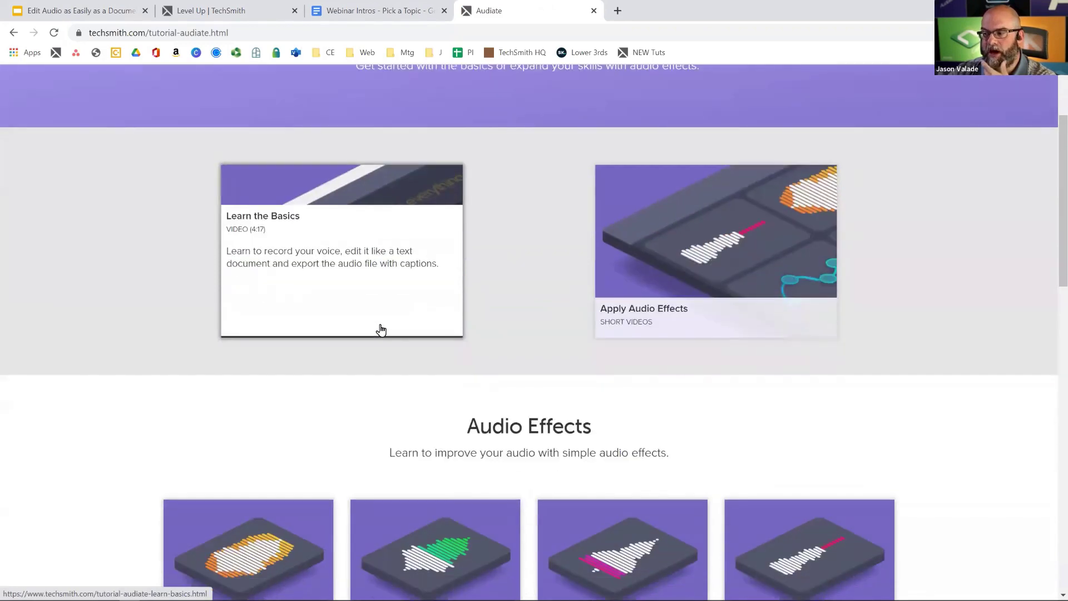
scroll(380, 329, down, 4)
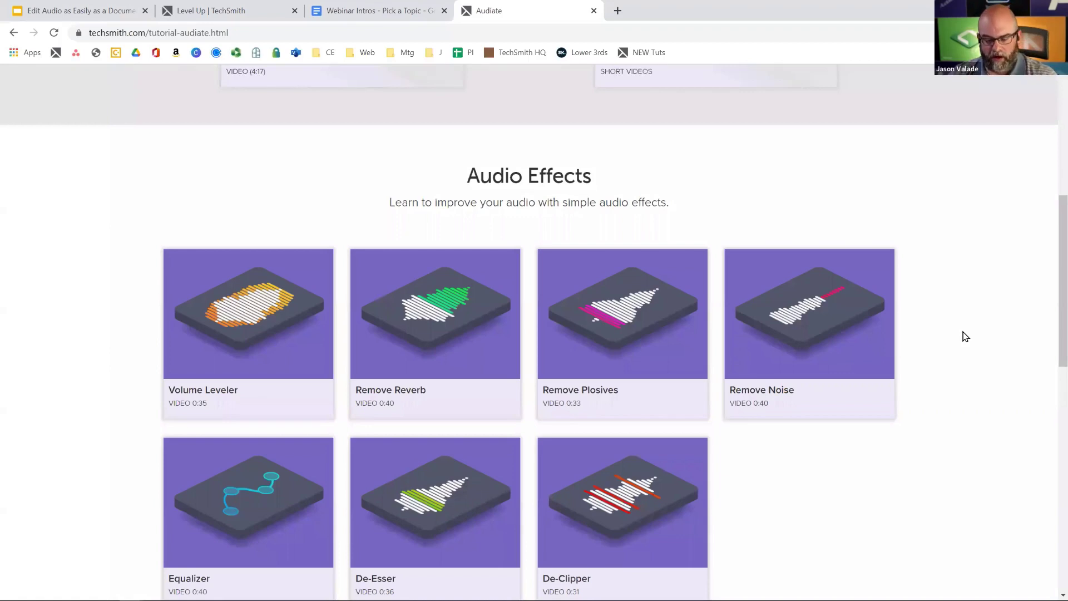
Switch to Audiate and import the m4a file Sample Audio from the Desktop for transcription.
key(alt+Tab)
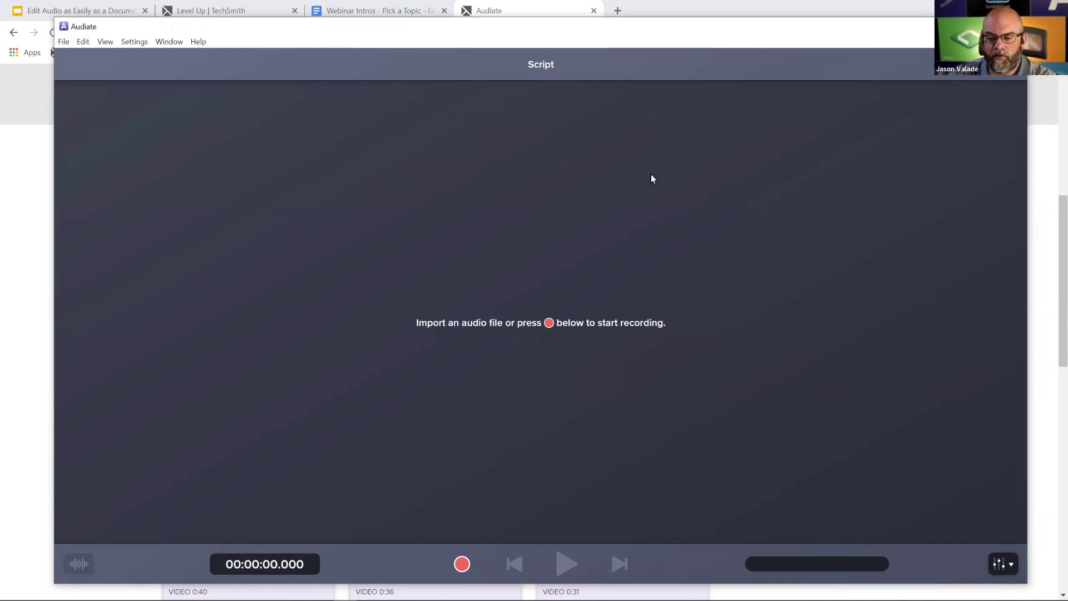
click(64, 42)
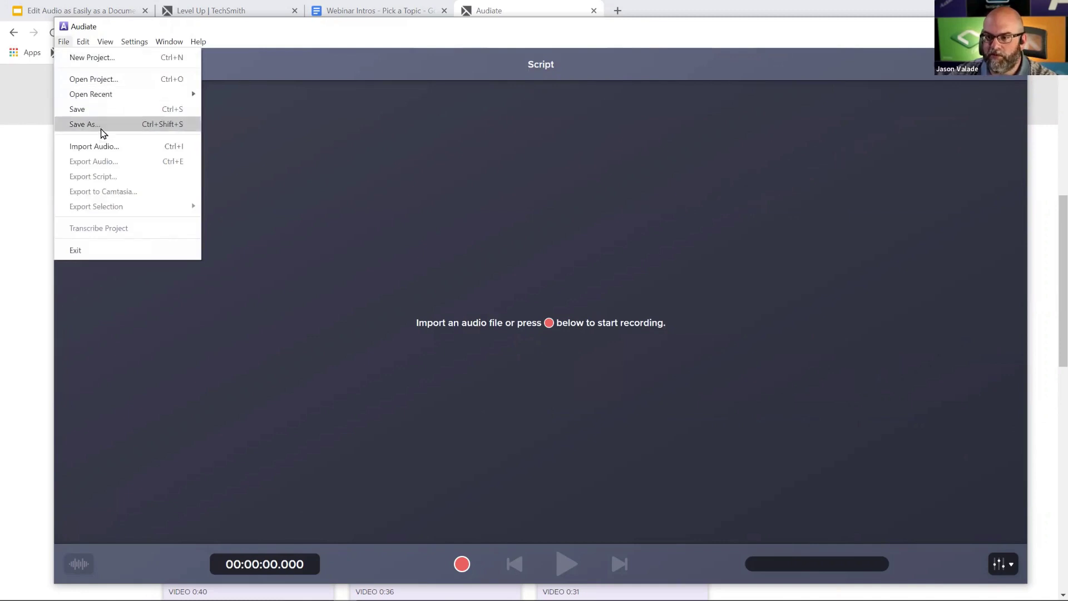
click(102, 148)
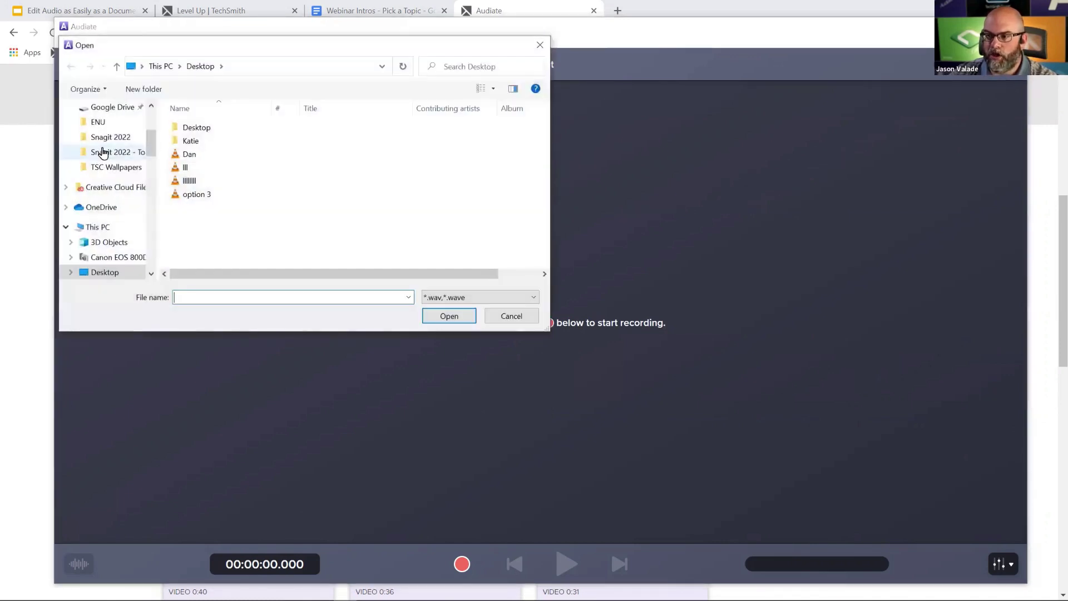
click(199, 192)
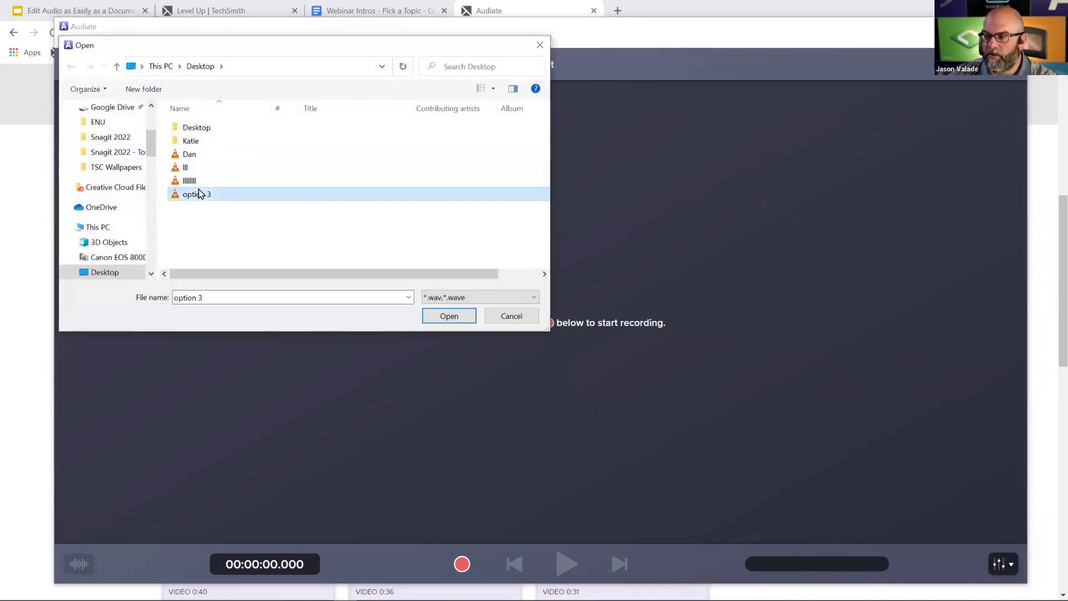
click(195, 184)
click(192, 170)
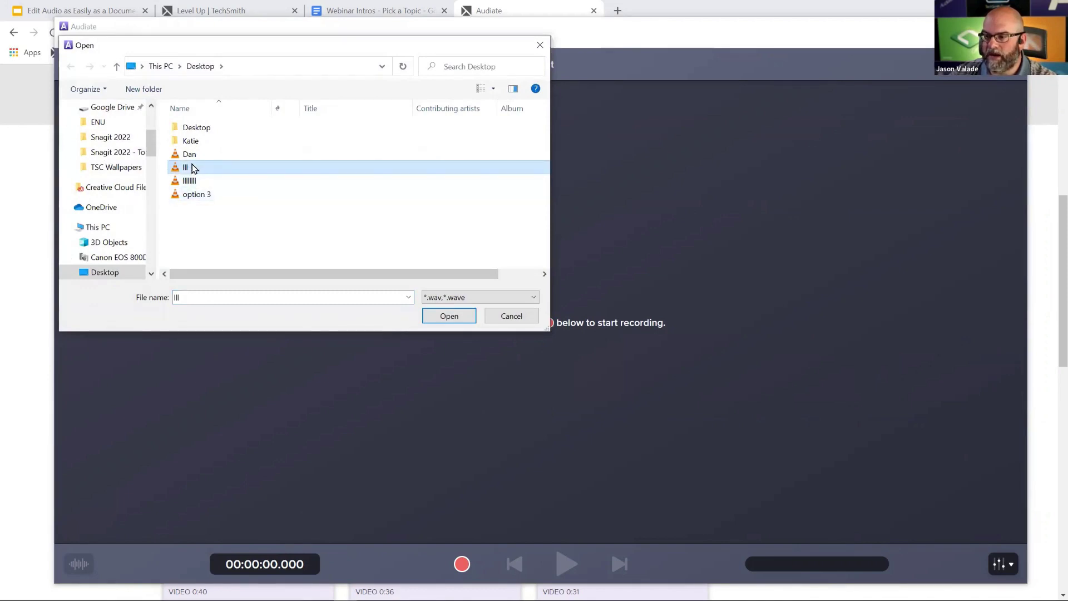
click(195, 155)
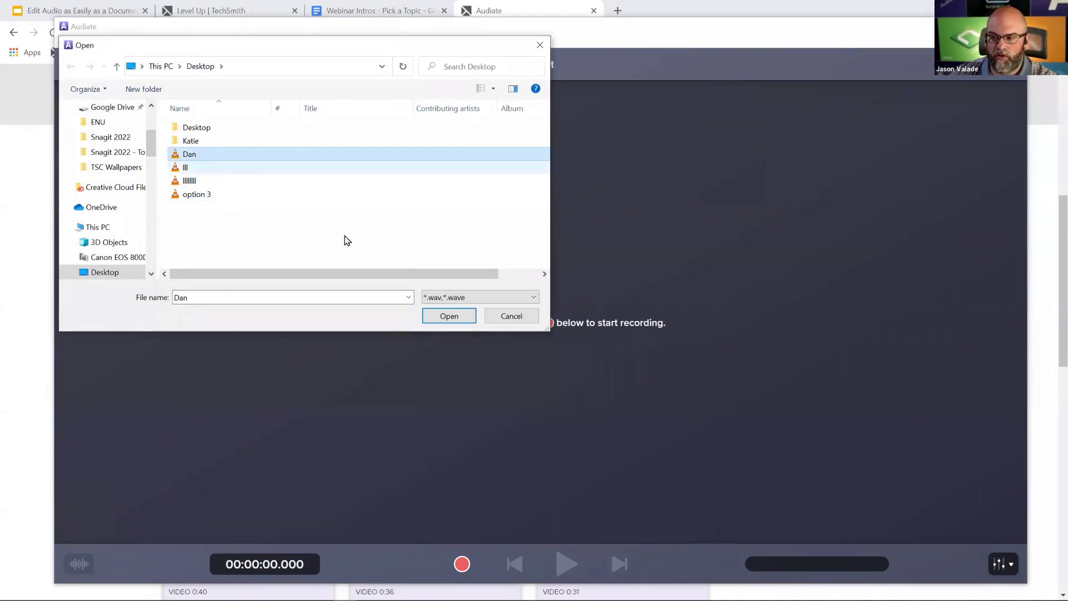
click(461, 296)
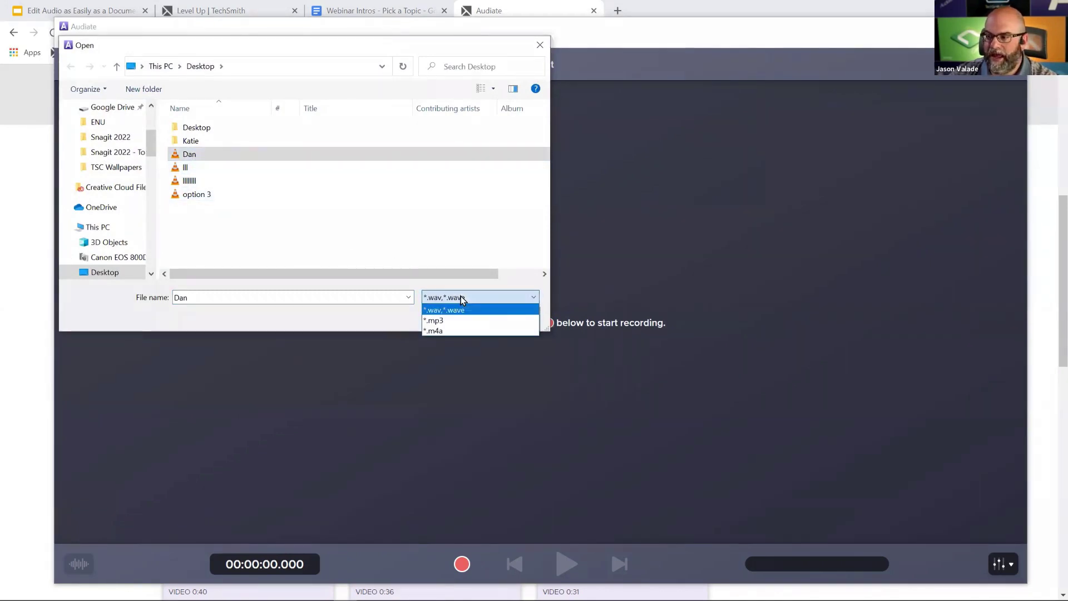
click(463, 329)
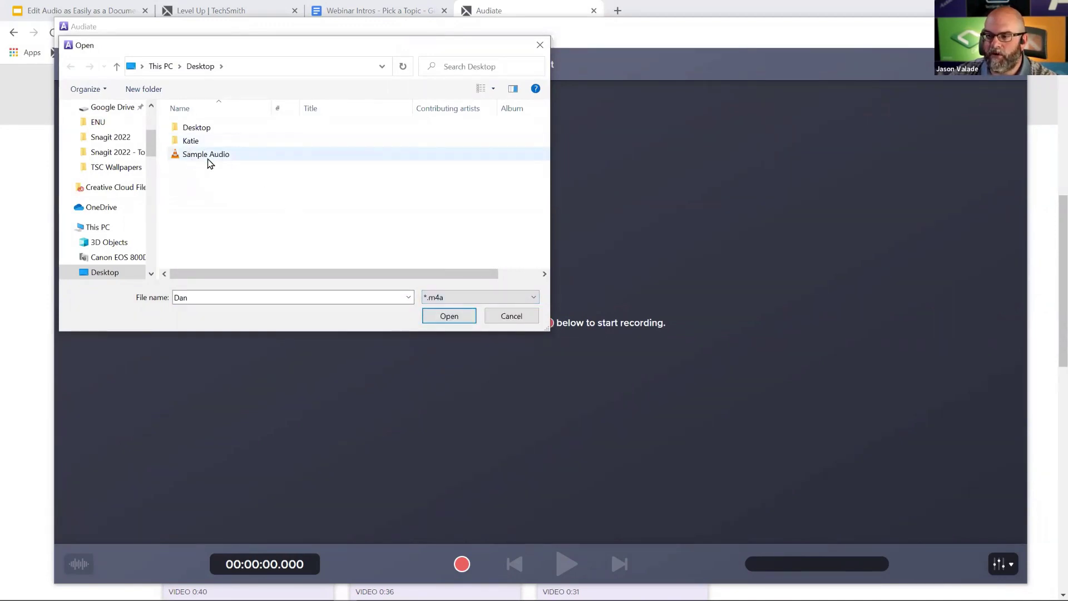
click(224, 157)
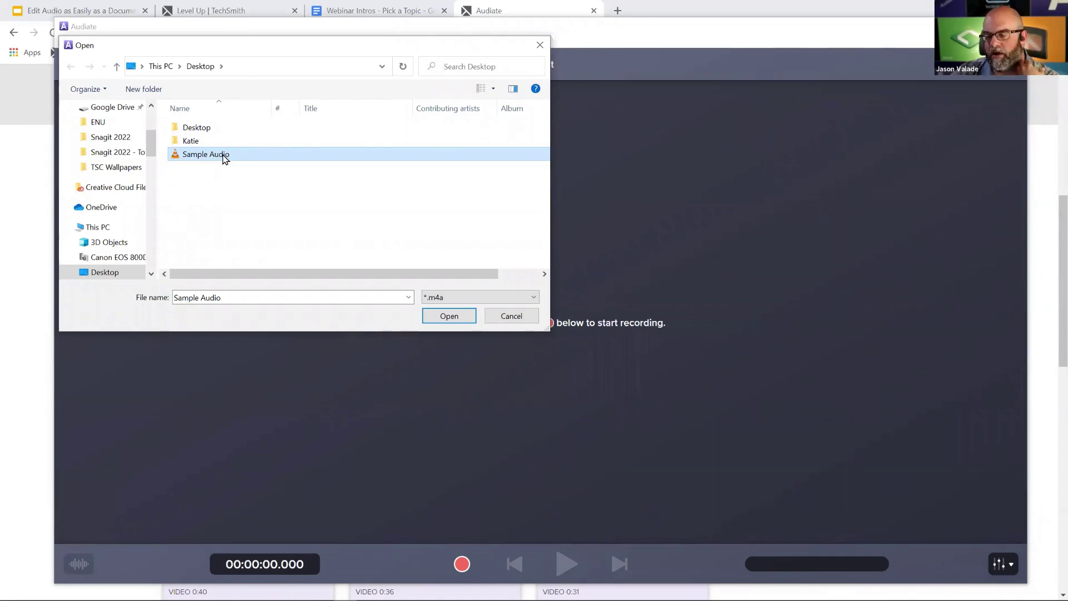
click(460, 318)
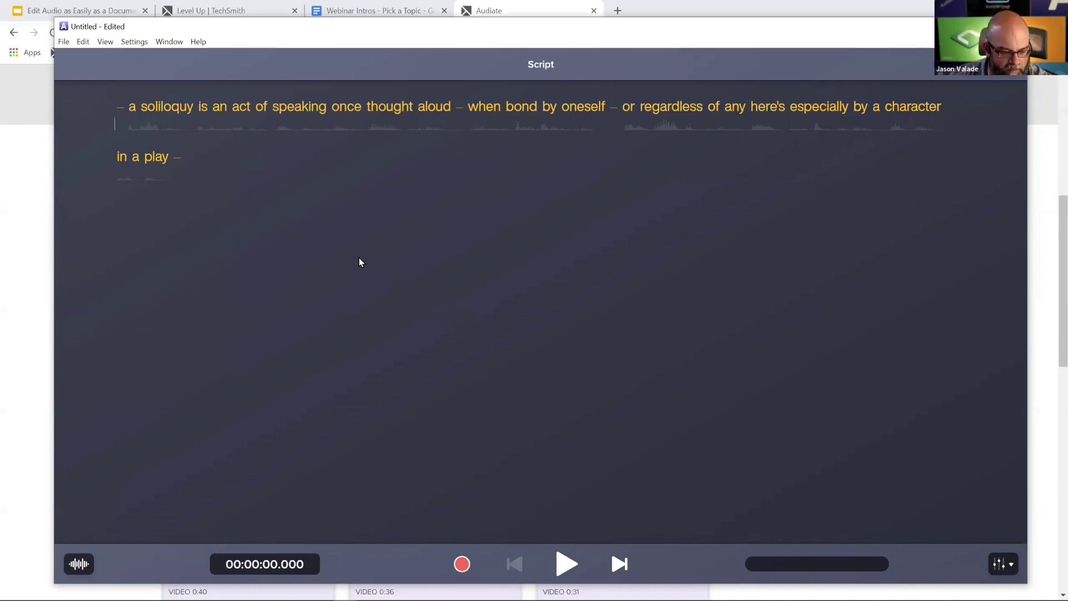
Start a new blank project and record about 55 seconds of narration on the arrow and shape tools.
click(63, 42)
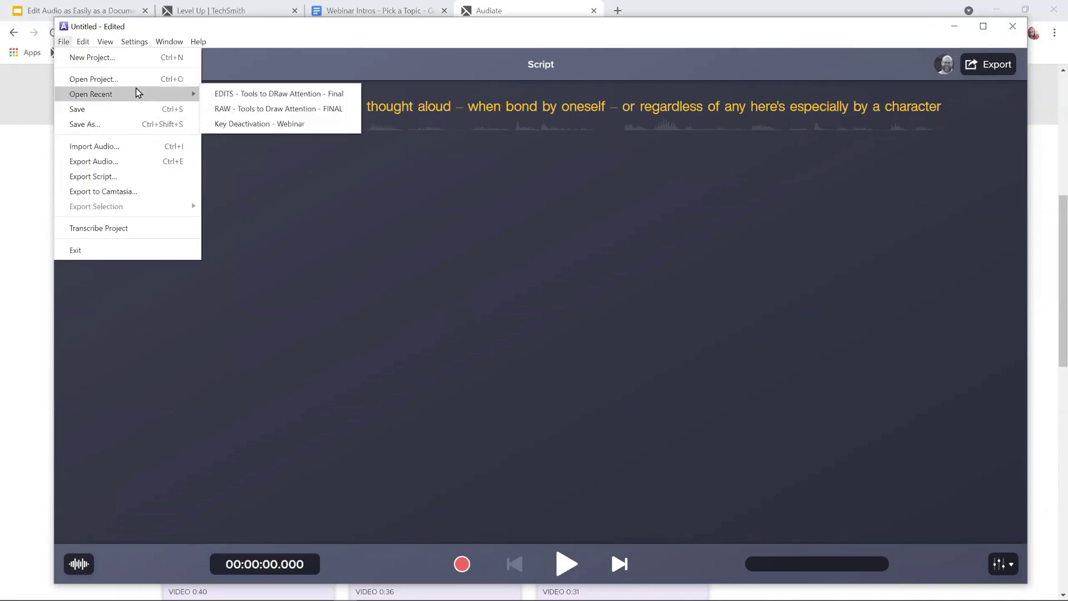
click(112, 57)
click(487, 281)
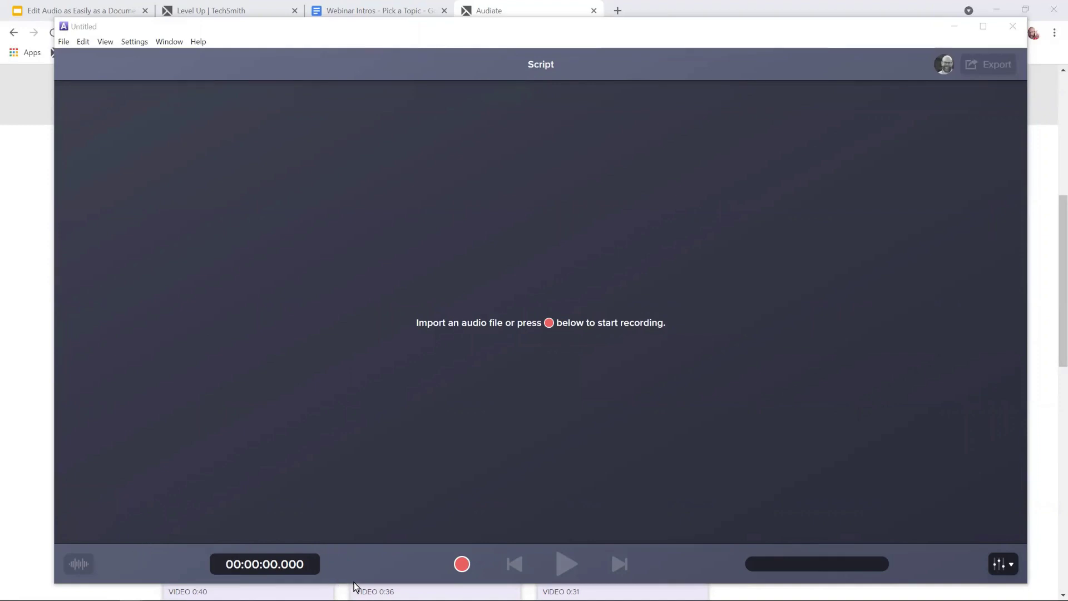
click(462, 564)
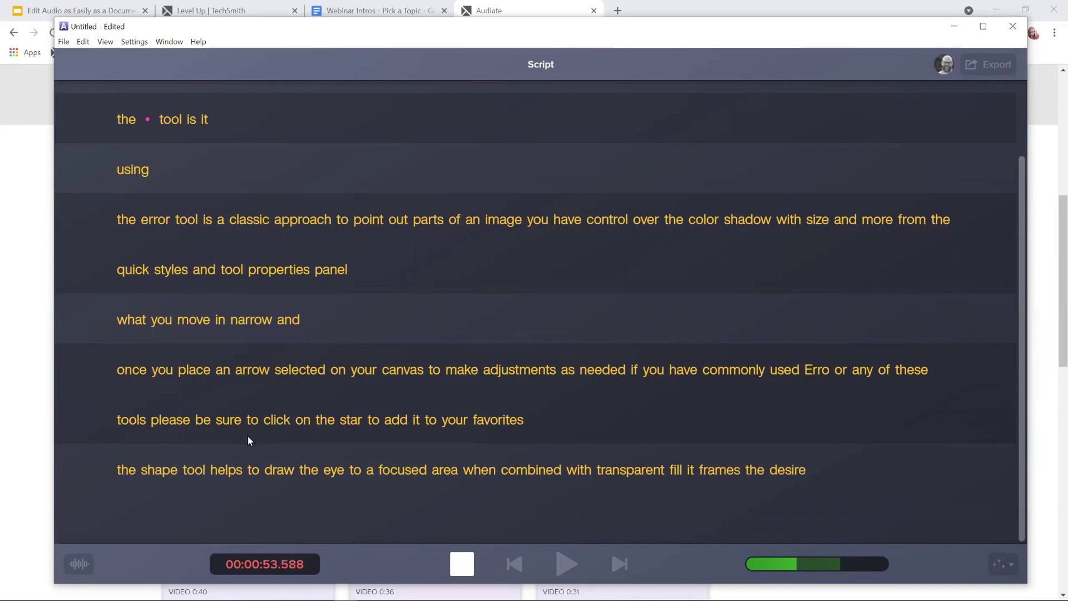
click(462, 564)
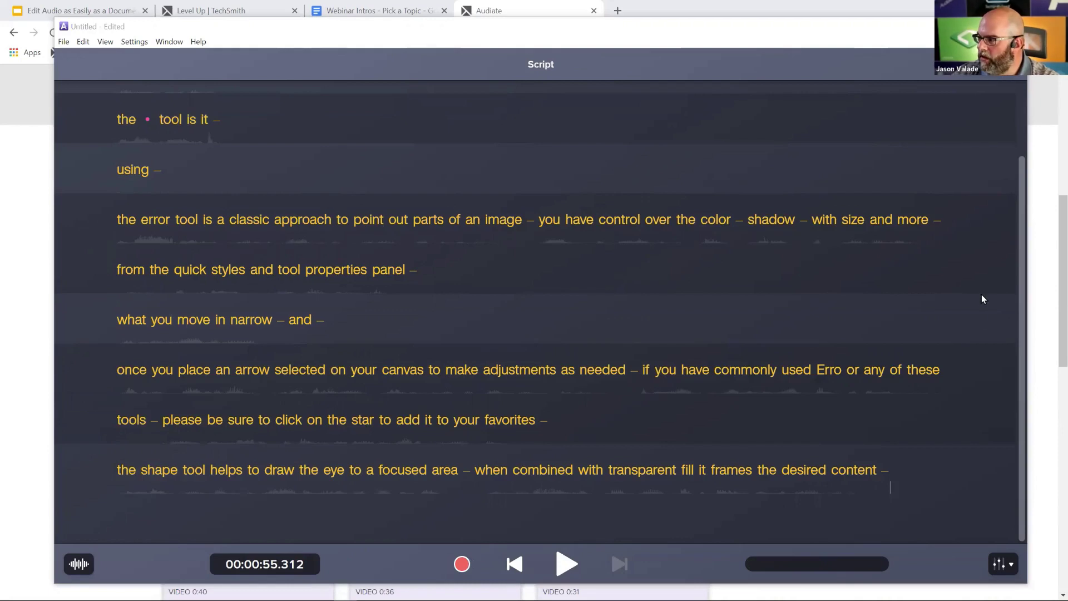
Play the recording from its beginning through the sentence ending in "parts of an image", and return to the start.
scroll(982, 299, up, 2)
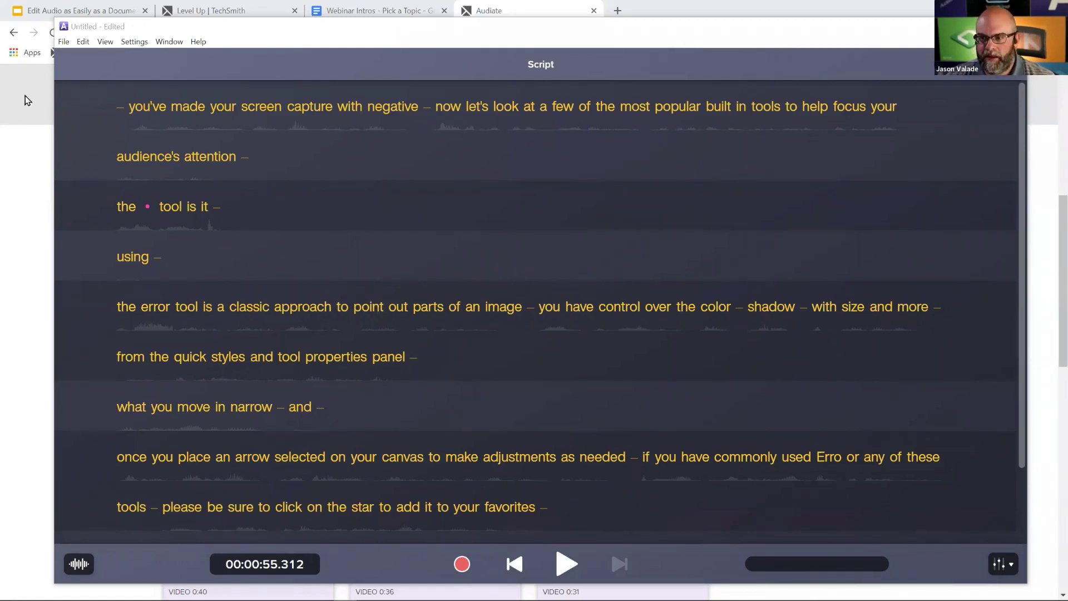
click(121, 106)
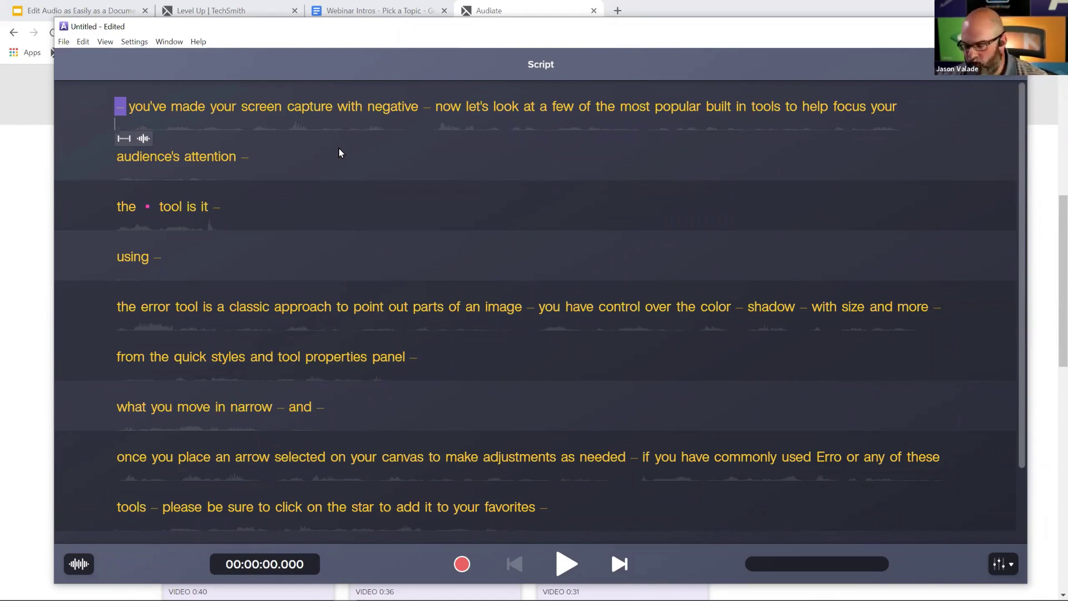
key(space)
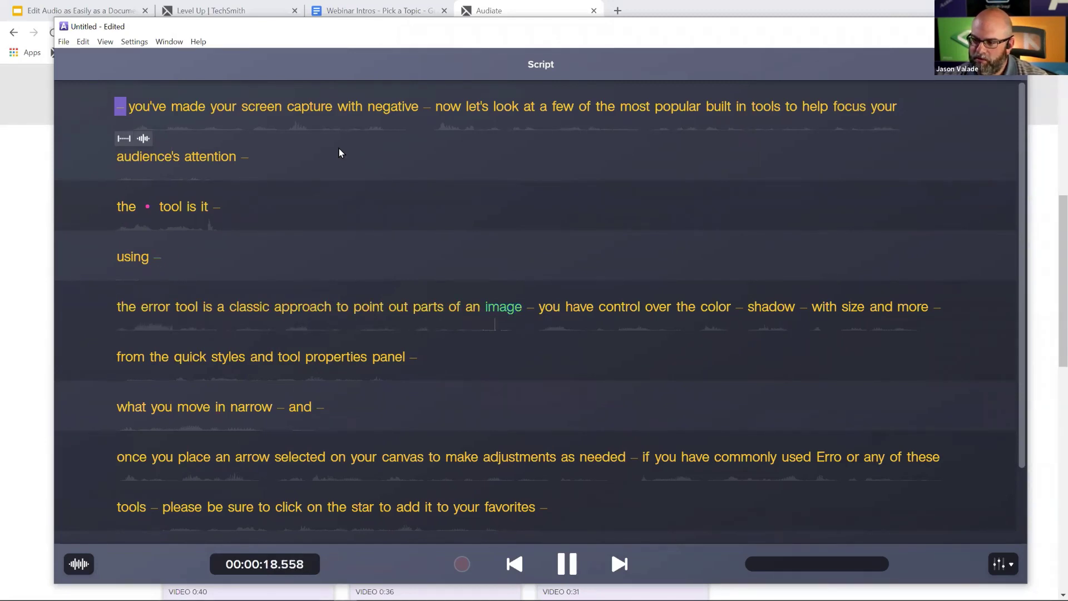
key(space)
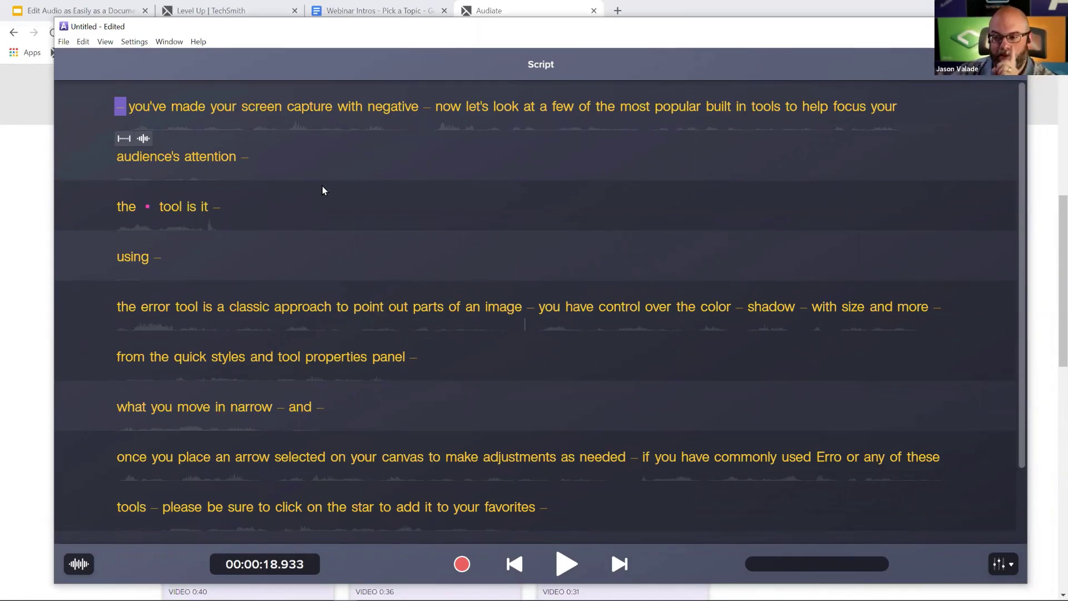
click(325, 195)
click(120, 107)
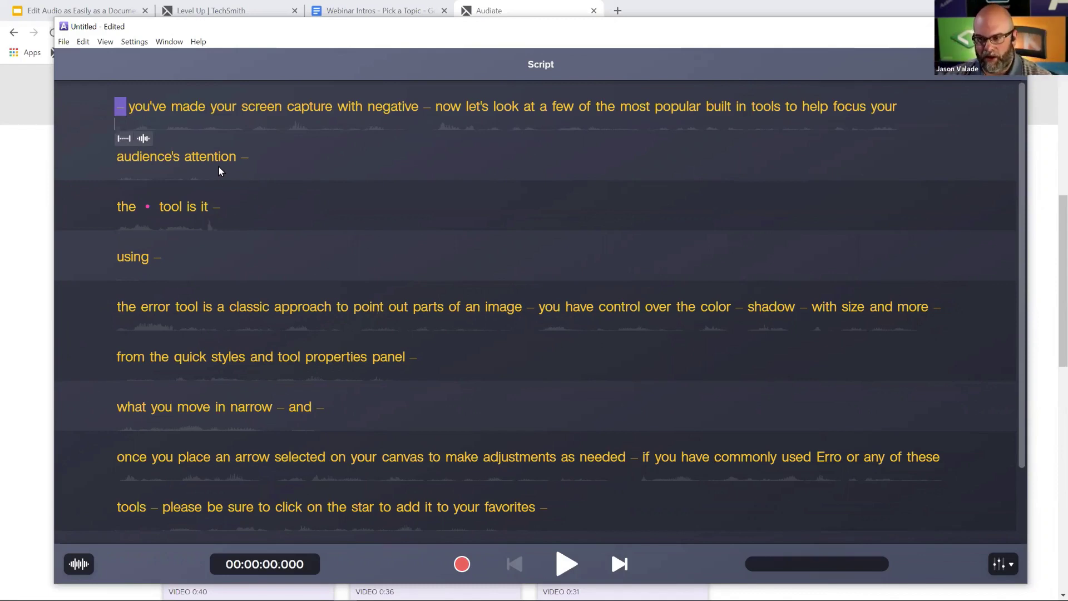
Listen to the flubbed passage "the tool is it using" and replay it from its first word.
click(226, 213)
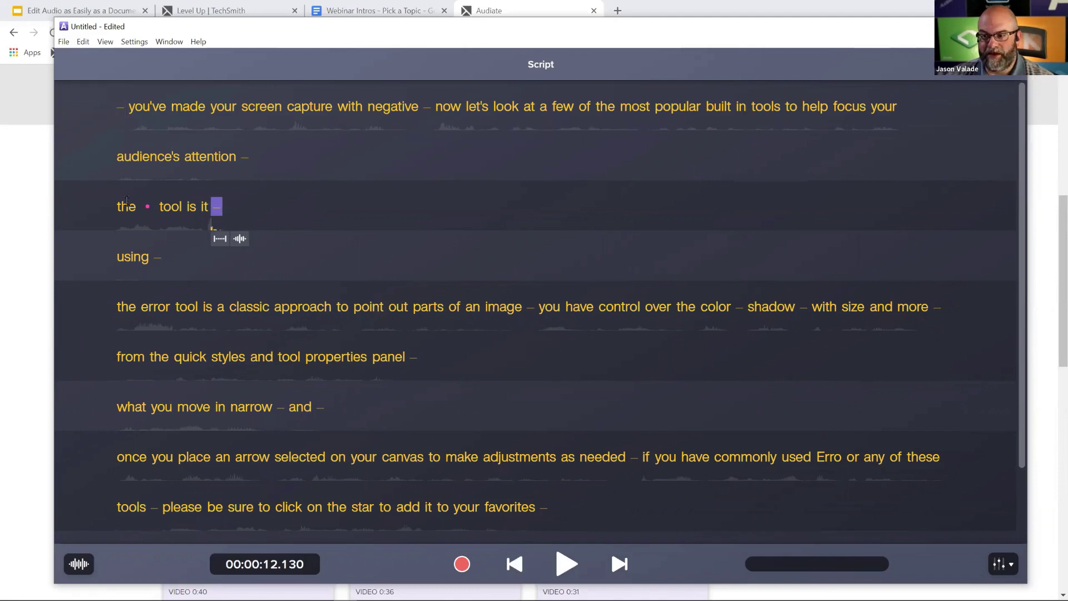
drag(111, 207, 154, 258)
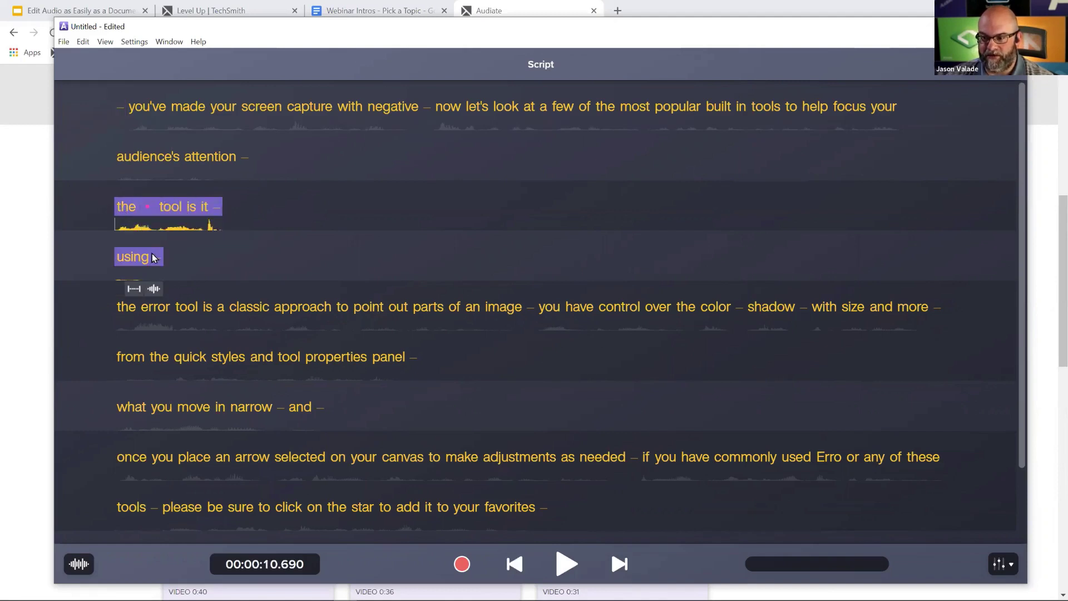
key(space)
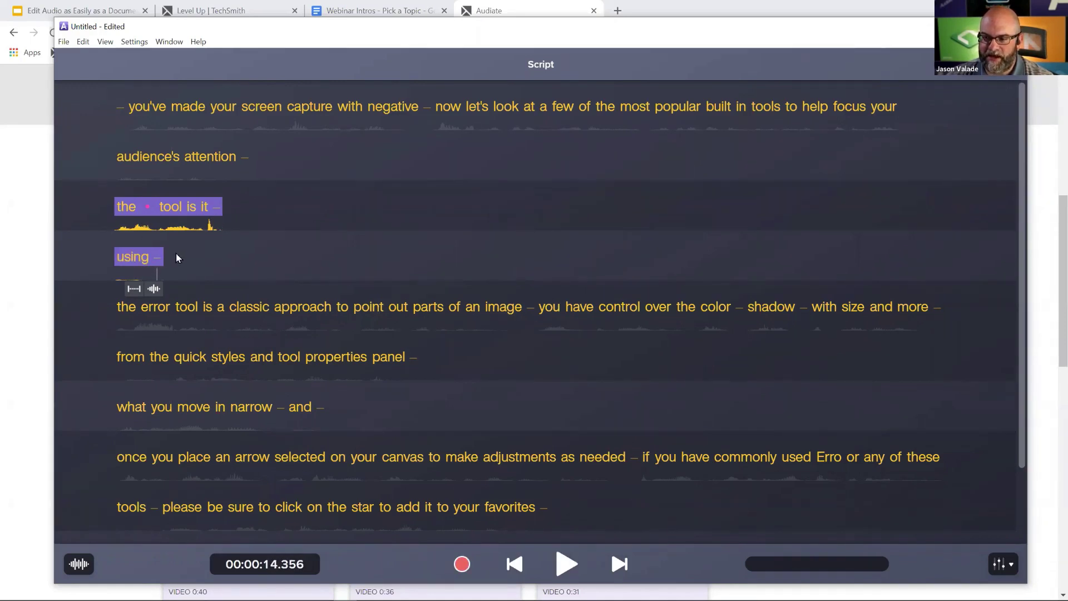
click(195, 266)
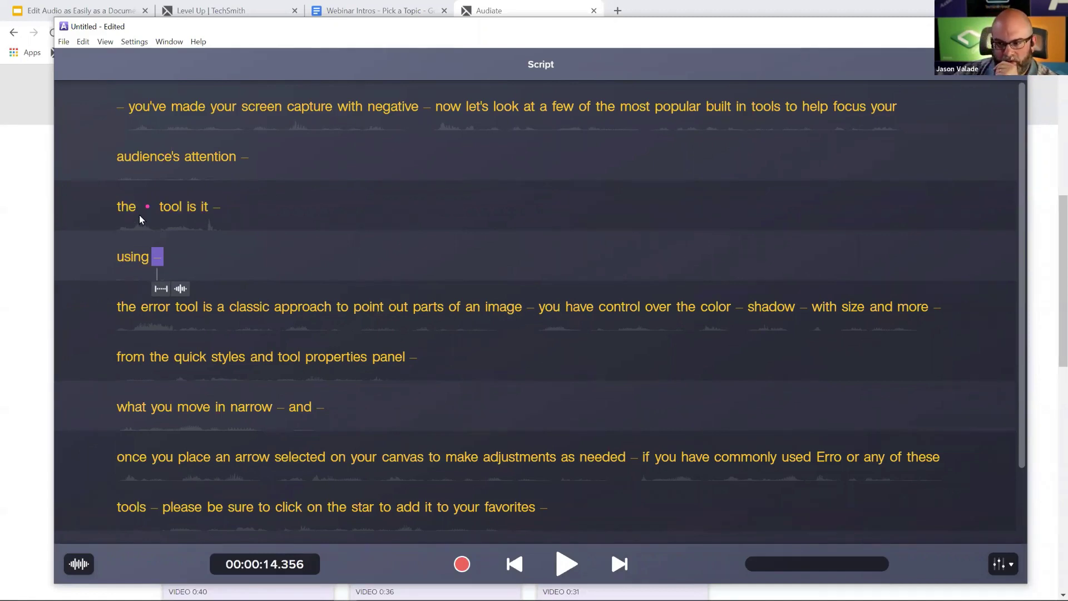
click(120, 206)
key(space)
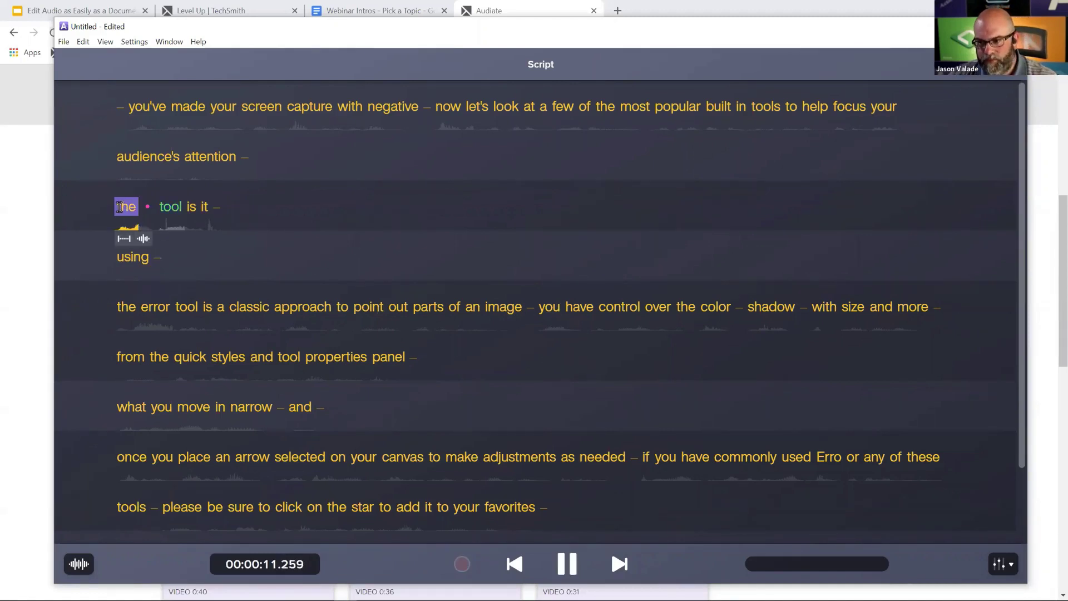
Delete the flubbed passage "the tool is it using", including its pauses, from the script.
click(205, 269)
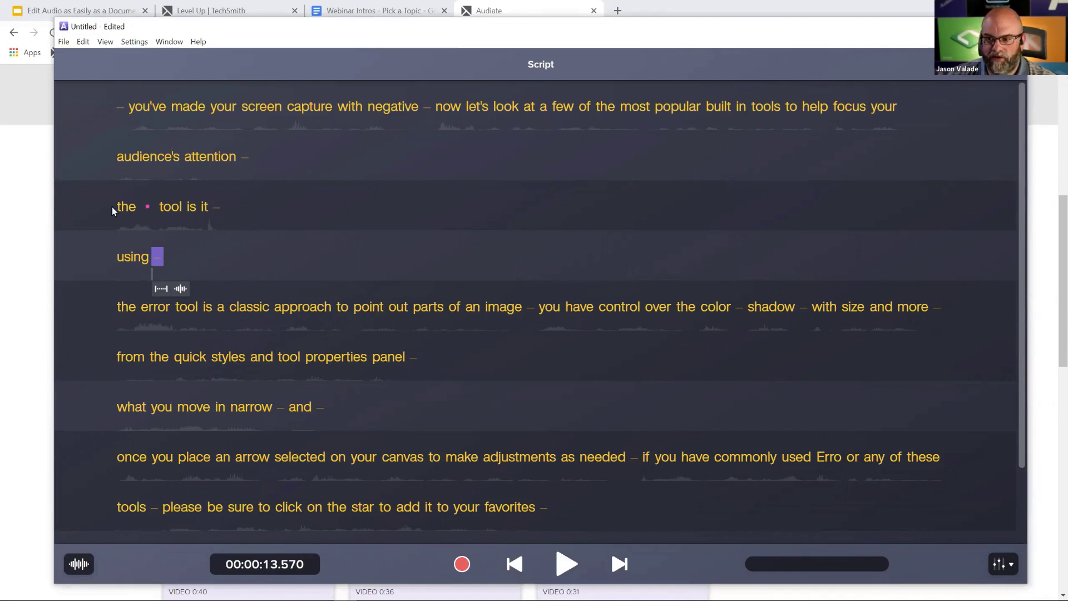
drag(119, 207, 165, 250)
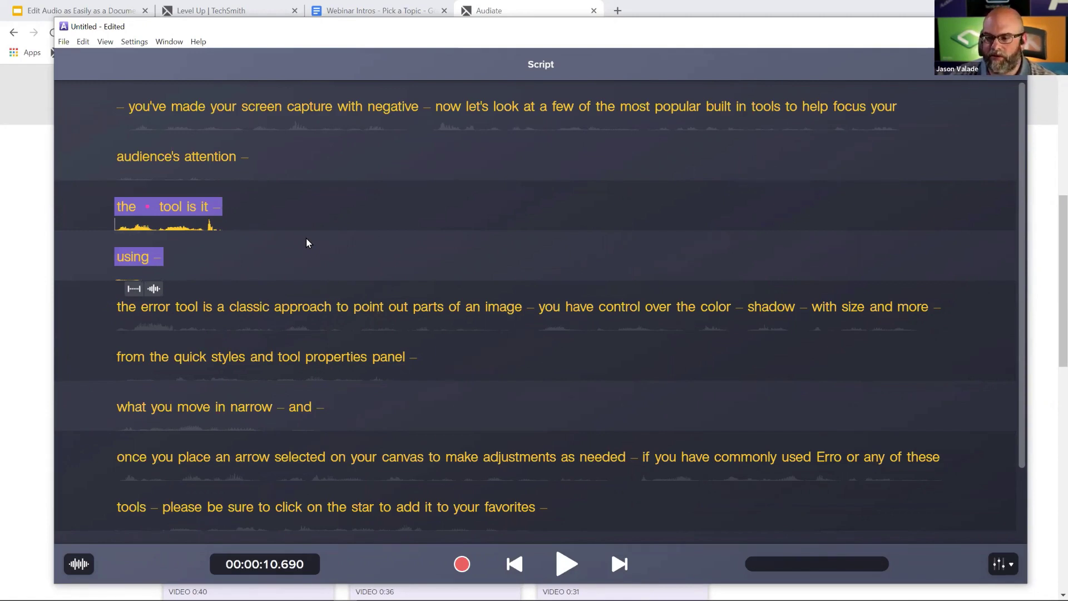
key(Delete)
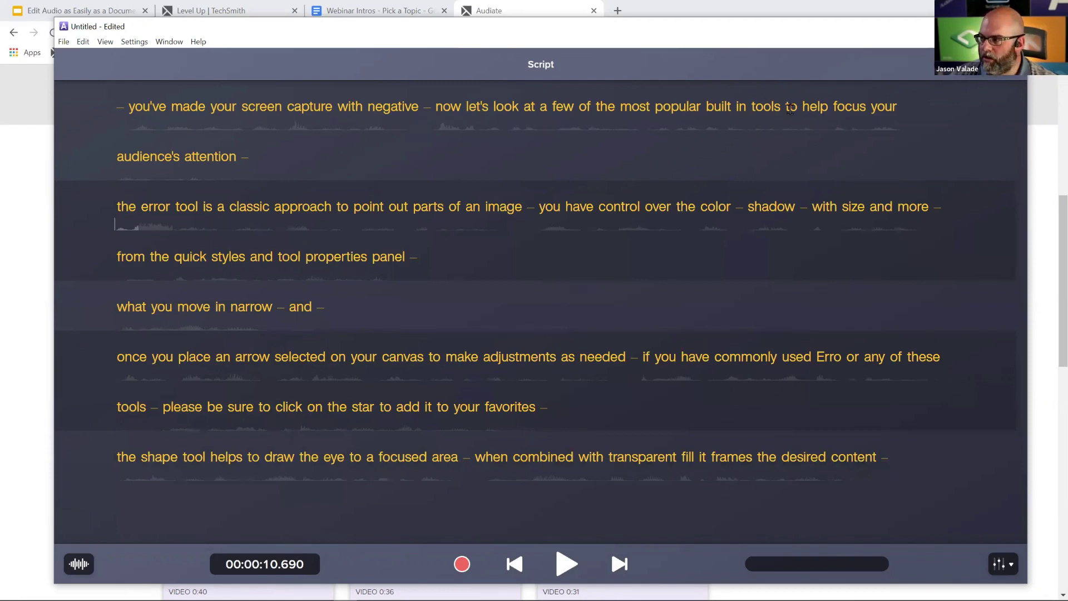
Play the recording across the cut between "audience's attention" and "the error tool" to check the edit.
click(790, 108)
key(space)
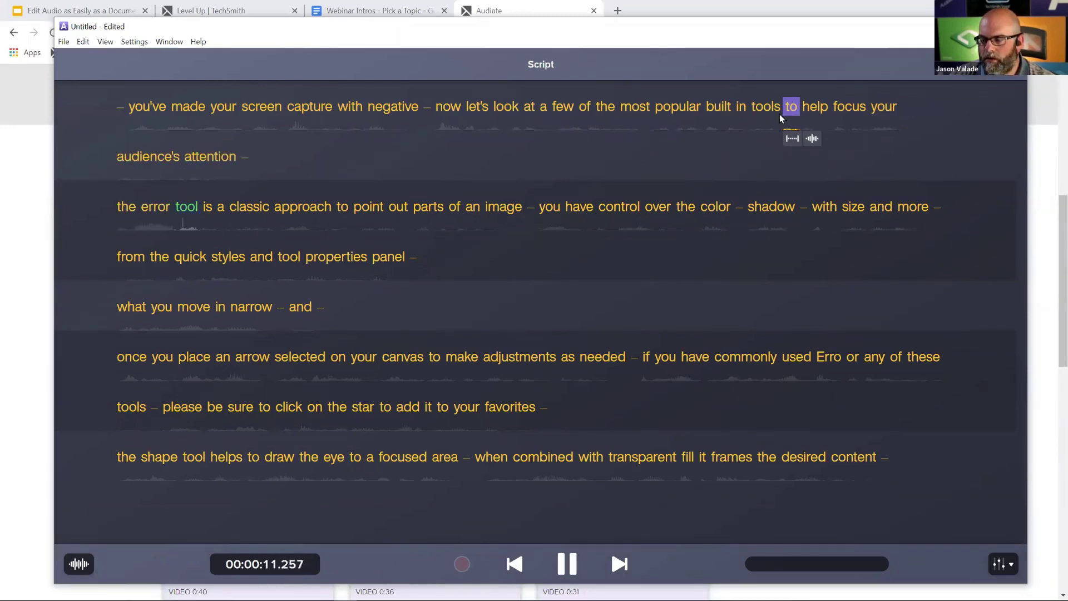
key(space)
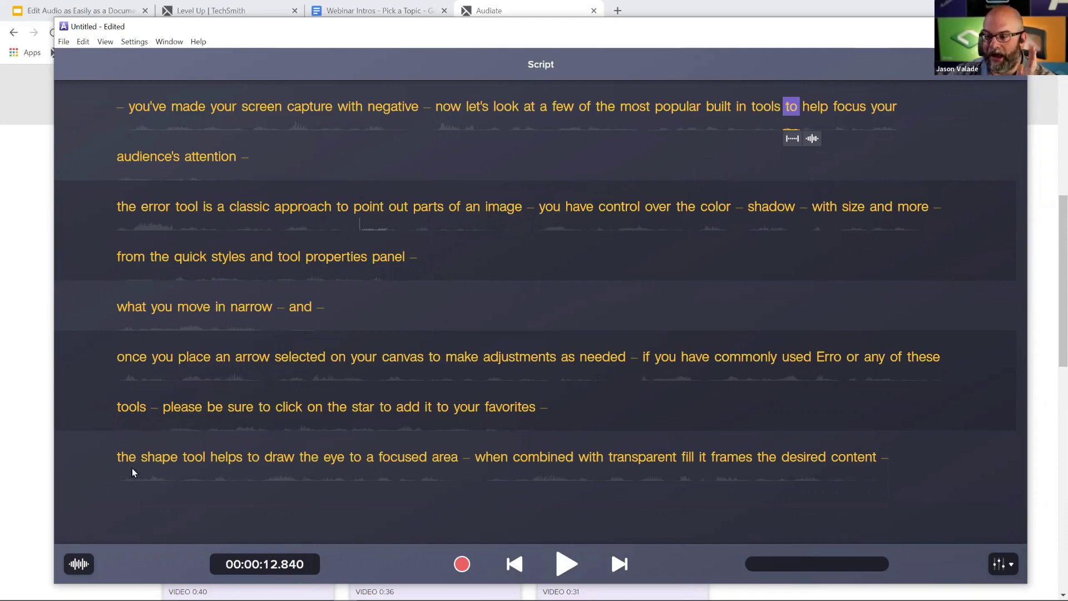
Show the waveform of the recording, play it from "made" past "audience's attention", and hide the waveform again.
click(79, 564)
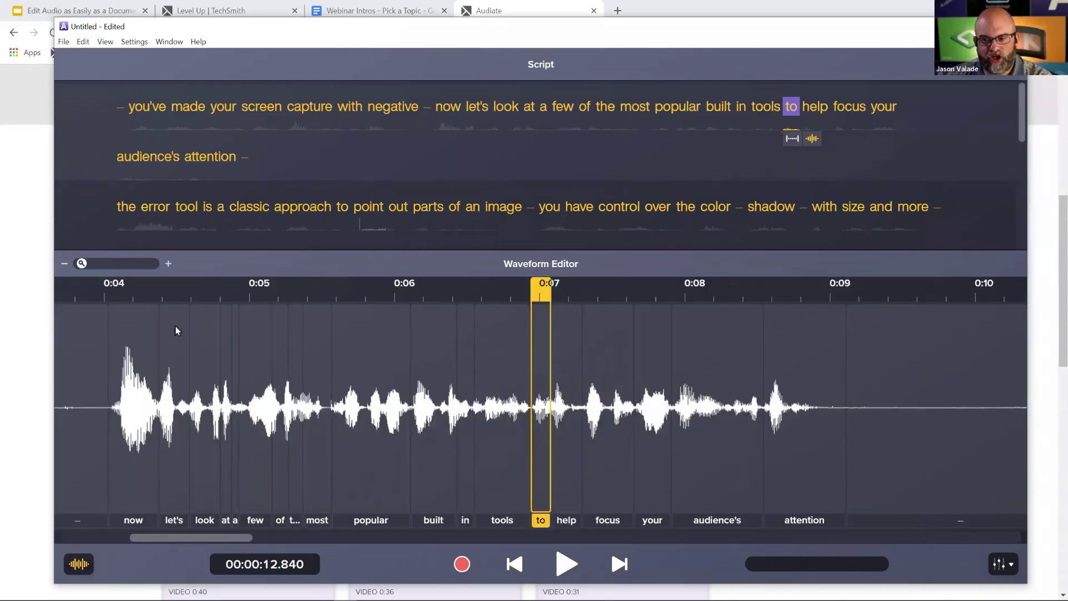
click(187, 111)
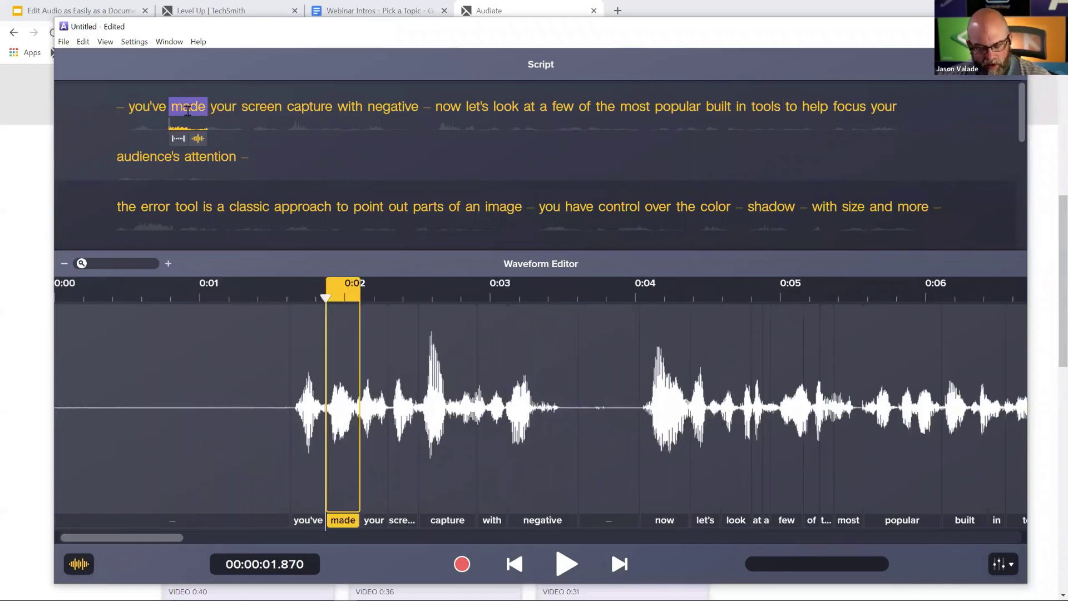
key(space)
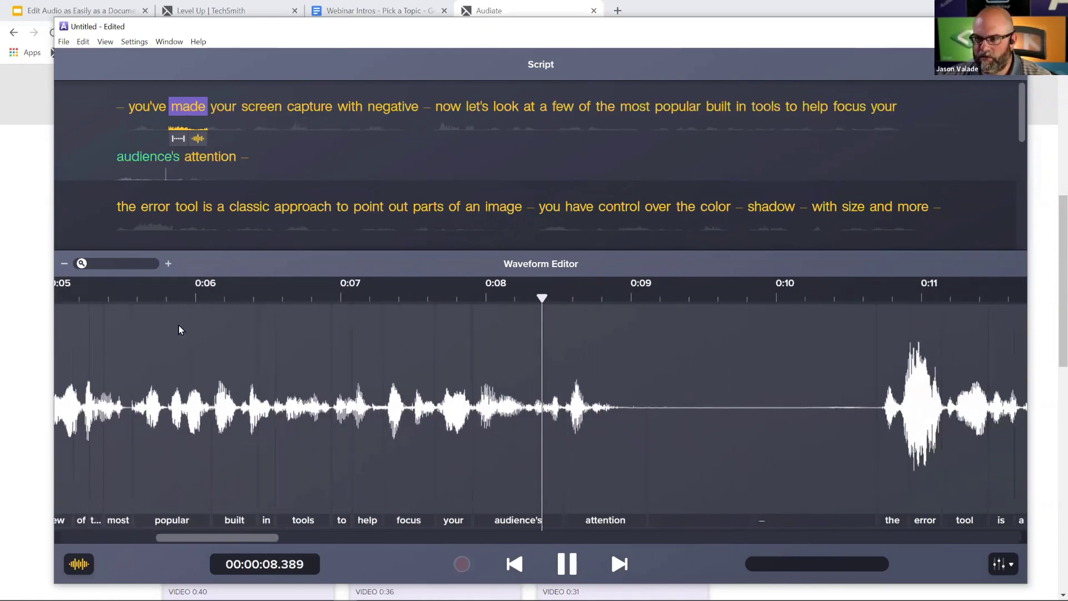
key(space)
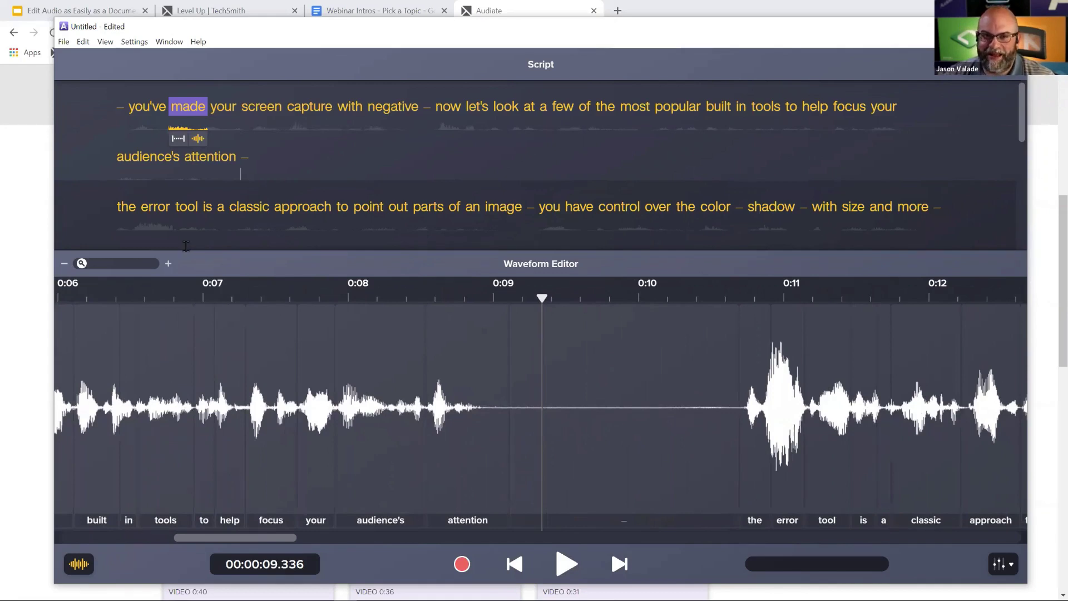
click(78, 564)
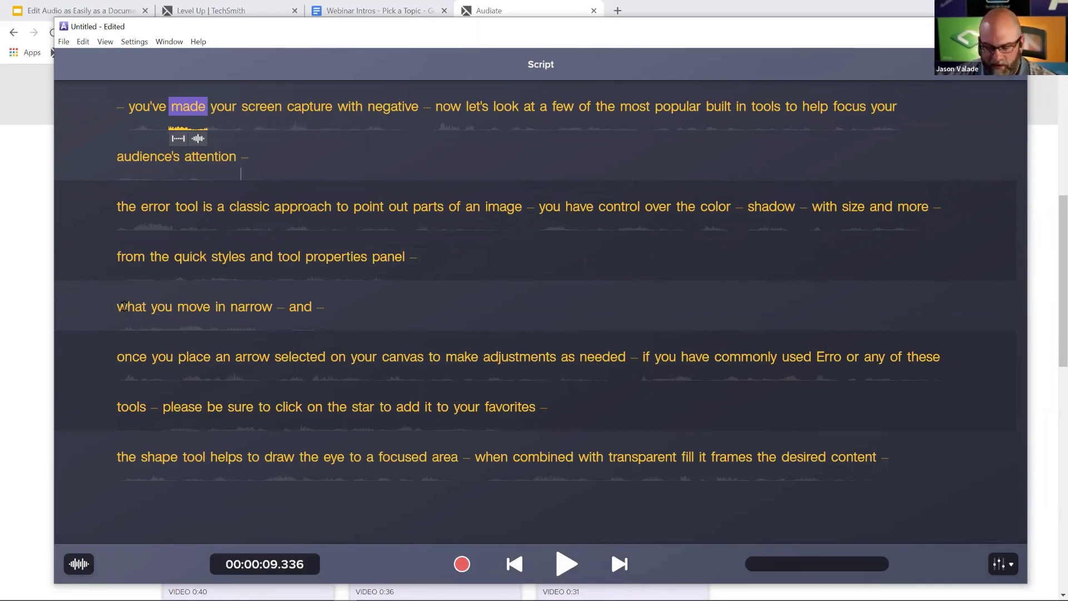
Listen to the flubbed passage "what you move in narrow and" and delete it with its pauses from the script.
click(124, 306)
key(space)
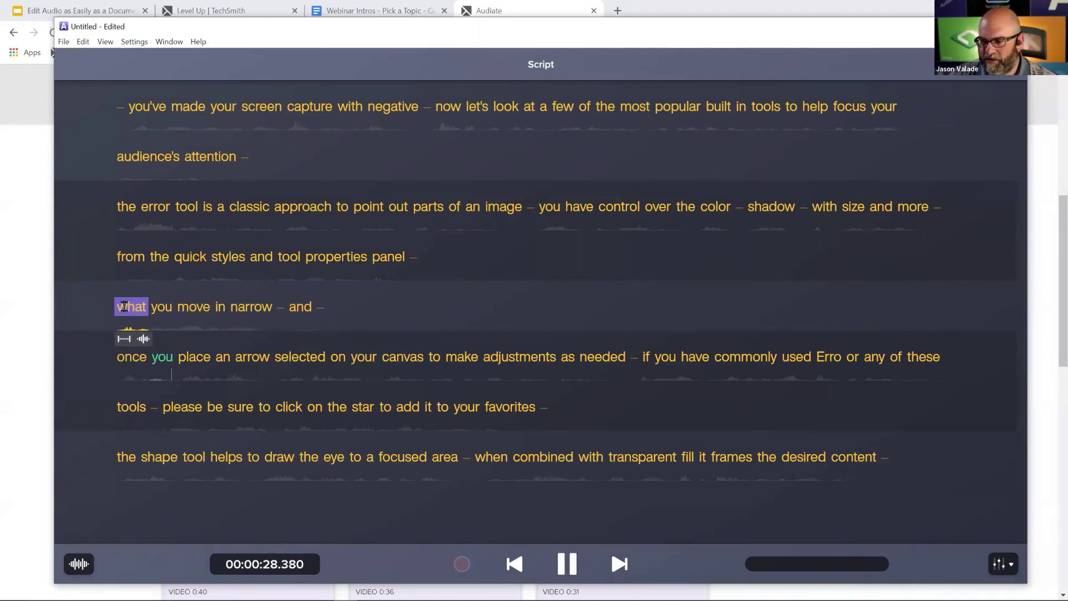
key(space)
click(251, 307)
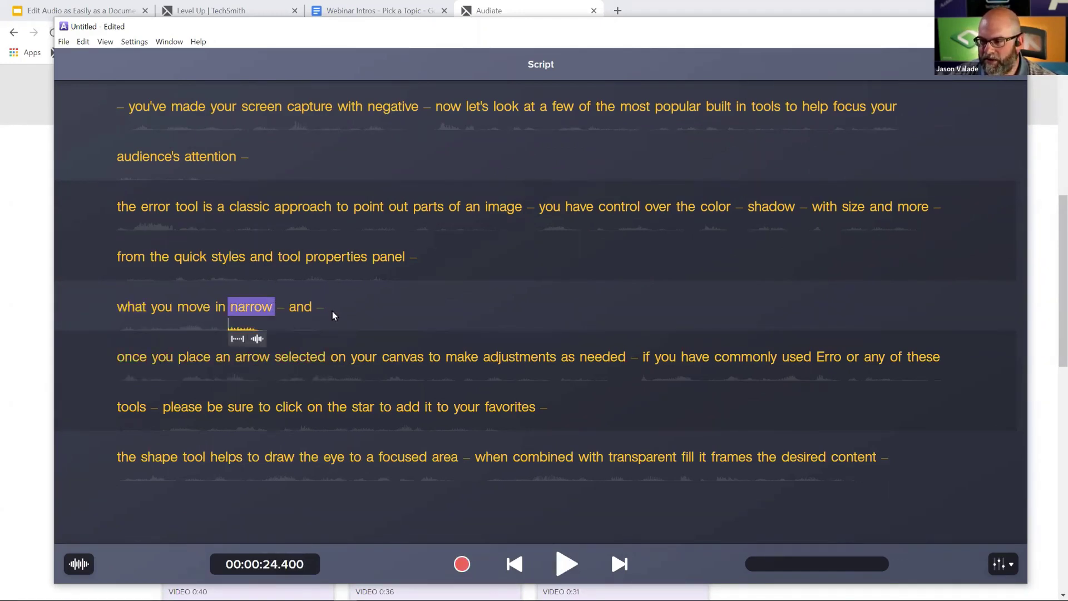
drag(332, 309, 140, 316)
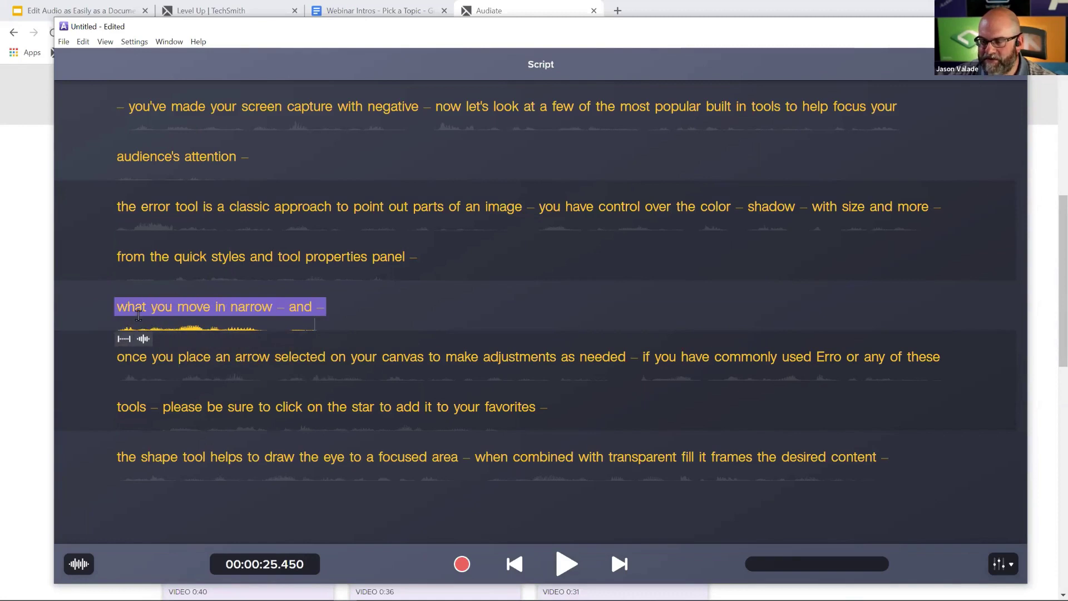
key(Delete)
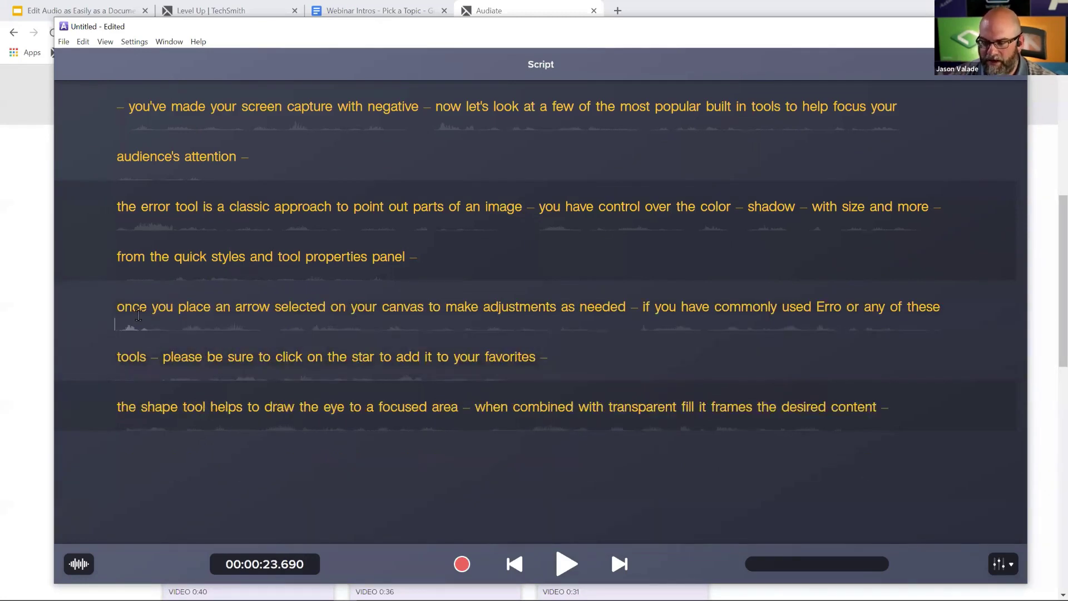
Play from "from the quick styles" into "once you place an arrow selected" to check the cut.
double_click(132, 255)
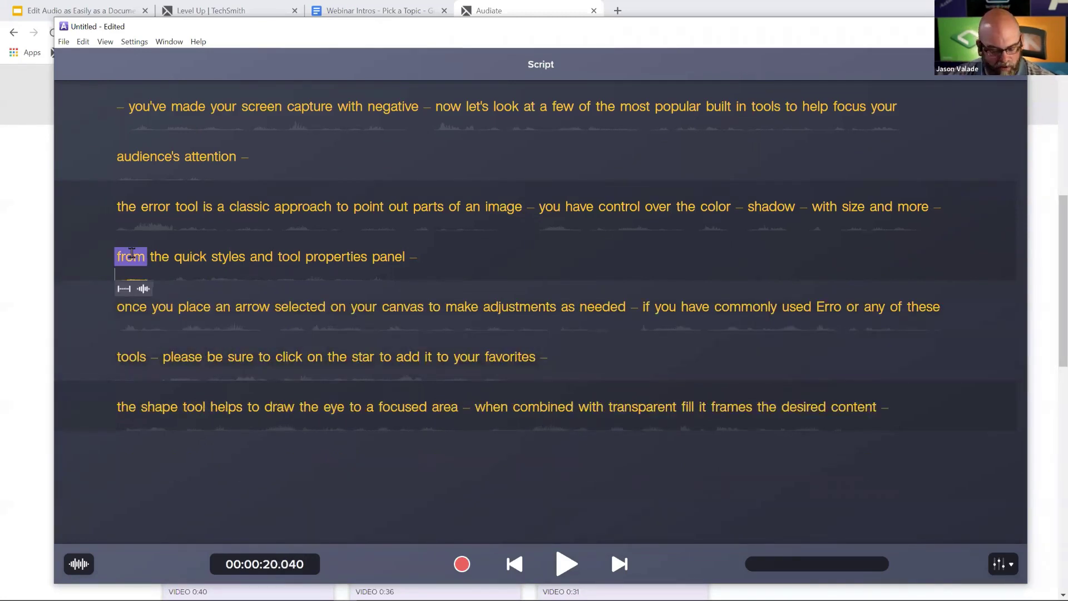
key(space)
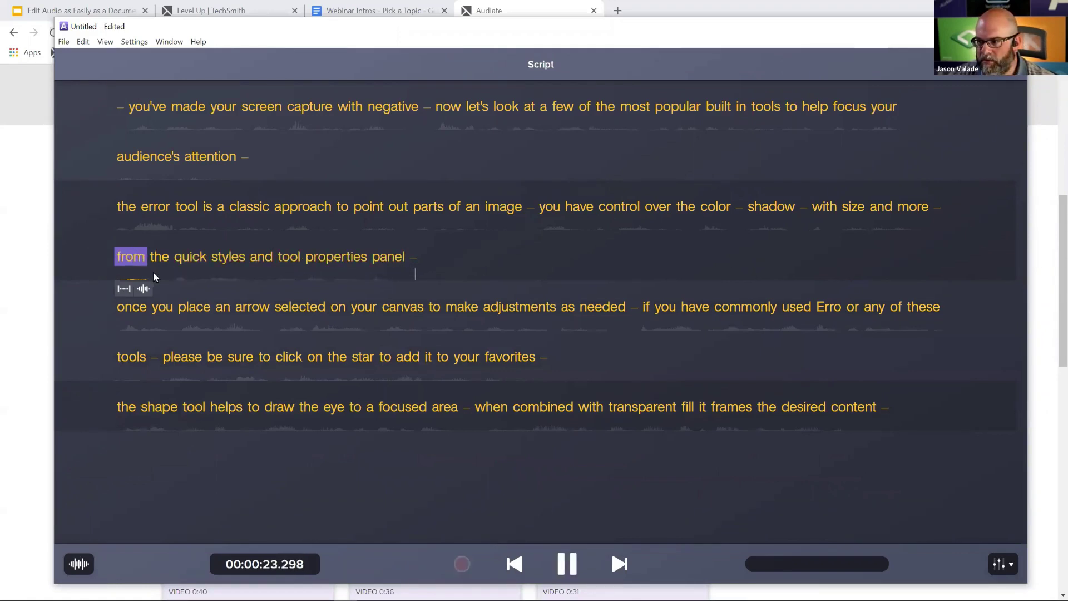
key(space)
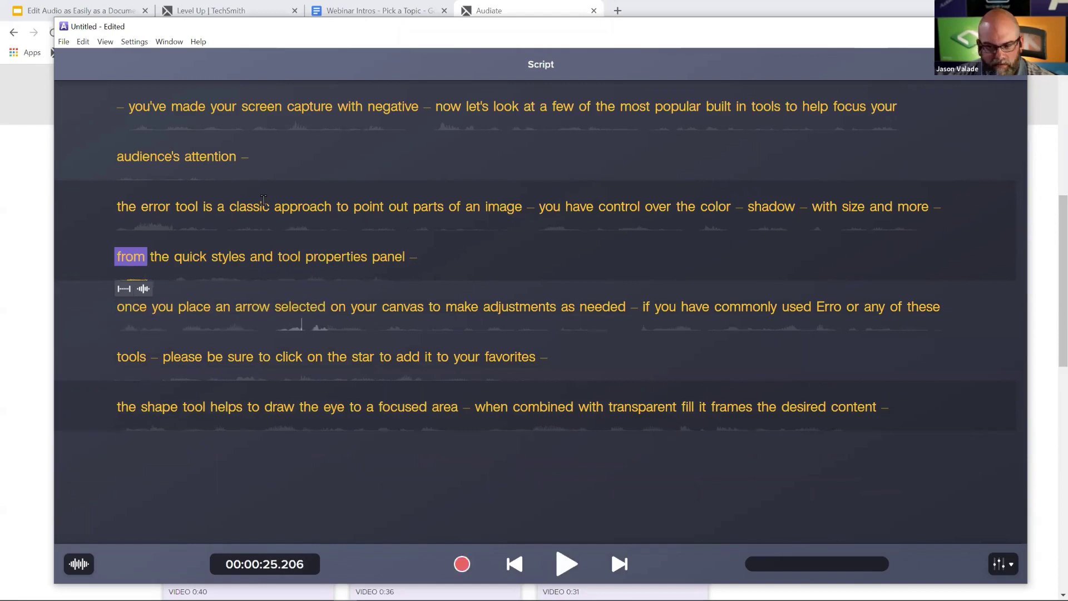
Silence all hesitations in the recording.
click(294, 168)
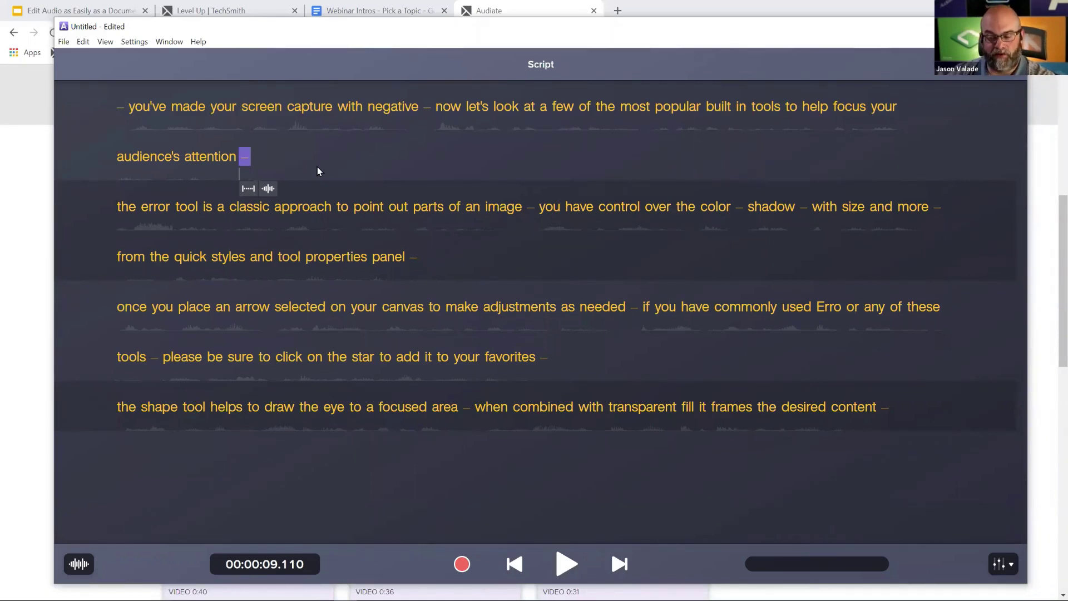
click(84, 41)
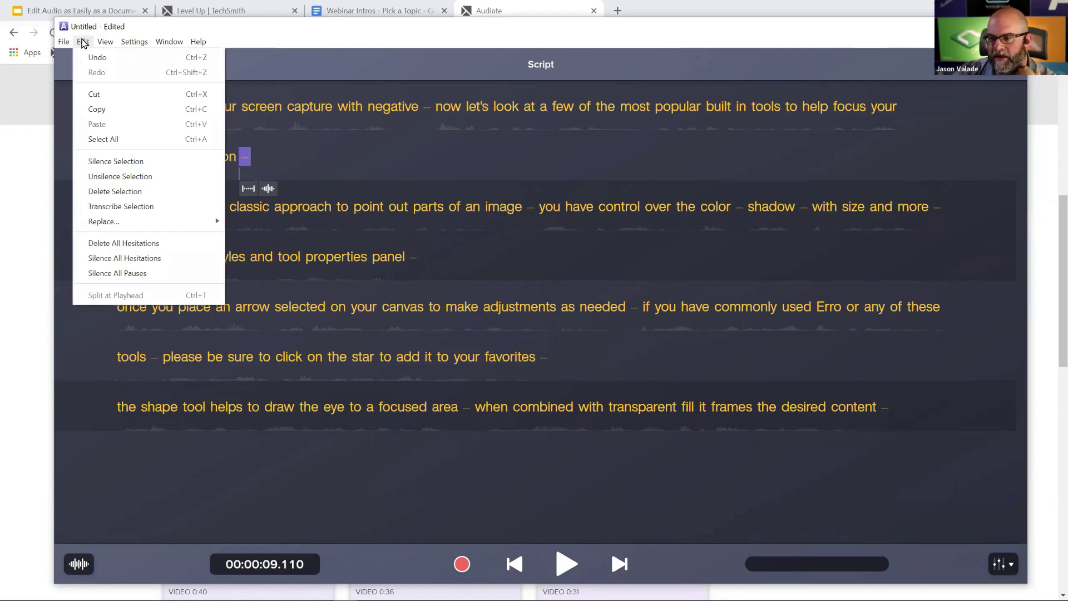
click(136, 261)
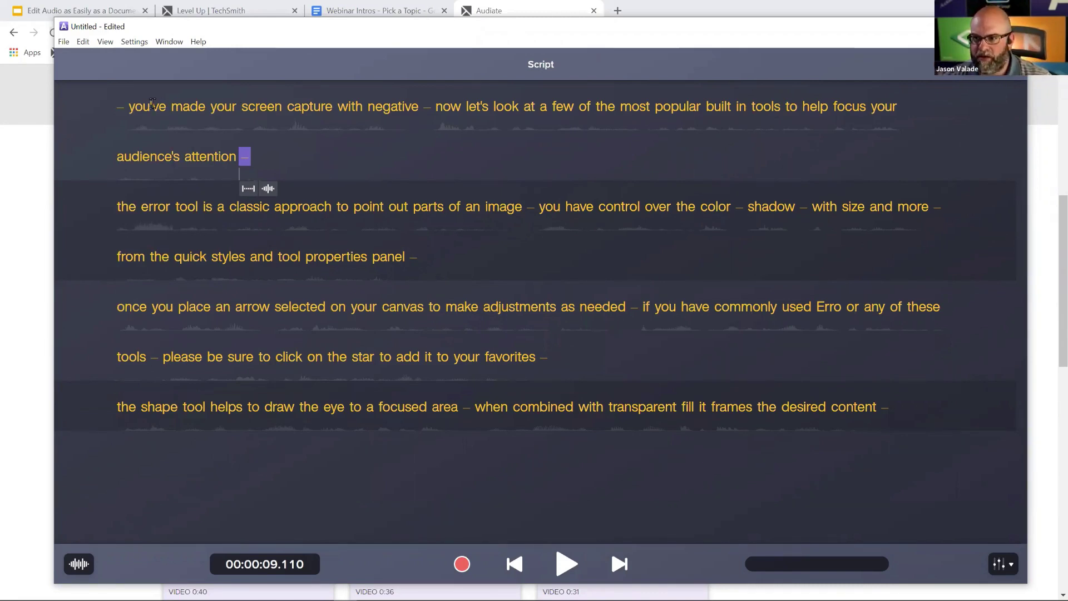
Play the script from "you've" through the pause after "attention" to "the error".
click(148, 106)
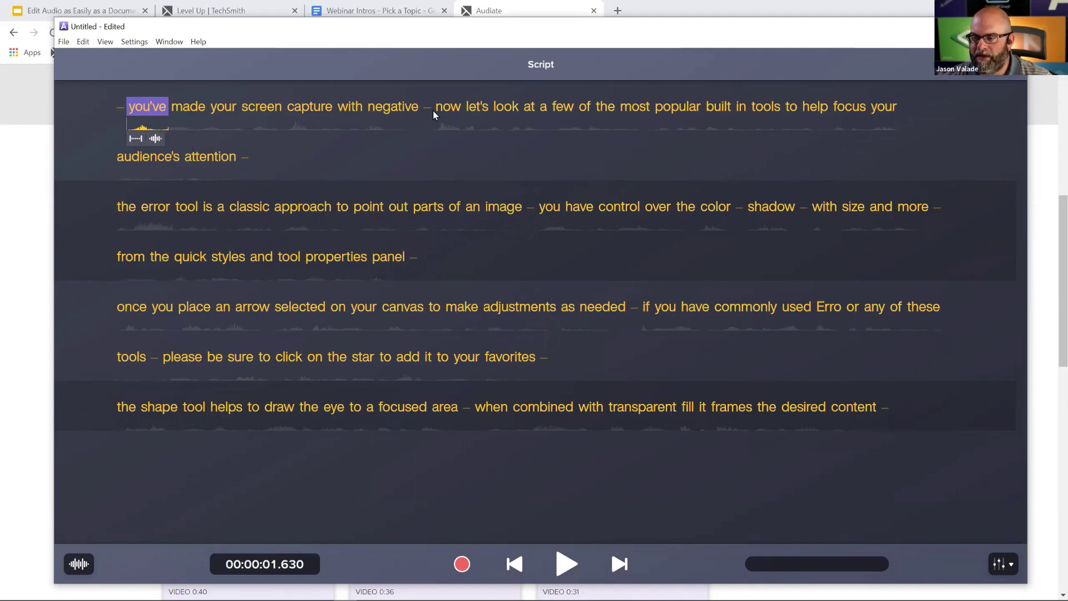
key(space)
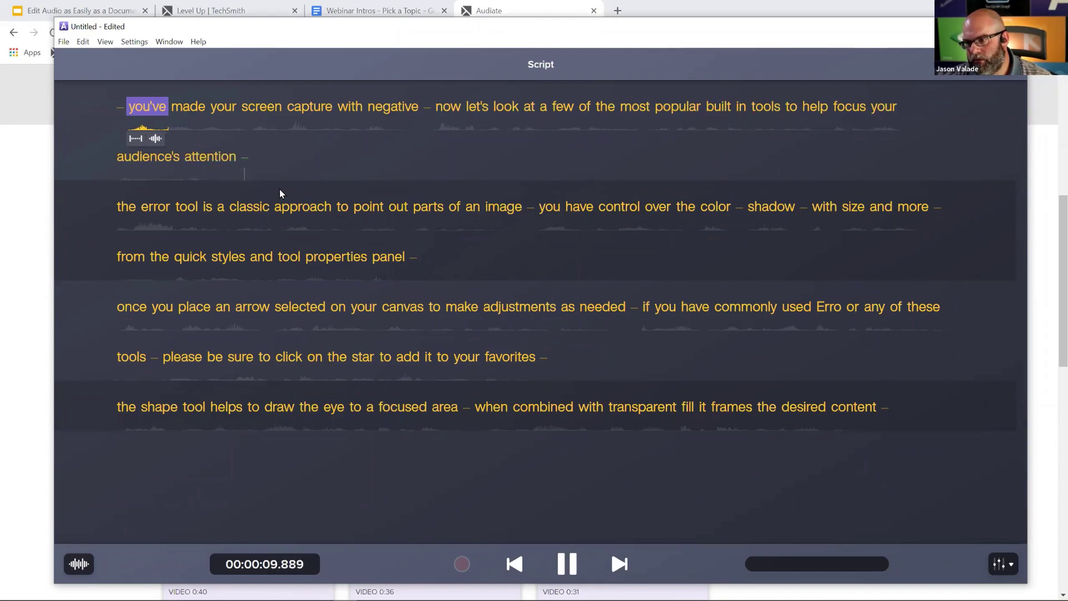
key(space)
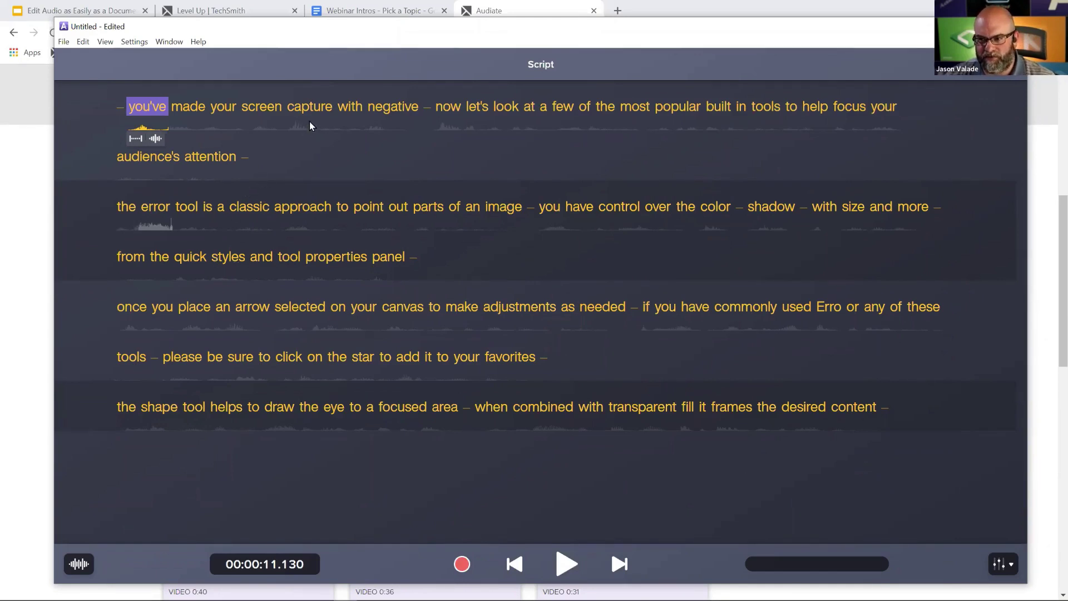
Silence all pauses in the recording and select the pause after "attention" to inspect it.
click(83, 41)
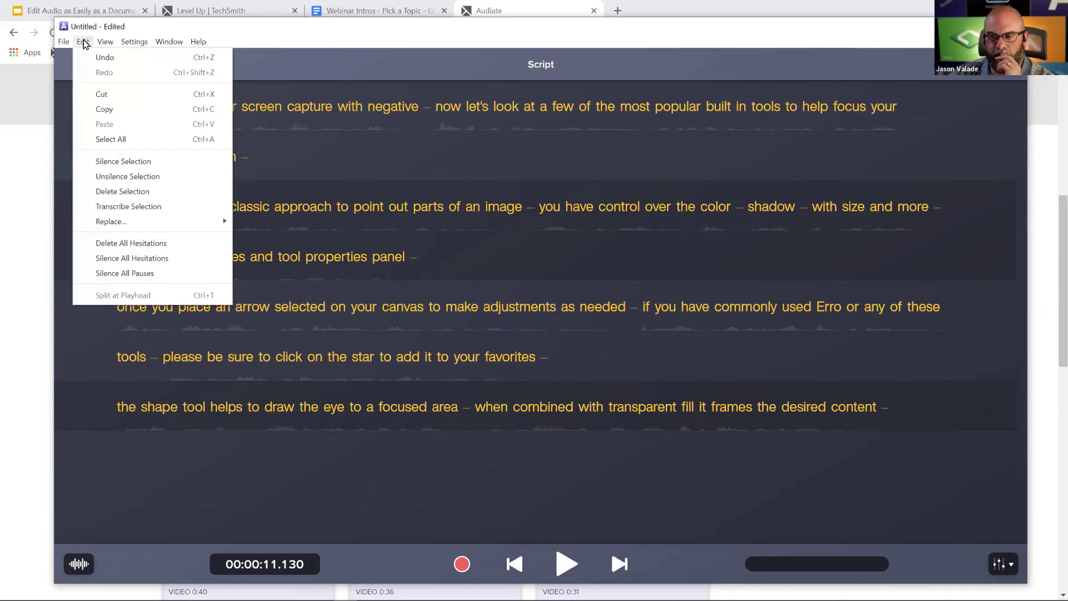
click(124, 273)
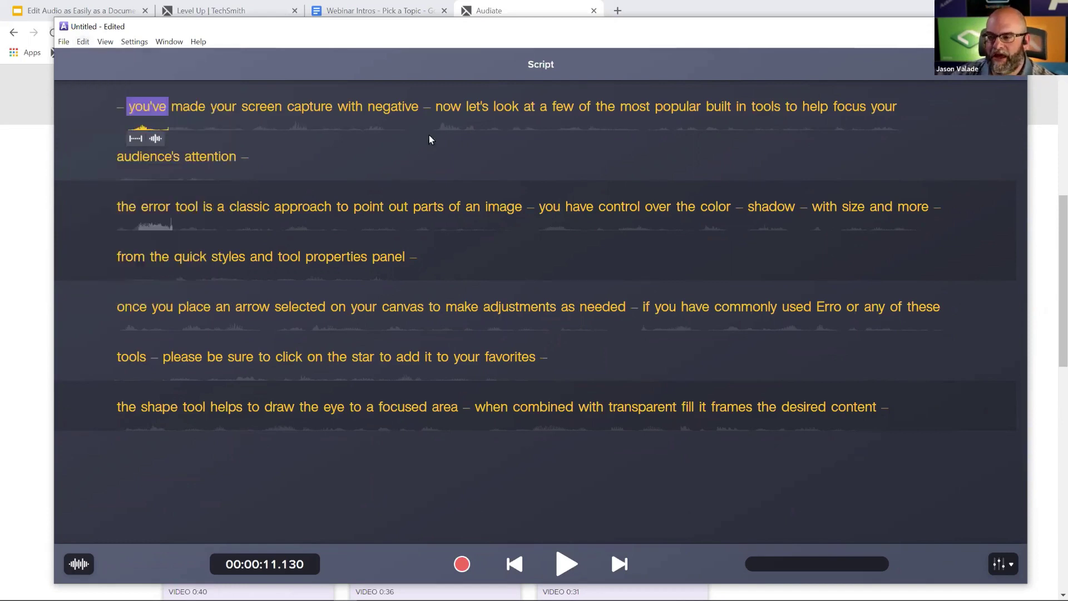
click(406, 153)
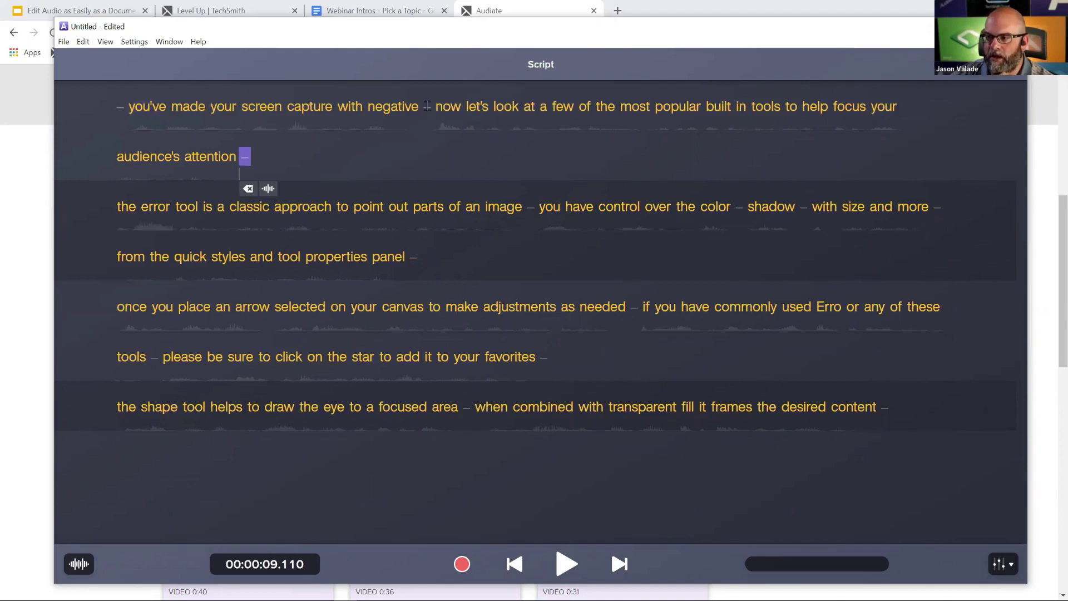
Listen to the silenced pauses by playing from "screen capture" through "the error tool".
drag(427, 106, 355, 107)
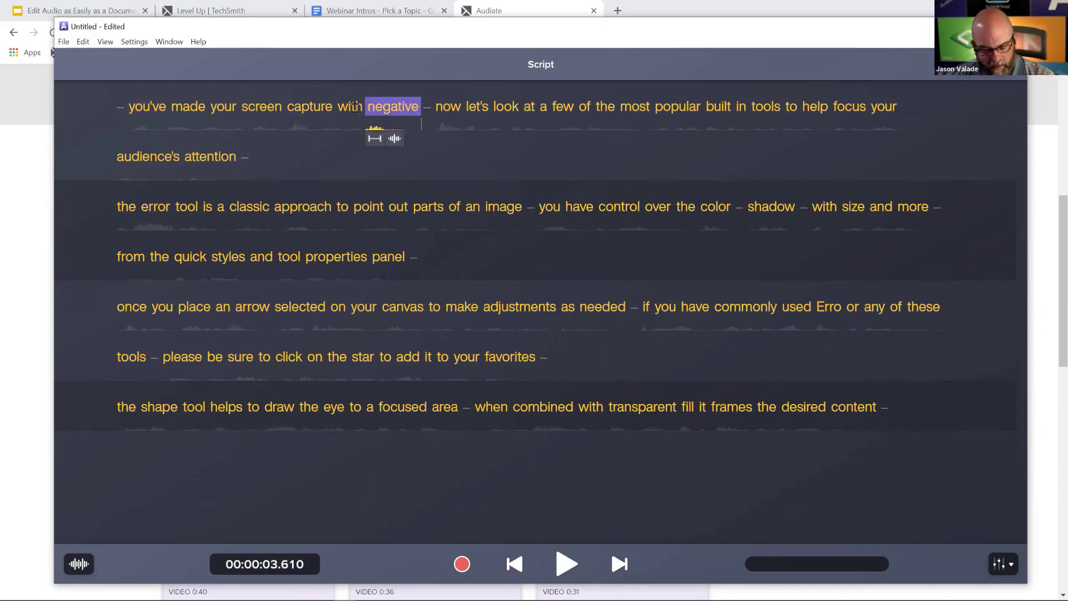
double_click(146, 111)
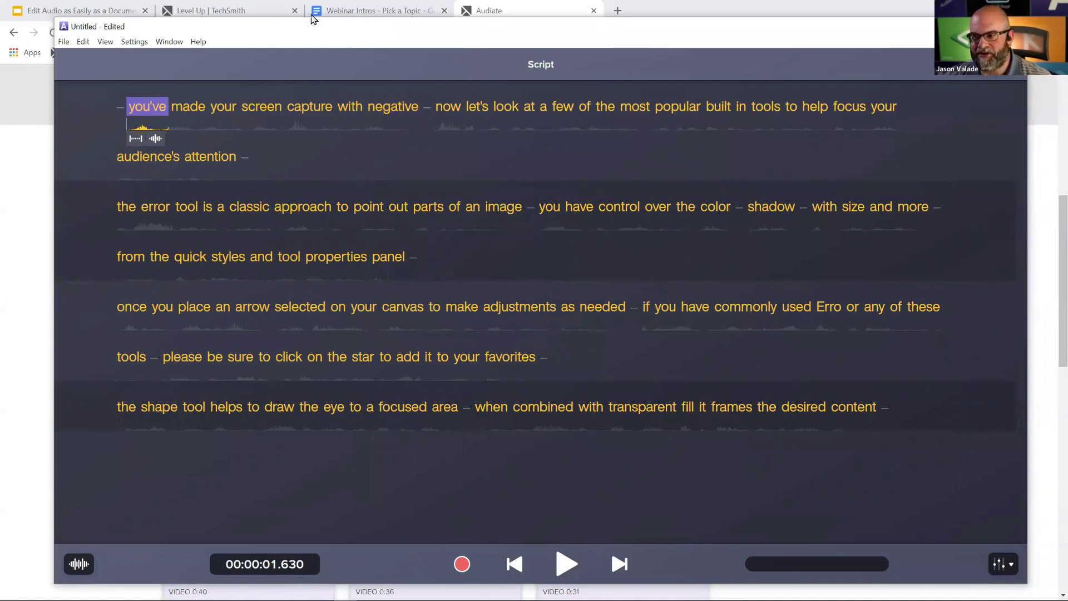
double_click(285, 114)
key(space)
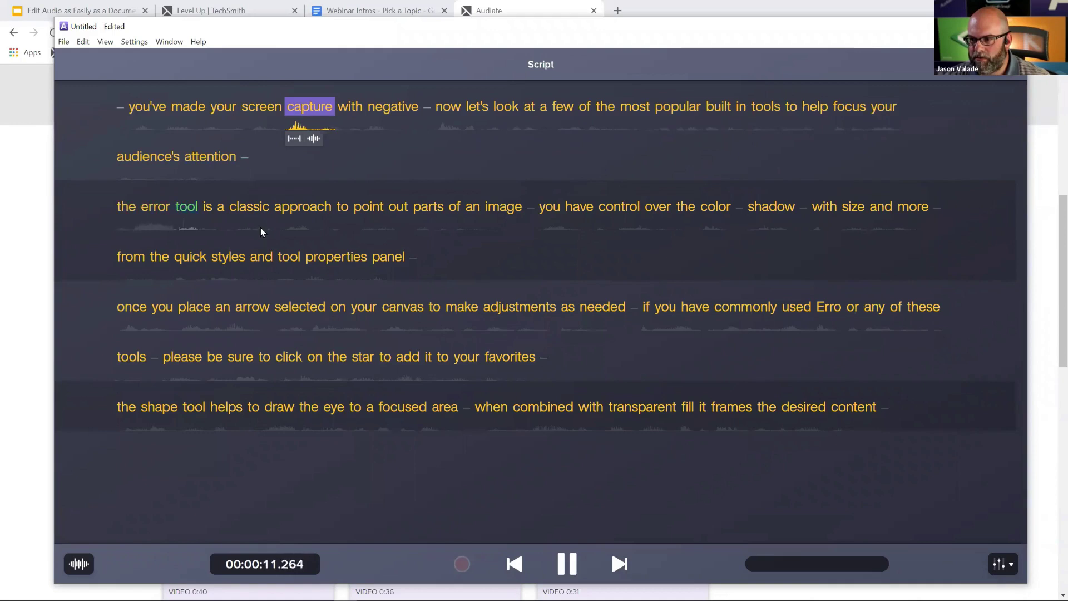
key(space)
Apply silencing to all pauses once more and select the pause after "audience's attention".
click(83, 42)
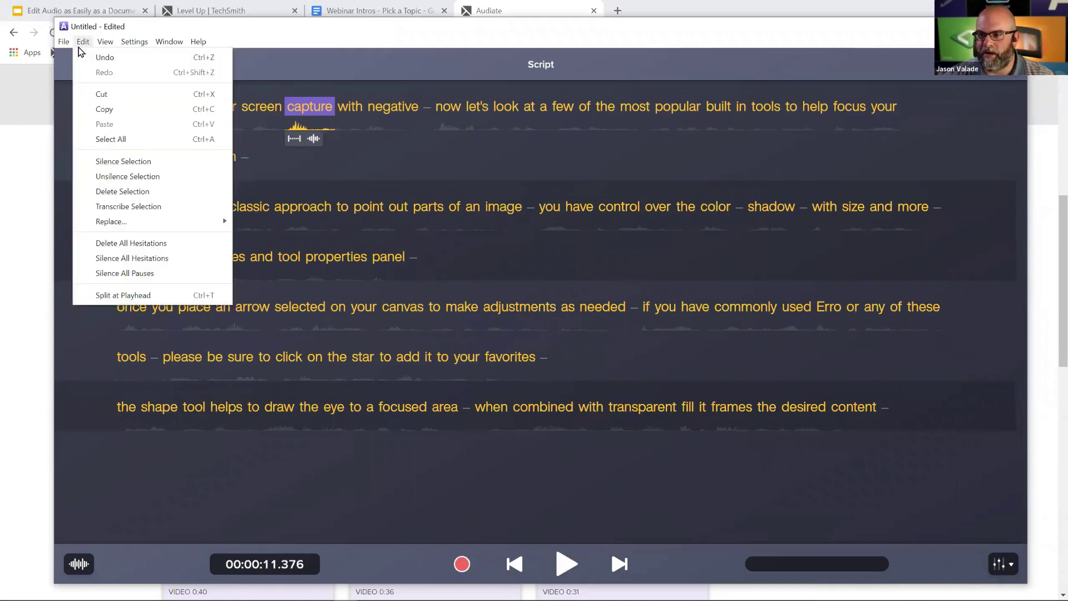
click(178, 274)
click(245, 157)
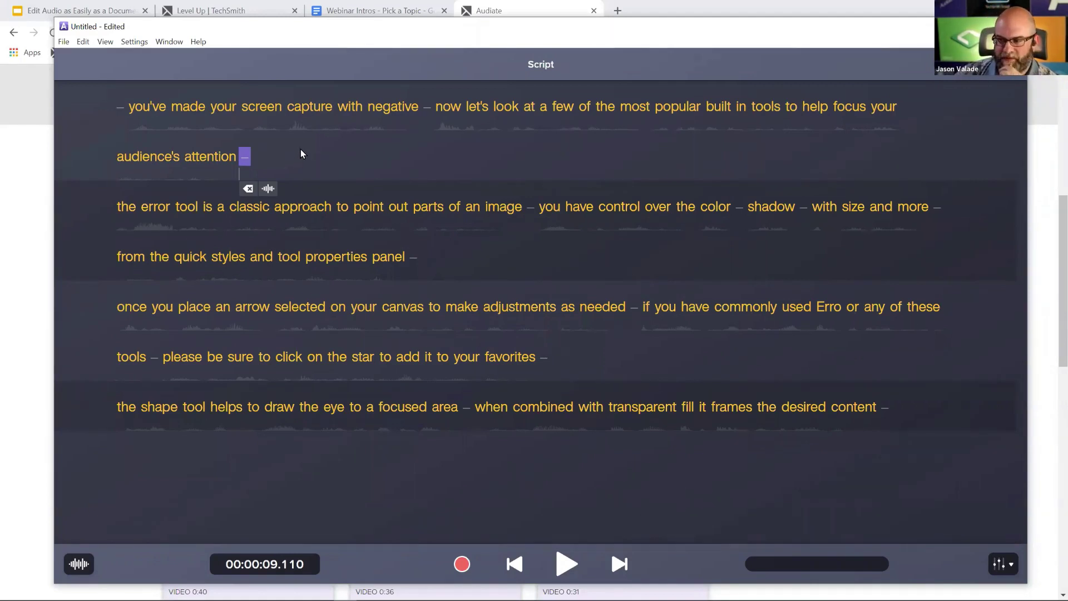
click(201, 156)
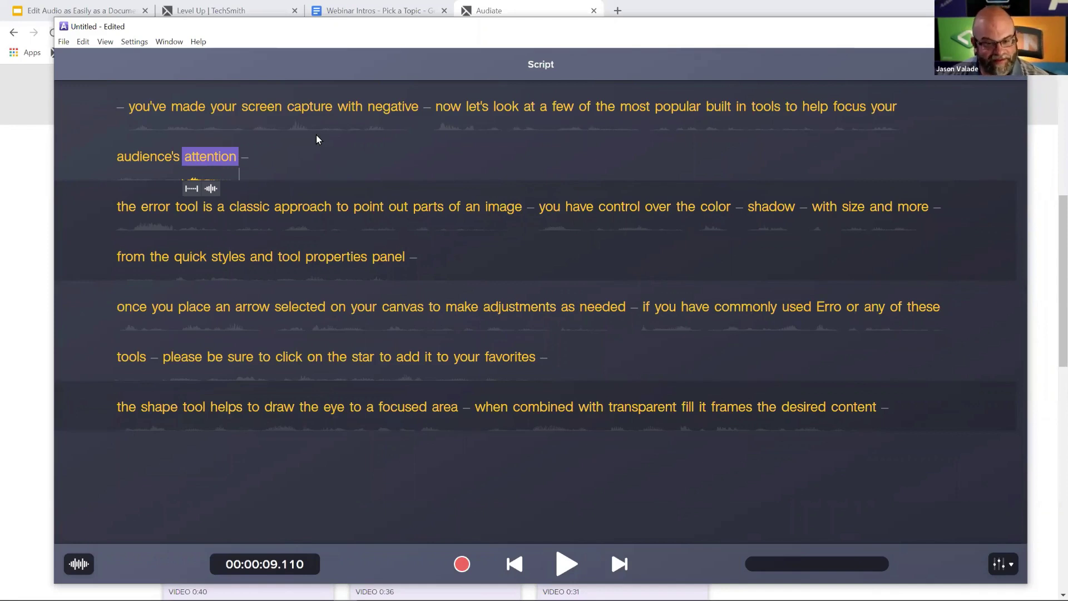
key(Right)
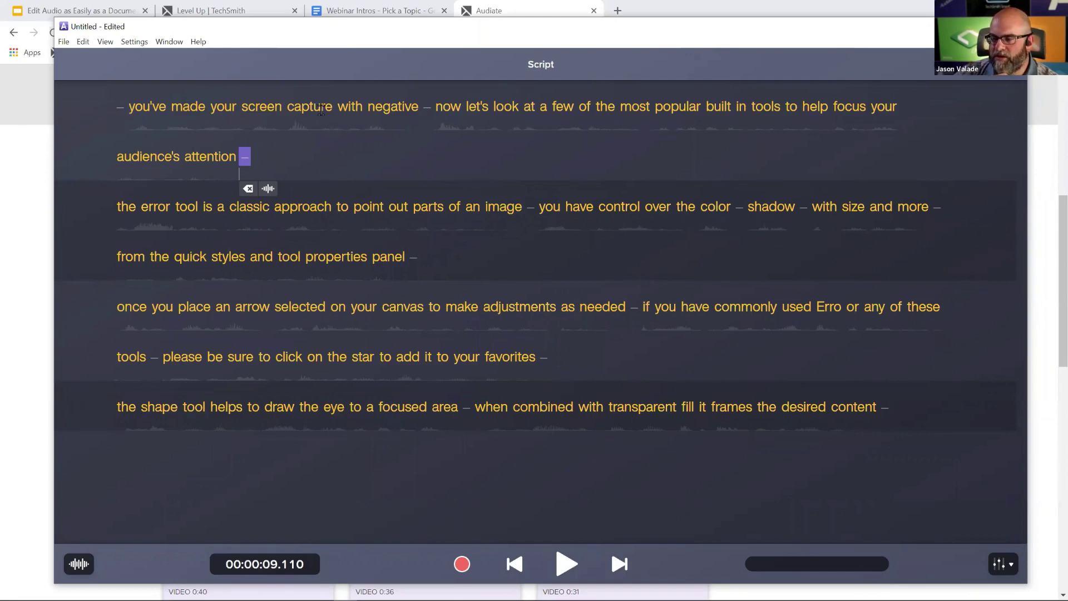
Replace the misheard word "negative" in the first sentence with the custom word "Snagit" and return to "you've".
double_click(388, 108)
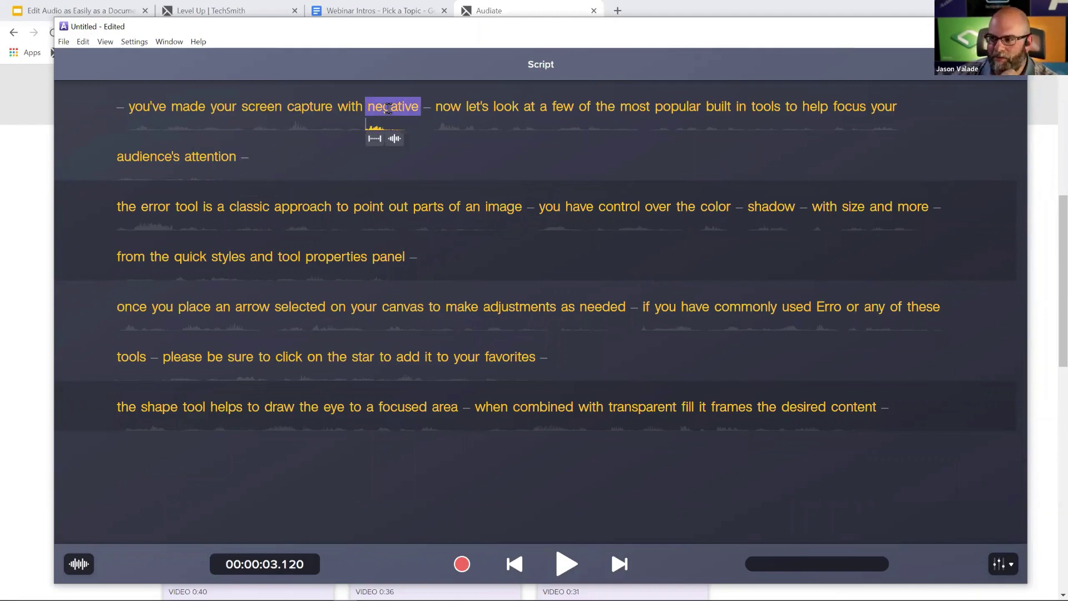
right_click(389, 109)
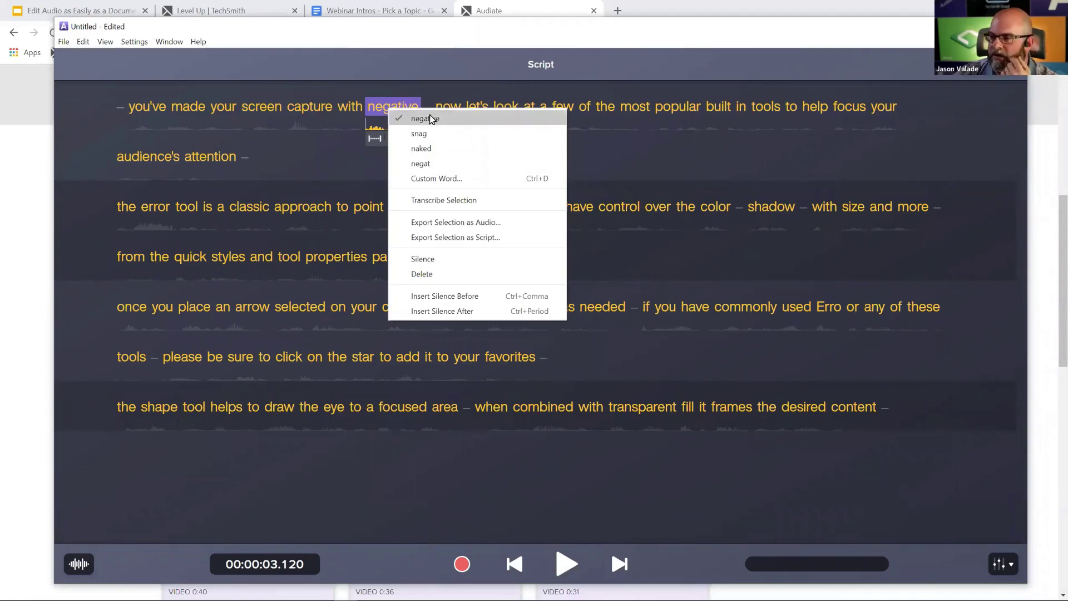
click(436, 180)
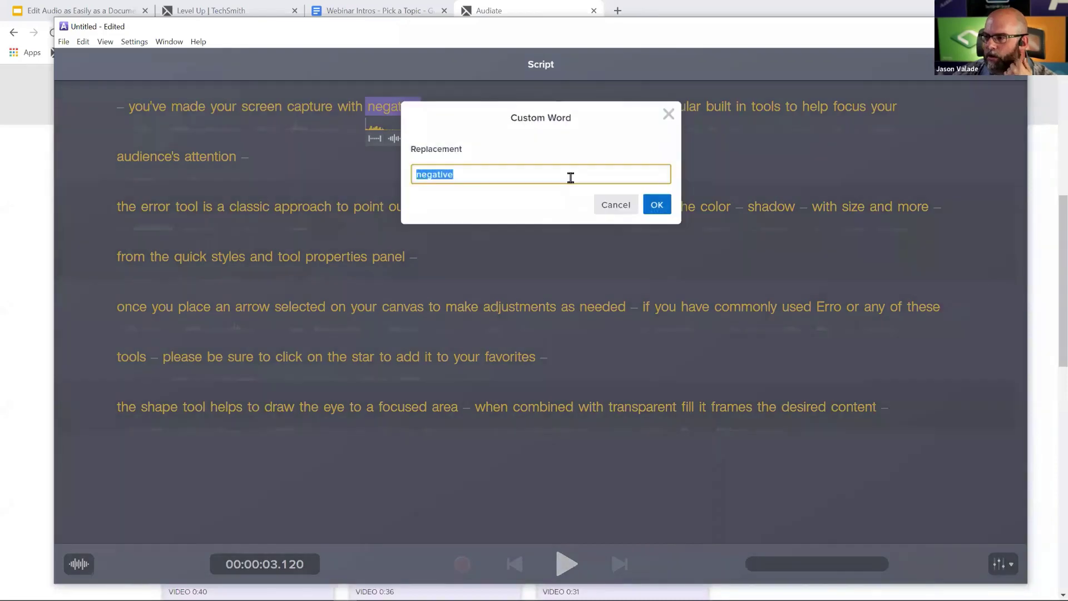
text(Snagi)
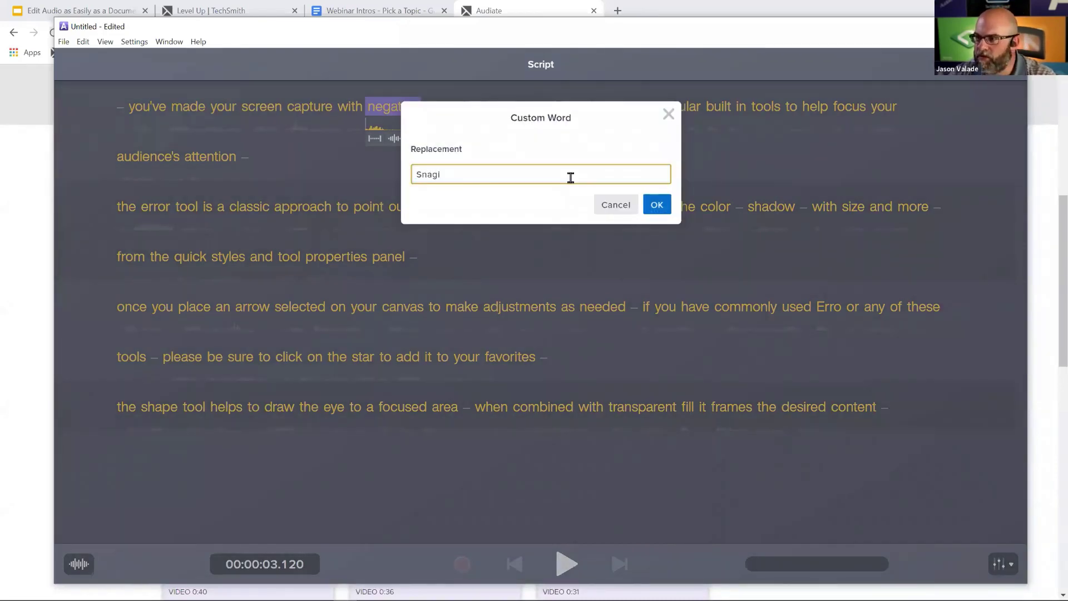
text(t)
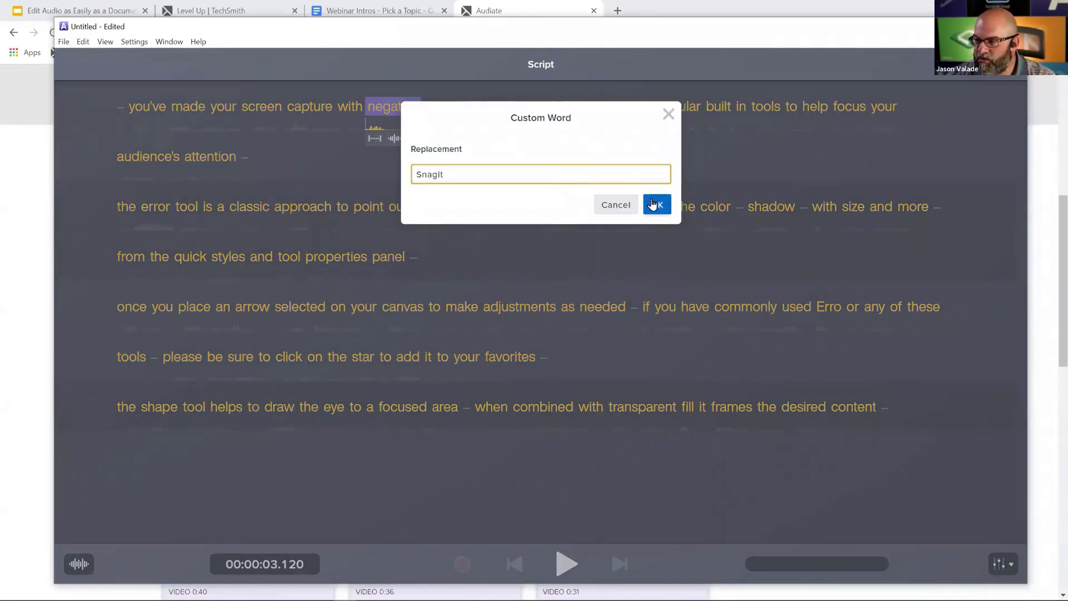
click(655, 205)
click(143, 107)
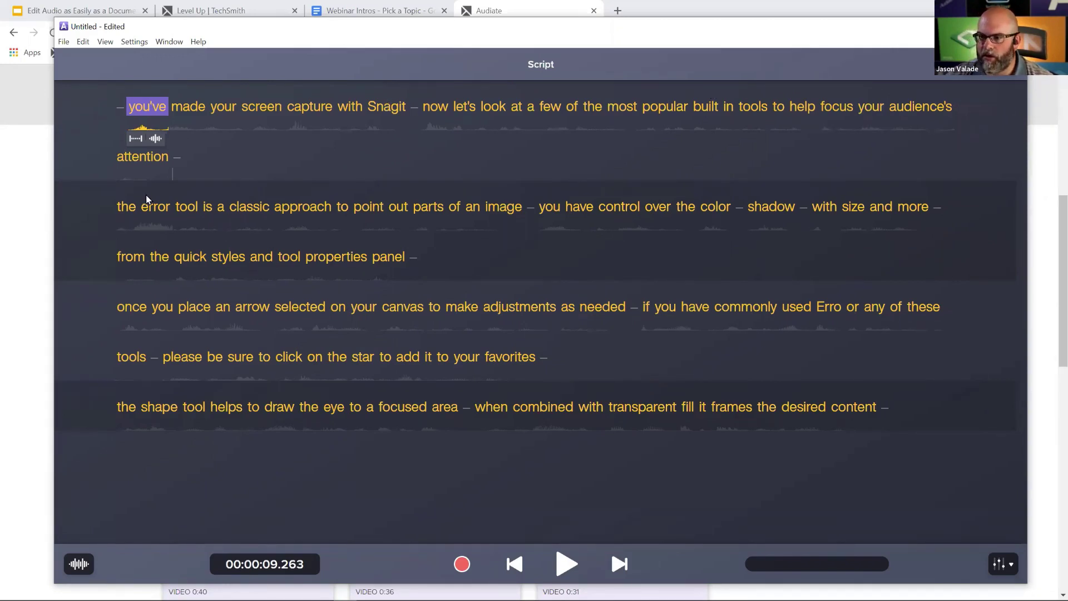
Replace the word "error" before "tool is a classic approach" with the custom word "arrow".
click(149, 209)
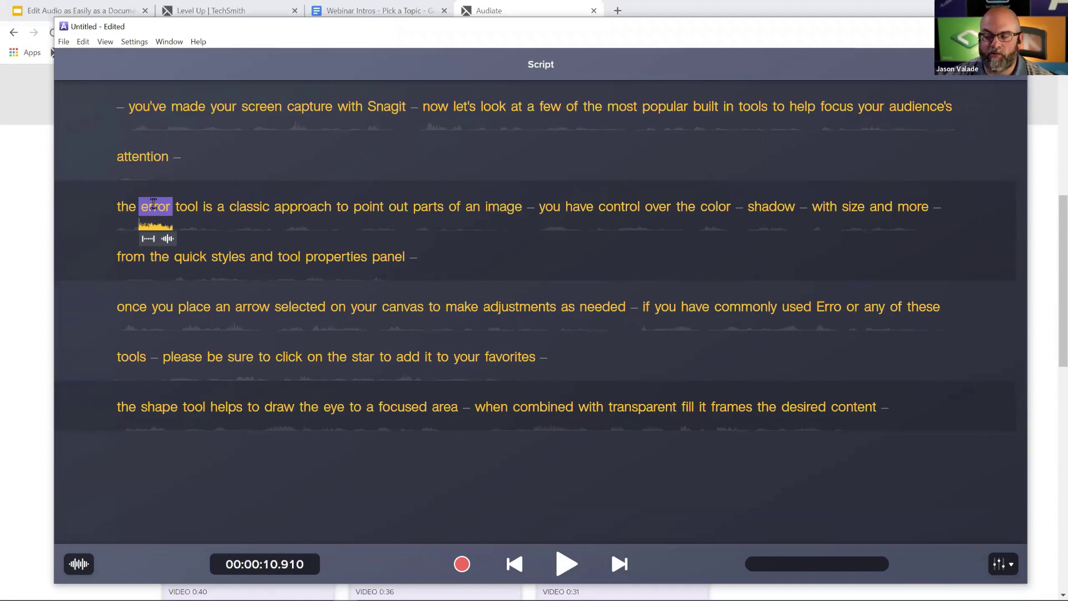
right_click(153, 209)
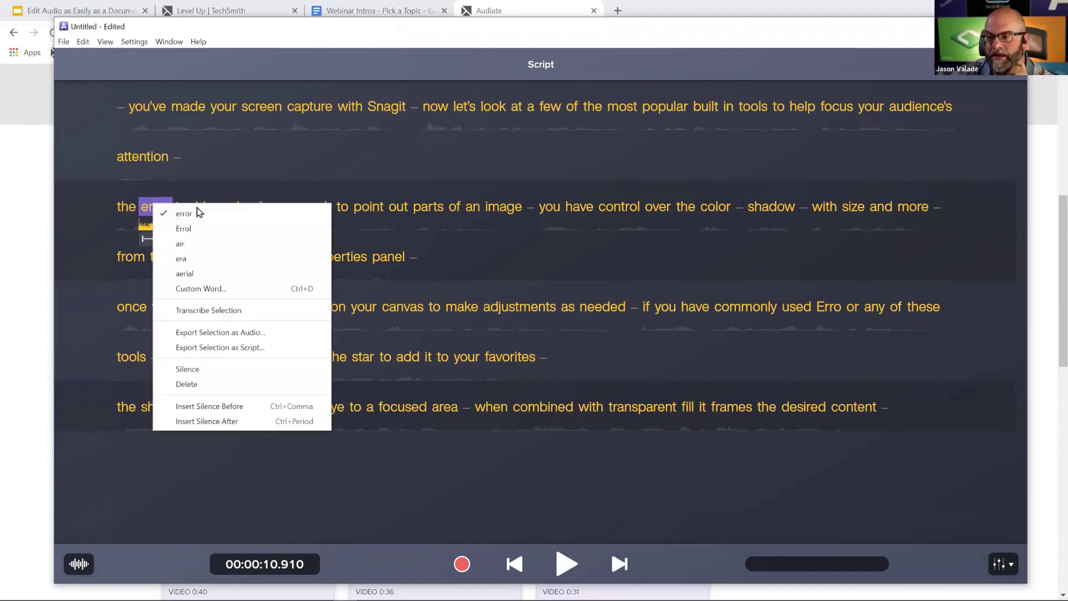
click(201, 289)
key(BackSpace)
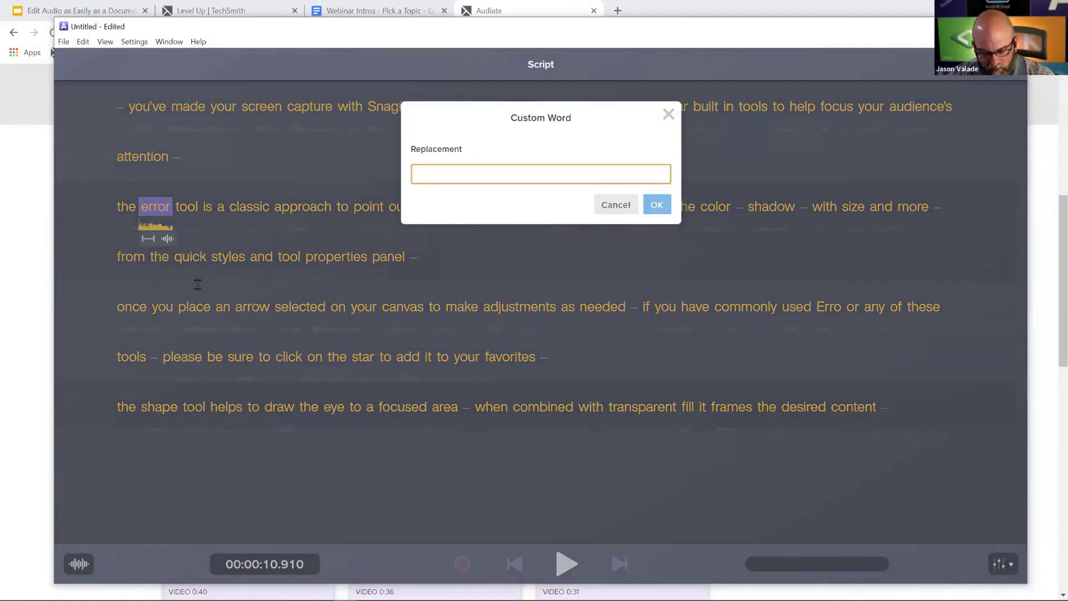
text(arrow)
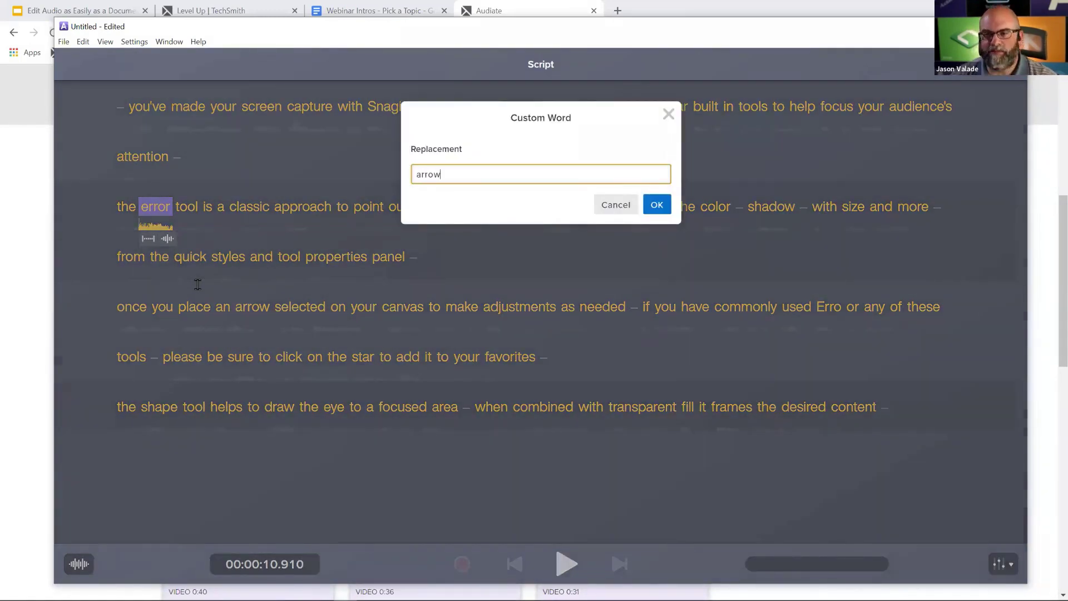
key(Return)
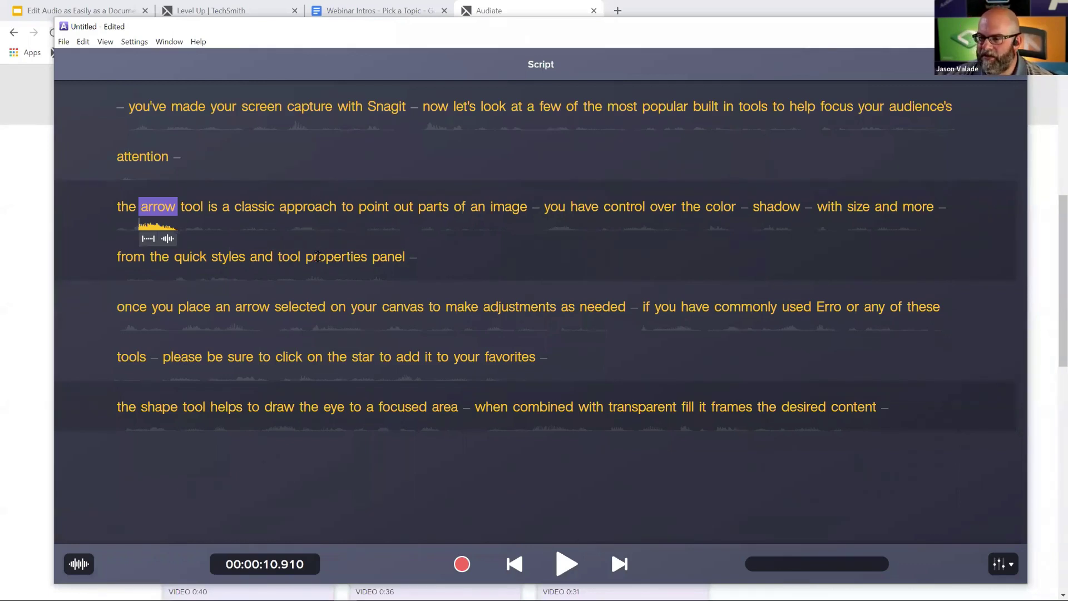
Correct "Erro" after "commonly used" to the suggested alternative "arrow".
double_click(300, 305)
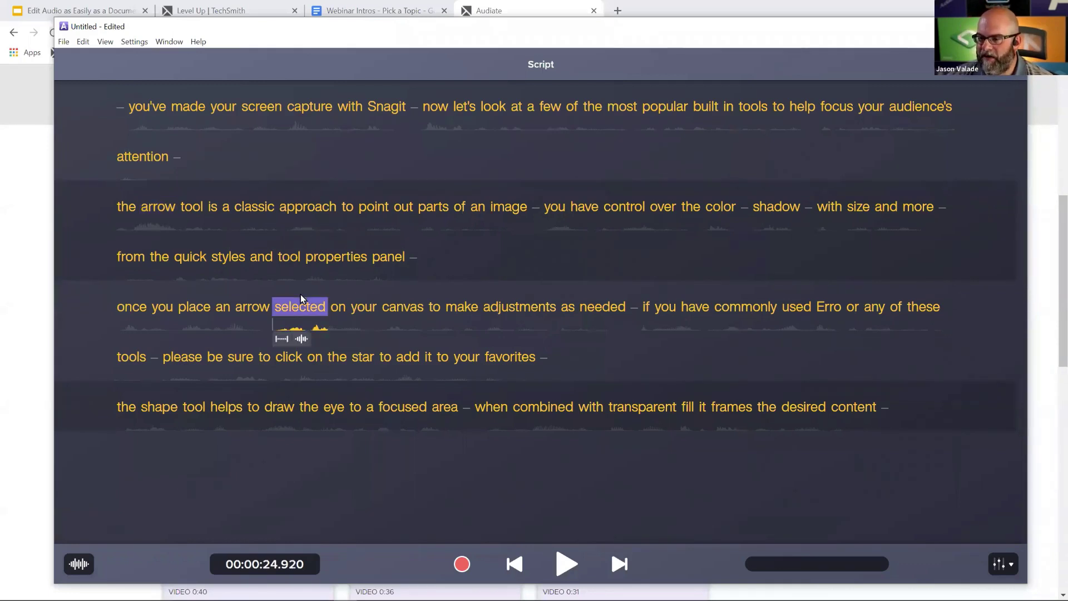
double_click(235, 309)
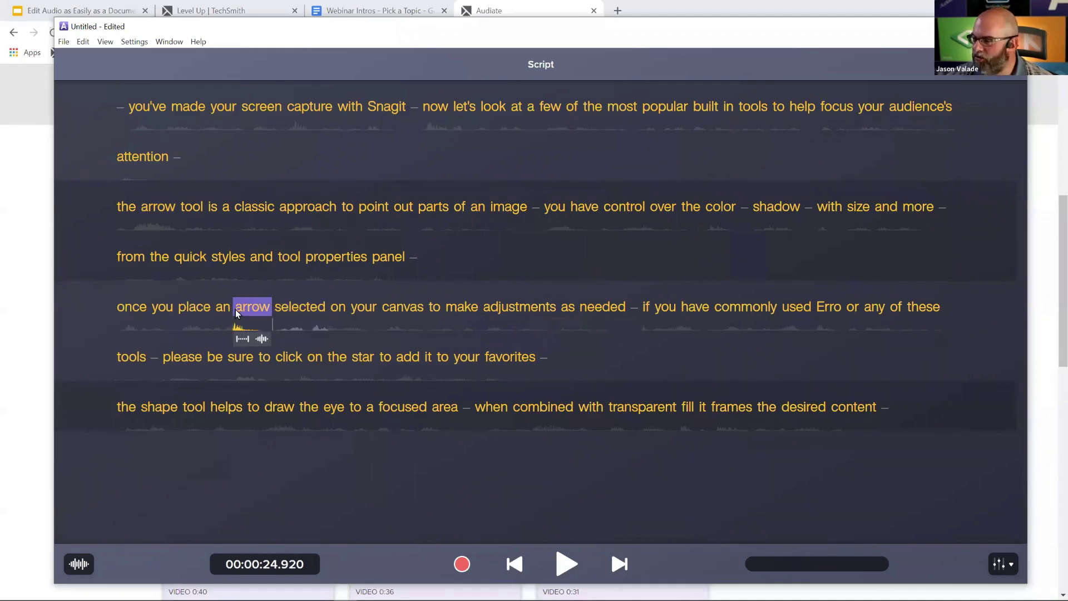
double_click(790, 307)
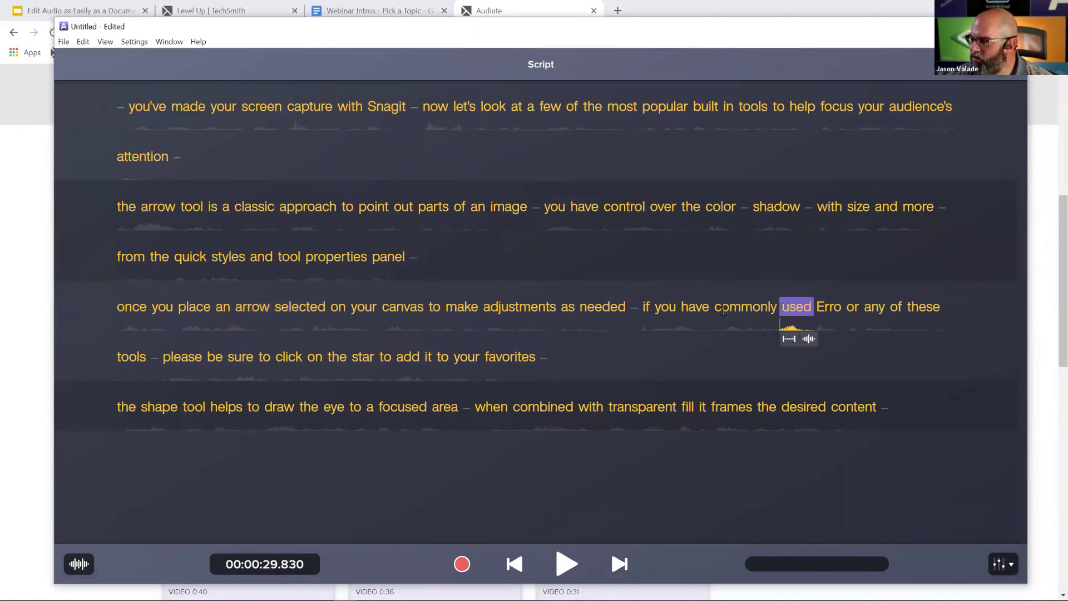
double_click(827, 307)
right_click(825, 308)
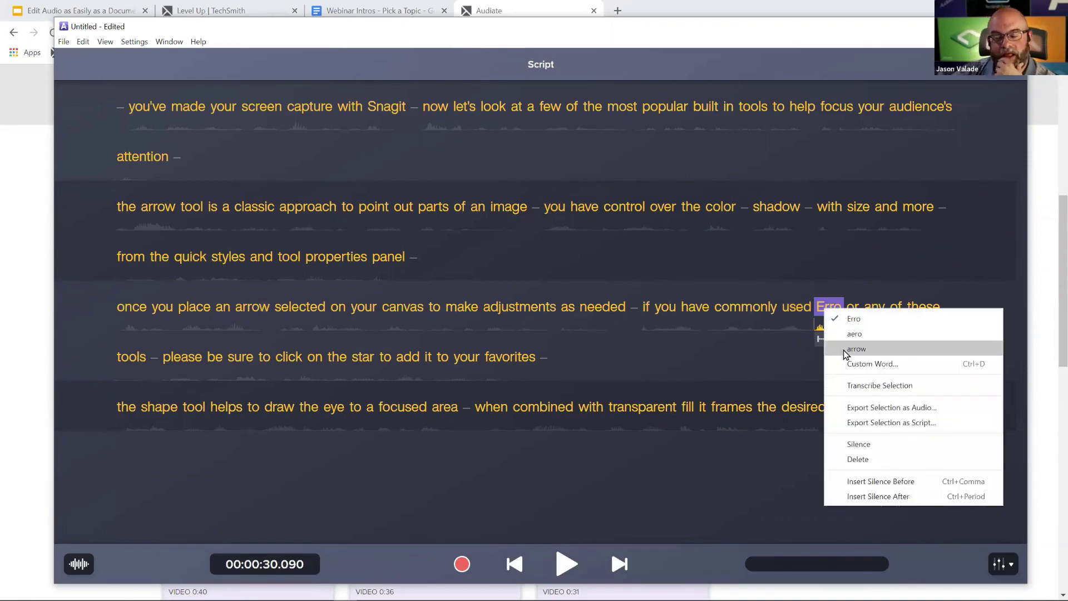
click(855, 349)
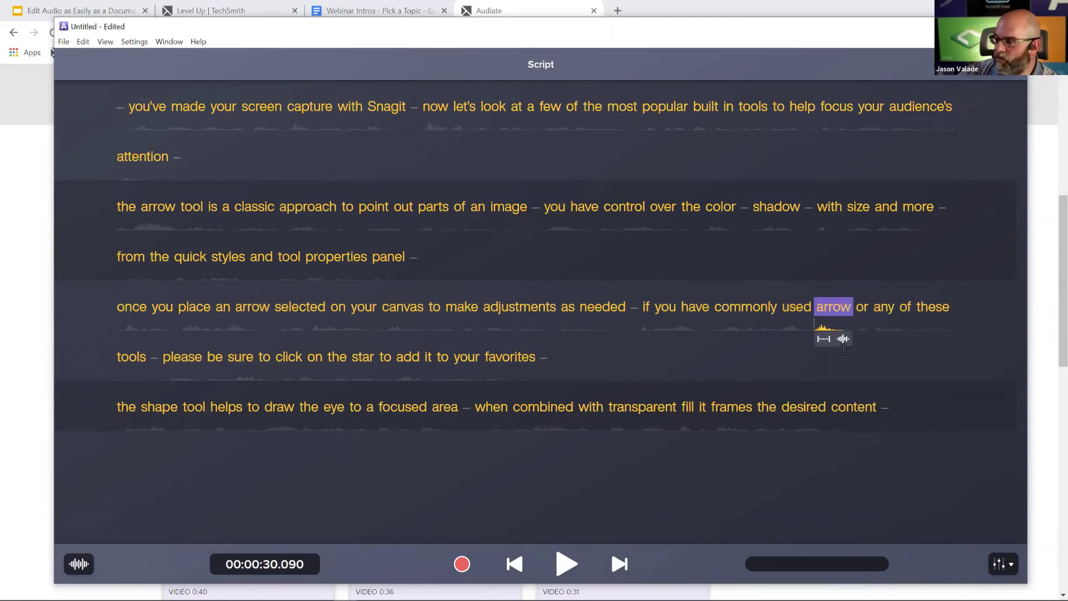
Play the corrected script from "you've" through the pause after "attention" to check the audio.
click(612, 338)
click(403, 307)
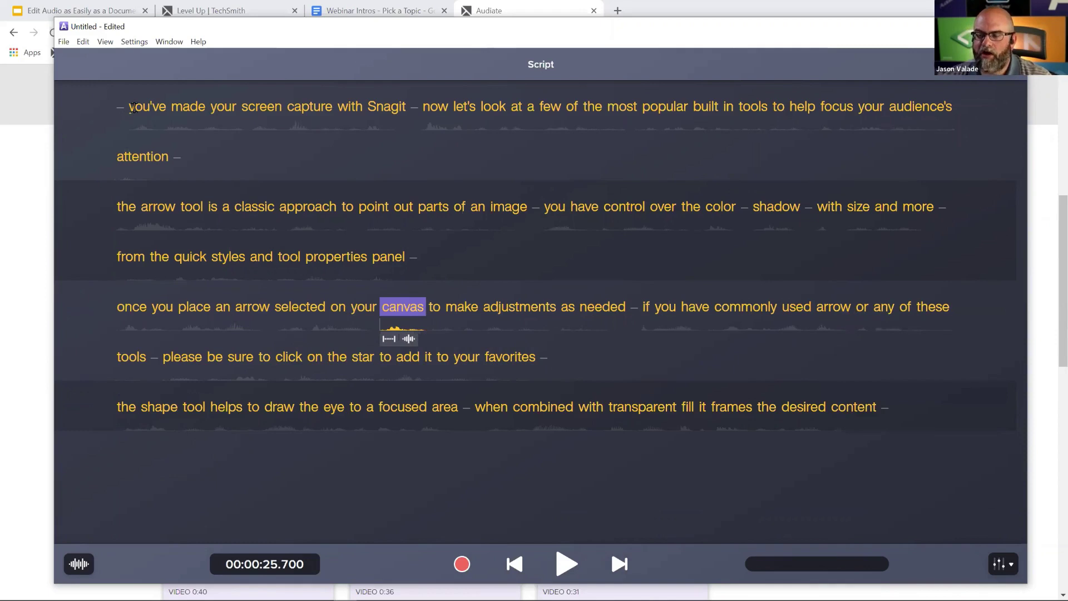
click(134, 108)
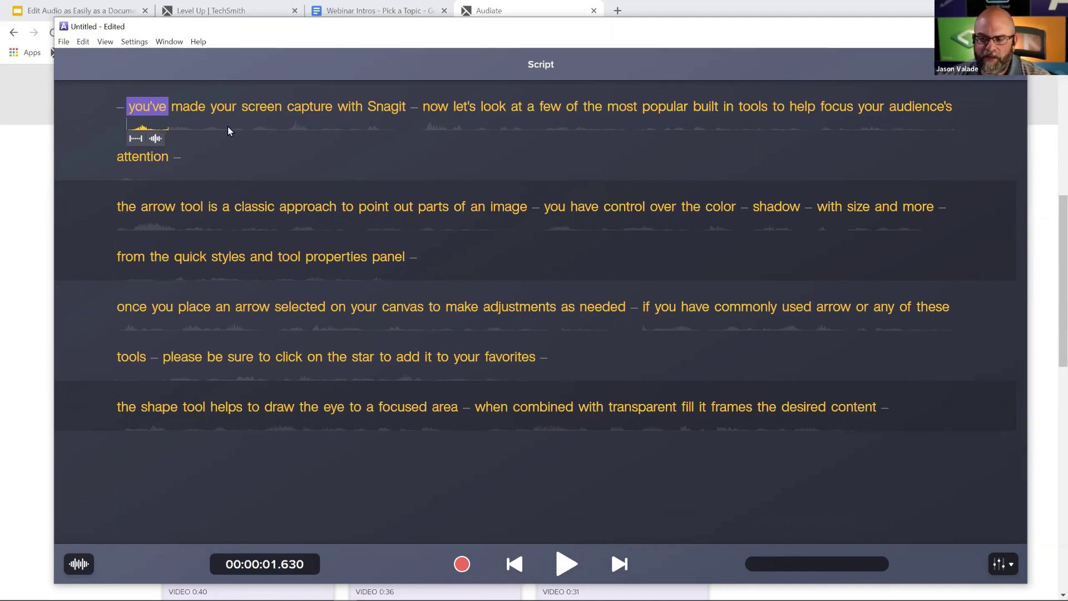
key(space)
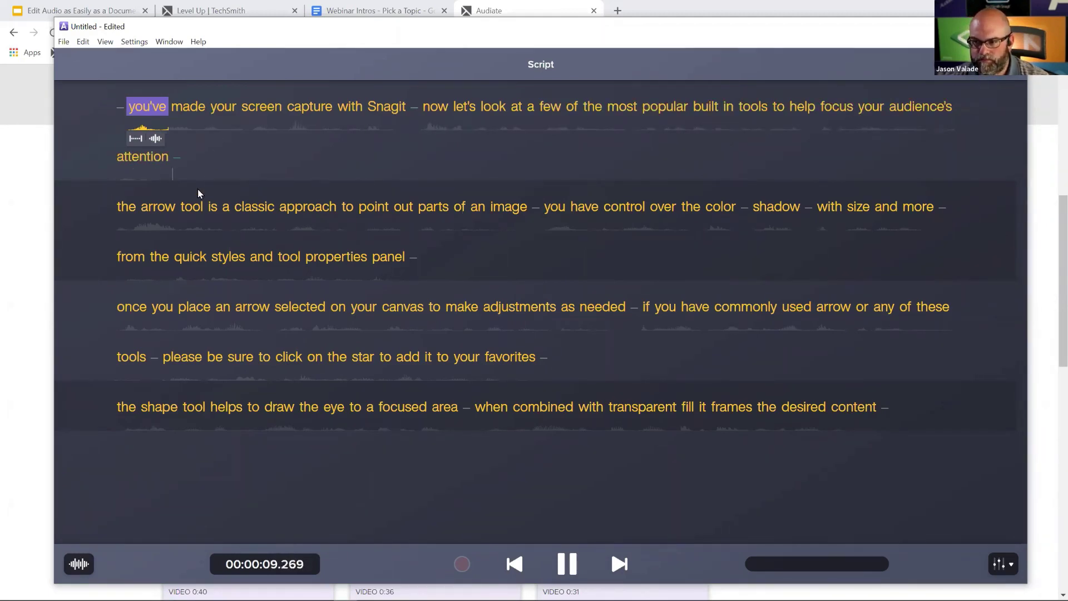
key(space)
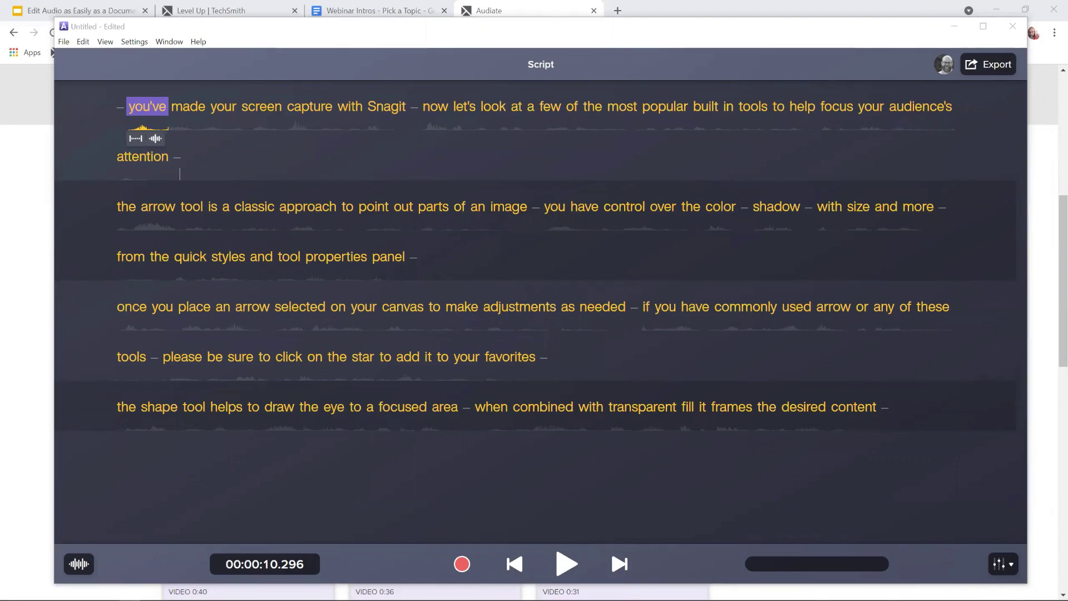
Record additional narration with spoken hesitations at the end of the script, after "desired content", finishing with "the best way possible".
click(86, 46)
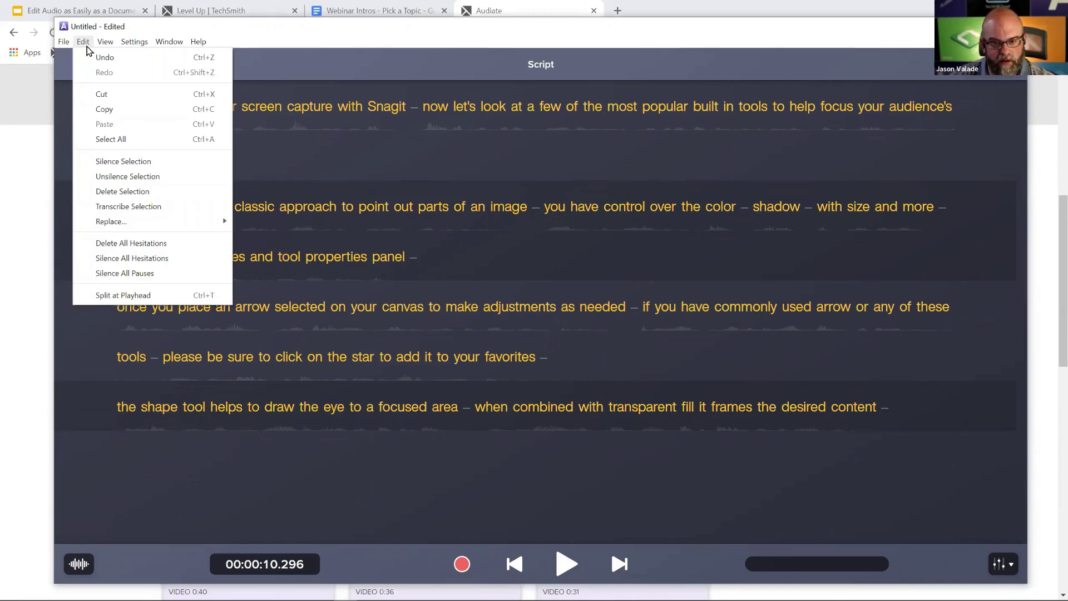
key(Escape)
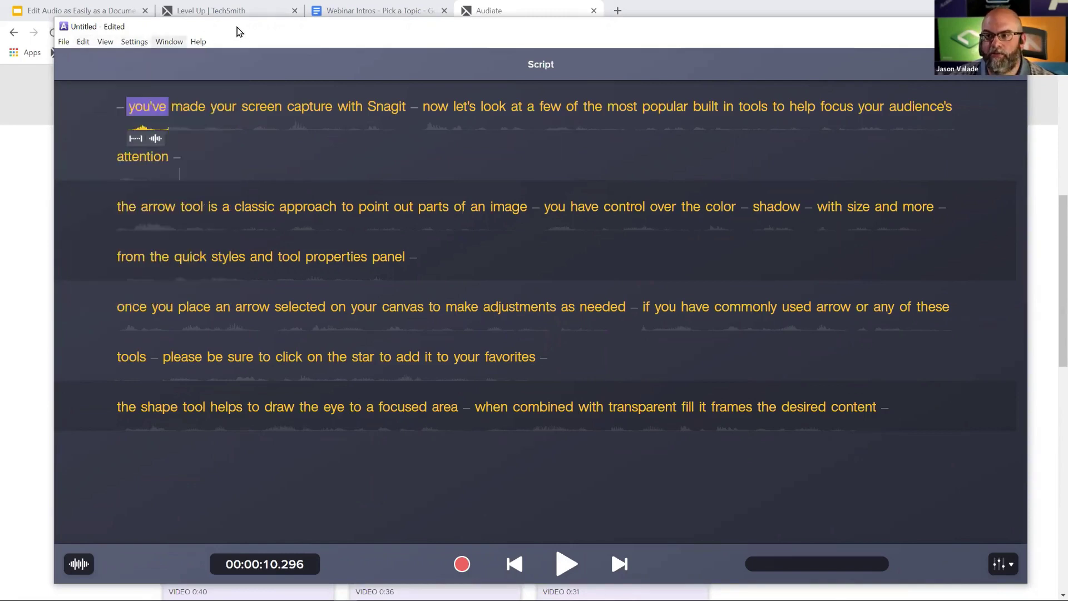
click(915, 402)
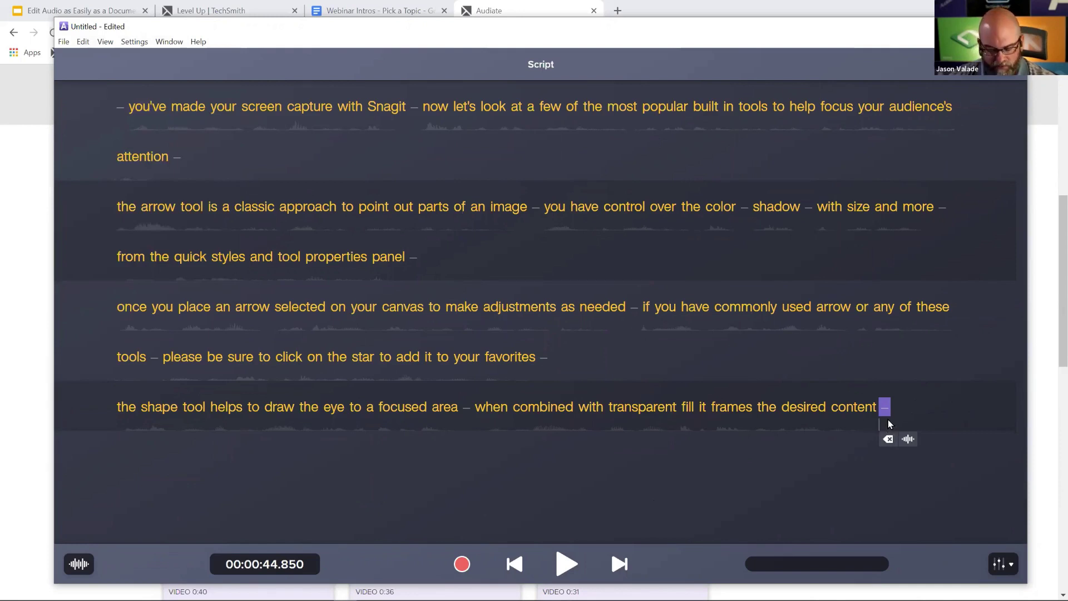
click(463, 565)
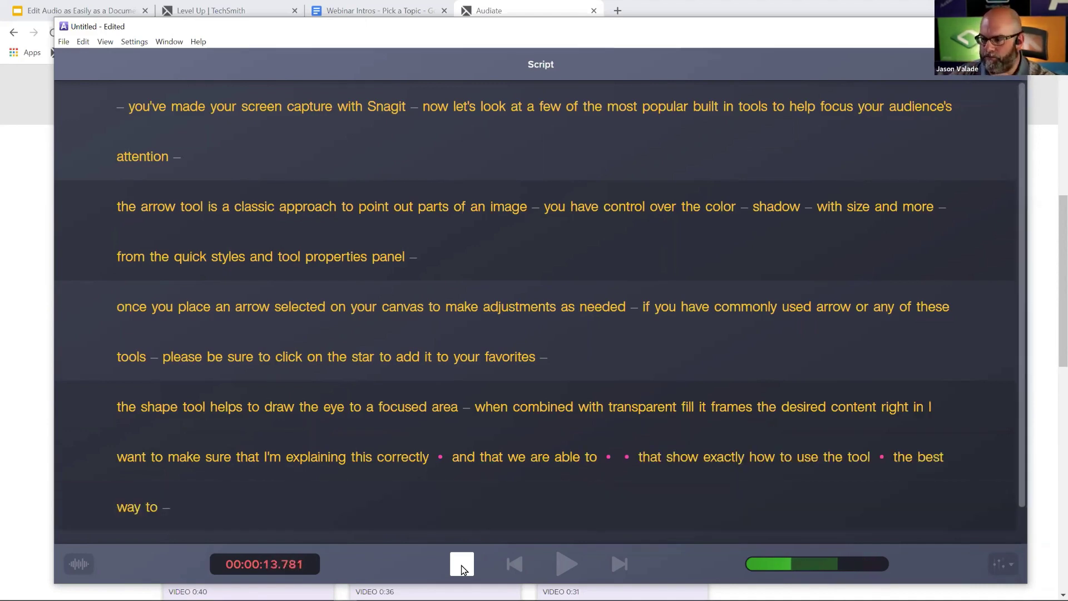
click(462, 565)
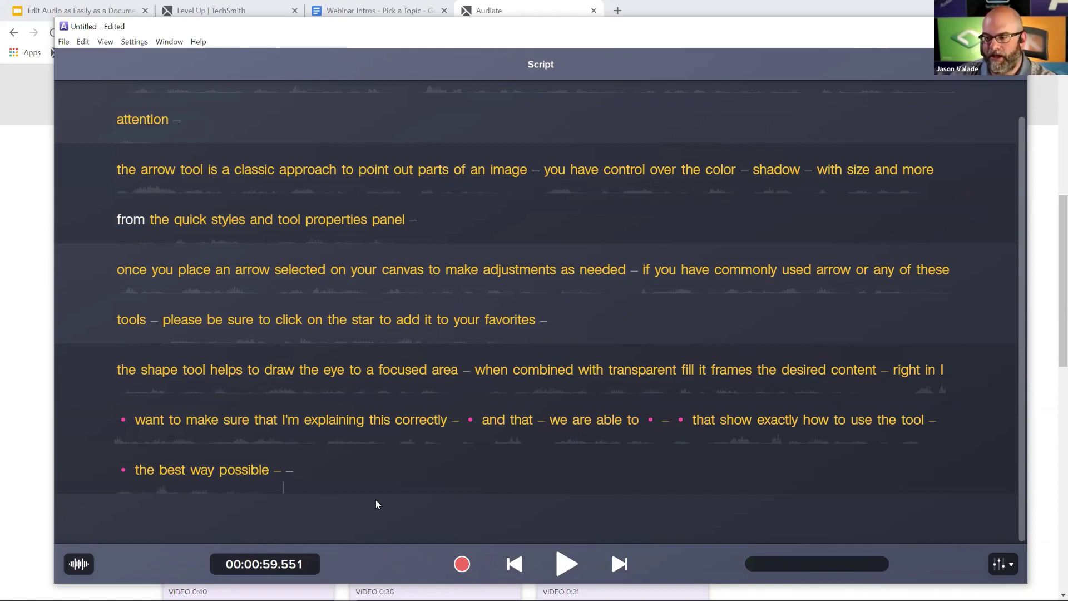
Listen to the hesitations marked before "and that" and before "that show exactly" in the new recording.
click(123, 422)
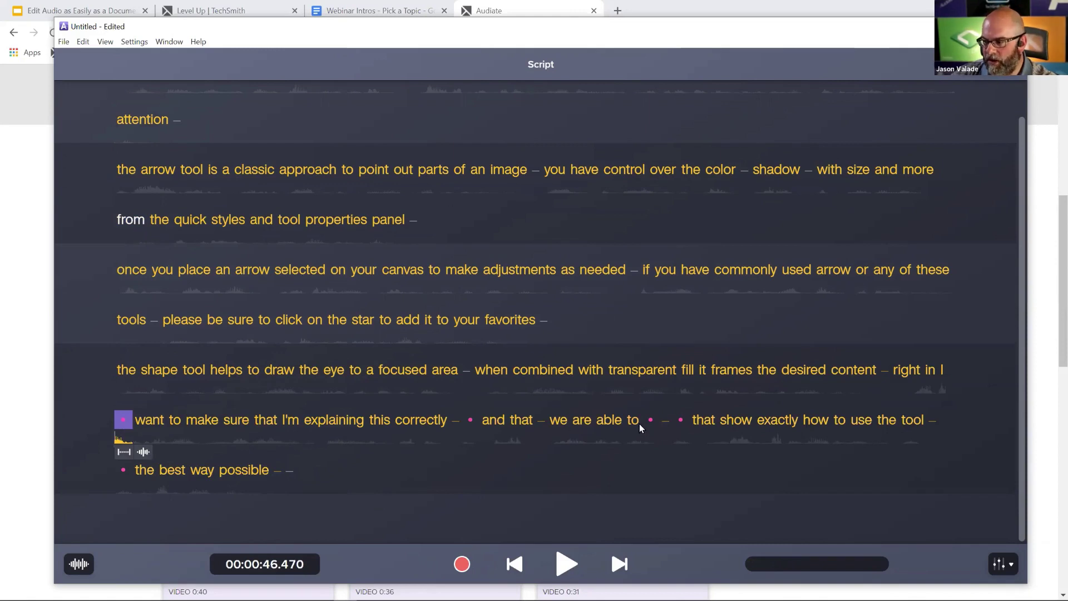
click(469, 420)
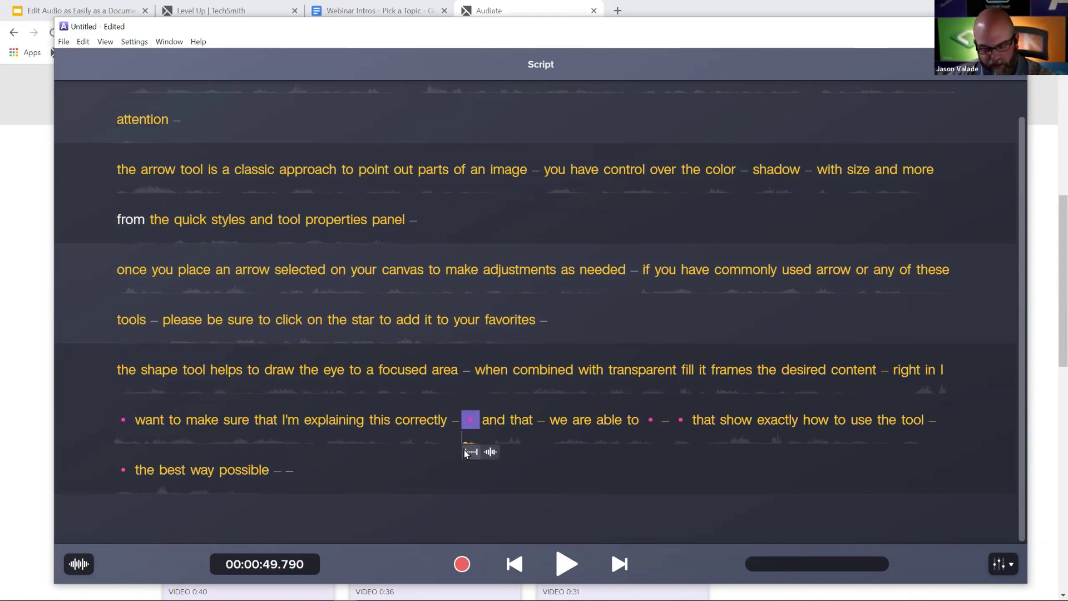
key(space)
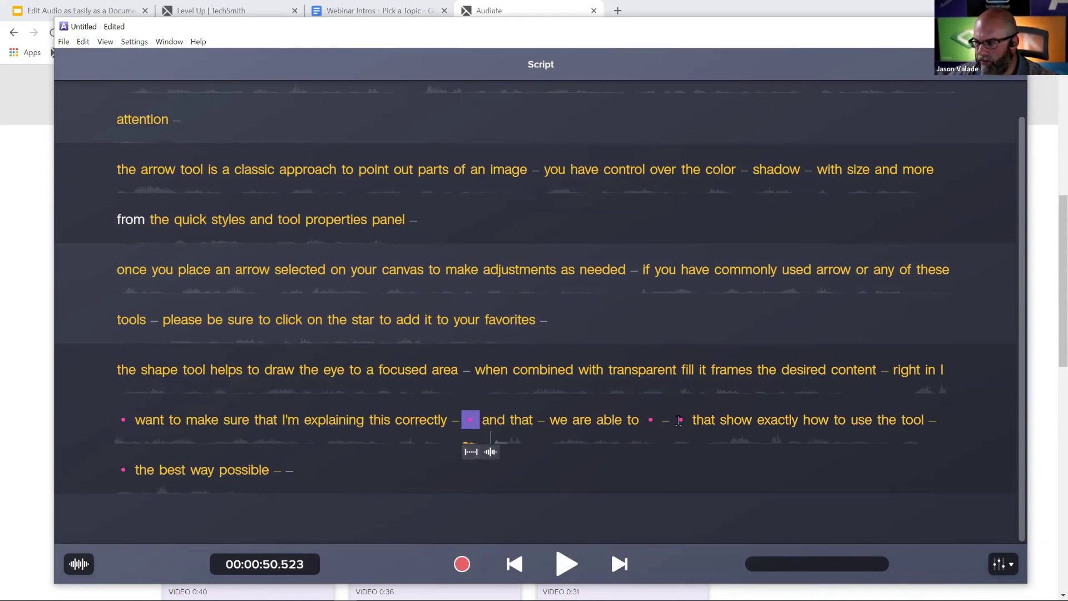
click(679, 421)
key(space)
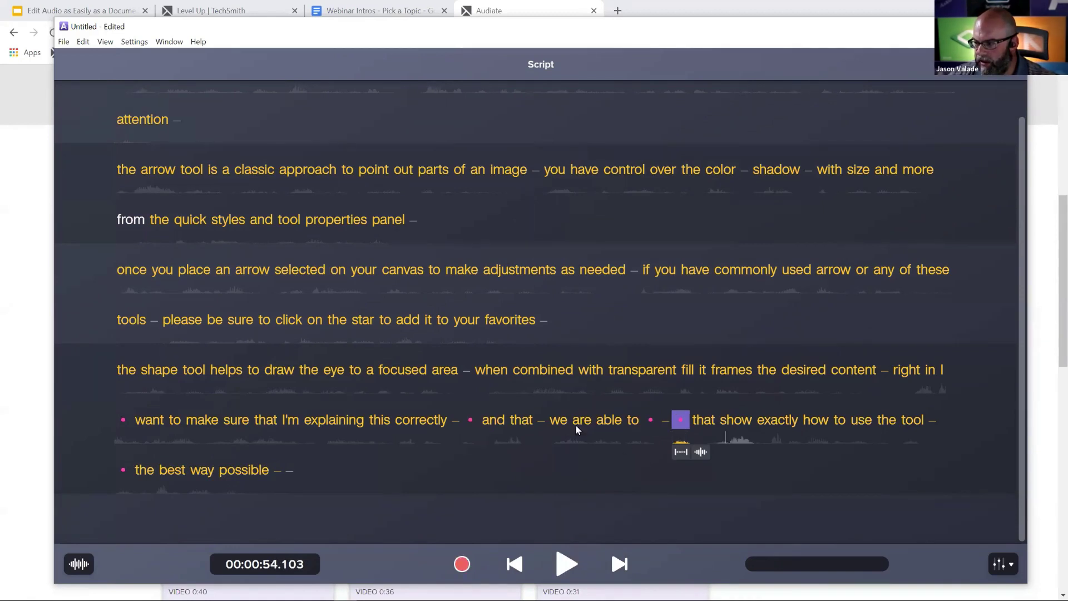
Silence all hesitations in the recording, with the one before "want to make sure" selected.
click(151, 434)
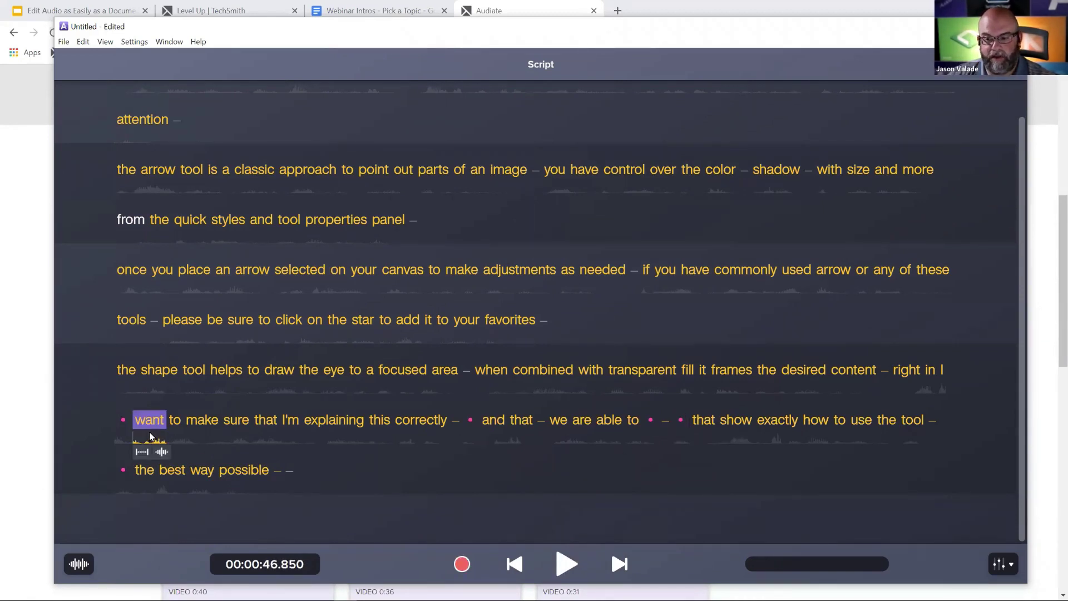
click(123, 420)
click(83, 43)
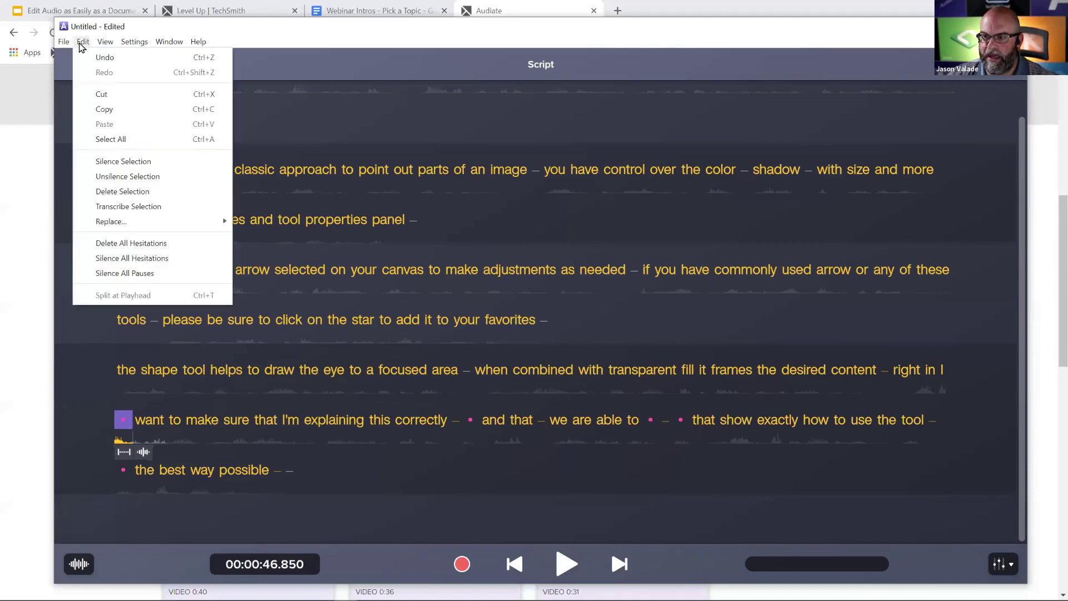
click(146, 258)
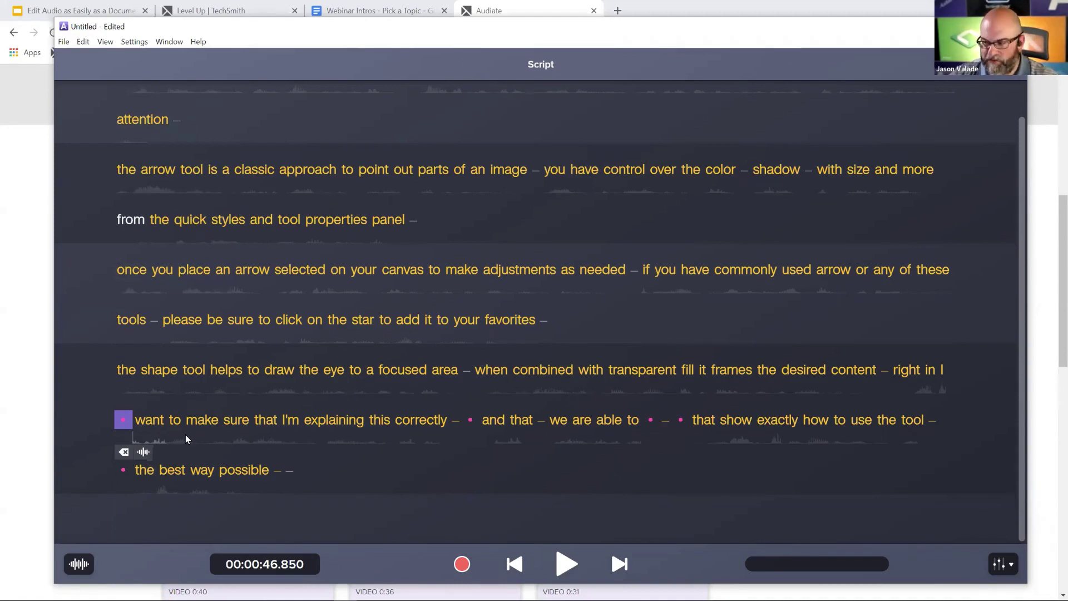
Play the silenced hesitations from "right in" through "show exactly how to".
click(898, 371)
key(space)
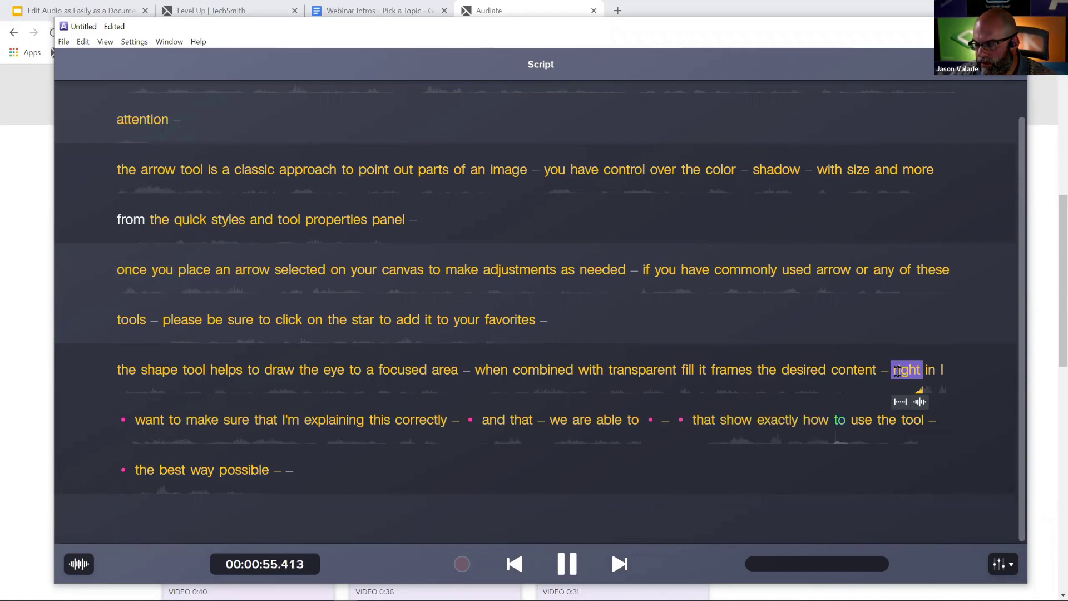
key(space)
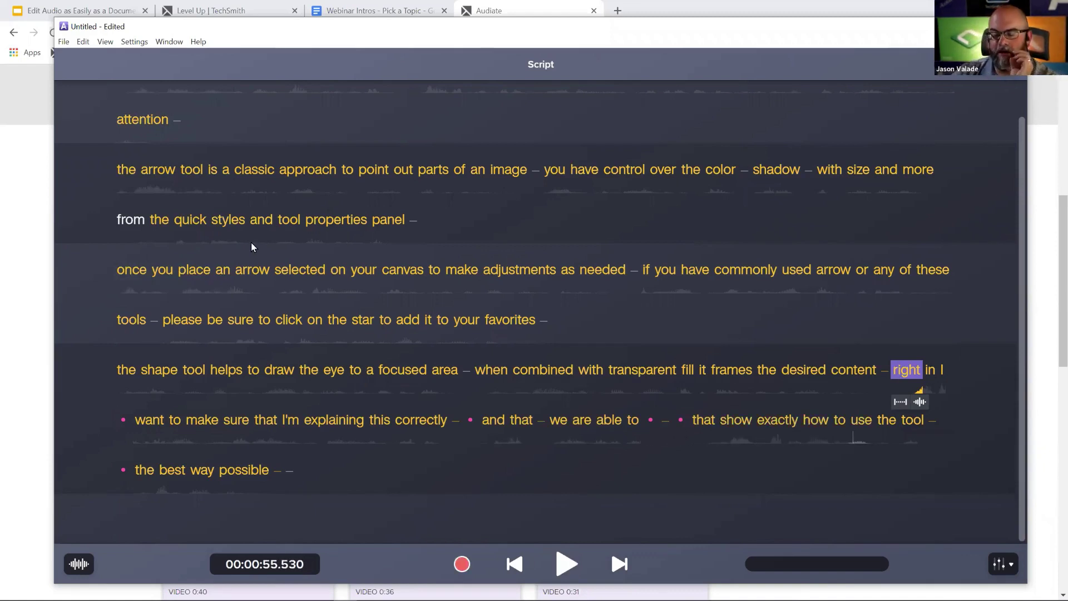
Delete all hesitations from the recording and play the cleaned narration up to "how to use the tool".
click(87, 44)
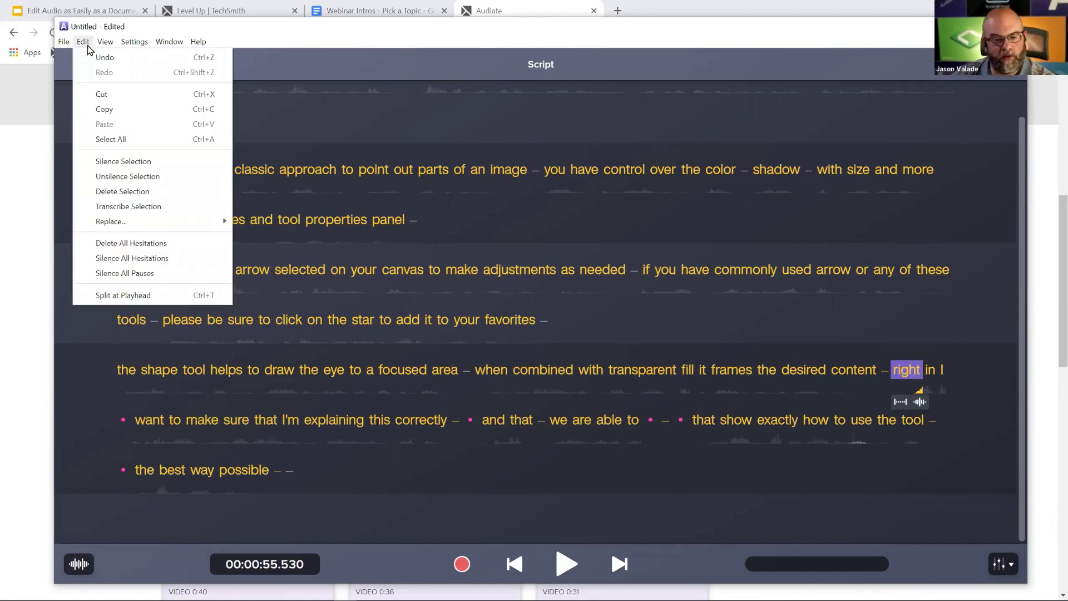
click(118, 243)
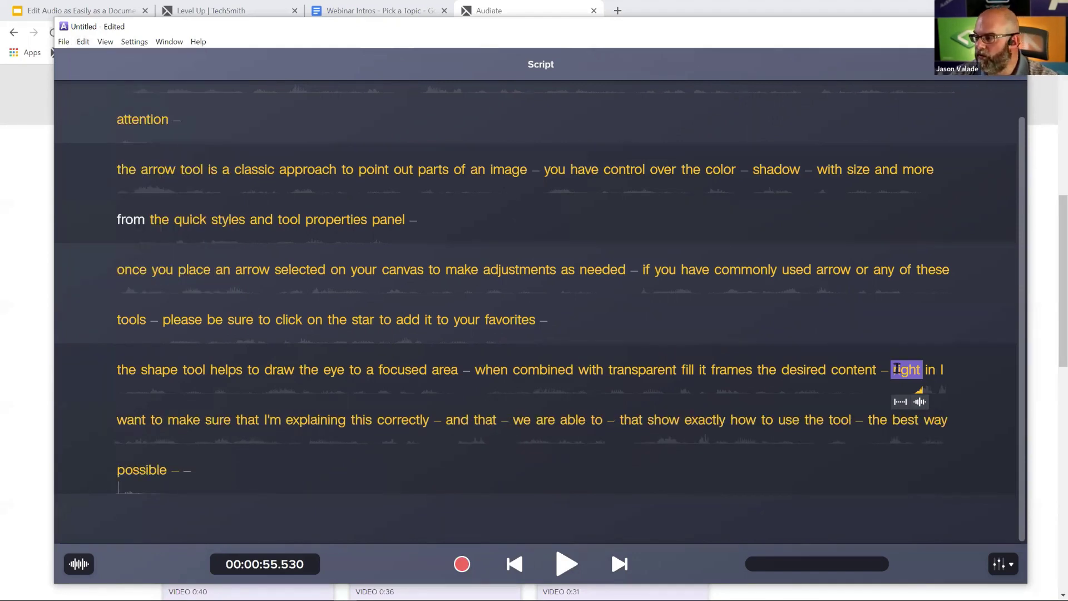
key(space)
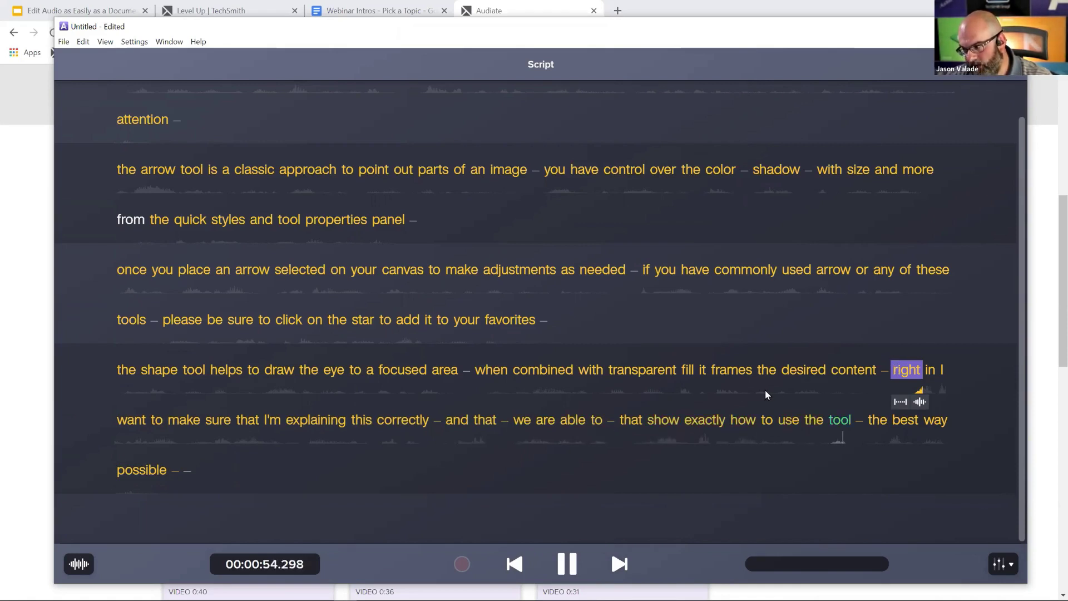
key(space)
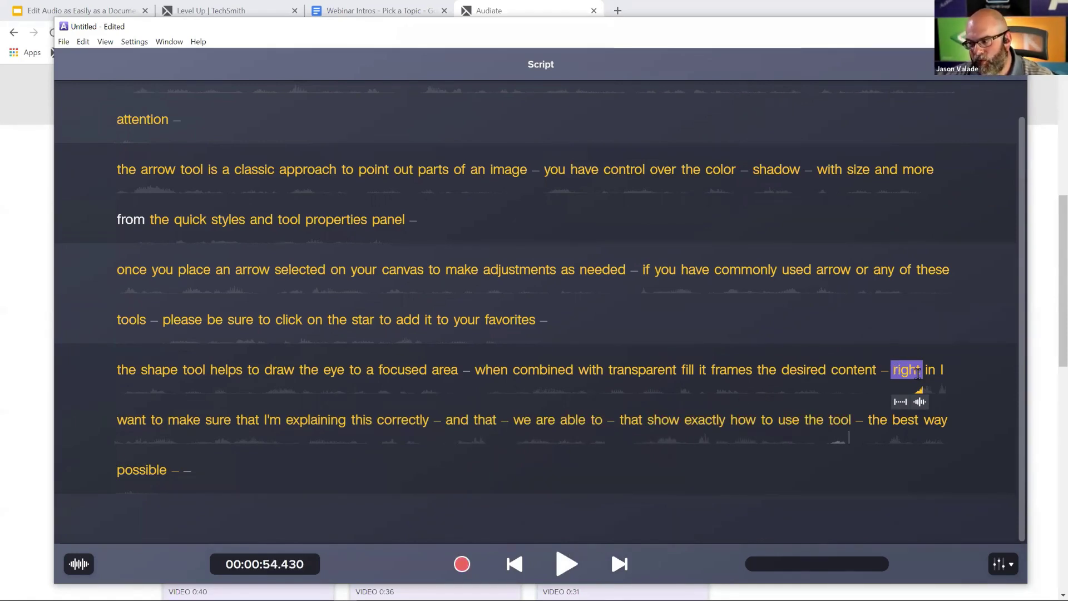
Delete the extra narration at the end of the script, from the pause after "desired content" through "the best way possible".
click(897, 381)
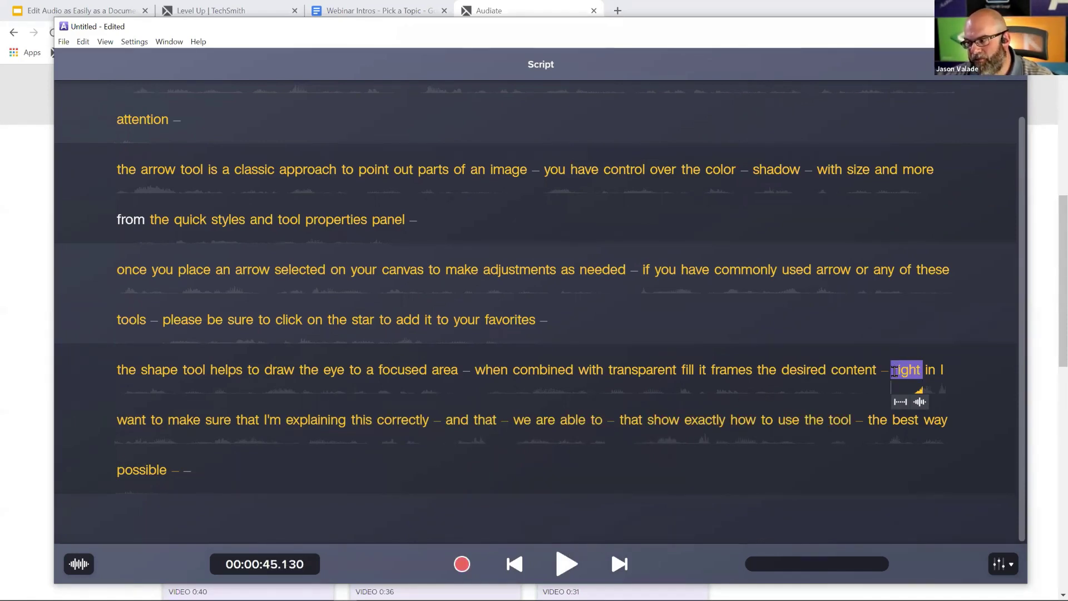
drag(898, 381, 920, 422)
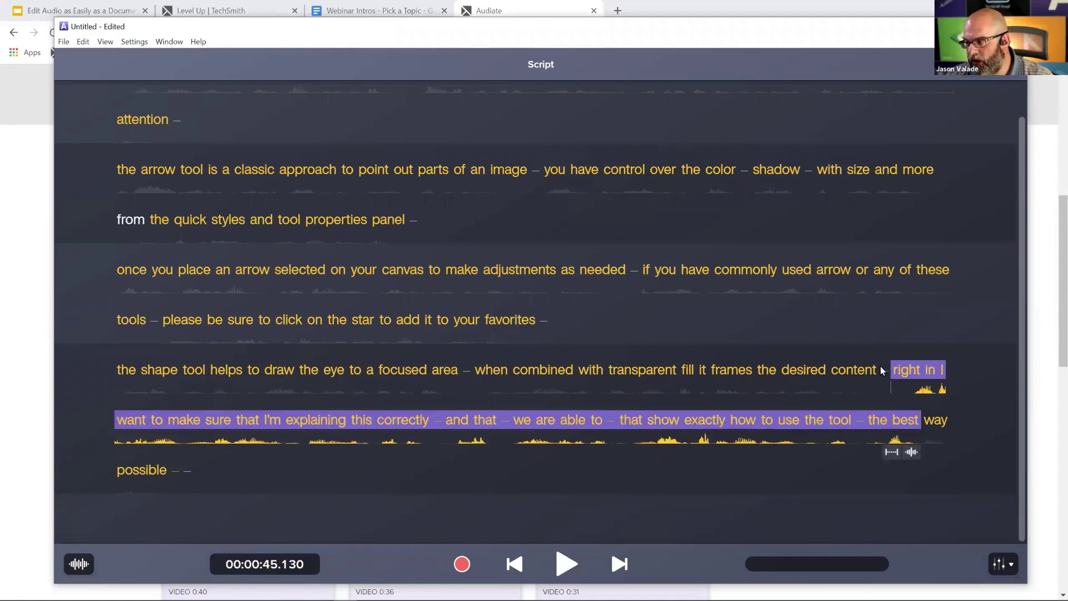
drag(884, 371, 893, 469)
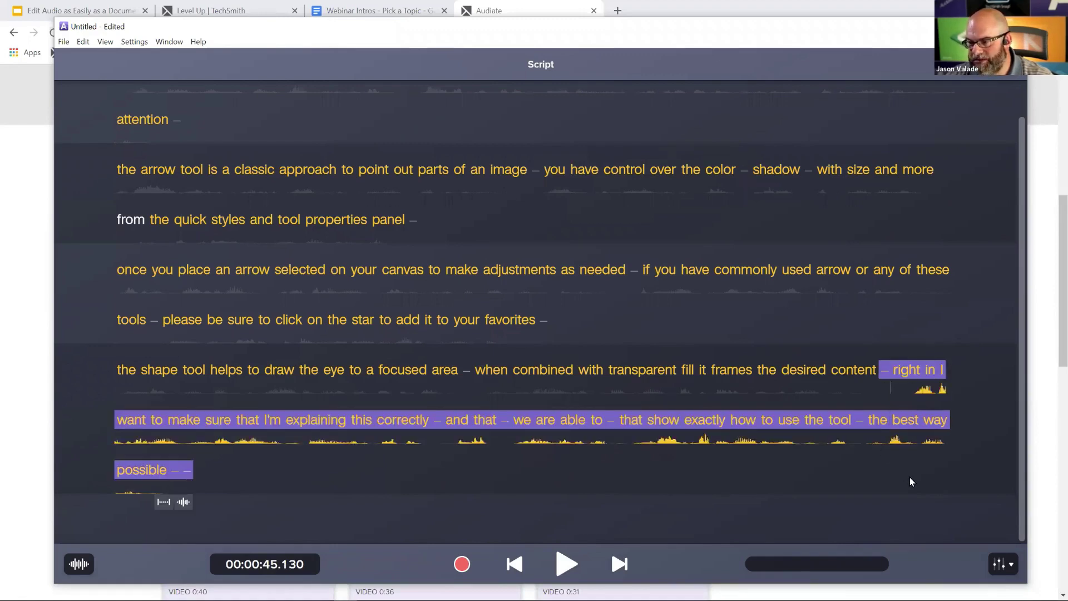
key(Delete)
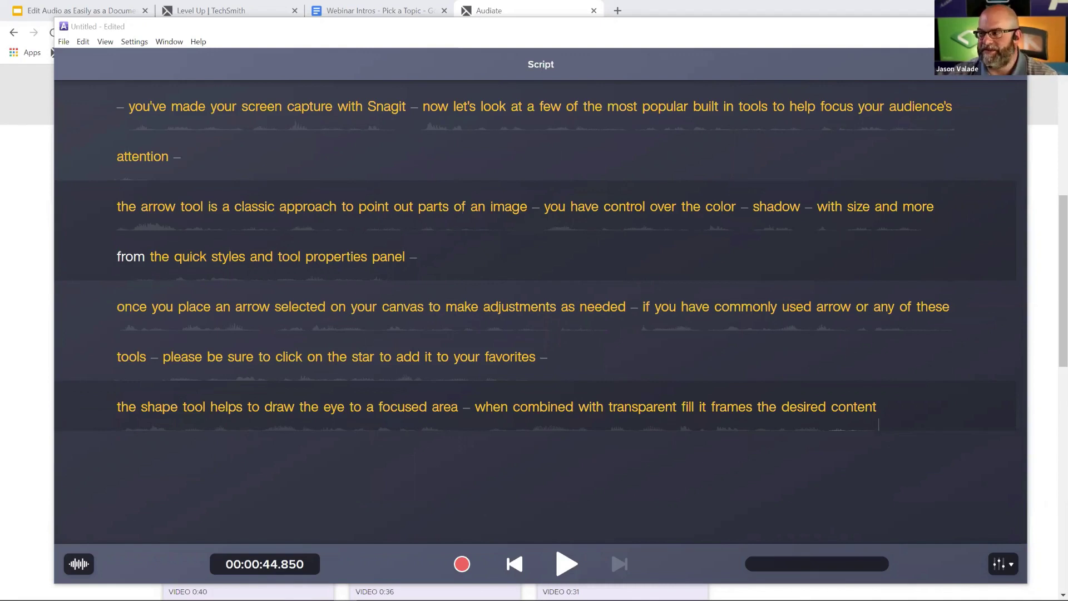
Unsilence the word "from" before "the quick styles and tool properties panel".
click(138, 257)
click(180, 255)
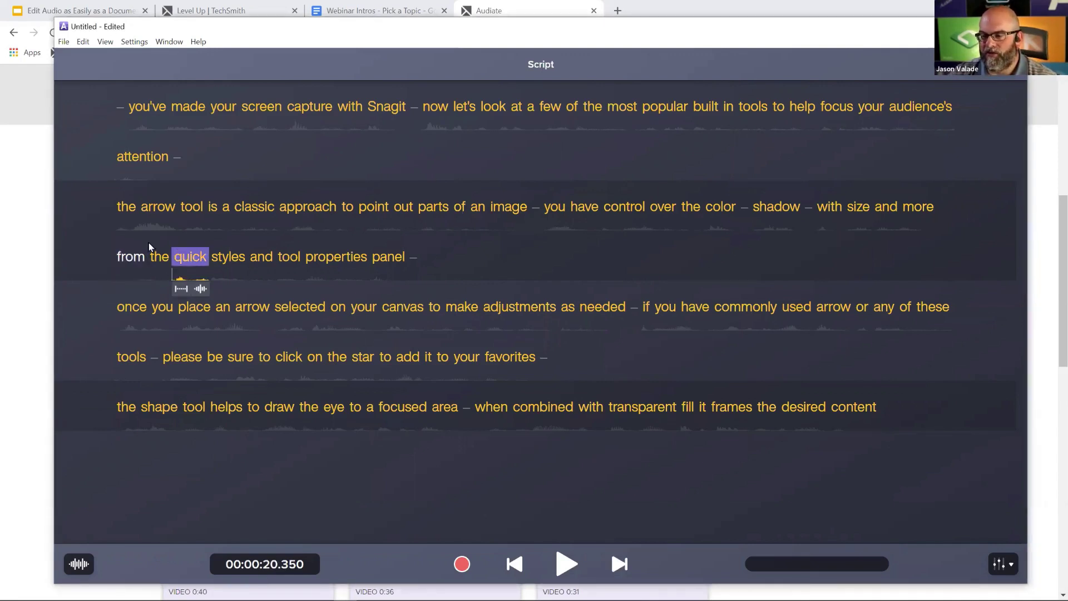
click(132, 255)
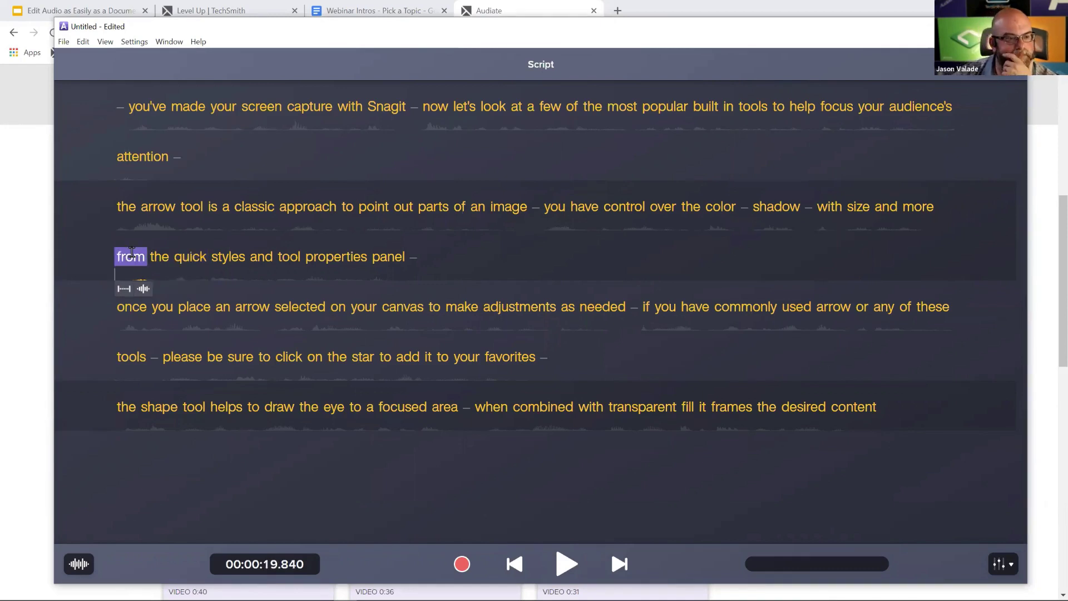
right_click(132, 253)
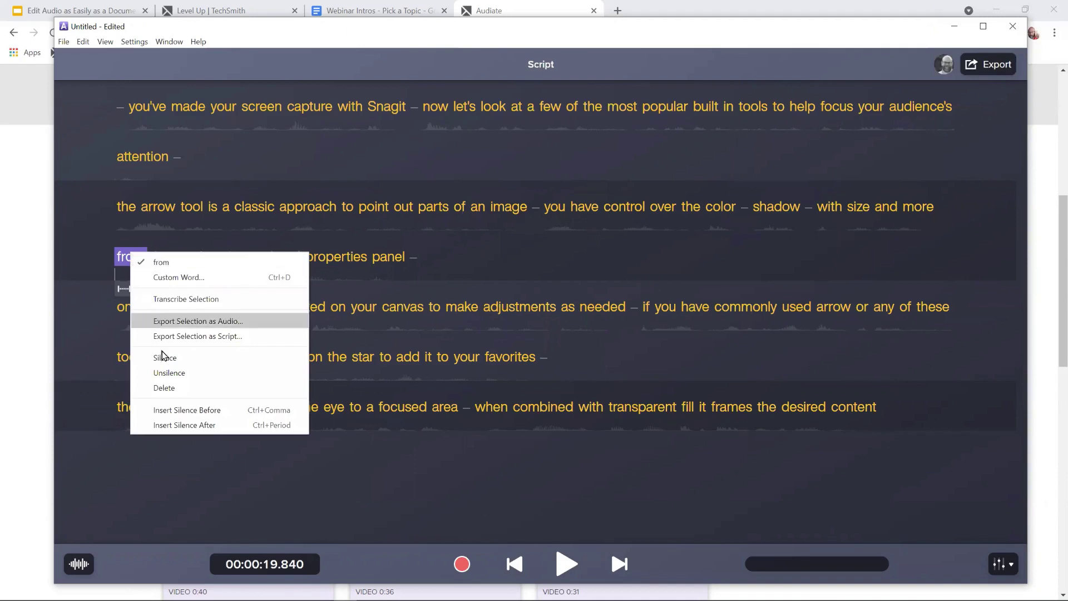
click(347, 376)
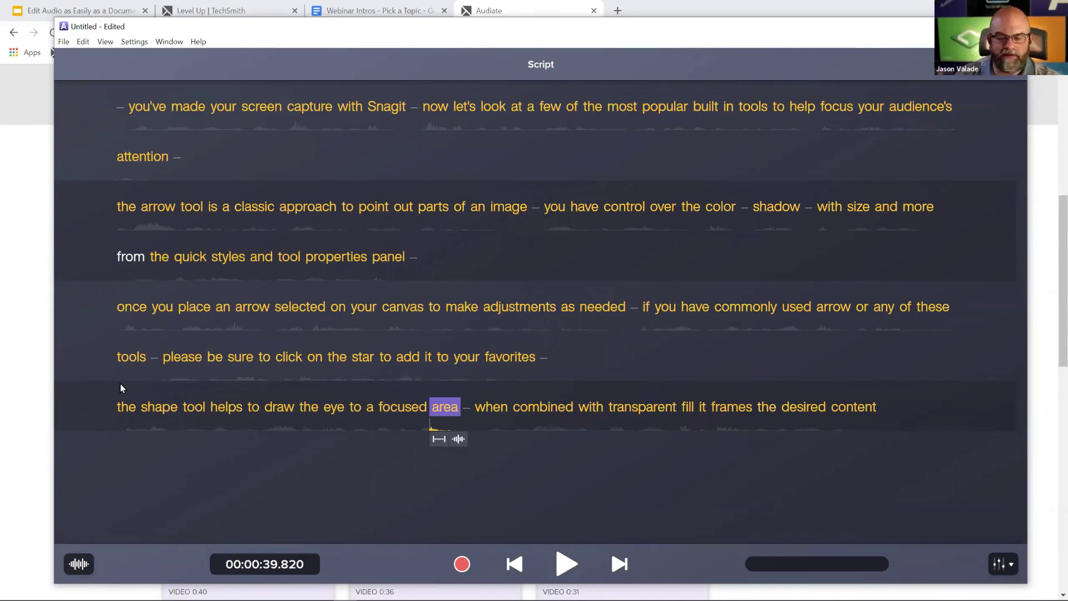
right_click(128, 257)
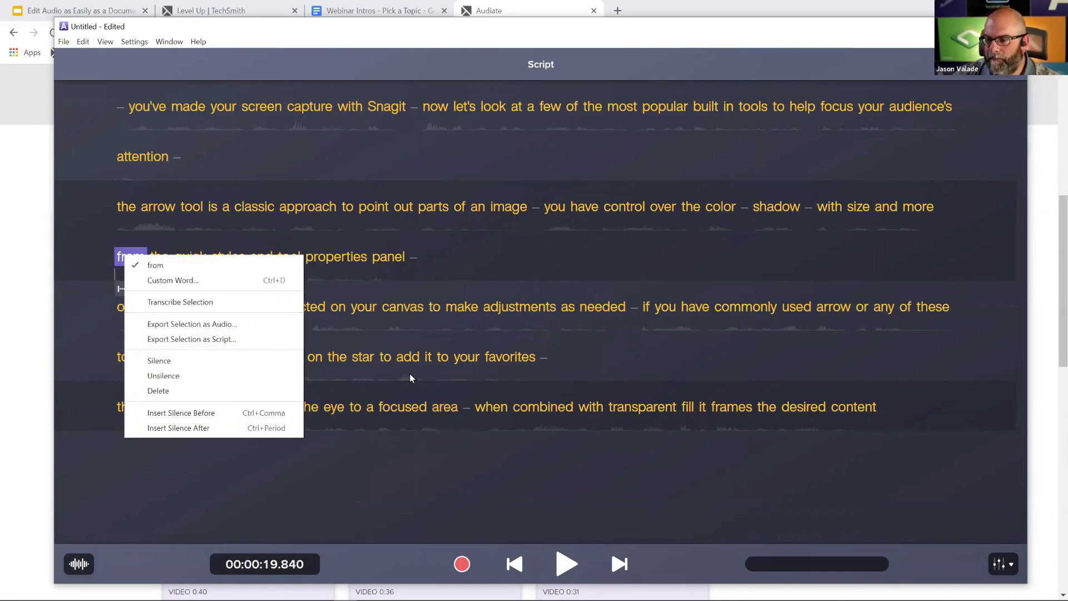
click(196, 380)
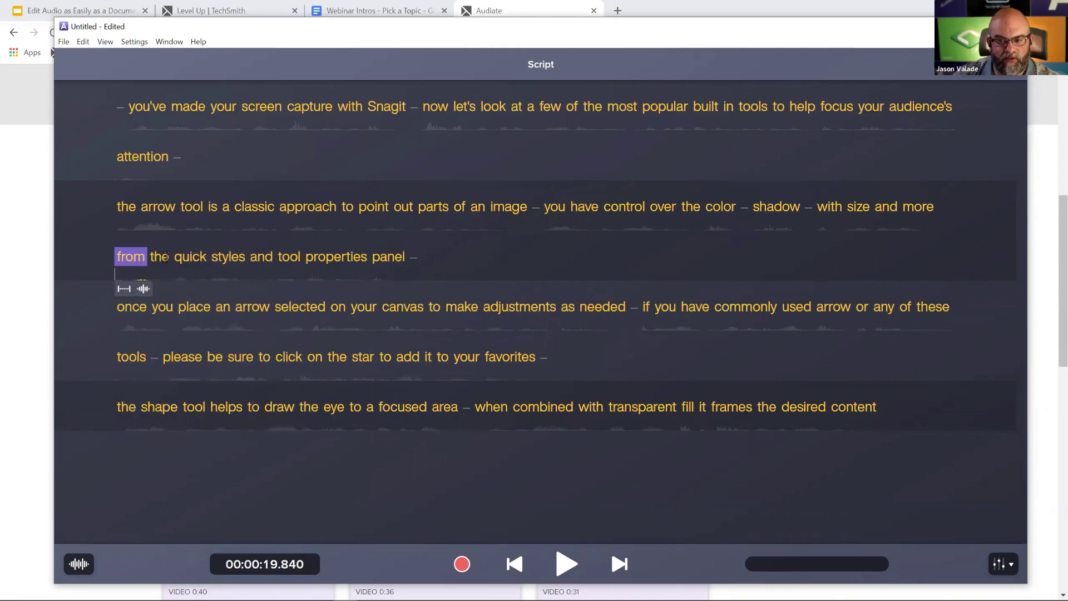
Inspect the words "the" before "quick styles" and "point" in the waveform editor, and close the editor.
click(166, 257)
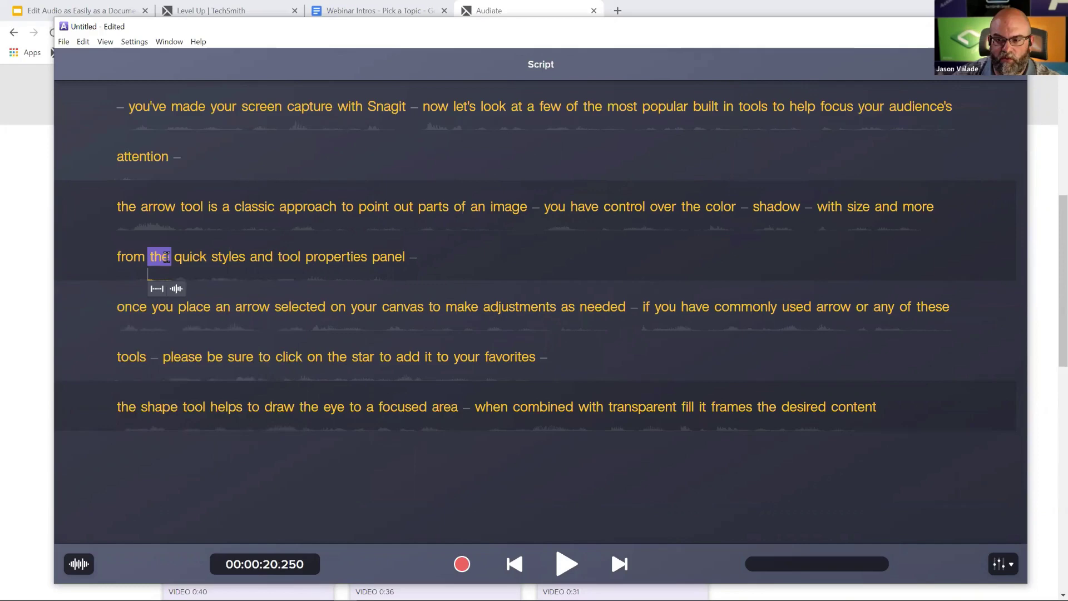
click(175, 289)
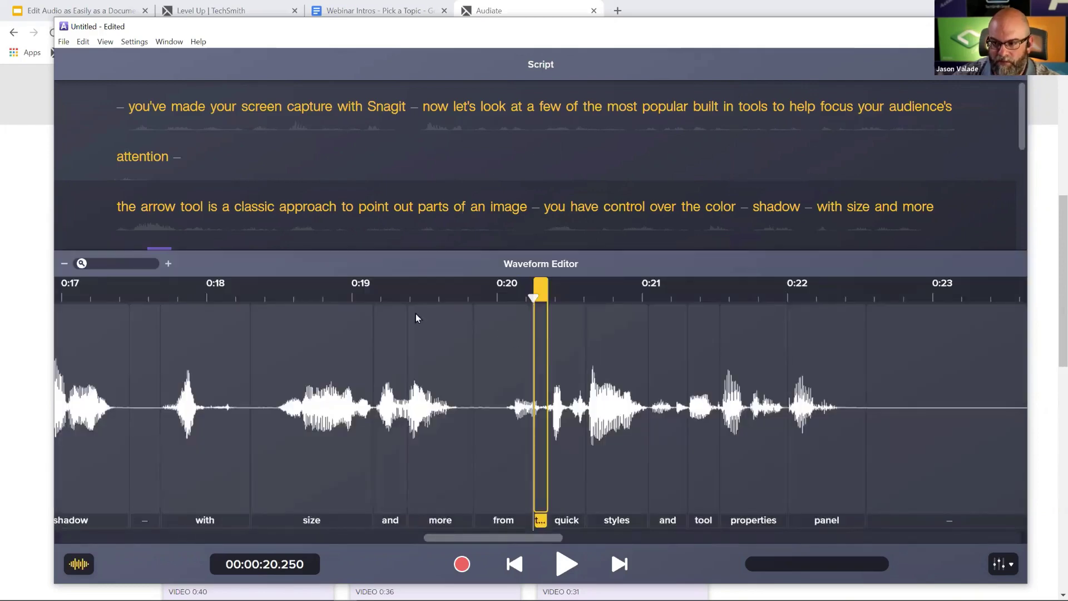
click(380, 228)
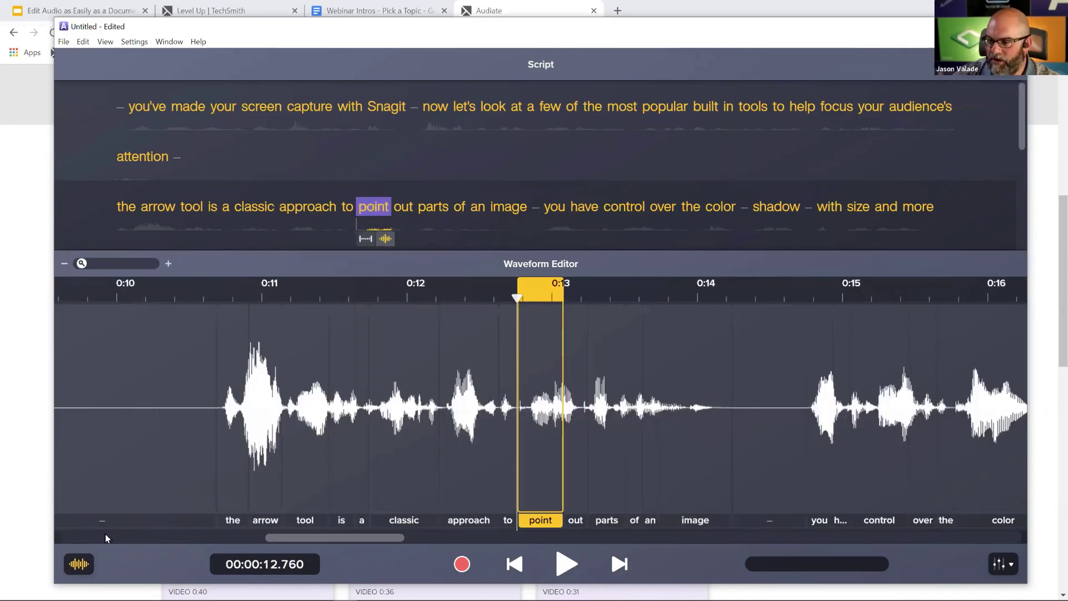
click(81, 564)
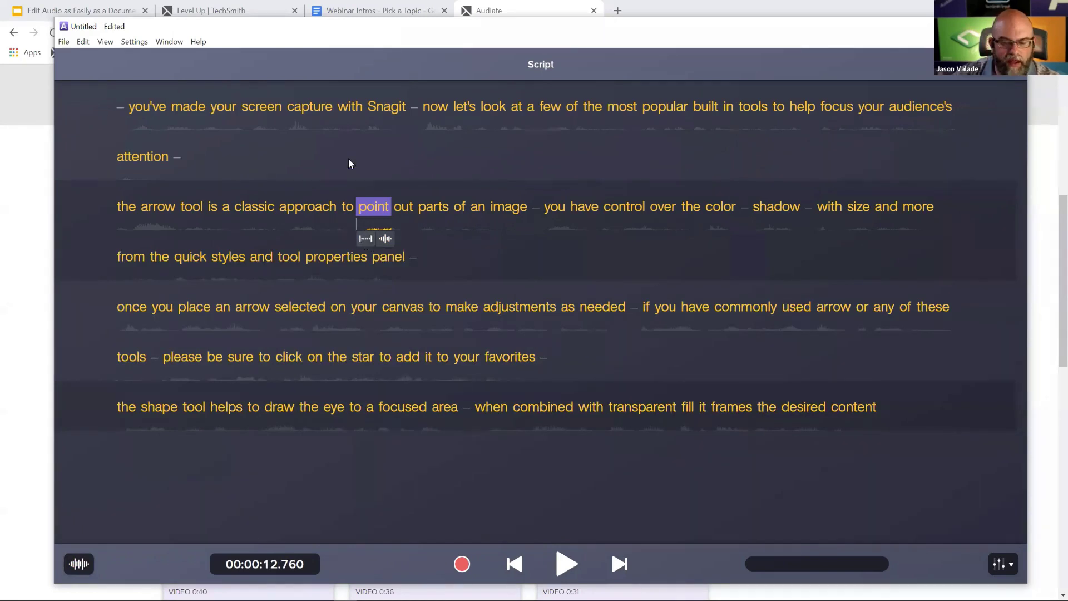
click(345, 156)
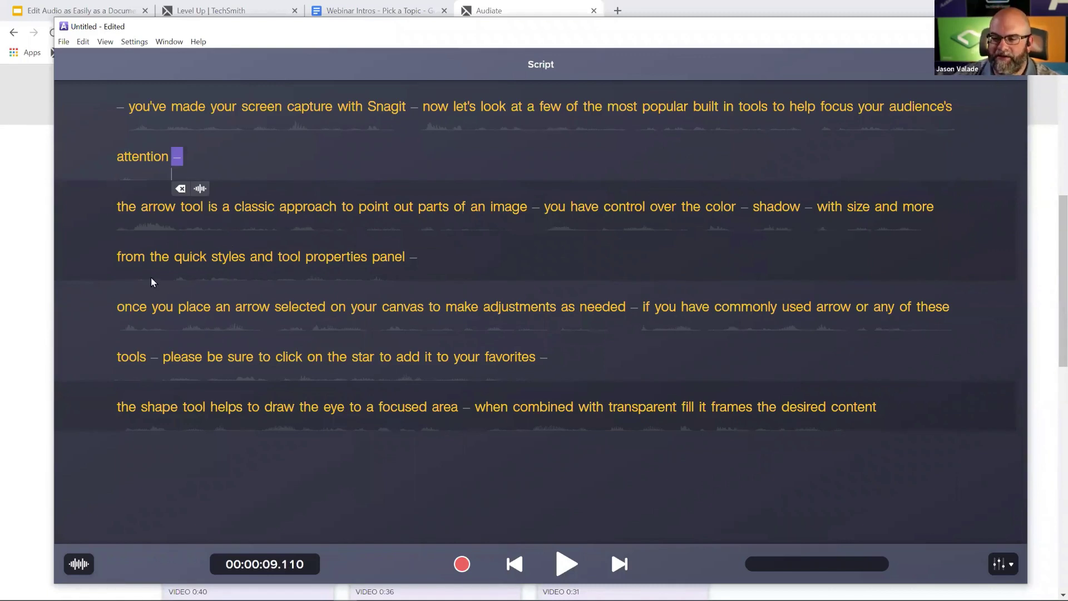
click(141, 253)
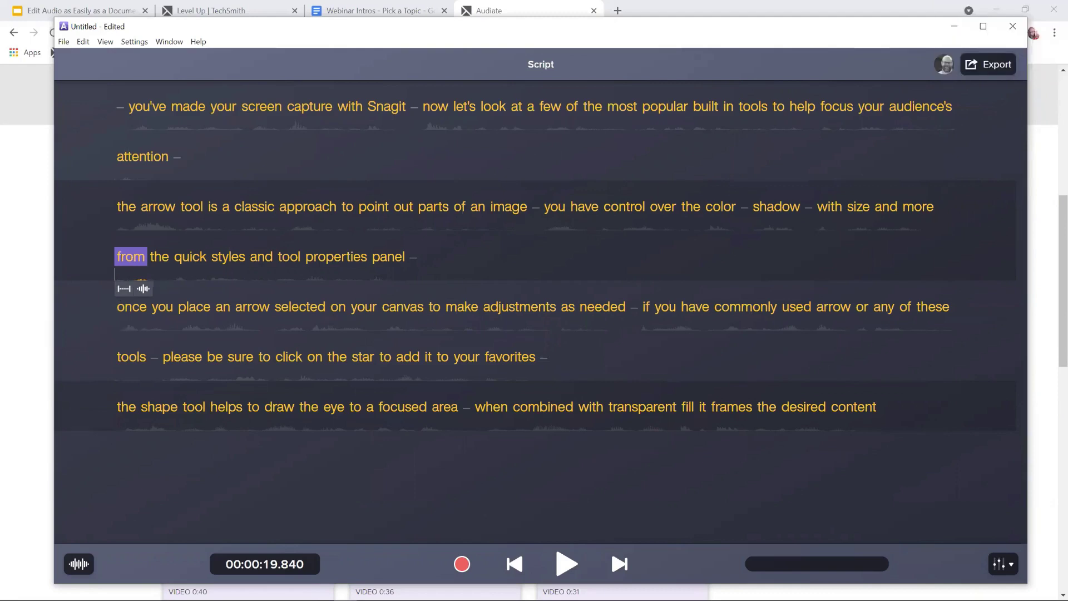
click(424, 449)
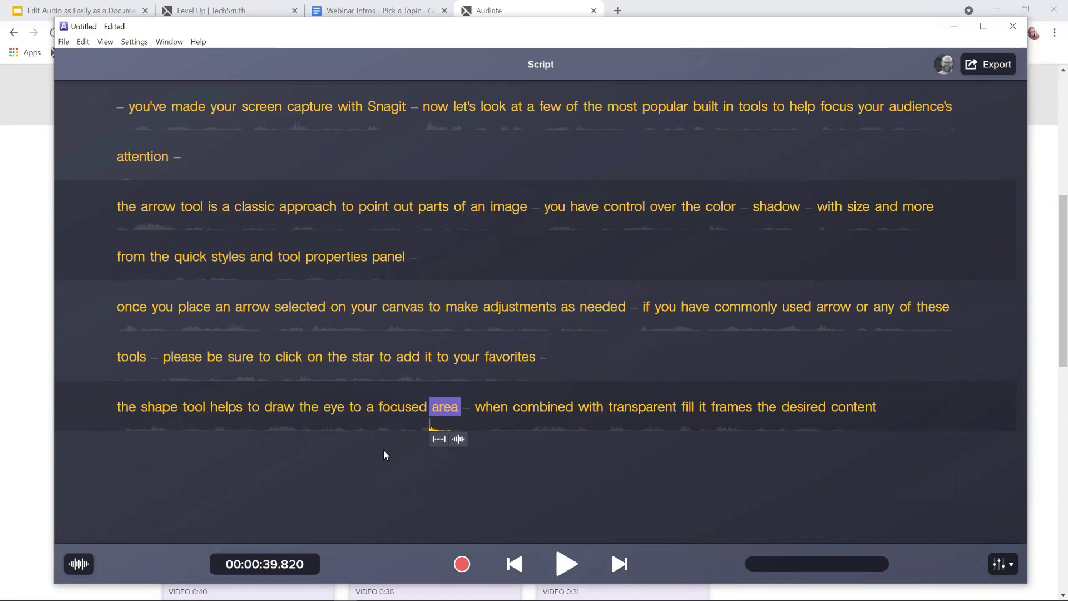
click(384, 450)
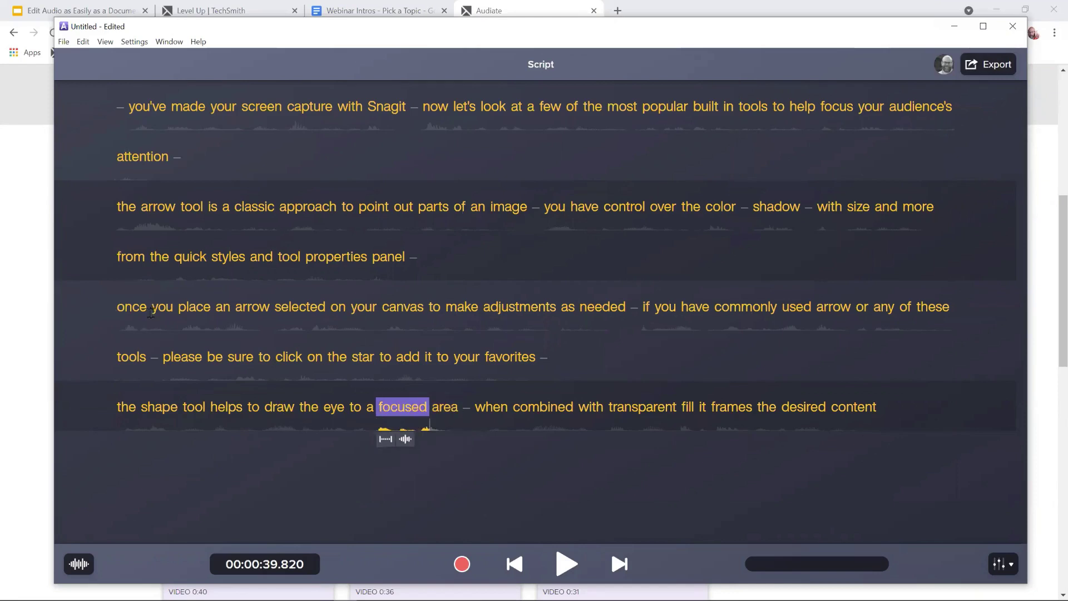
Show the editing options for the whole paragraph from "once you place an arrow" through "your favorites", and dismiss them.
drag(151, 313, 466, 467)
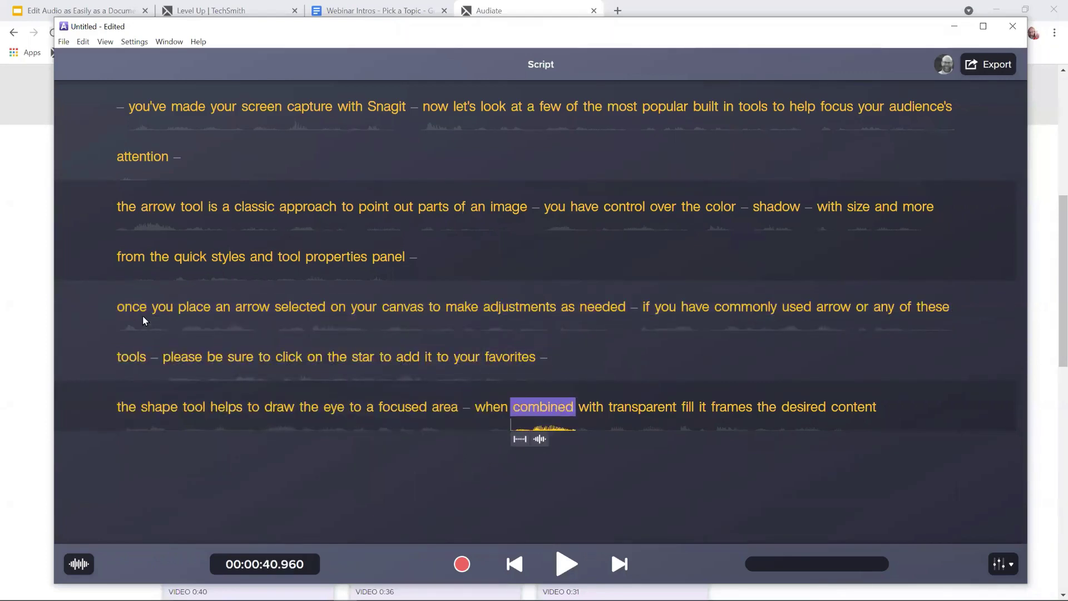
drag(115, 307, 548, 361)
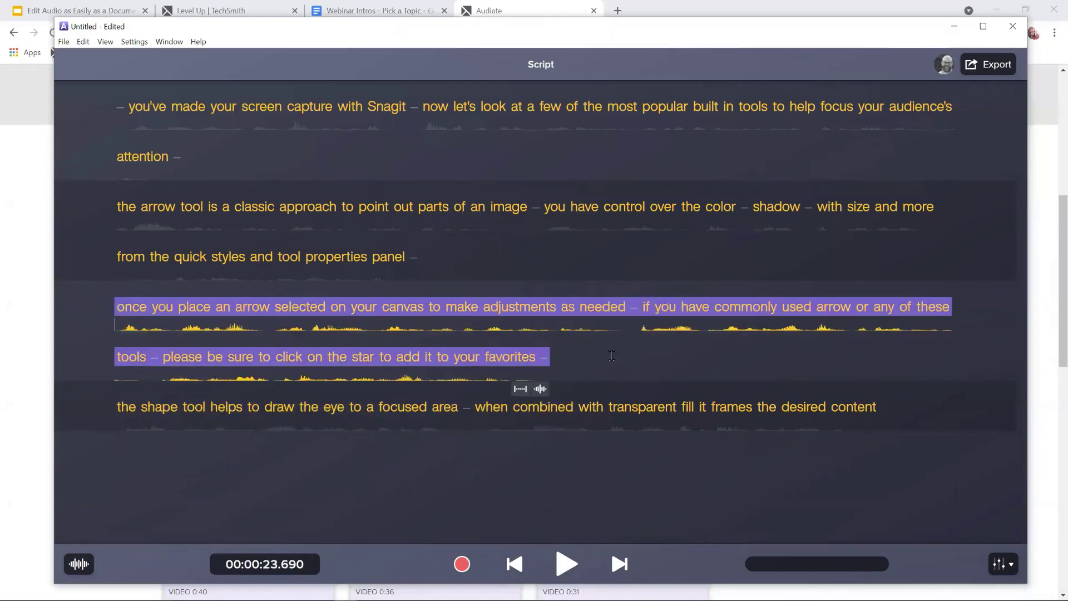
right_click(523, 358)
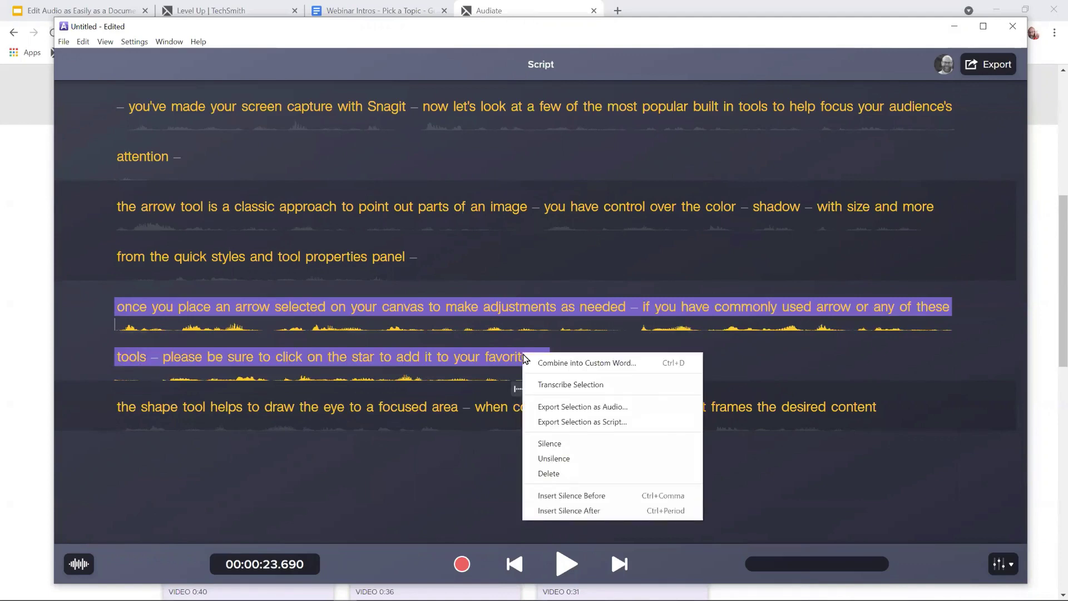
click(438, 448)
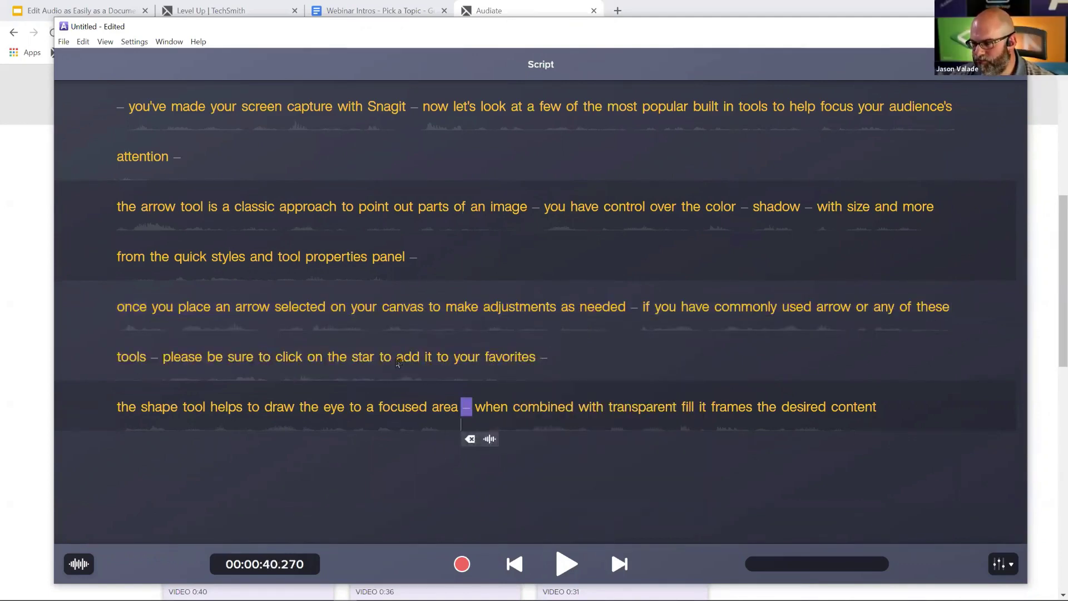
click(650, 359)
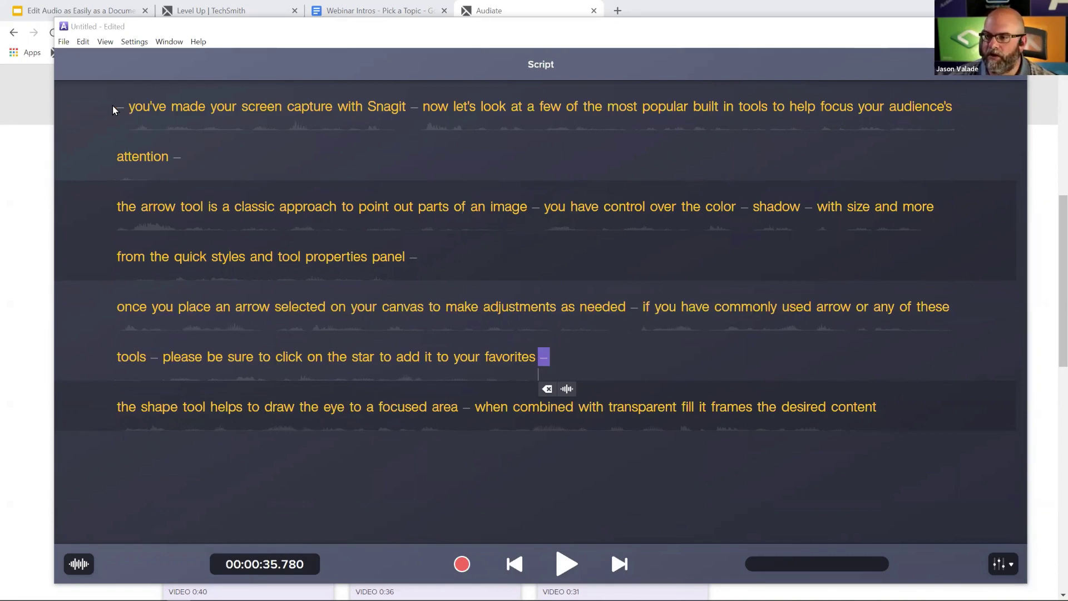
Move the opening paragraph, "you've made your screen capture" through "attention", to just before the script's final word, "content".
drag(113, 105, 190, 163)
key(ctrl+c)
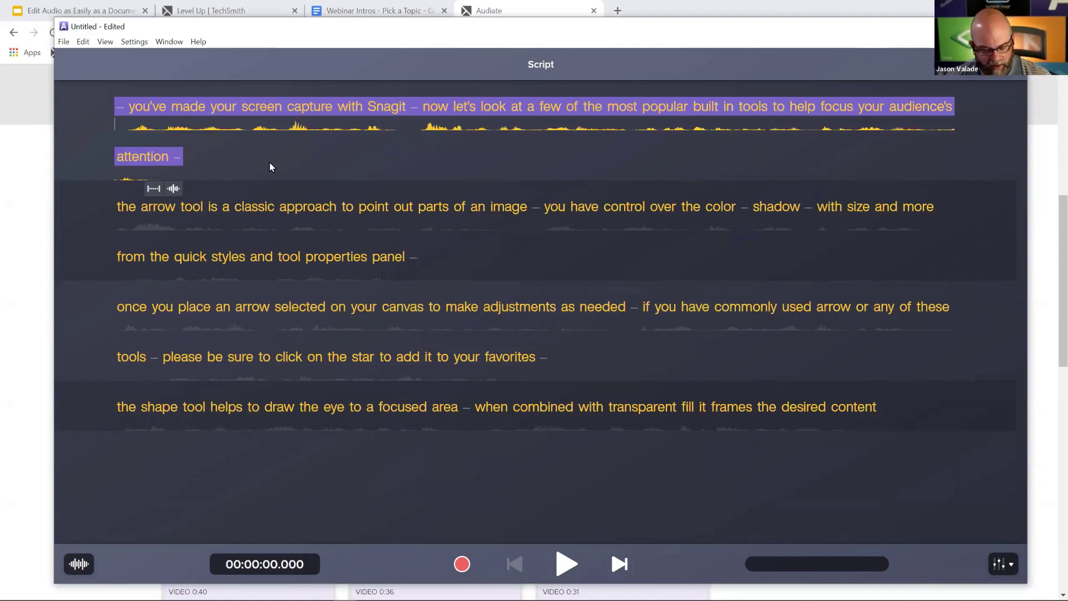
key(Delete)
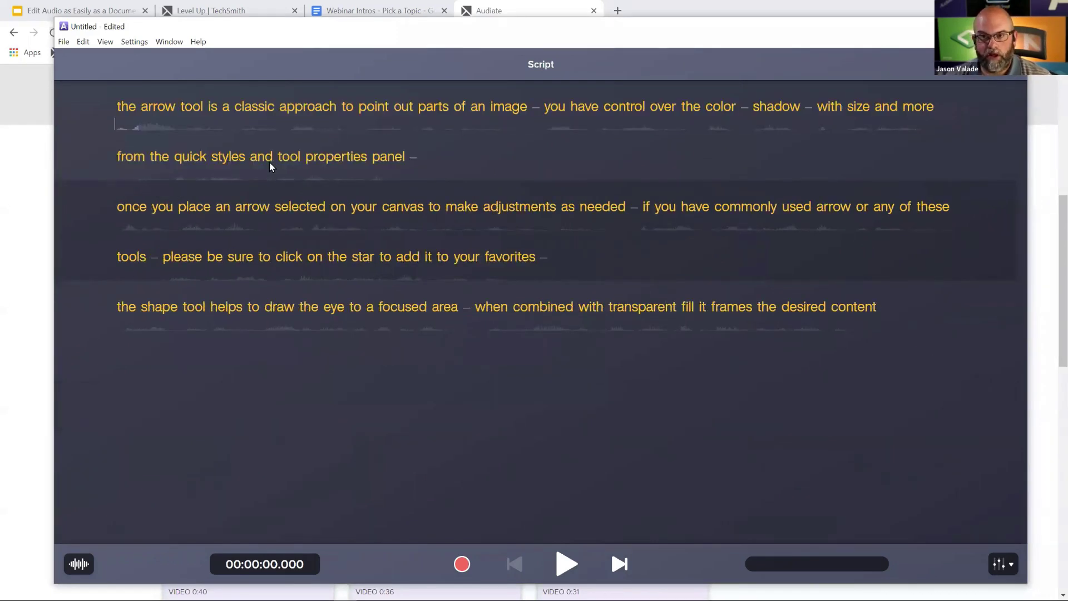
click(927, 314)
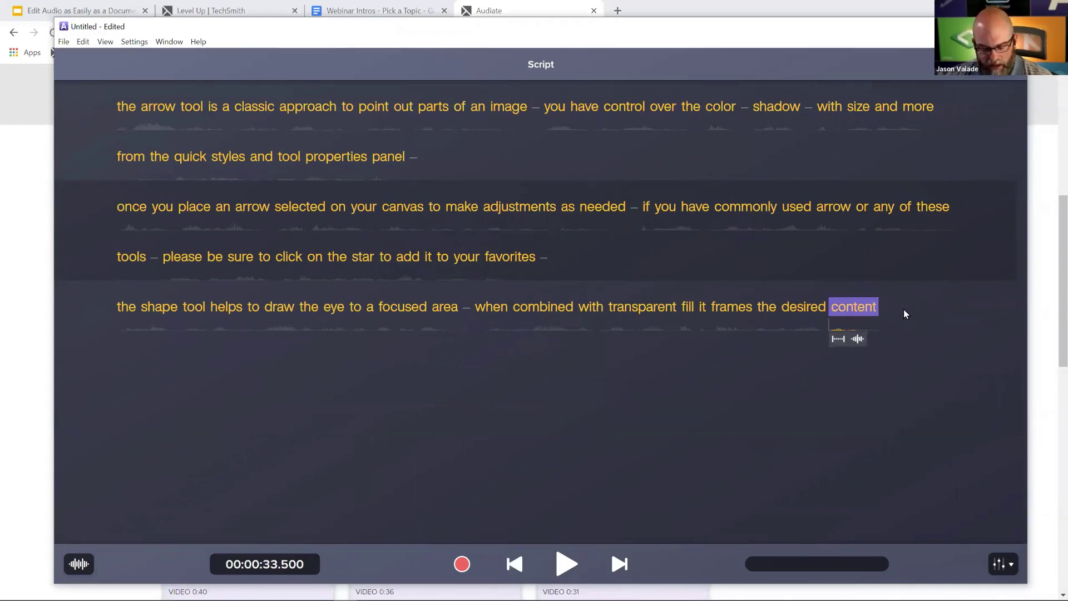
key(ctrl+v)
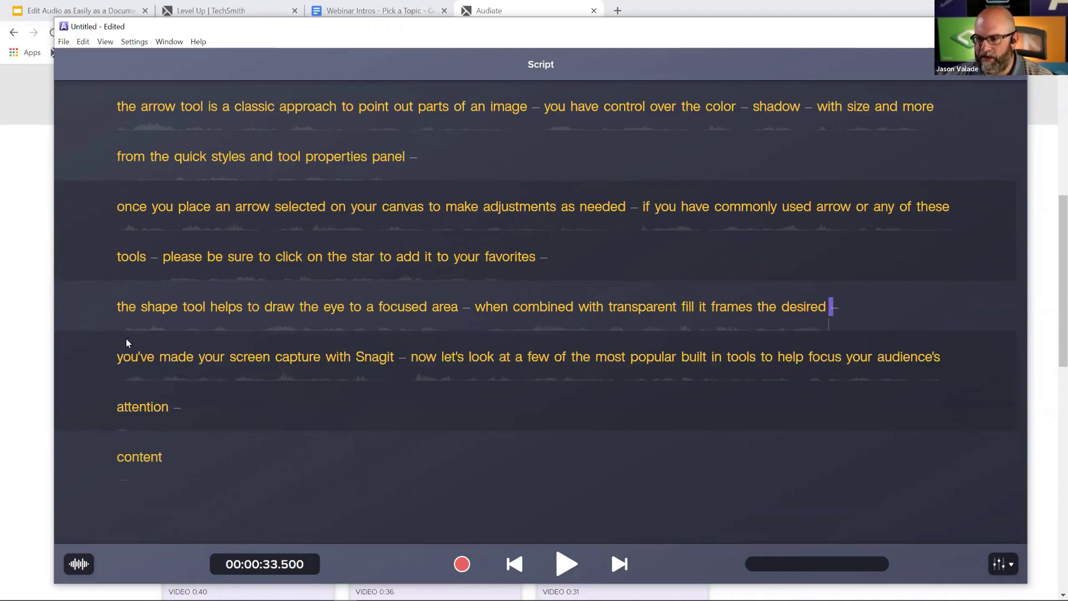
Play the shape tool paragraph from "helps" and the moved paragraph from "you've made your screen capture with Snagit".
click(118, 358)
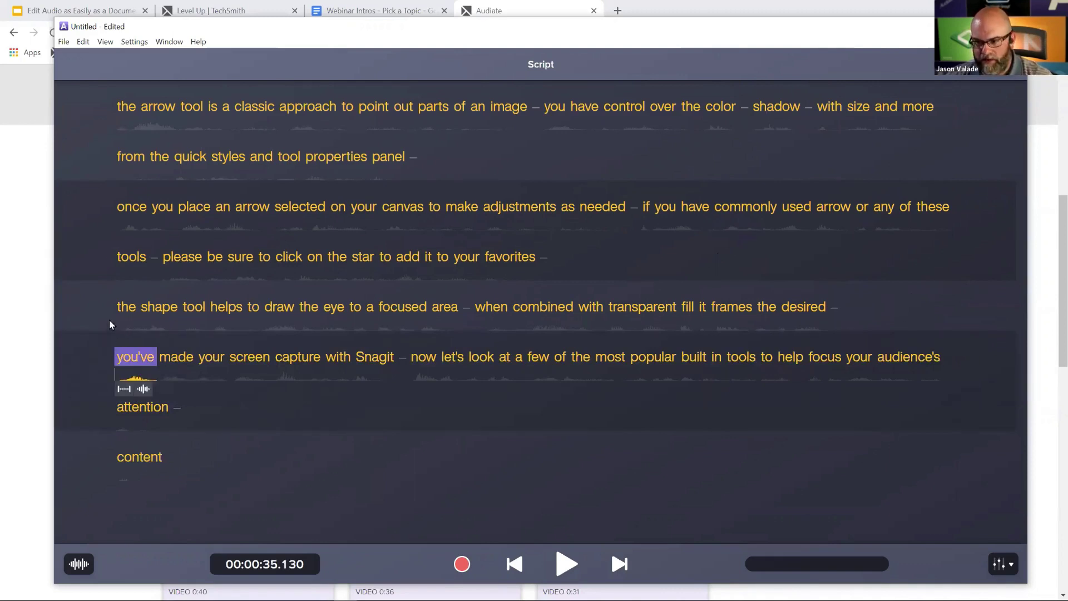
click(226, 307)
key(space)
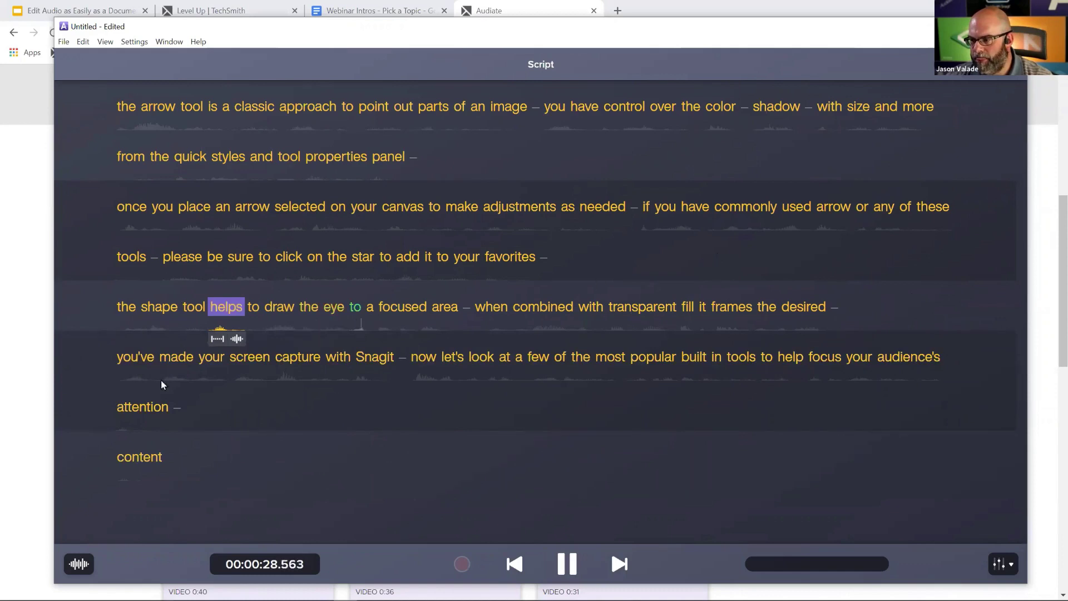
key(space)
click(121, 356)
key(space)
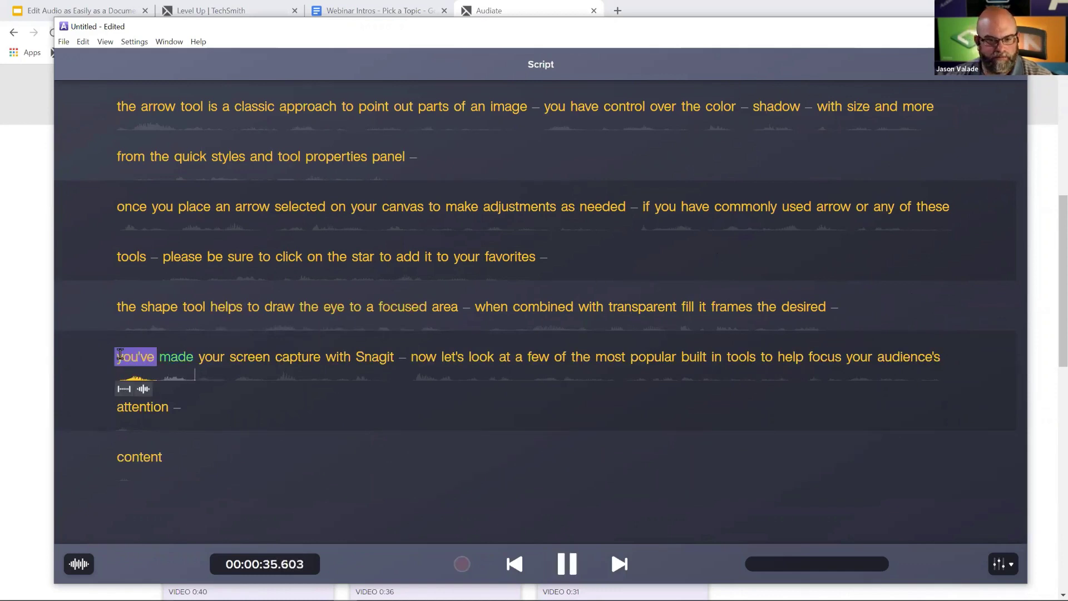
key(space)
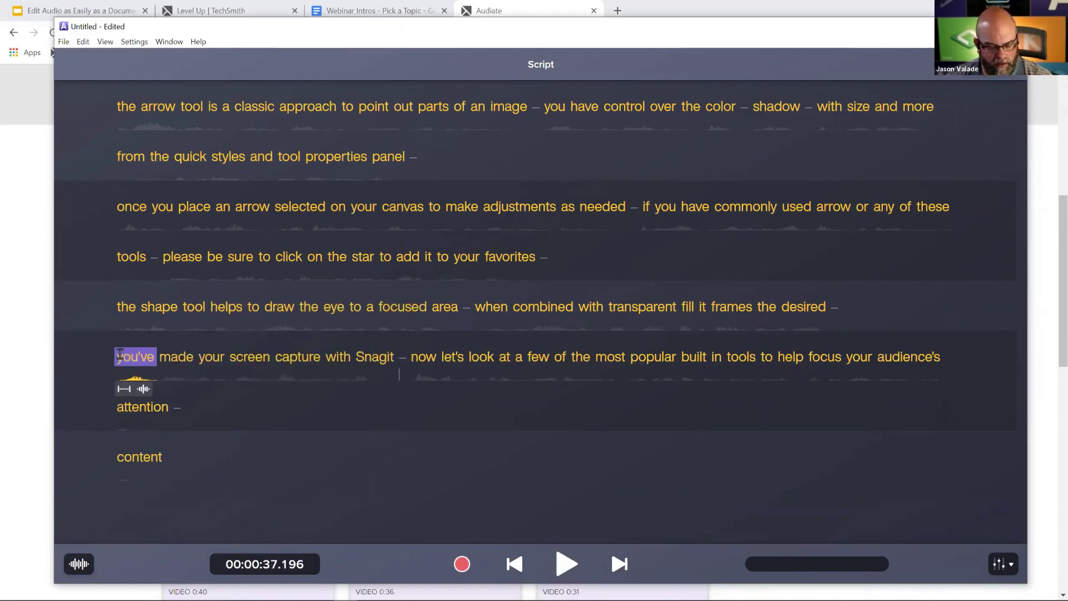
Undo the move of the opening paragraph, returning it to the start of the script.
key(ctrl+z)
key(ctrl+z)
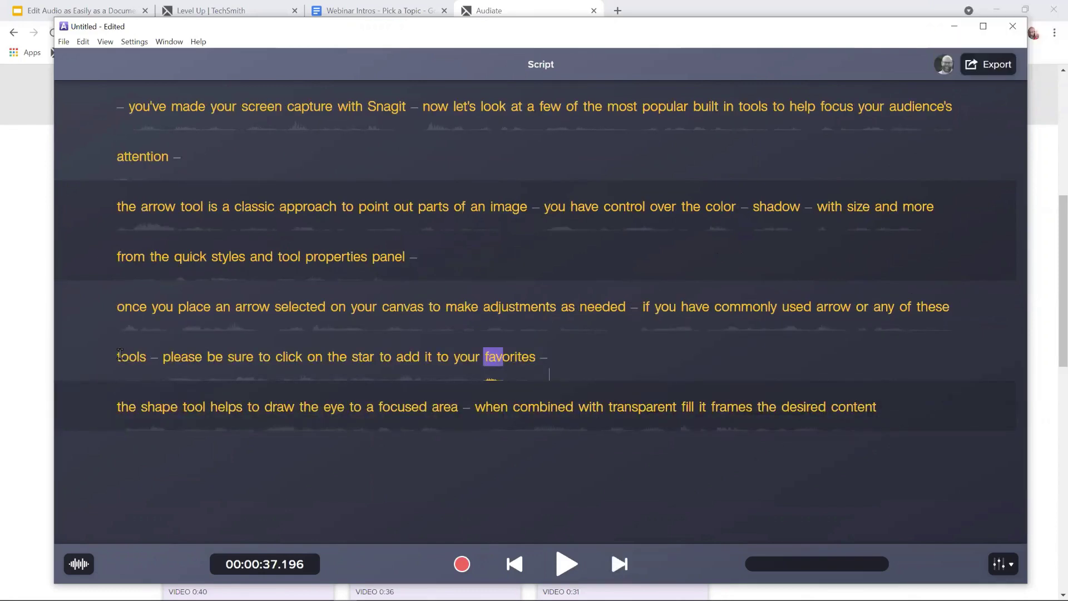
key(ctrl+z)
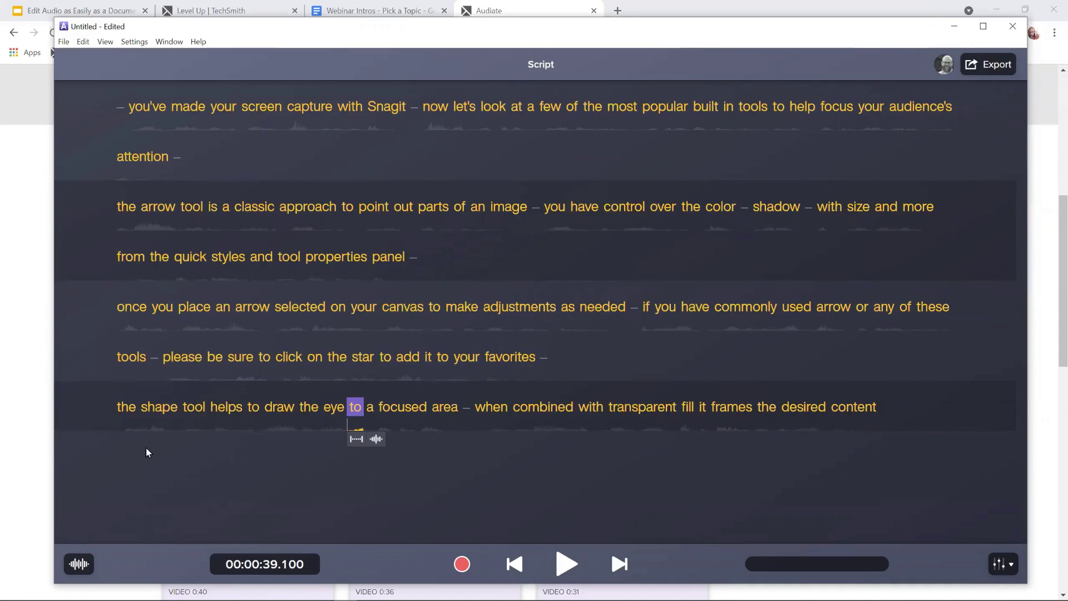
key(ctrl+z)
key(ctrl+z)
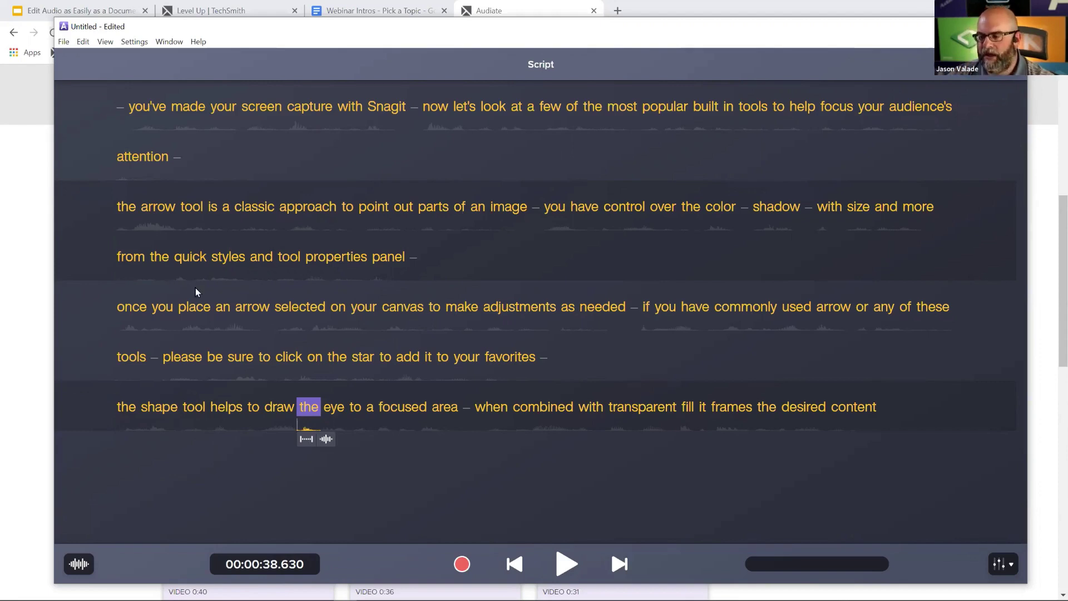
key(Right)
key(Right)
key(Right)
key(Right)
key(Right)
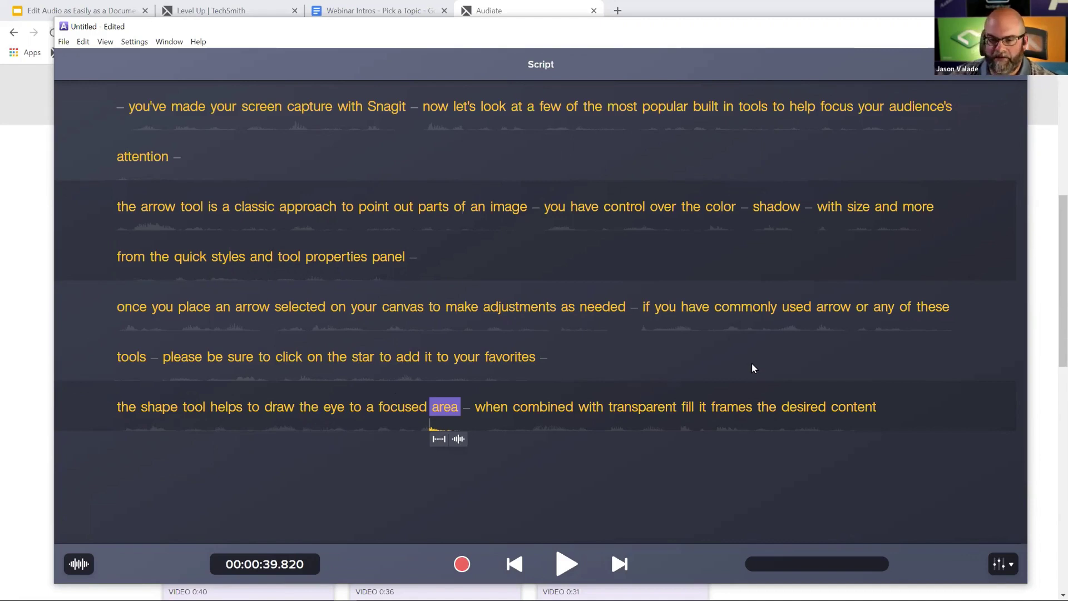
Show the effects and output level meter, and play the opening paragraph from "you've" to check its volume.
click(999, 564)
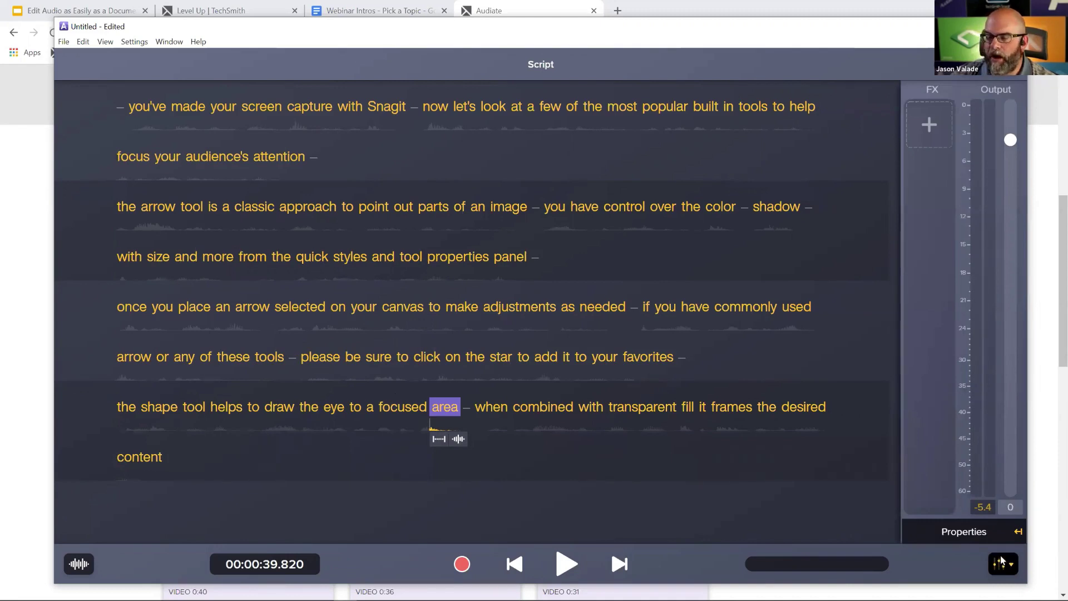
click(1018, 532)
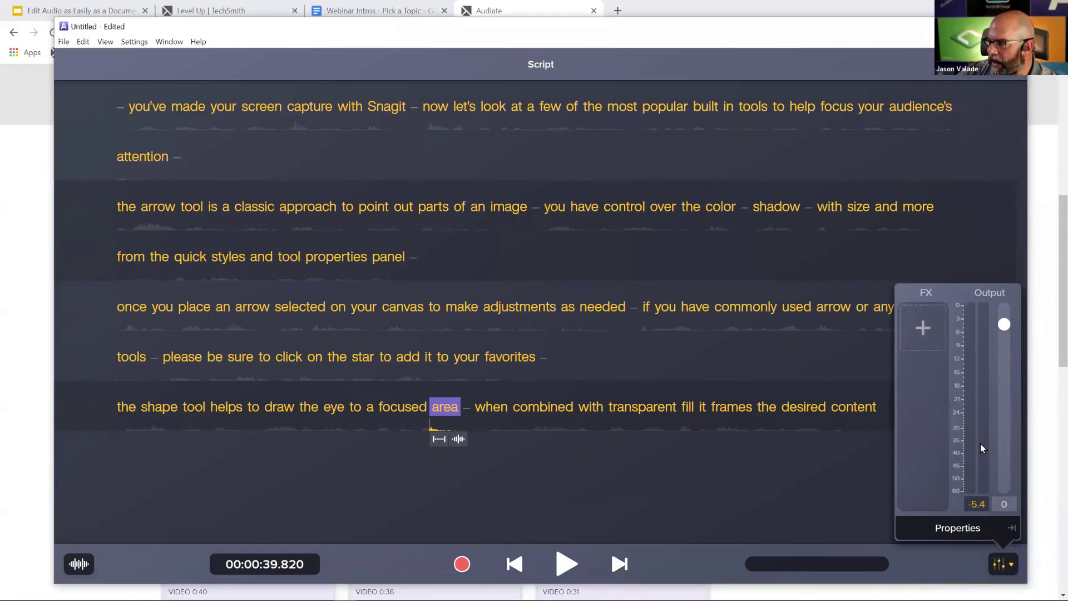
double_click(136, 106)
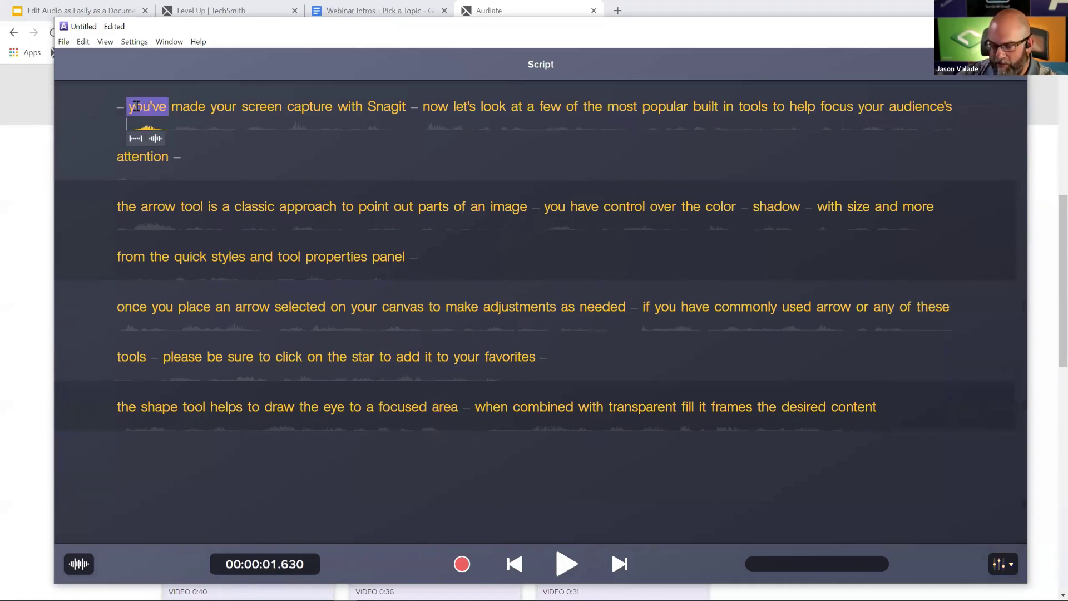
click(1013, 567)
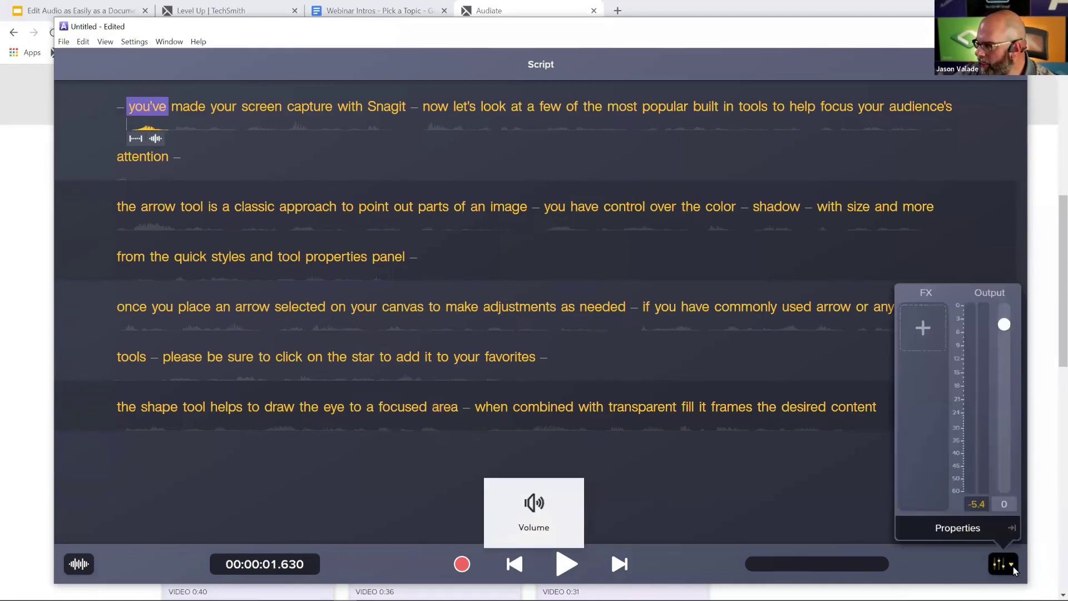
key(space)
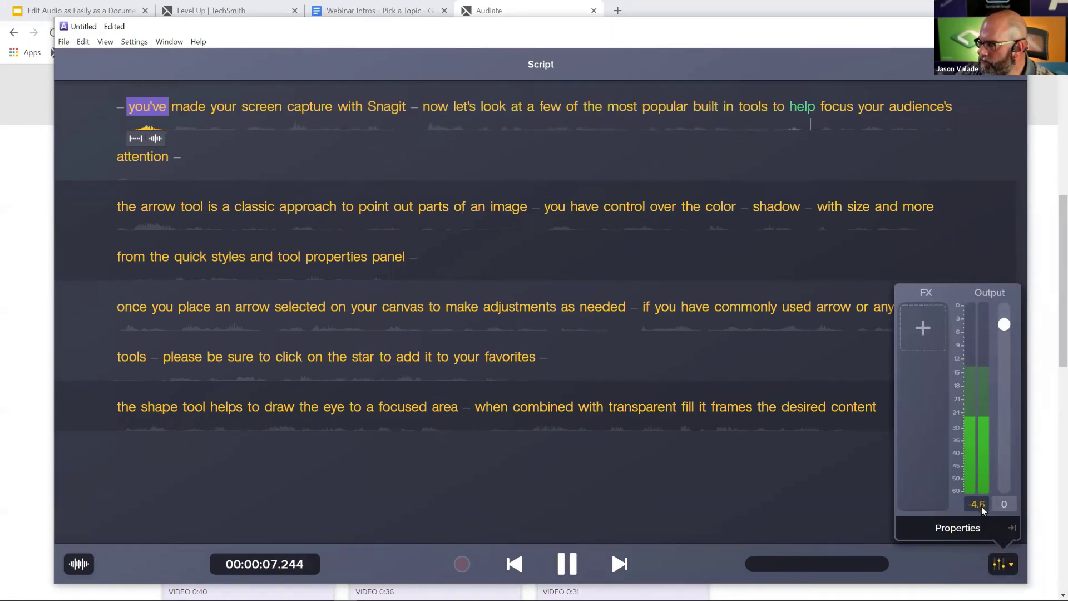
key(space)
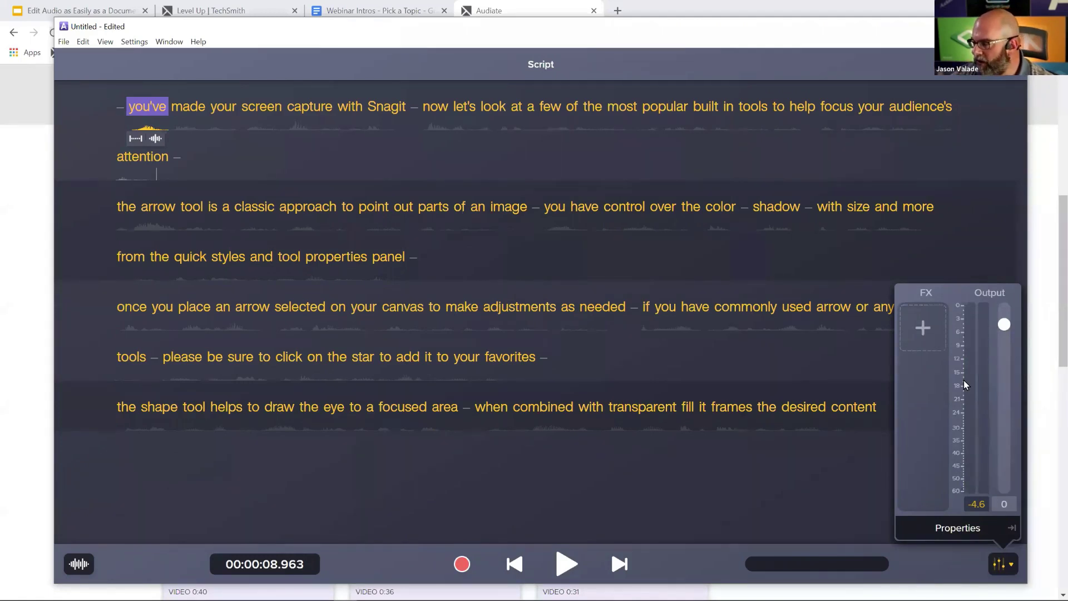
List the available audio effects beside the script, and look over the Audio Effects tutorials on TechSmith's Audiate page in the browser.
click(1011, 527)
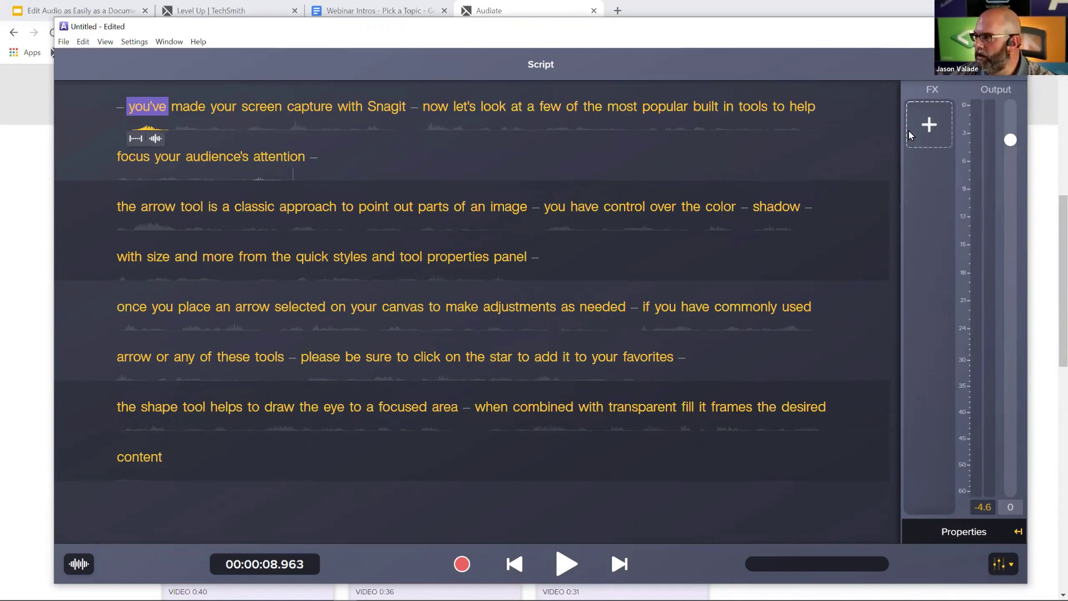
click(930, 120)
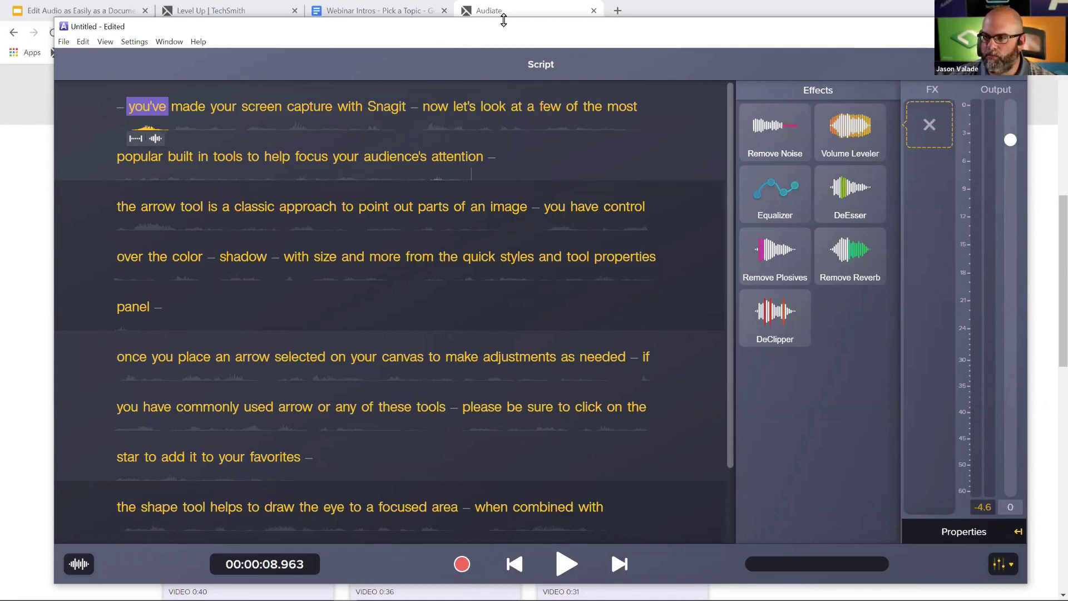
click(525, 10)
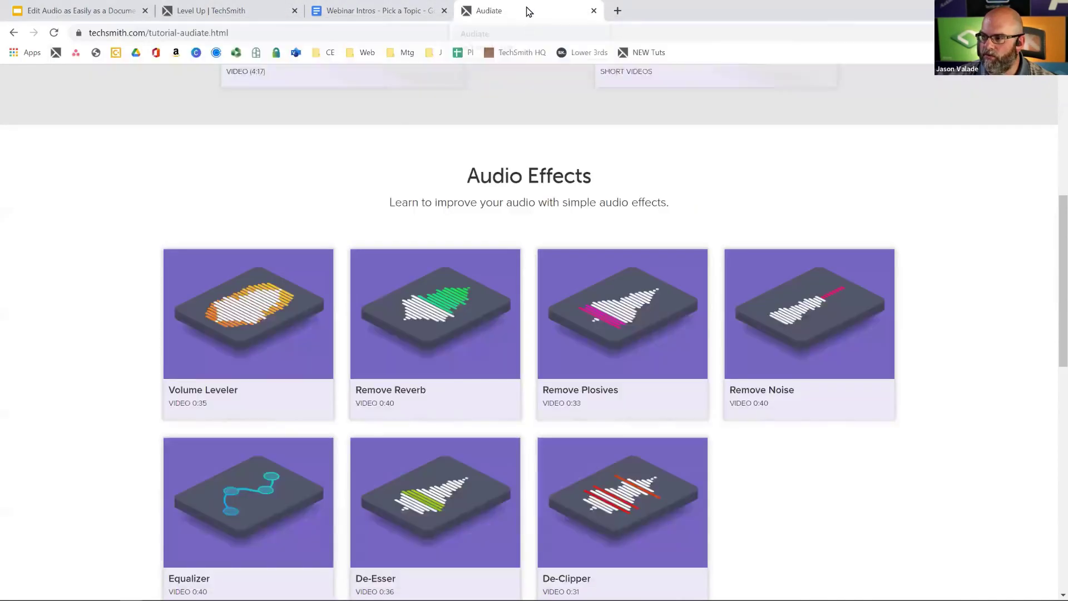
mouse_move(477, 317)
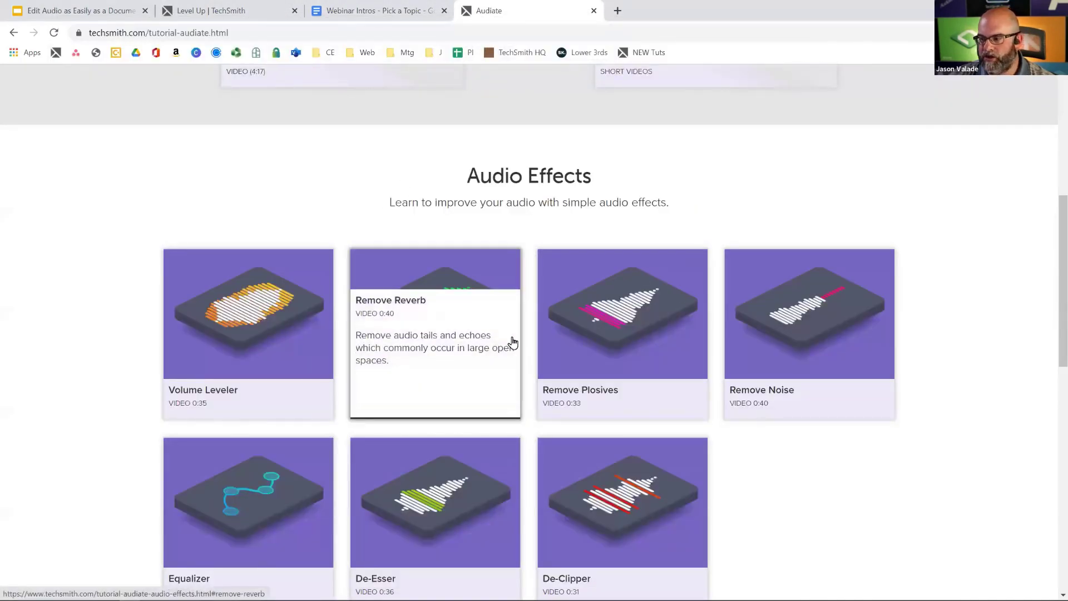
mouse_move(628, 329)
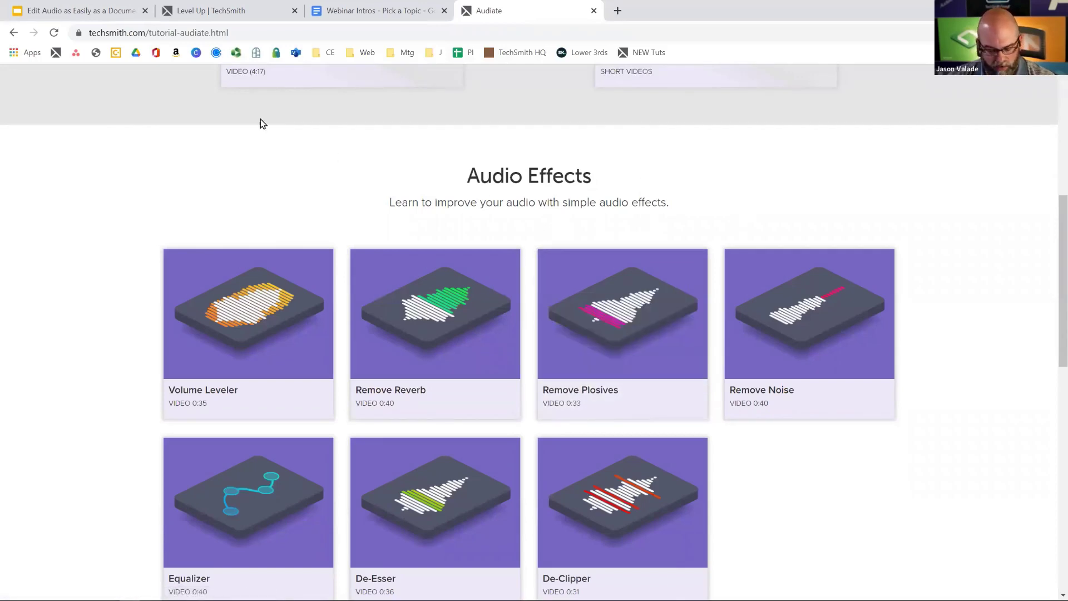
key(alt+Tab)
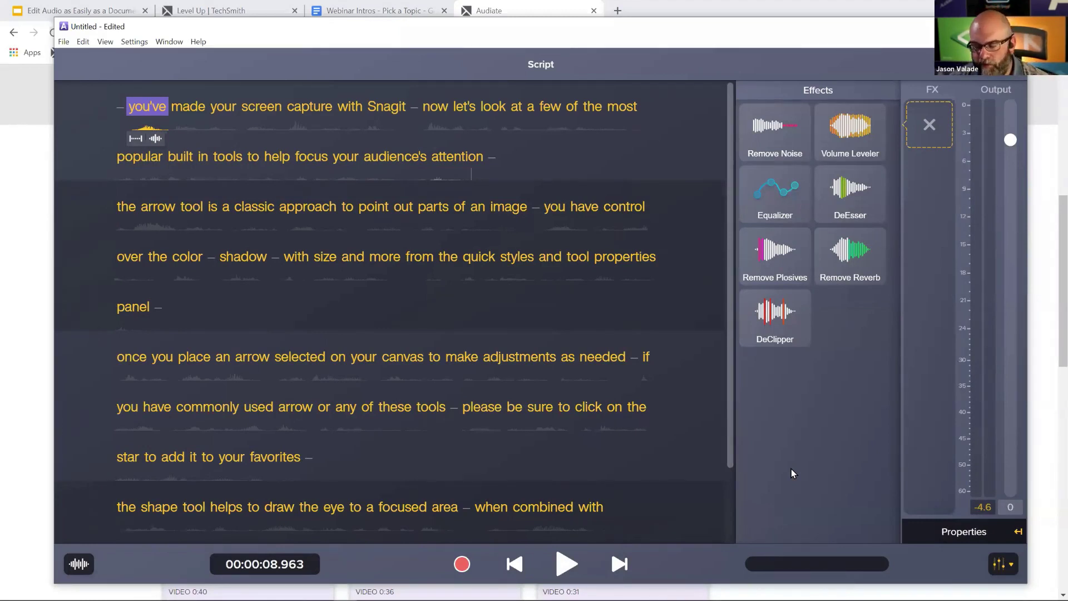
Add the Remove Noise effect in Audiate and adjust its processing to 68 while playing the opening paragraph.
click(769, 138)
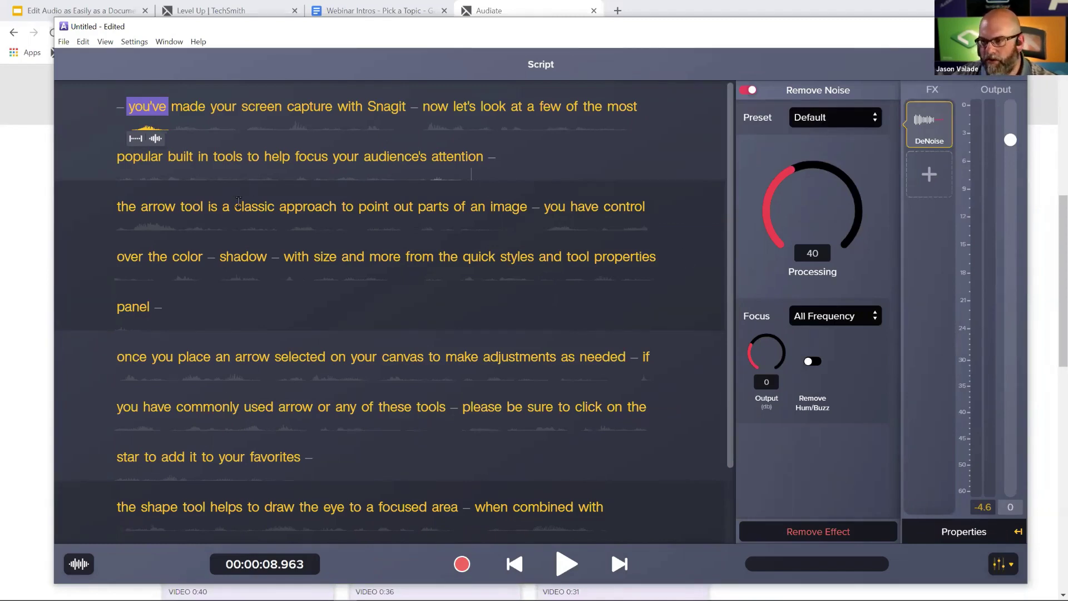
key(space)
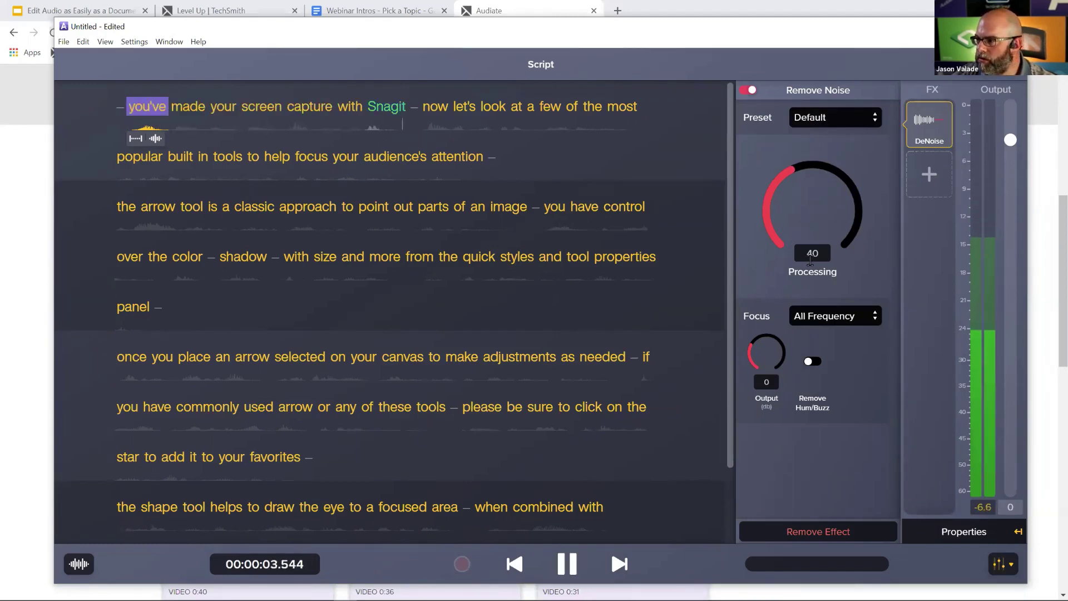
drag(810, 261, 813, 162)
drag(812, 162, 784, 183)
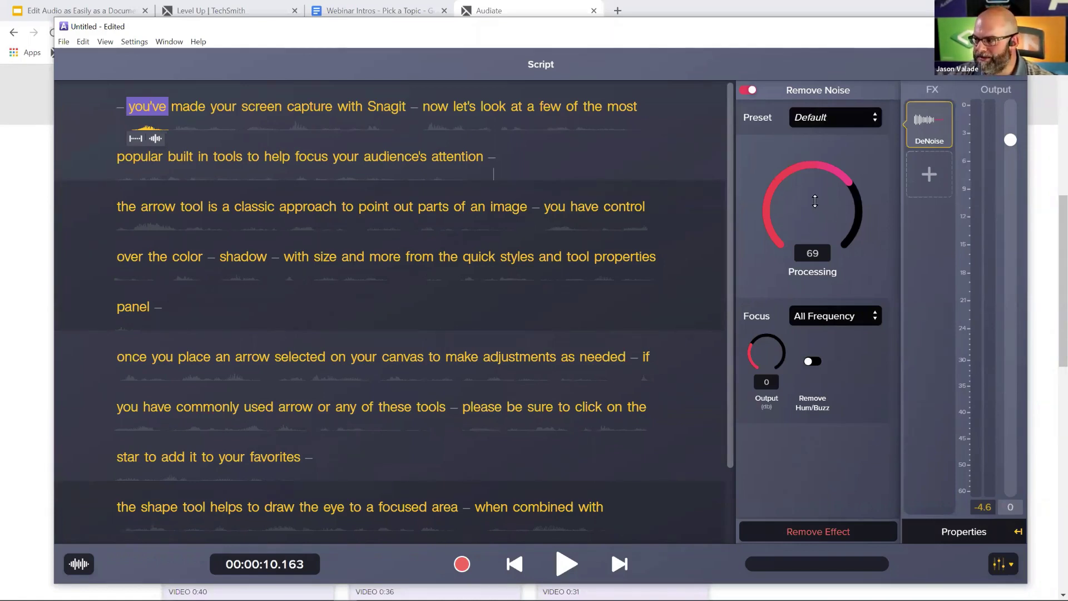
drag(815, 200, 815, 202)
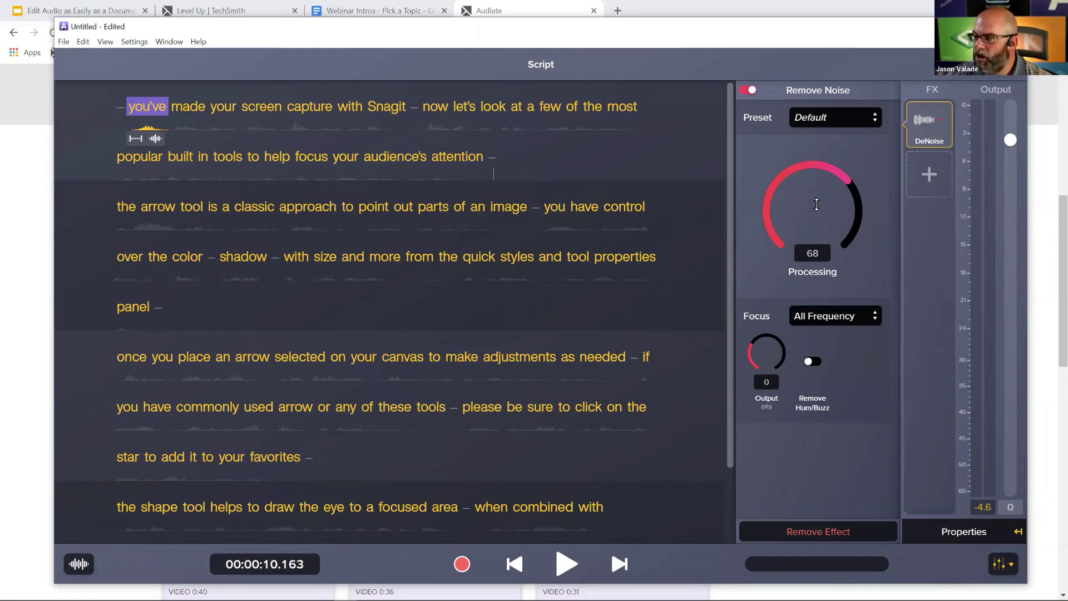
Turn the Remove Noise effect off and back on, and lower its processing to 61.
click(752, 92)
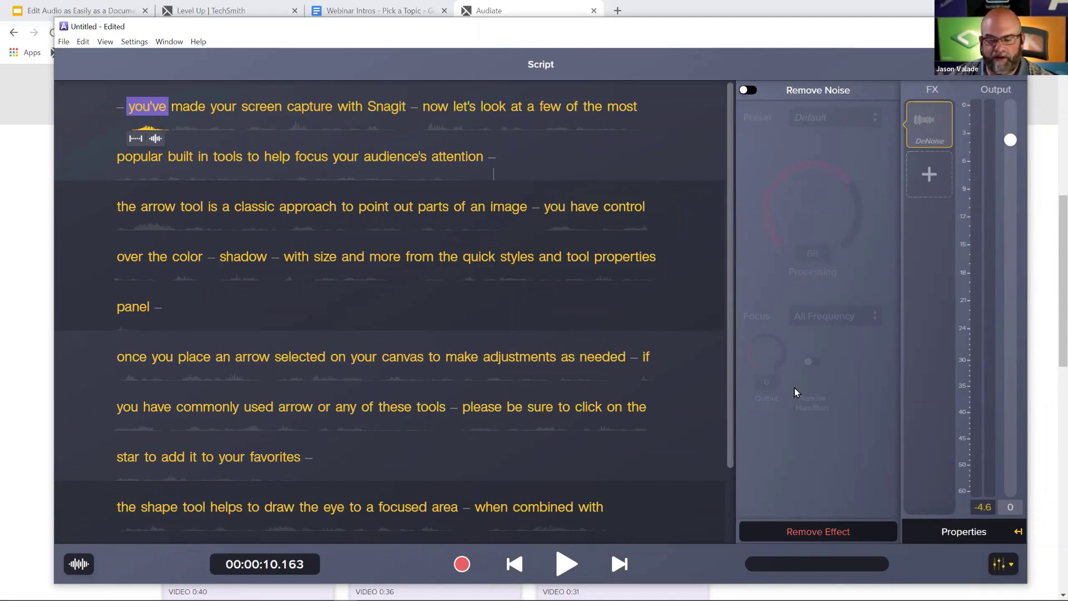
click(742, 88)
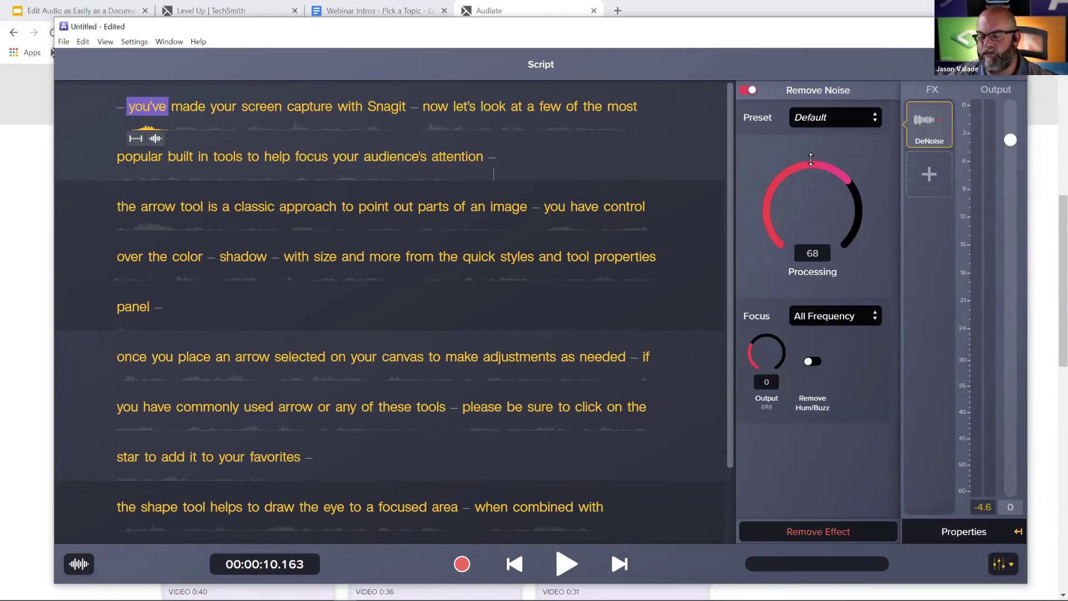
drag(815, 178, 816, 186)
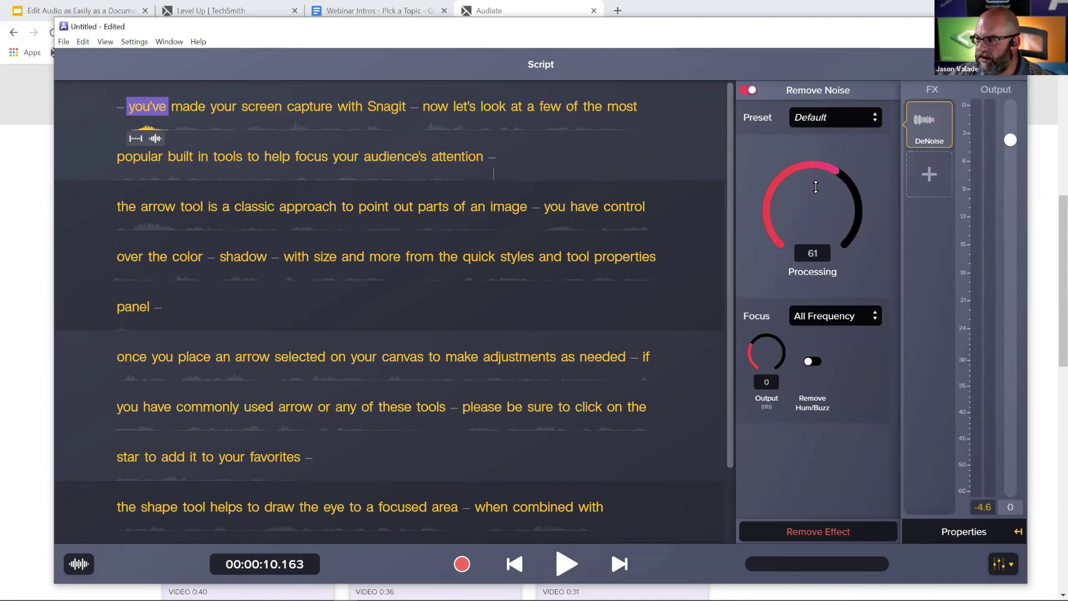
View the Remove Noise presets without changing the choice, and play the opening paragraph with the effect applied.
click(840, 121)
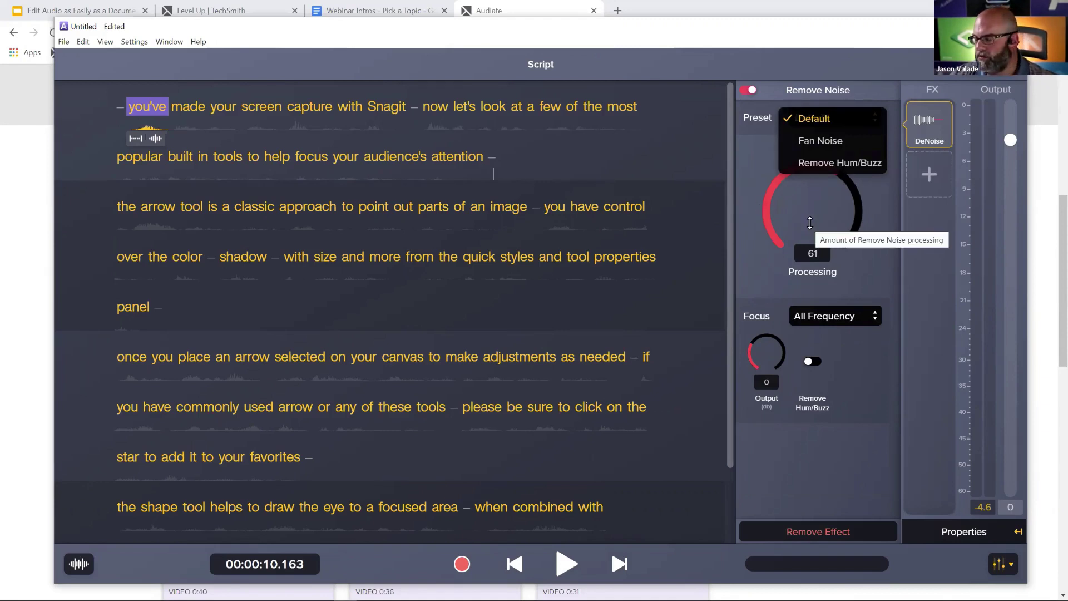
click(850, 261)
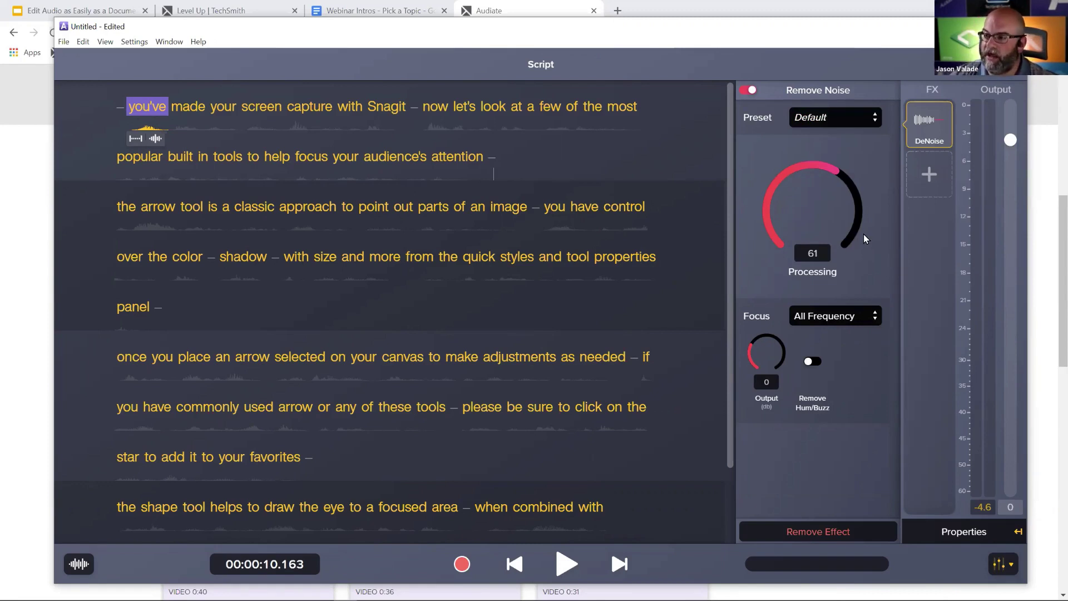
key(space)
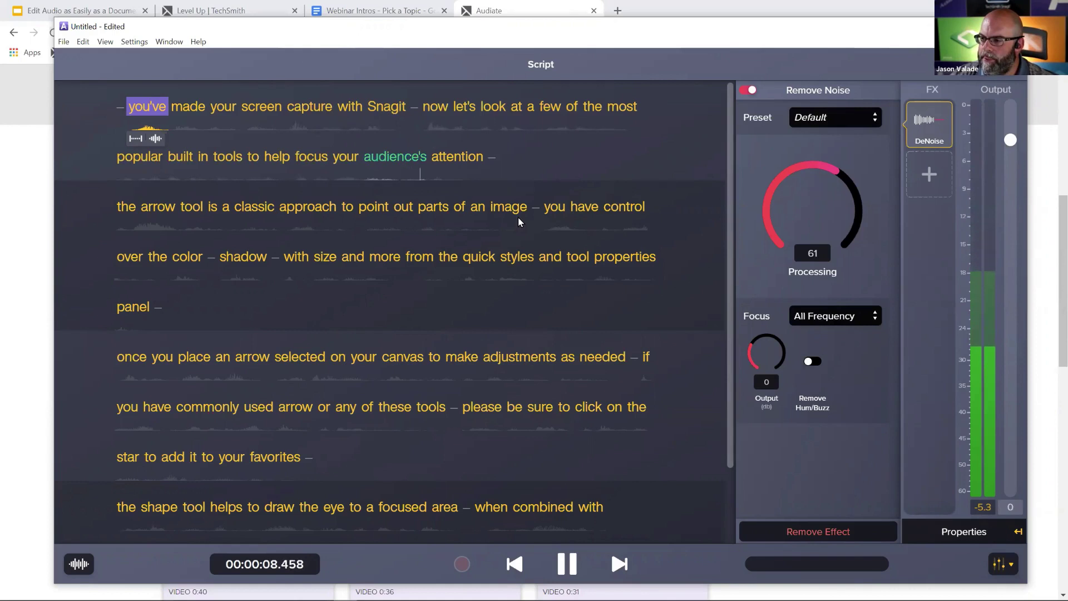
key(space)
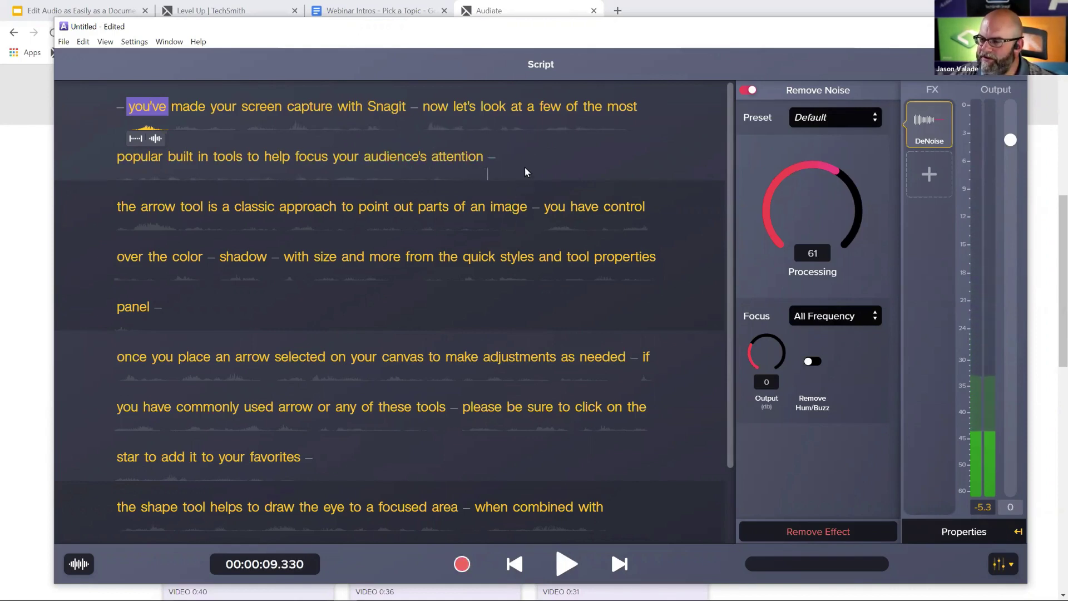
Add the Remove Plosives effect and set its processing to 47 while playing the opening paragraph.
click(924, 172)
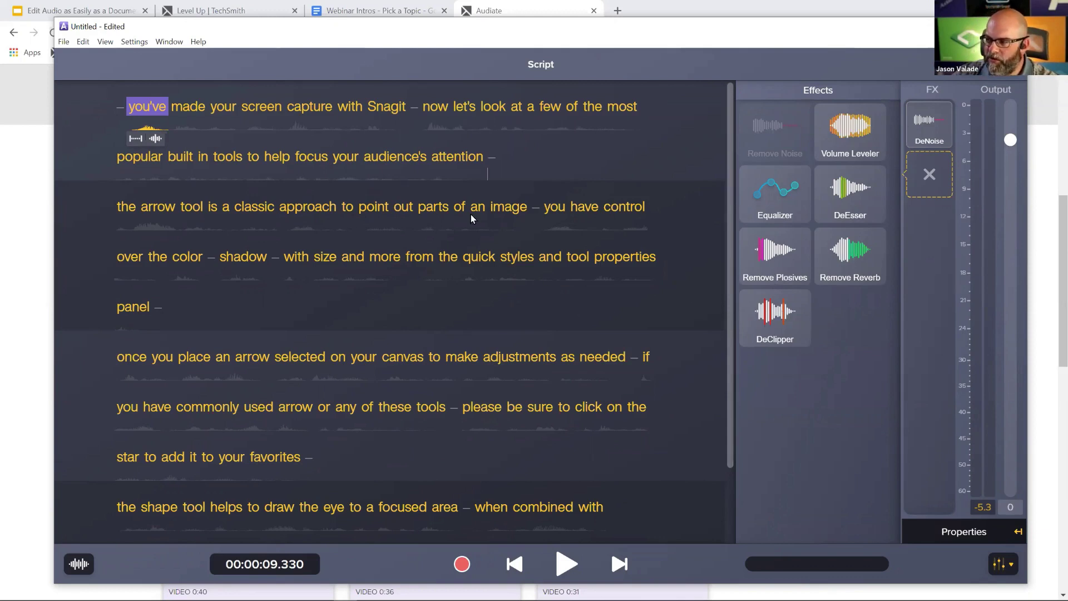
click(754, 265)
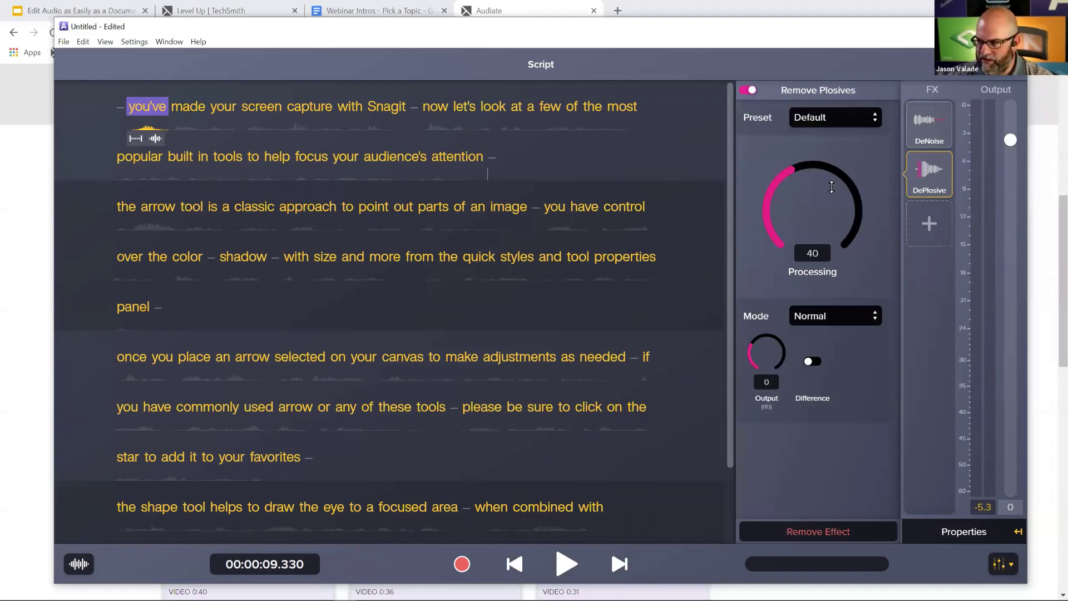
key(space)
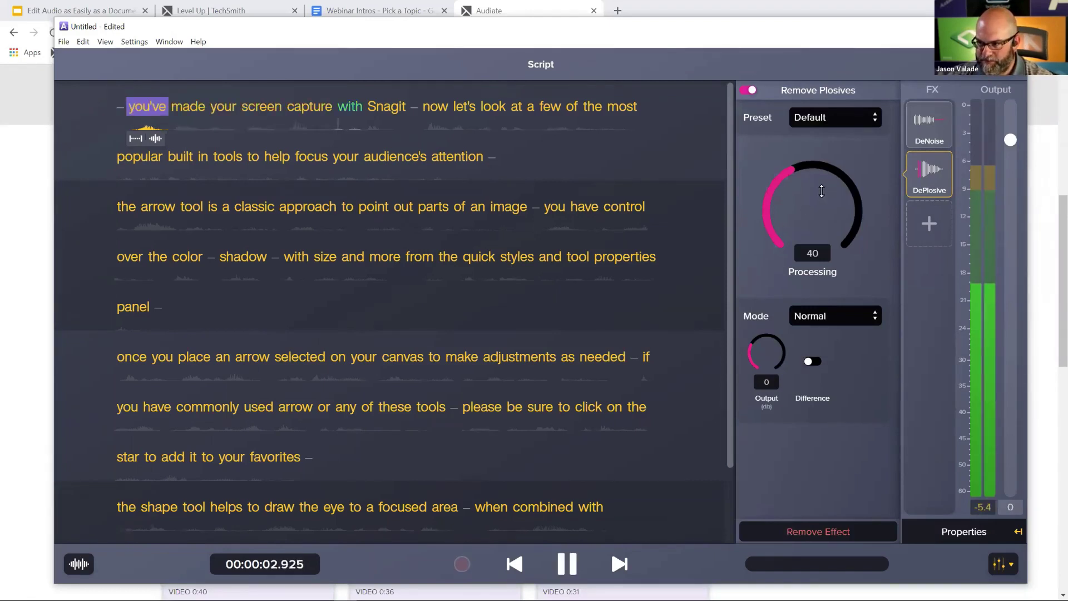
drag(822, 191, 822, 186)
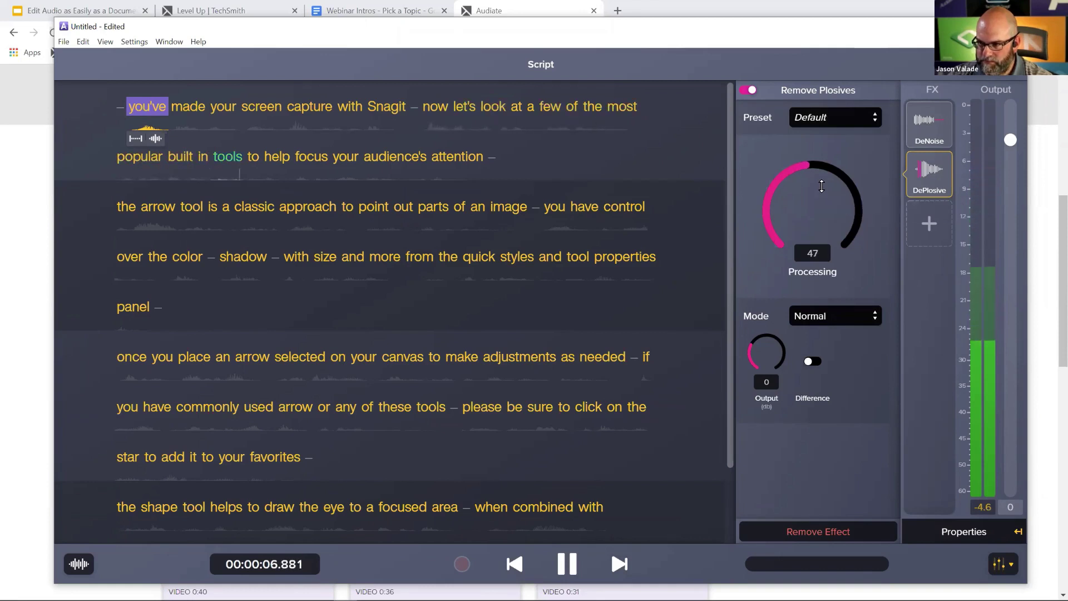
key(space)
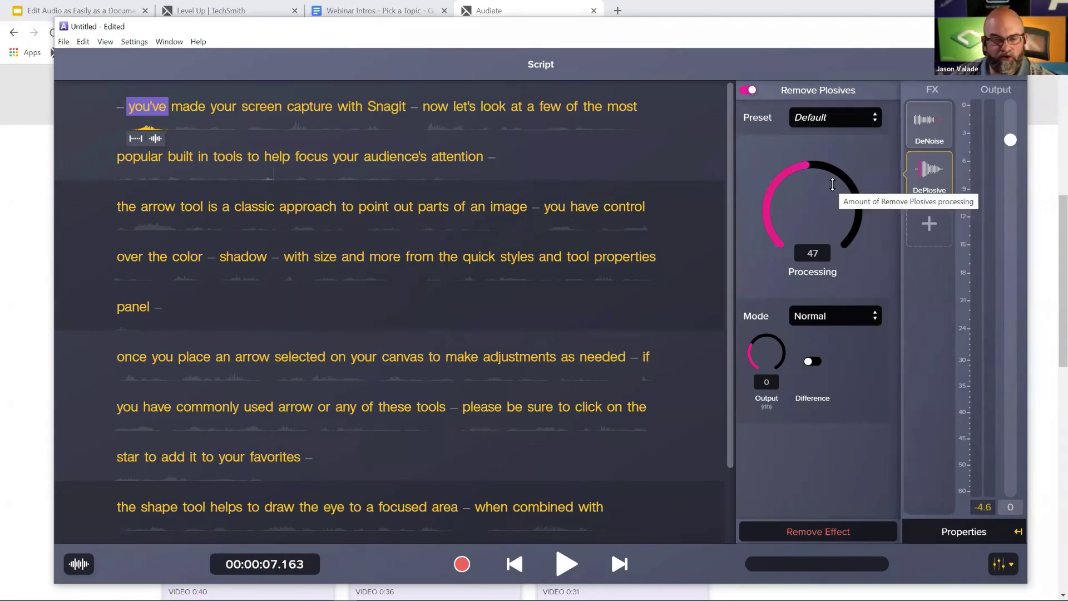
Review the settings of the DeNoise effect, and add the Equalizer effect after DePlosive.
click(916, 133)
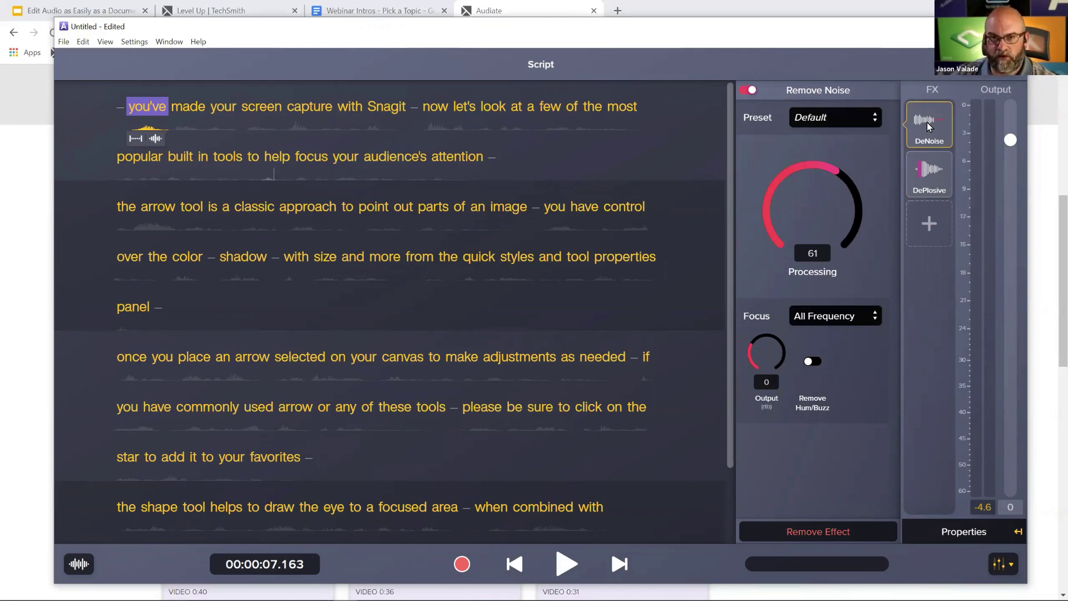
click(924, 232)
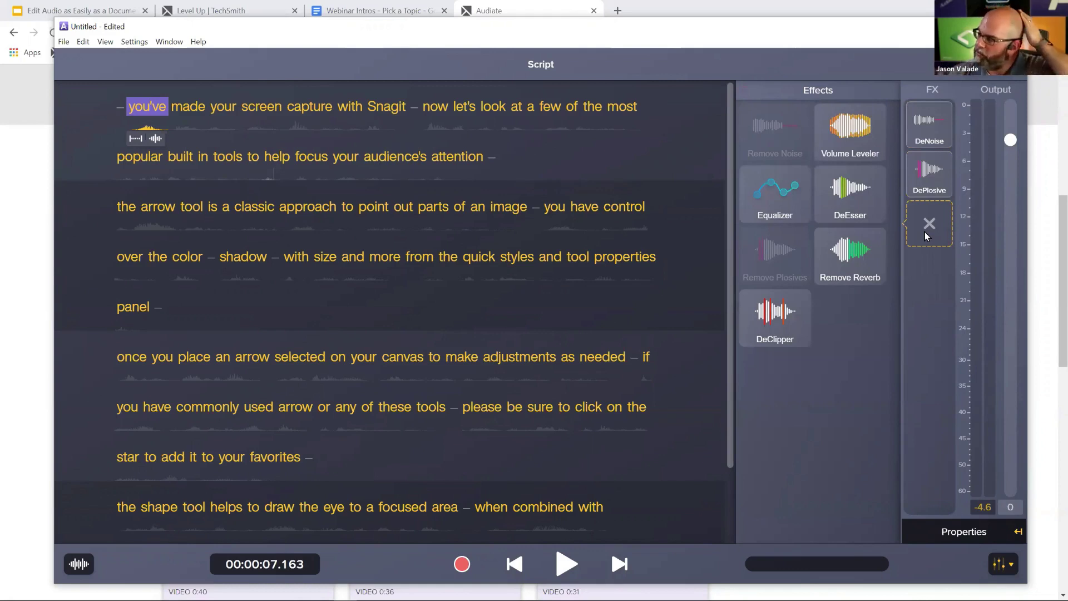
click(765, 200)
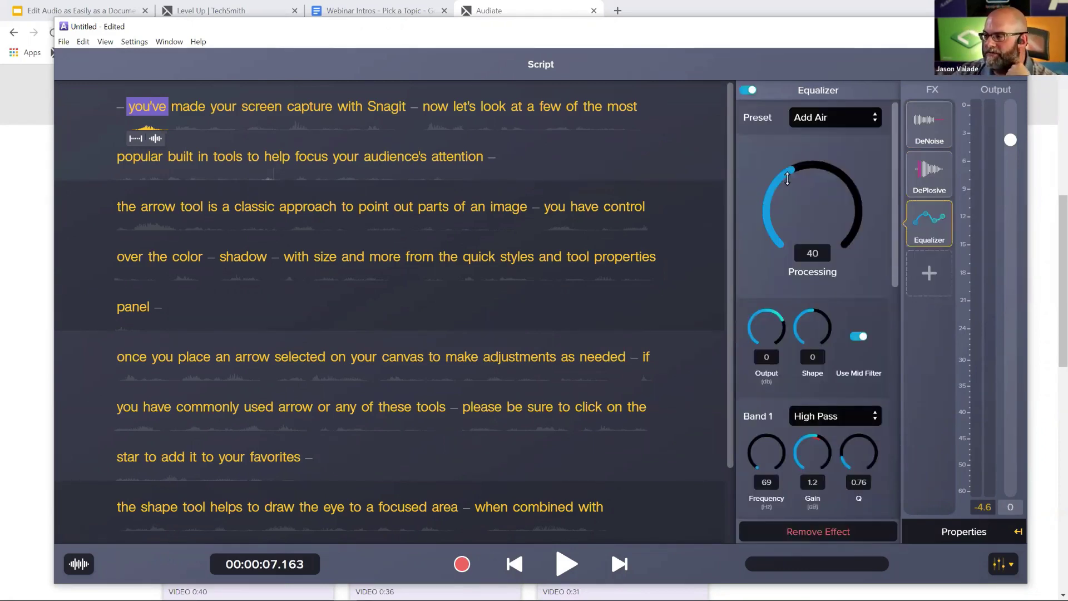
Apply the Improve Male Voice preset to the Equalizer effect and play the opening paragraph with it.
click(833, 116)
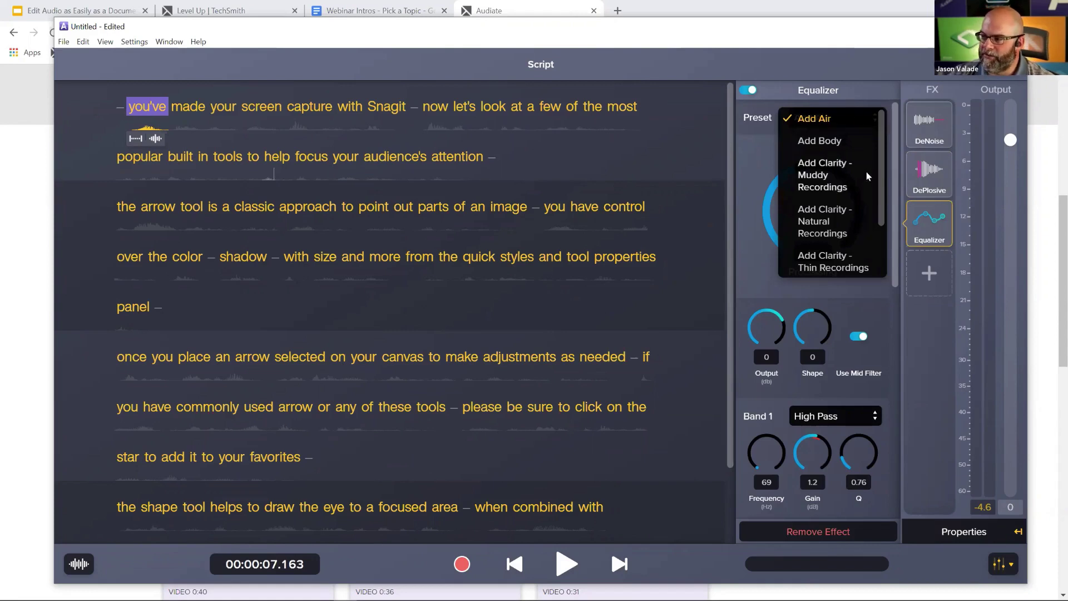
drag(880, 174, 880, 226)
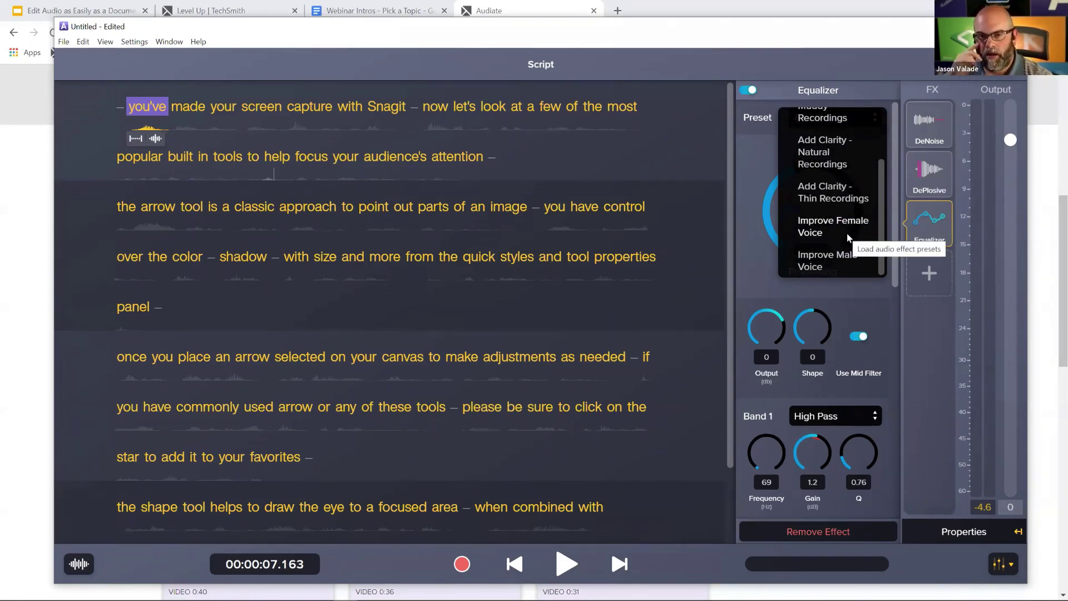
click(829, 261)
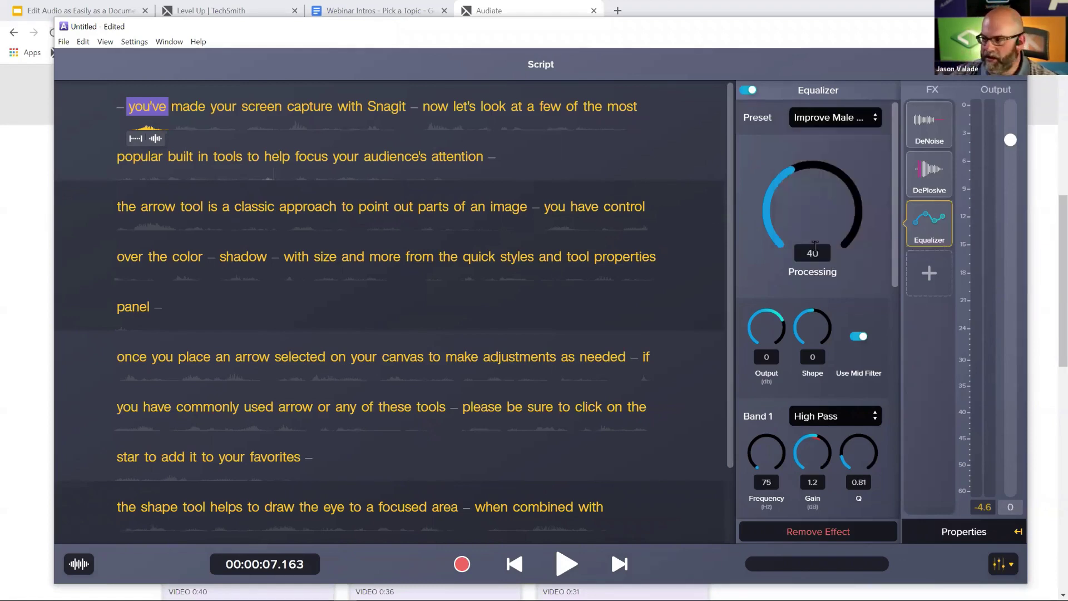
key(space)
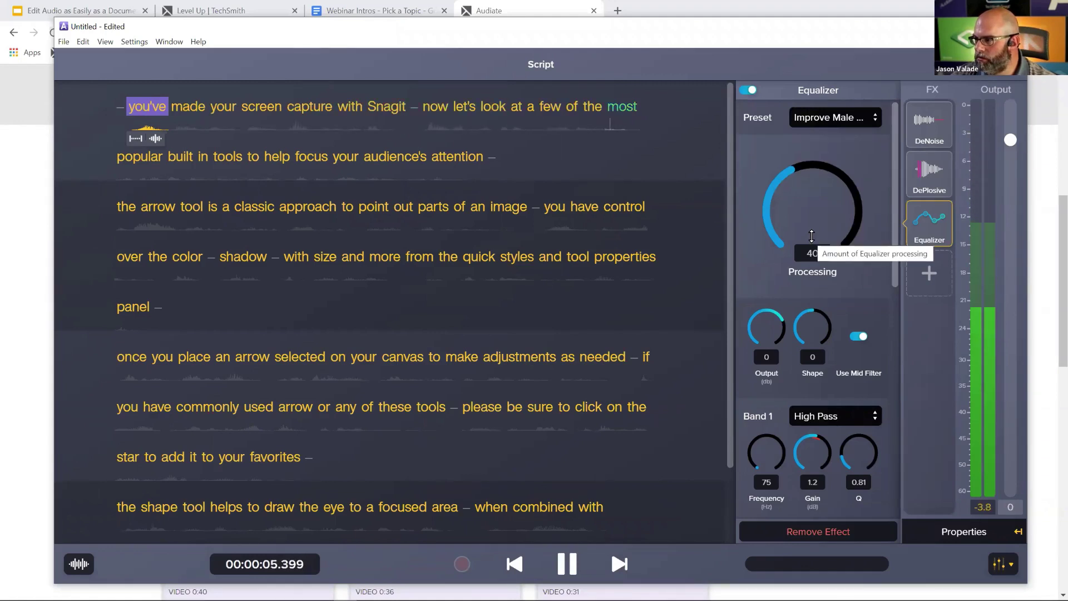
key(space)
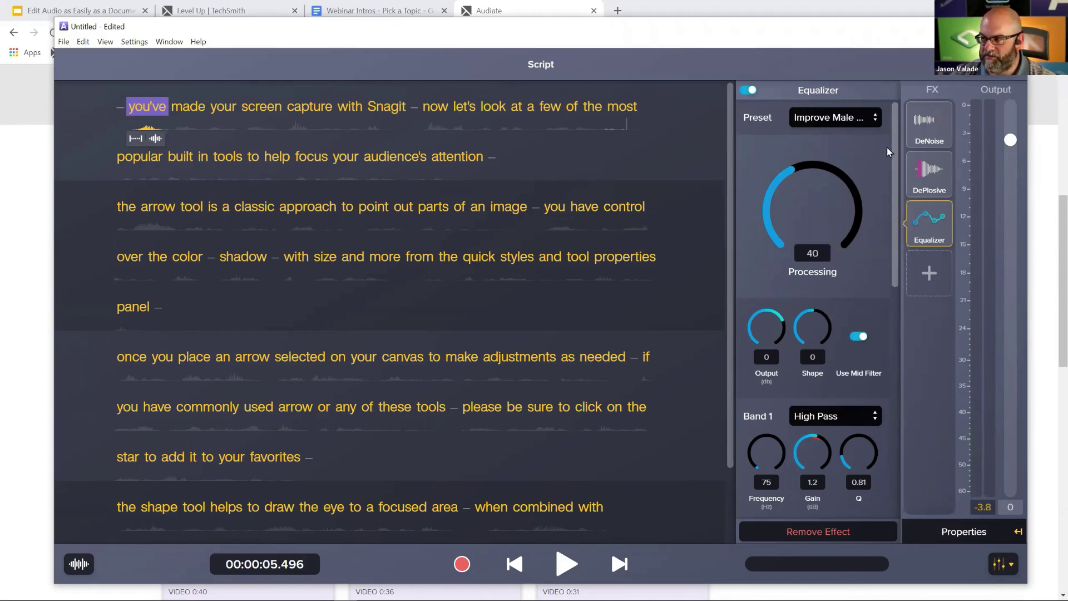
View the other Equalizer presets, such as the Add Clarity options, without changing the choice.
drag(894, 146, 884, 124)
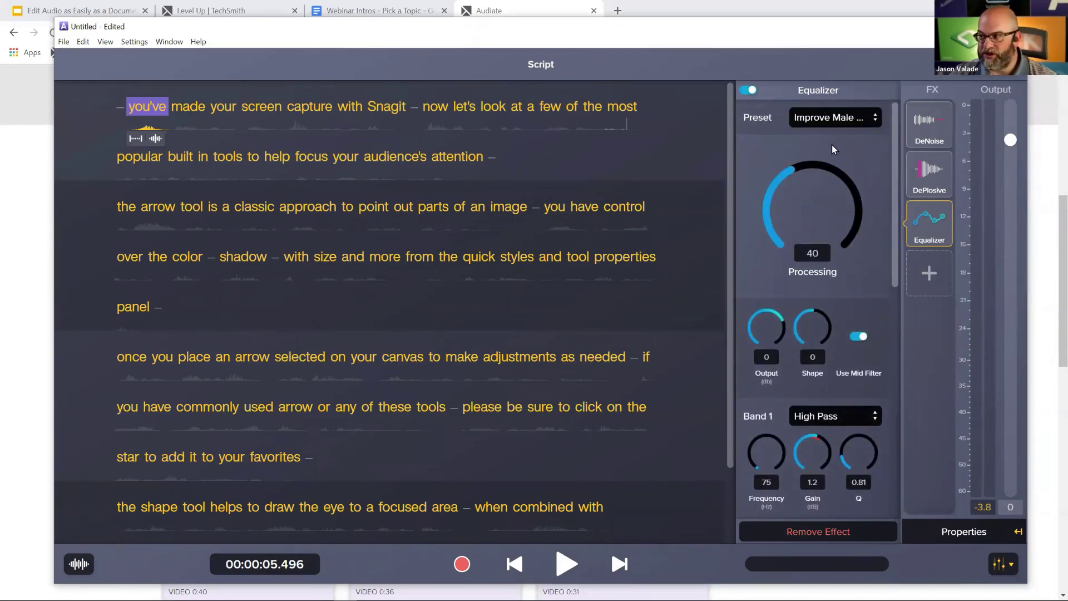
click(834, 117)
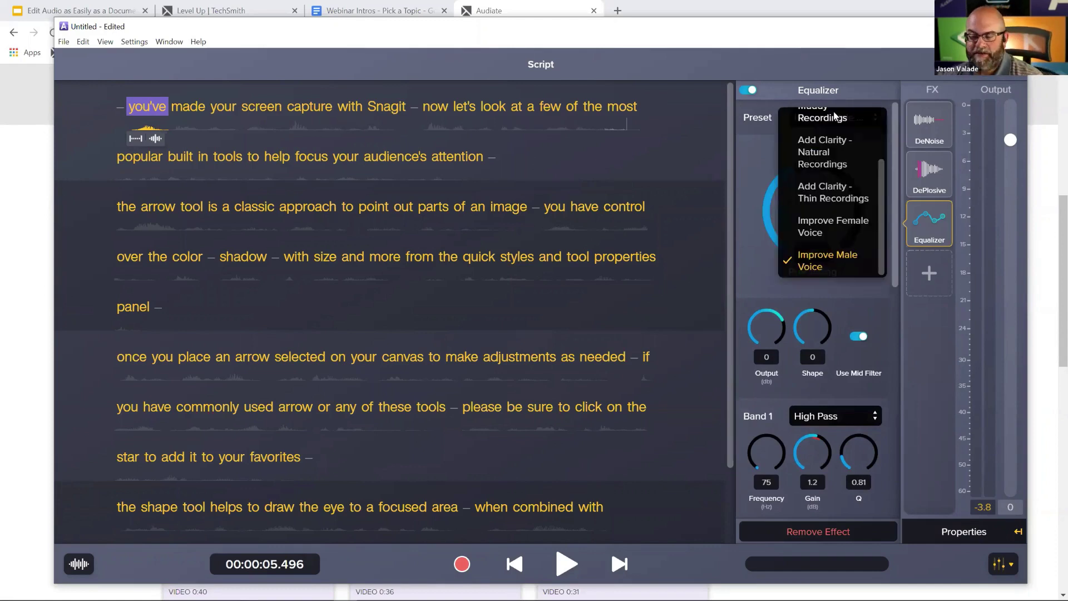
scroll(826, 208, up, 3)
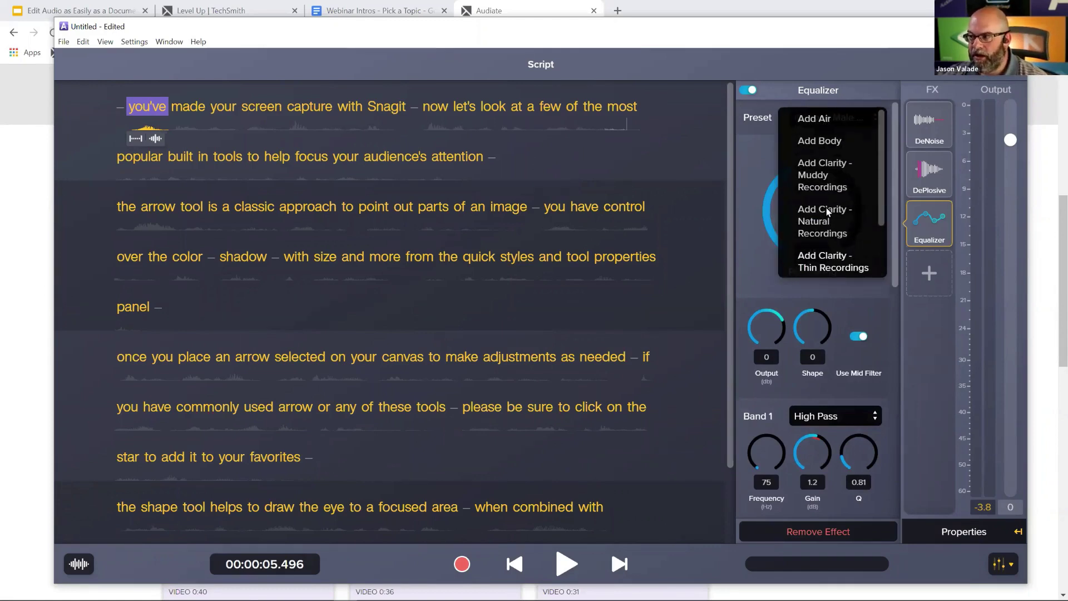
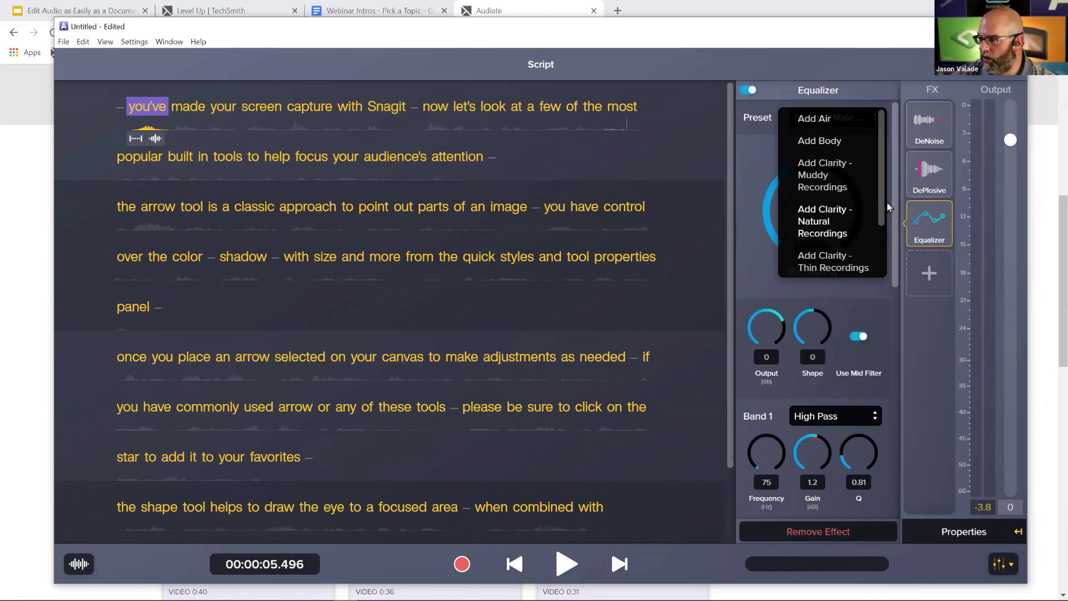
click(914, 352)
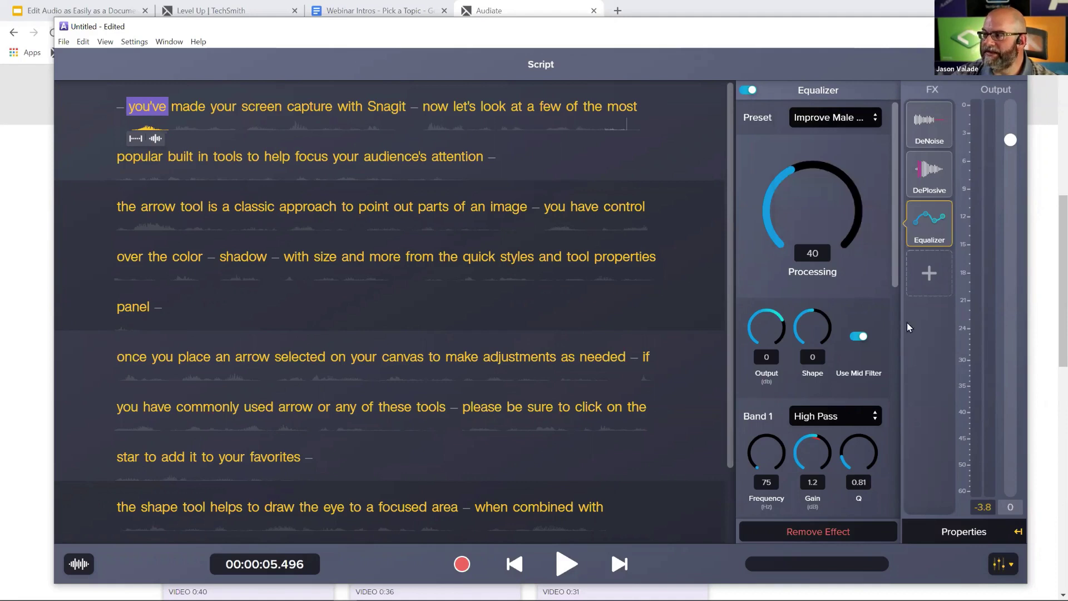
Add the Volume Leveler effect and set its processing to 55 while playing the opening paragraph.
click(933, 263)
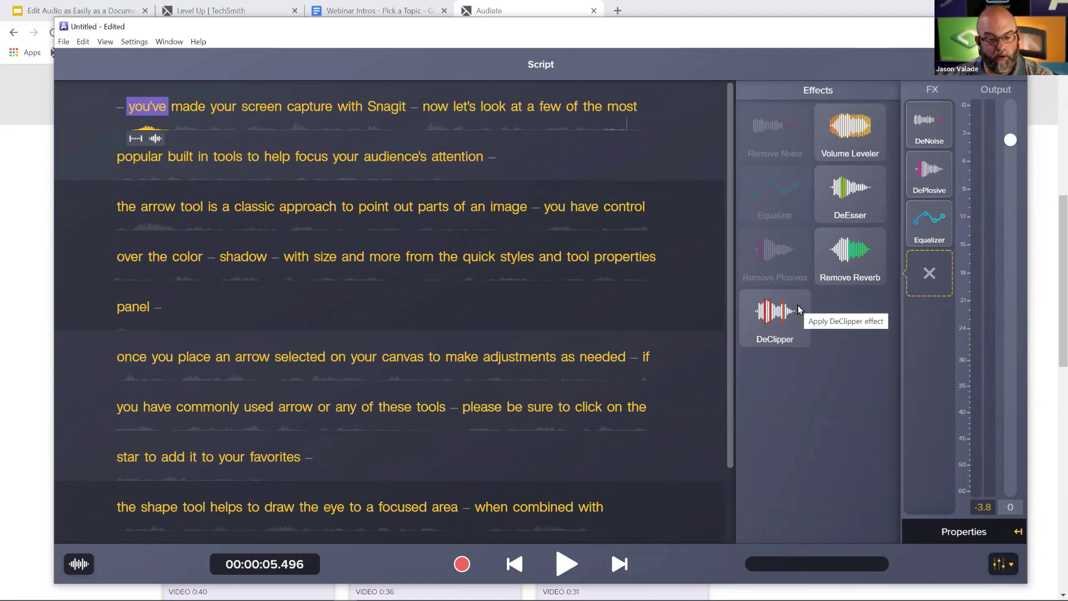
click(868, 146)
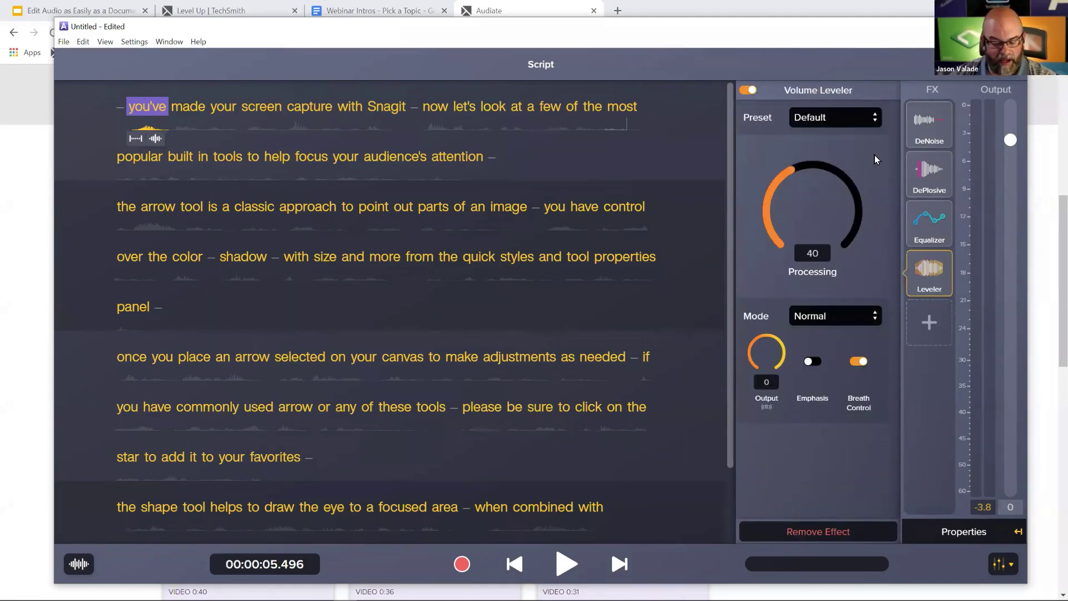
key(space)
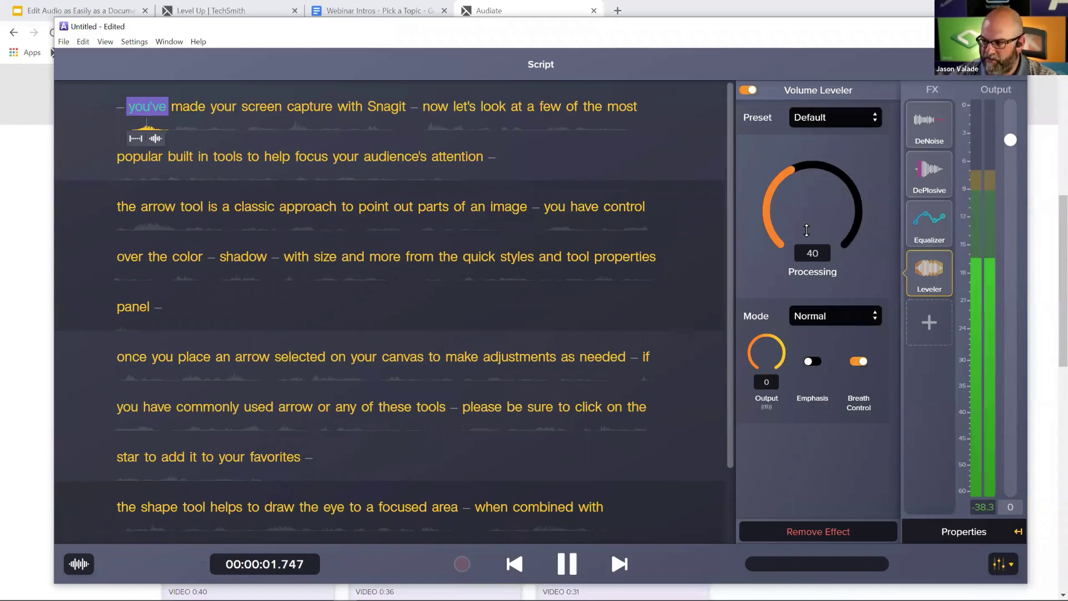
drag(807, 230, 817, 210)
key(space)
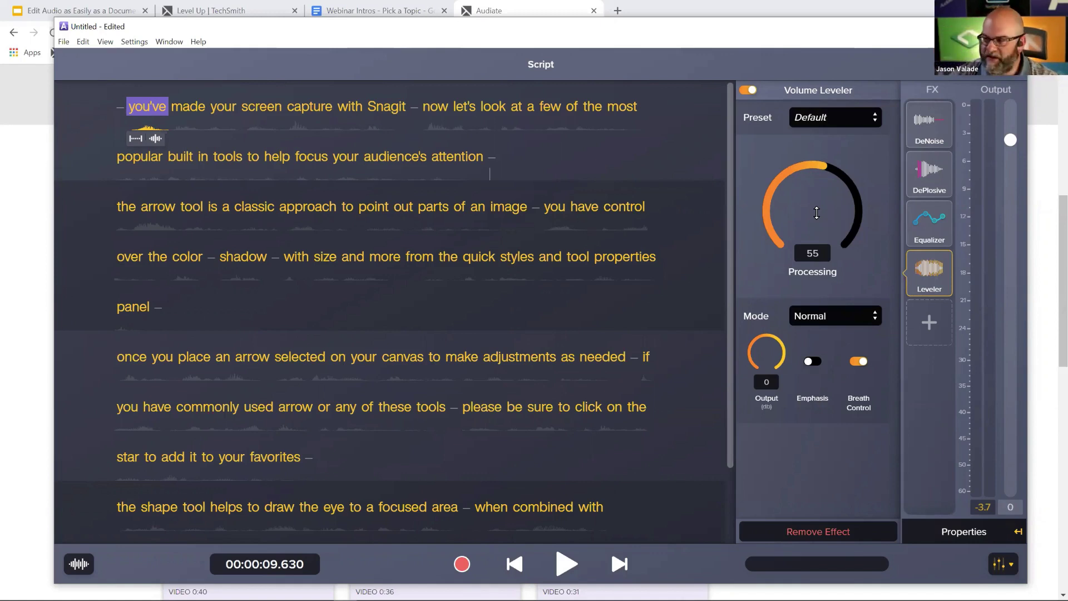
View the Volume Leveler presets without changing the choice.
scroll(817, 196, down, 2)
scroll(817, 196, up, 2)
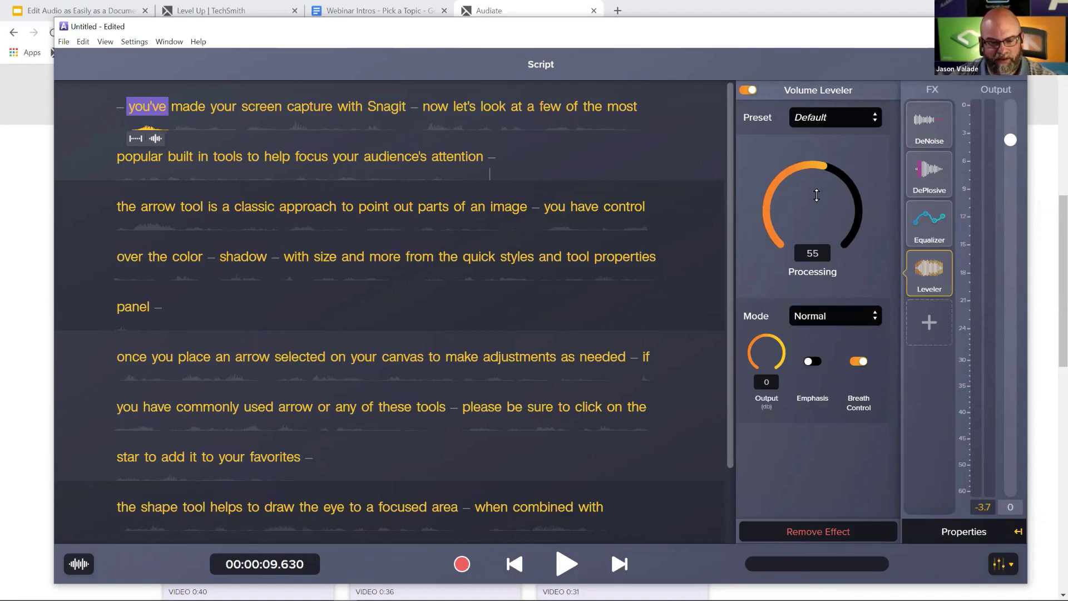
click(830, 115)
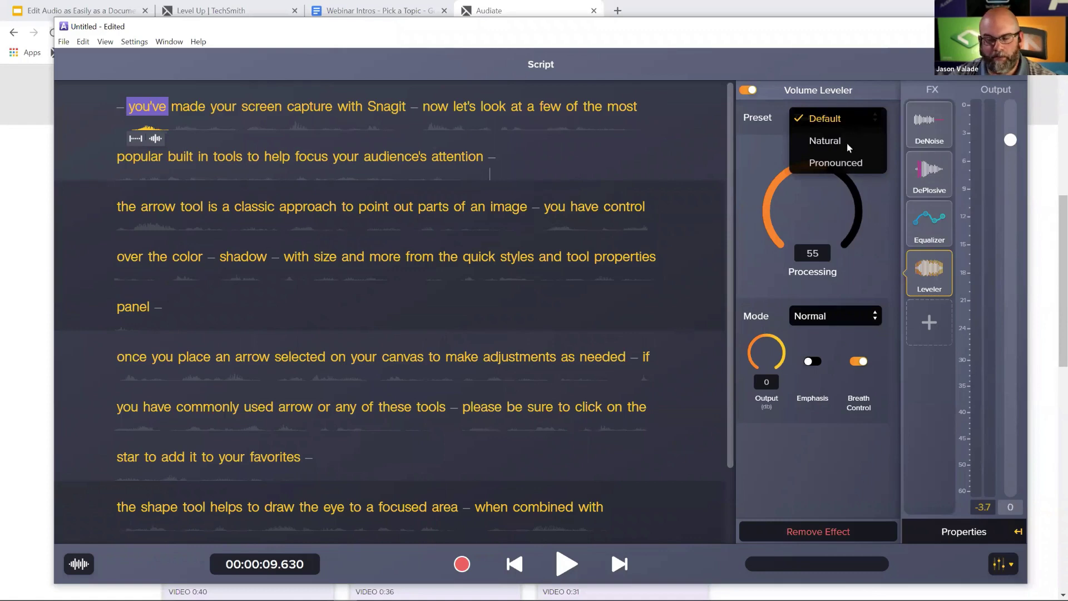
click(835, 453)
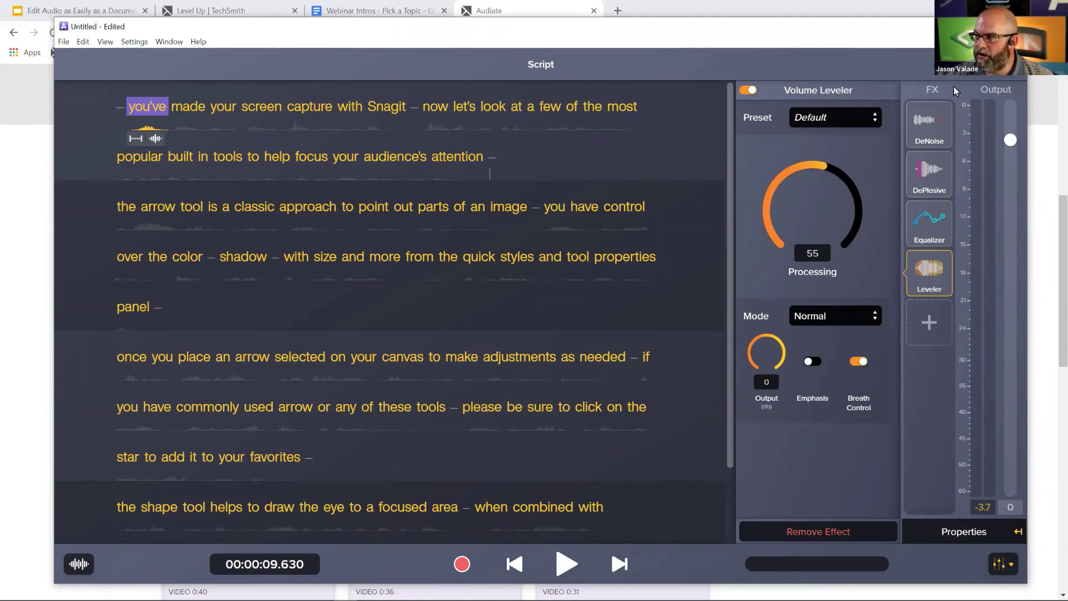
View the options for exporting the audio to a new Camtasia project, and close them without exporting.
click(994, 64)
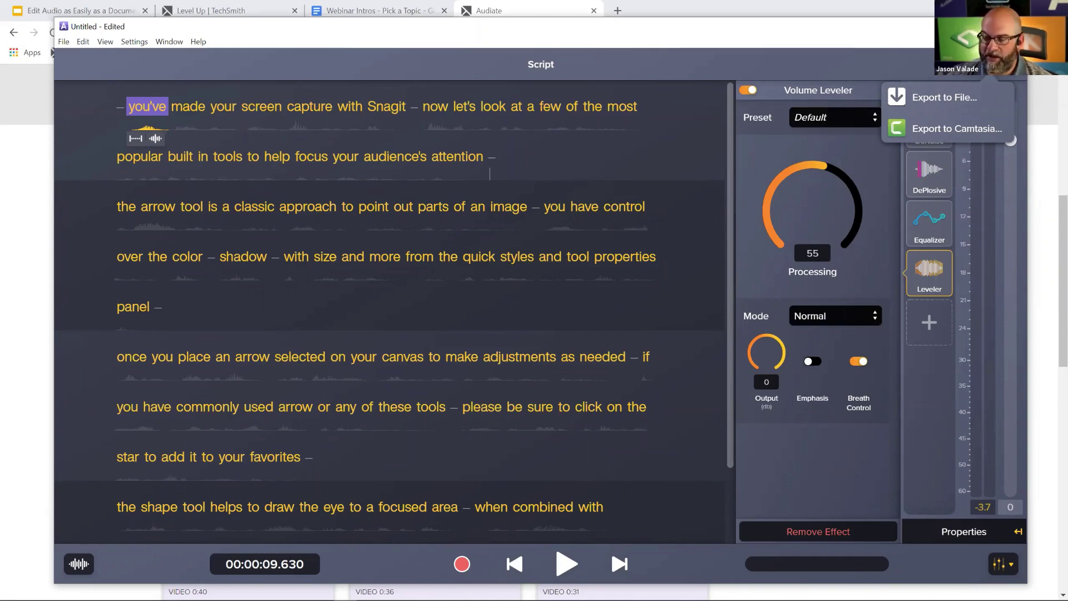
click(946, 128)
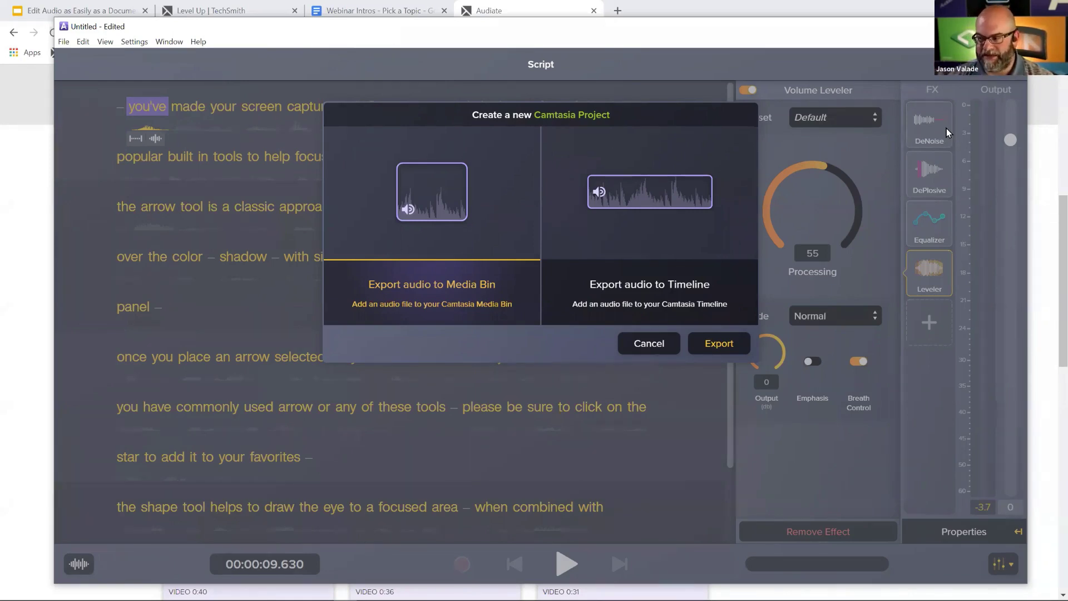
click(641, 343)
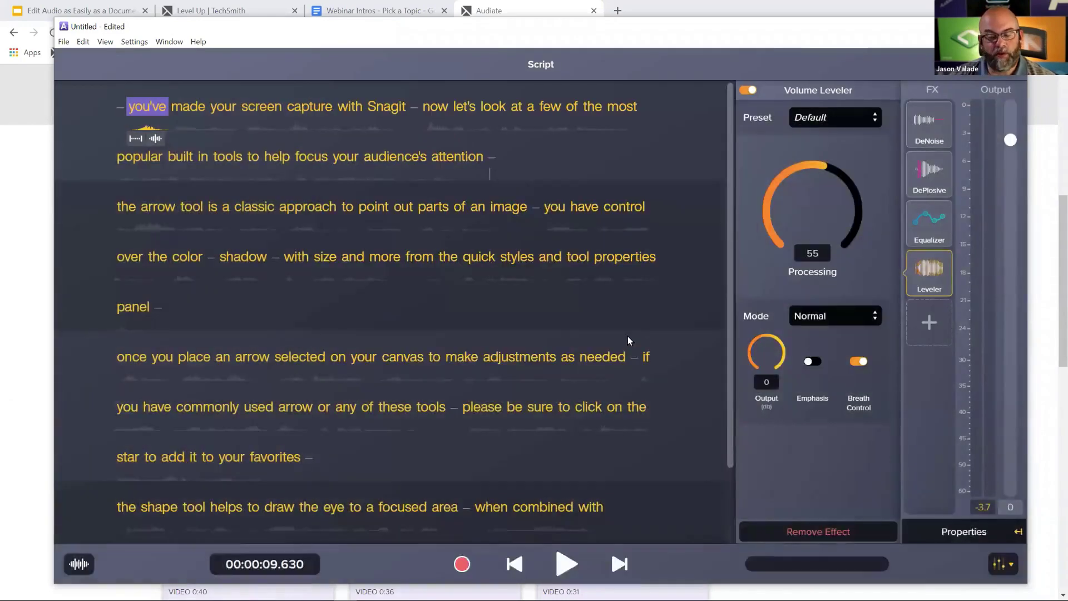
Export the script to the Desktop as a text file named Webinar.
click(67, 41)
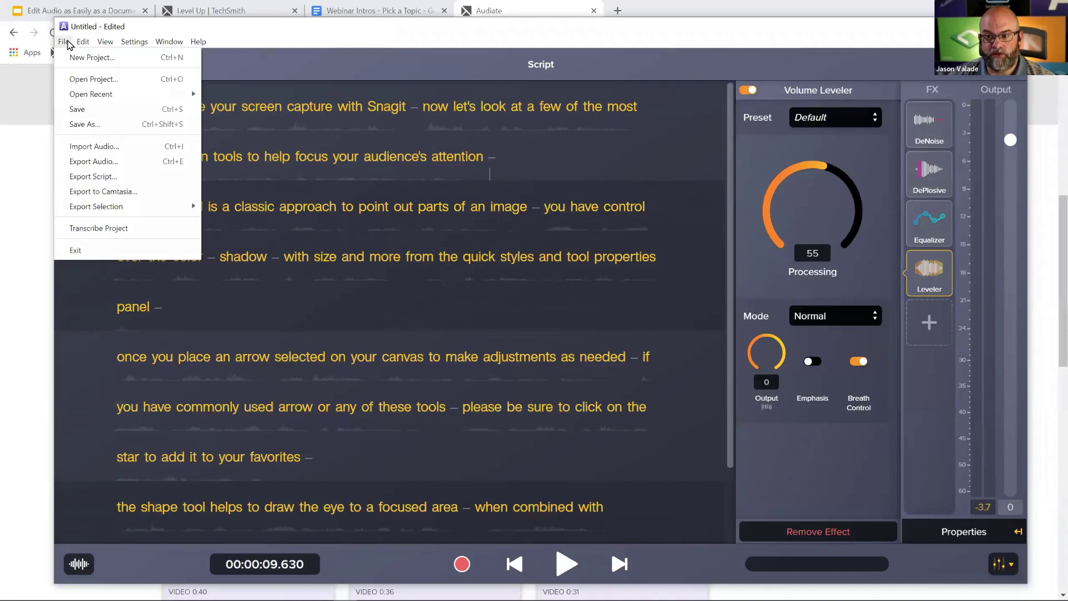
click(108, 179)
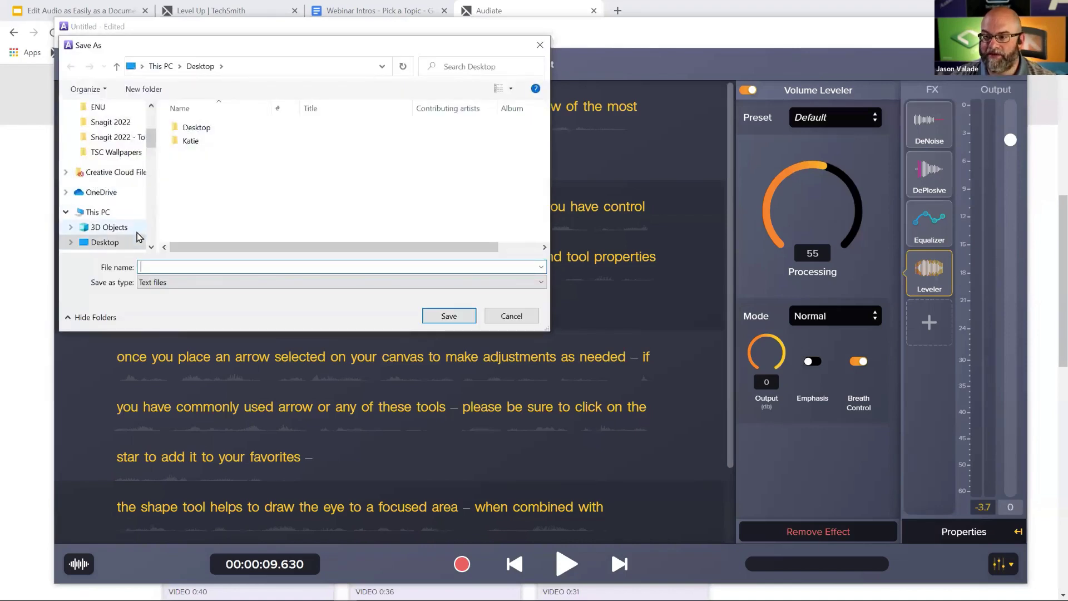
text(Webinar)
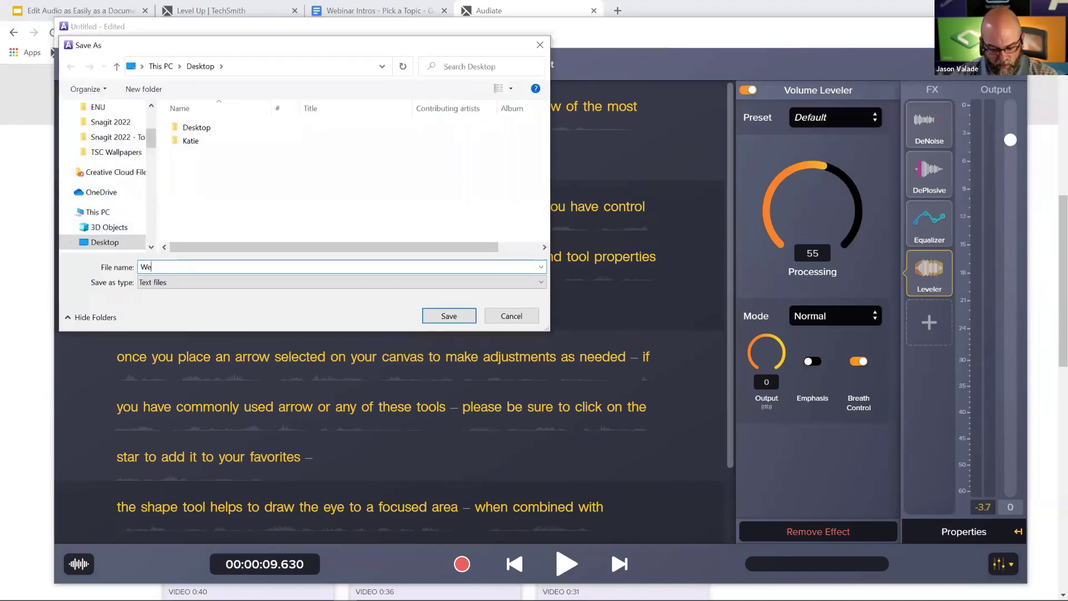
click(459, 316)
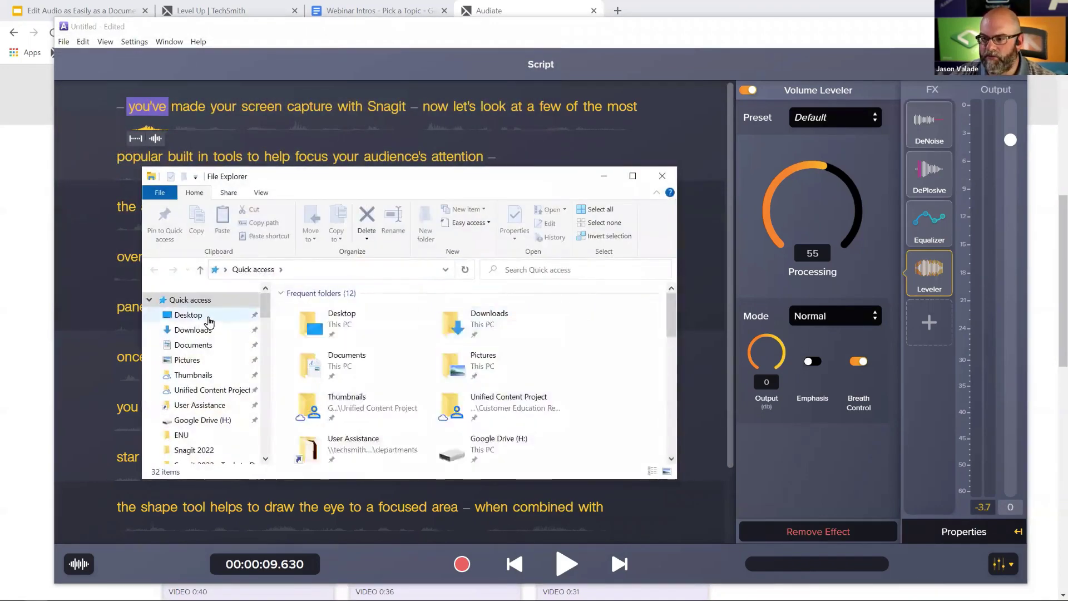
Open the exported Webinar text file from the Desktop folder to review the script, and close everything to return to the project.
click(207, 315)
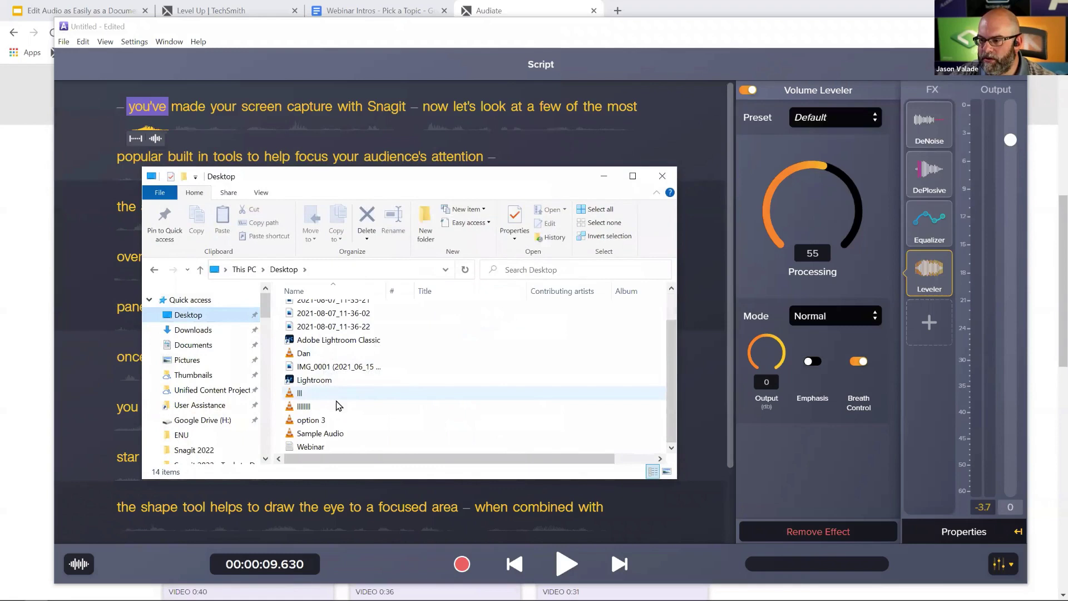
double_click(322, 447)
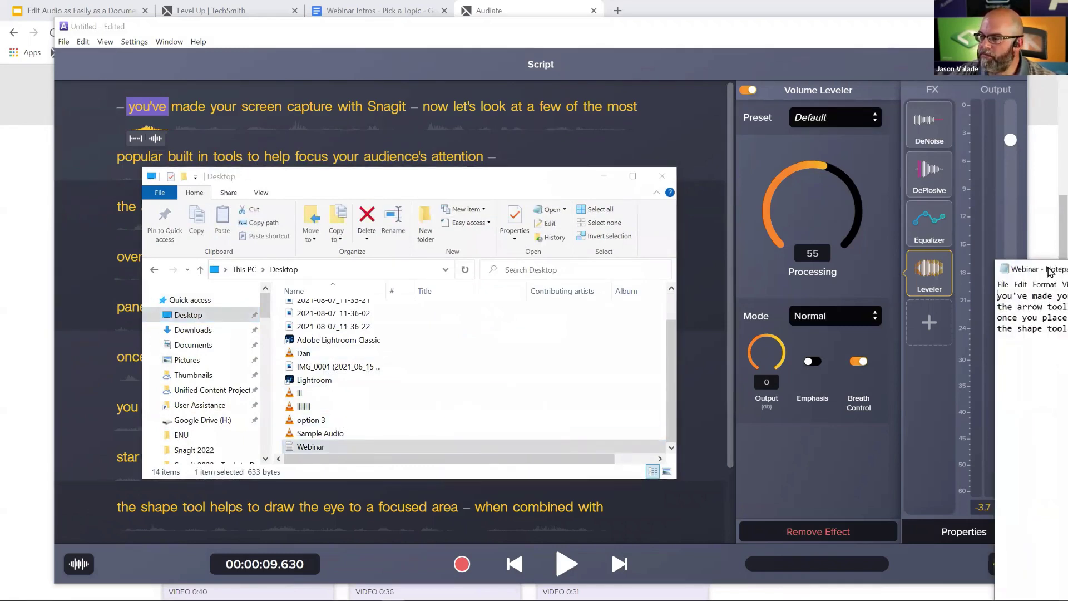
drag(1050, 271, 423, 117)
drag(776, 117, 710, 118)
drag(864, 123, 751, 123)
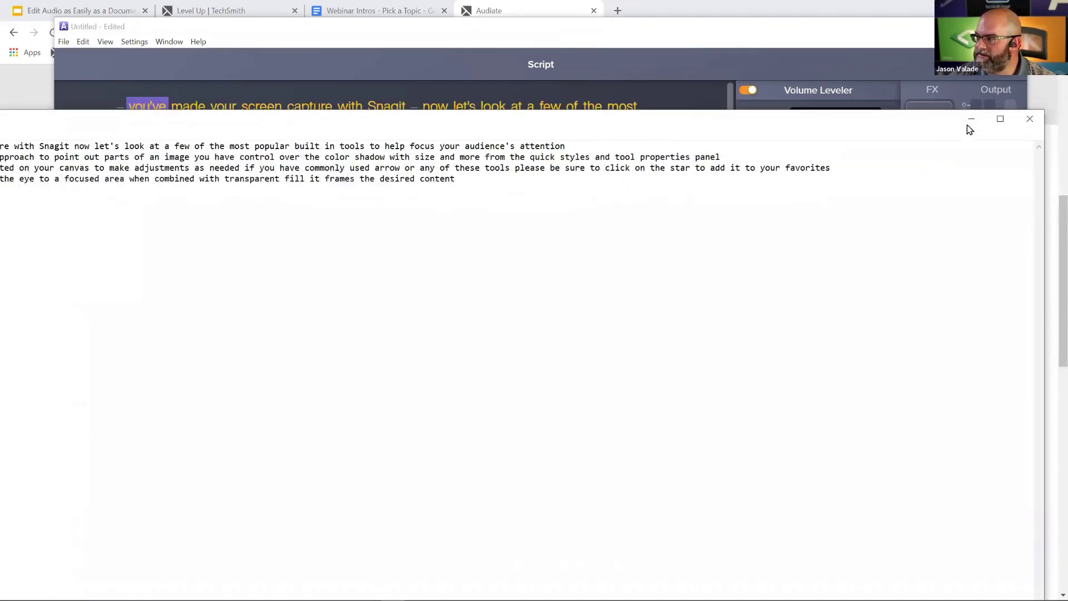
click(1033, 122)
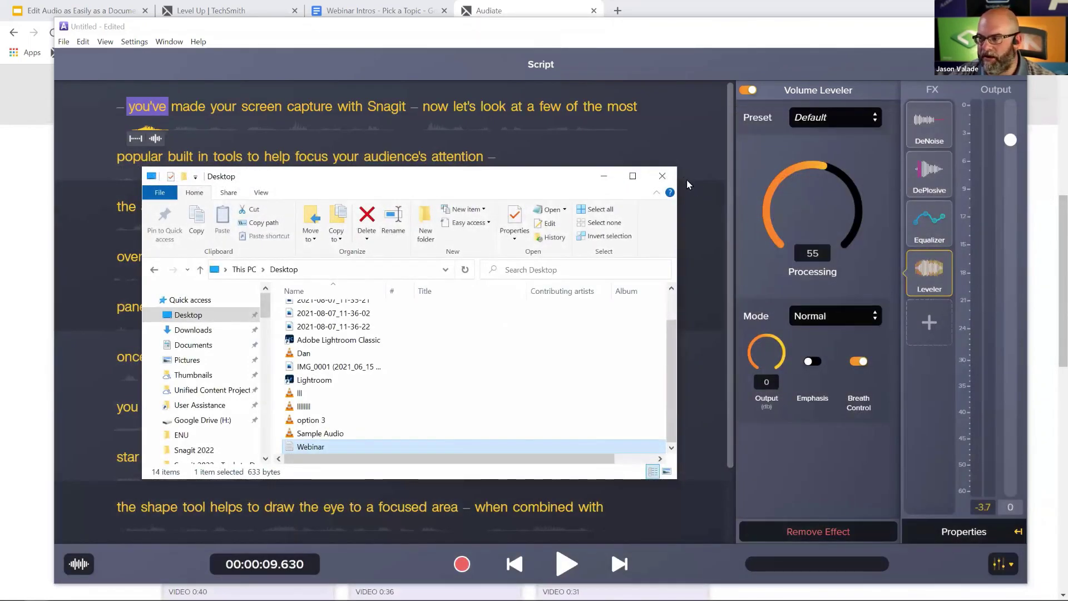
click(662, 176)
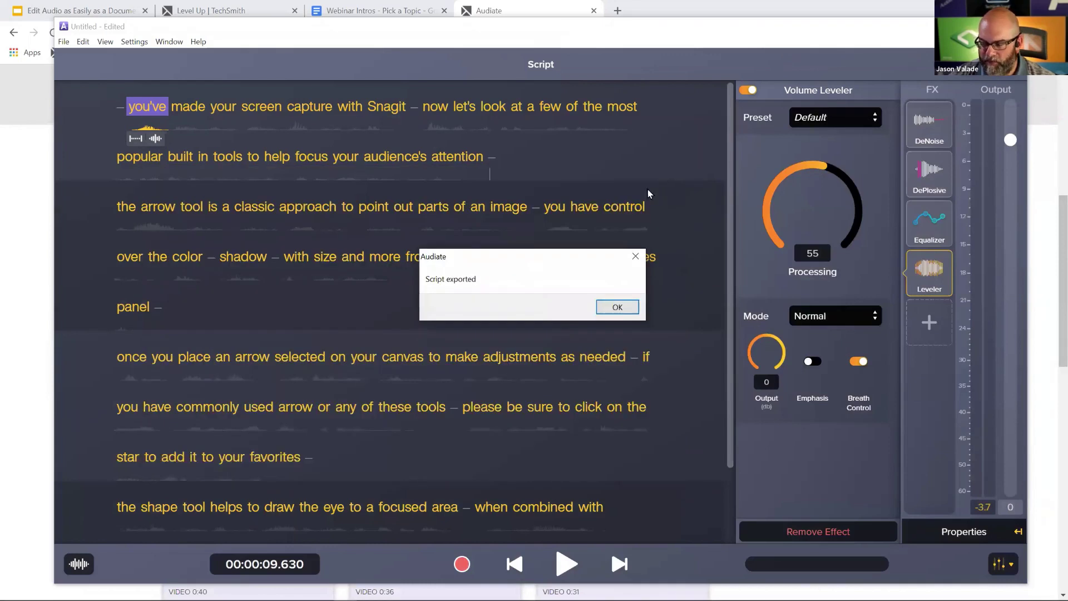
click(632, 253)
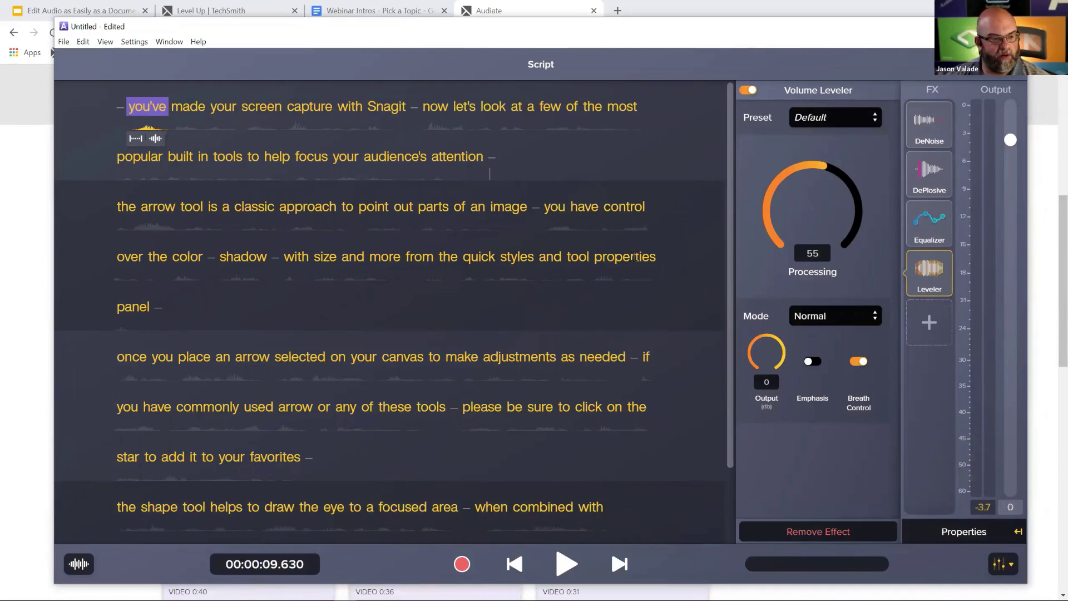
Select the phrase from "shadow" to "quick styles" in the second paragraph and view its options for exporting the selection as audio or script.
click(226, 270)
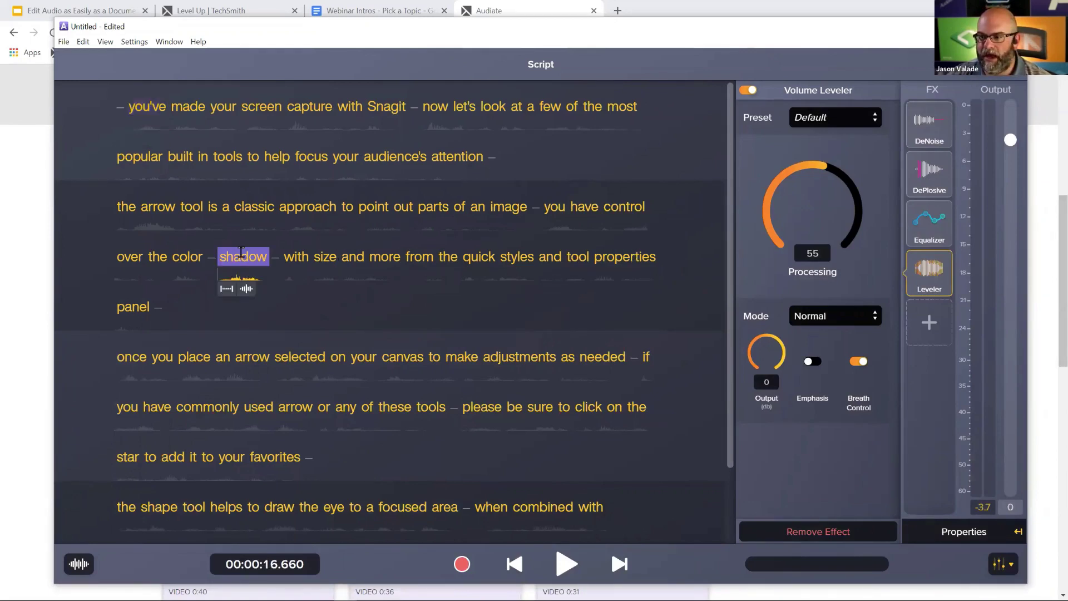
drag(241, 255, 530, 260)
right_click(529, 260)
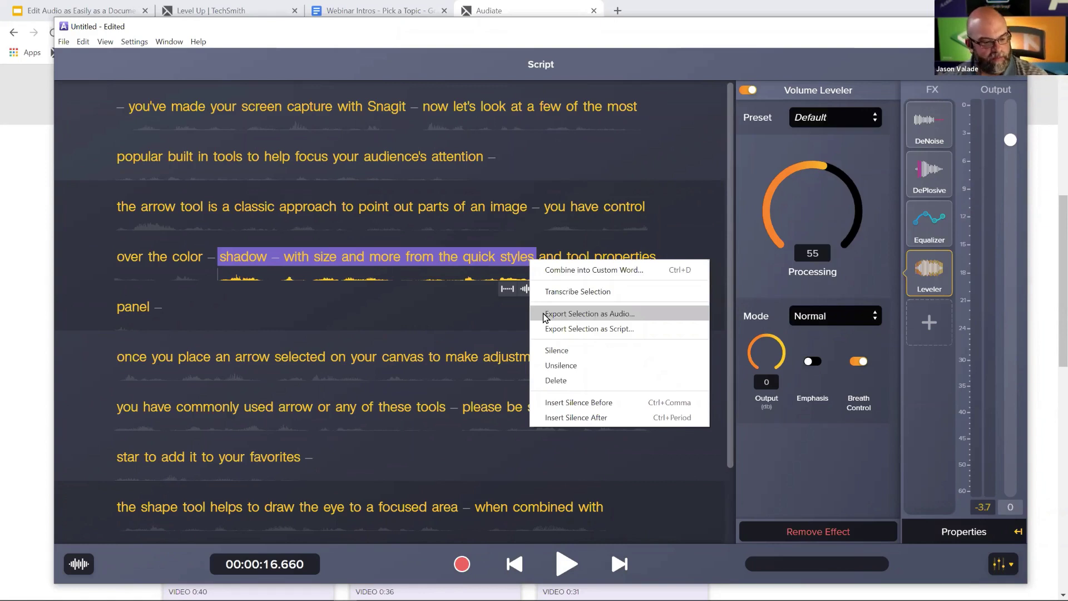
click(665, 559)
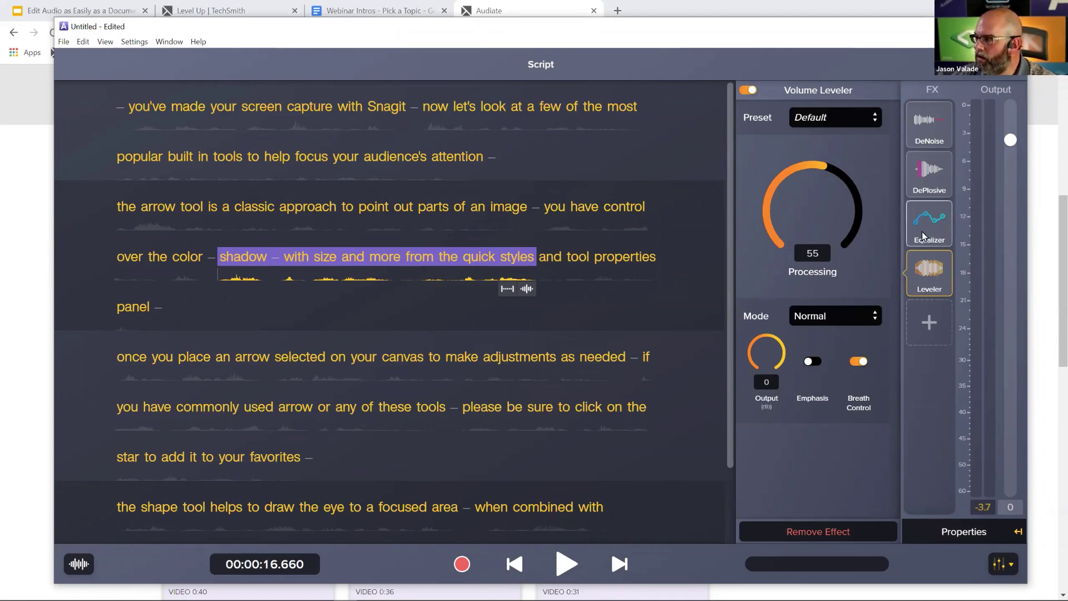
Hide the audio effects and their properties, and move the selection to the word "fill" in the last paragraph.
click(1003, 563)
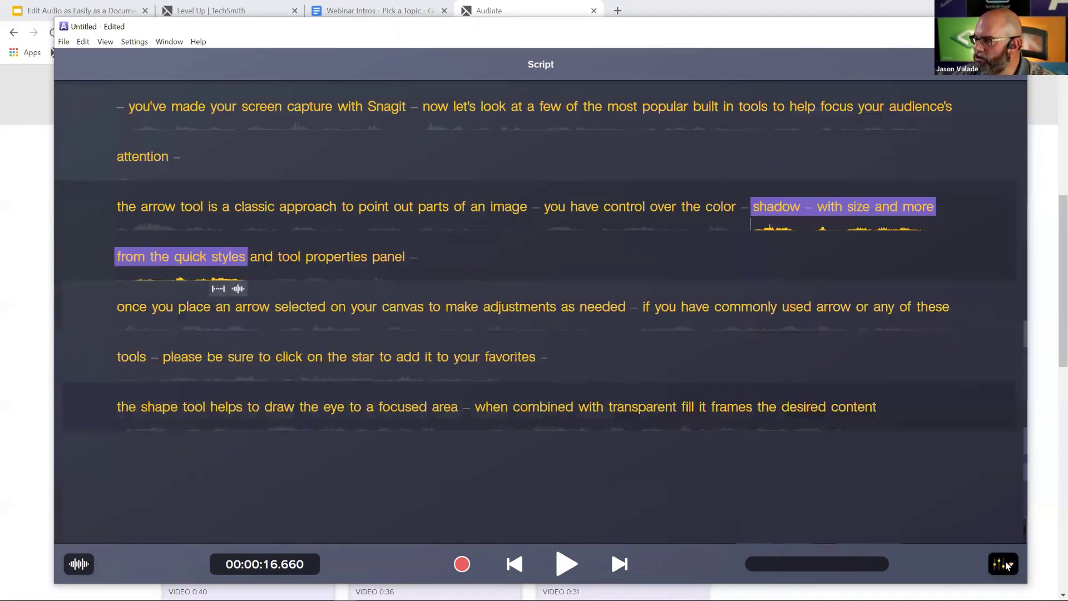
click(670, 504)
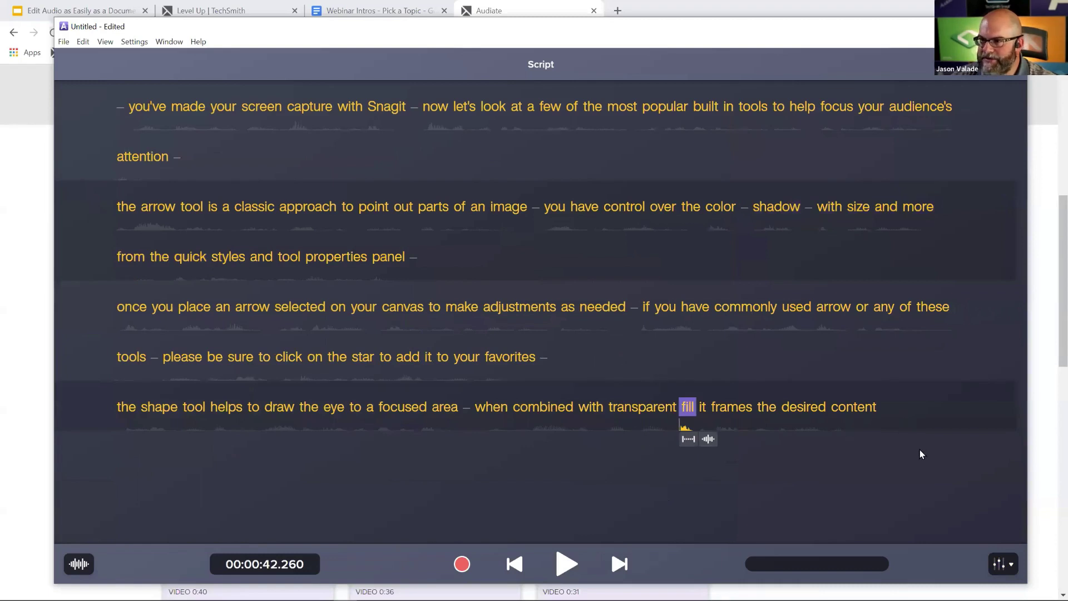
click(920, 449)
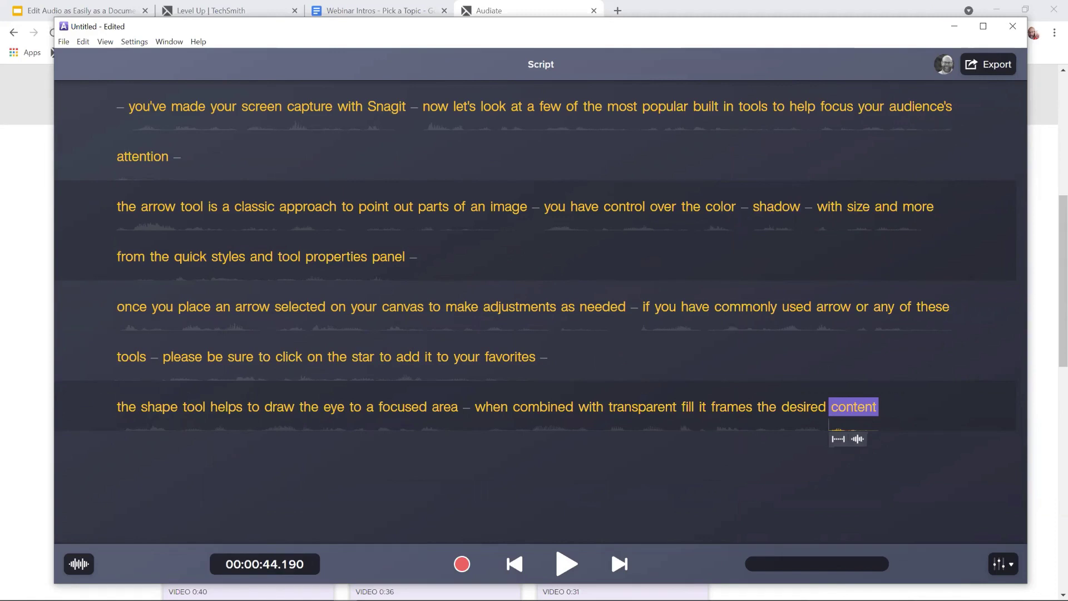
key(ctrl+z)
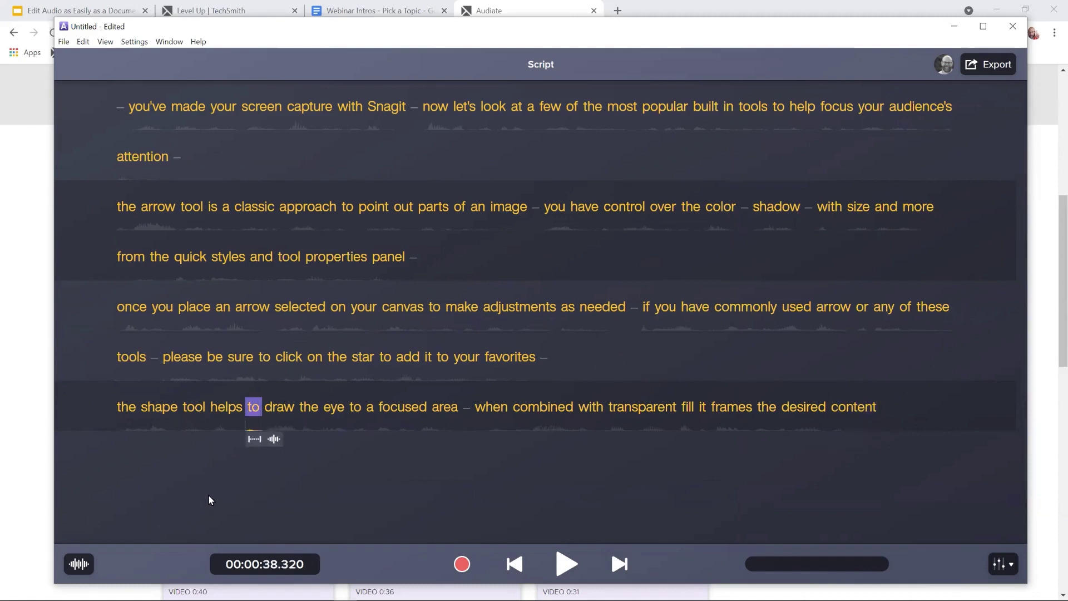
key(ctrl+z)
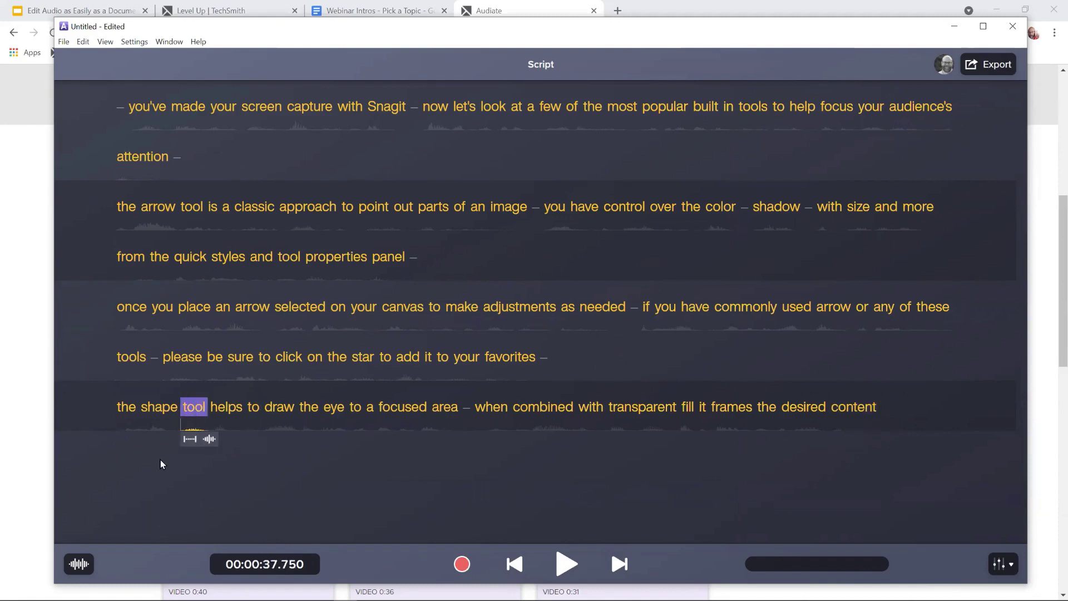
click(318, 438)
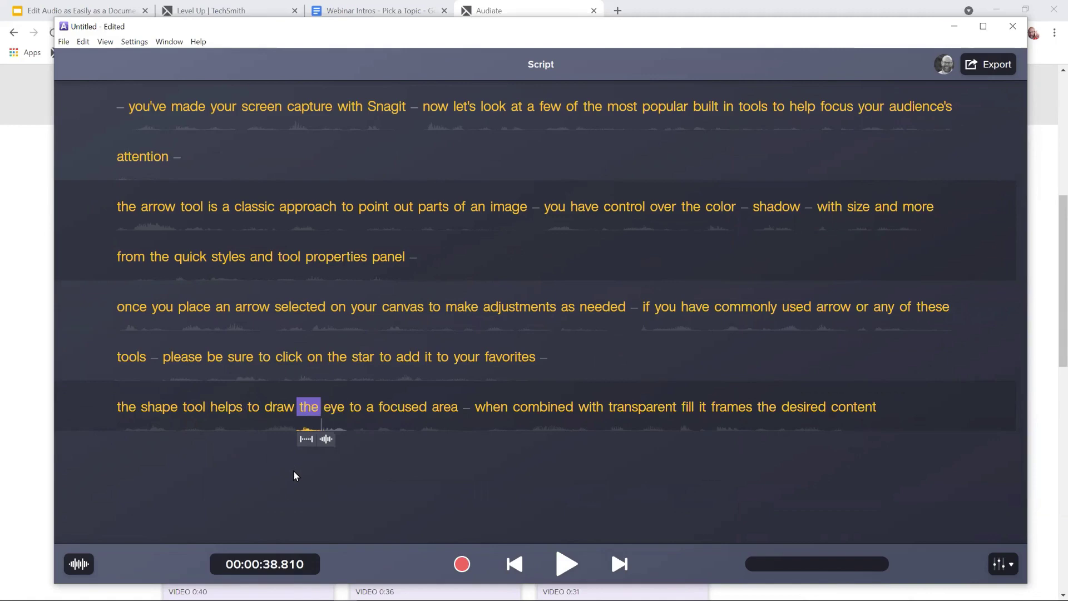
Save the project to the Desktop as an Audiate Project named Webinar.
key(ctrl+s)
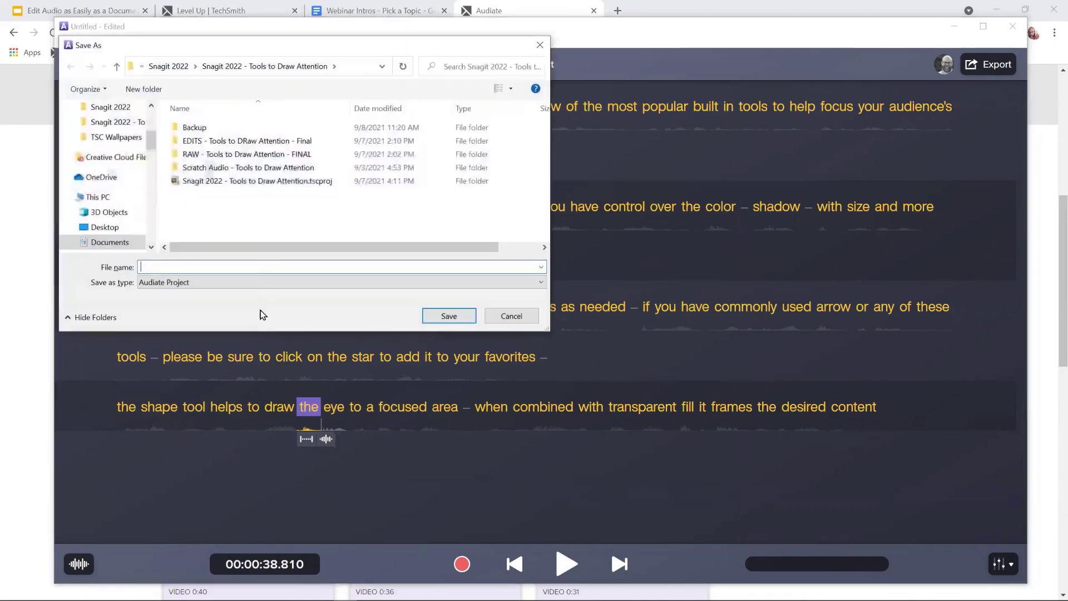
click(102, 229)
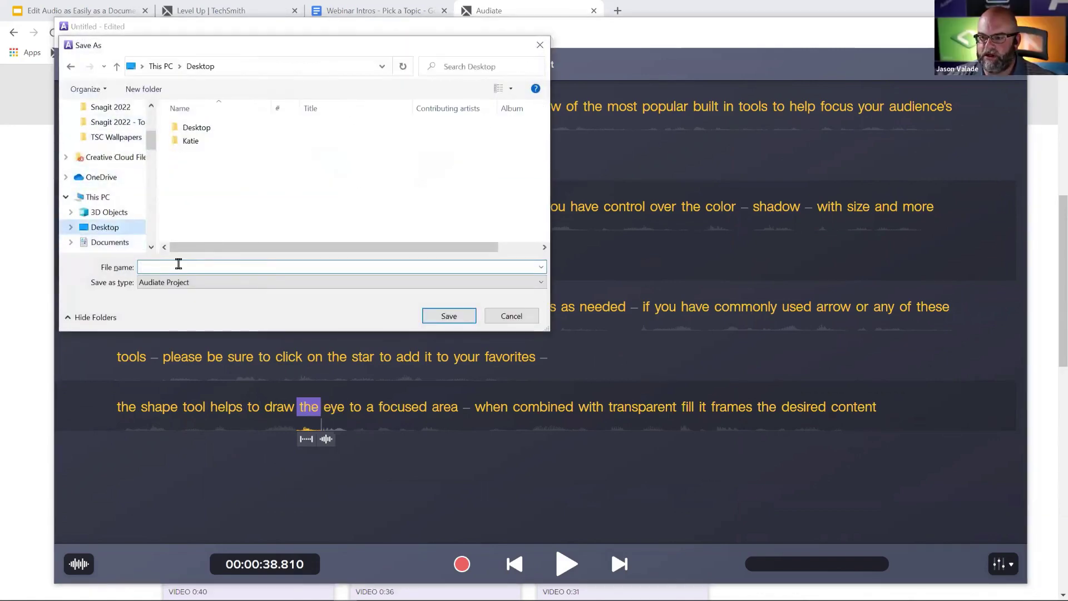
text(Webinar)
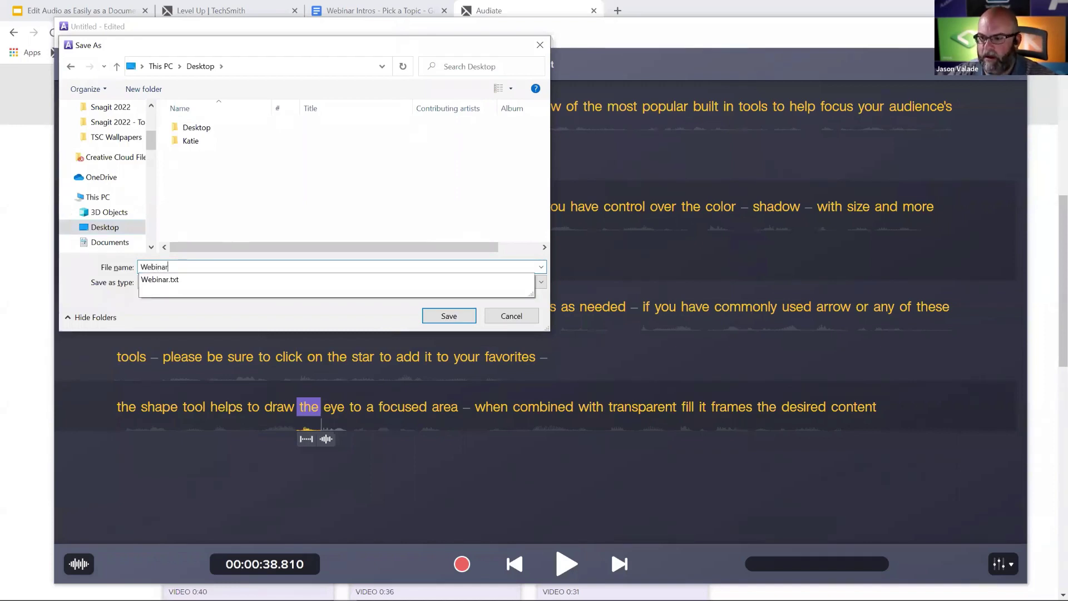
key(Return)
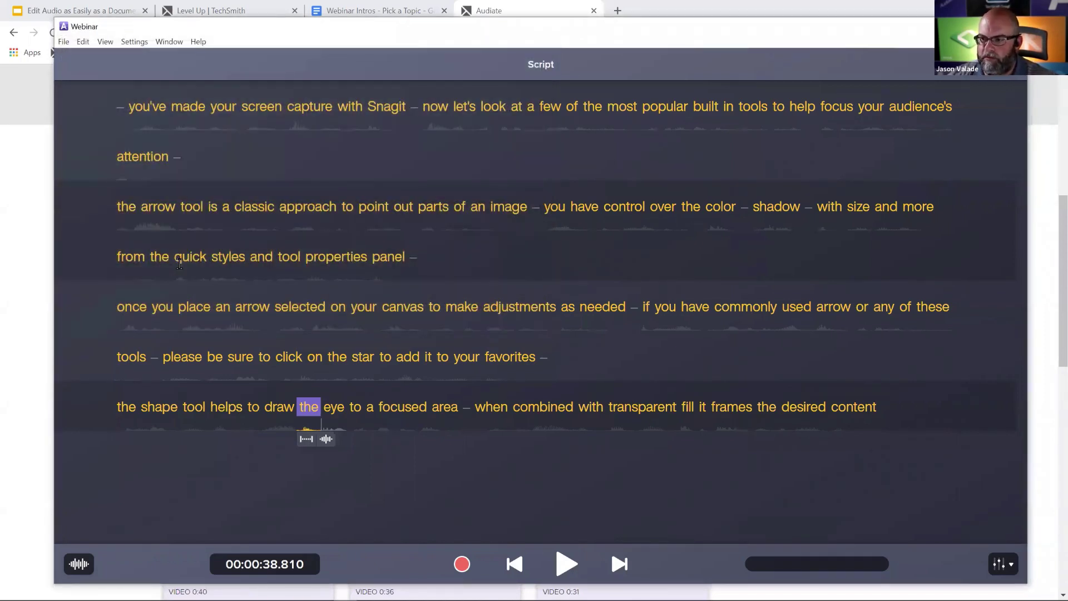
Start a new project and import a recorded audio file from the Desktop into it.
click(64, 42)
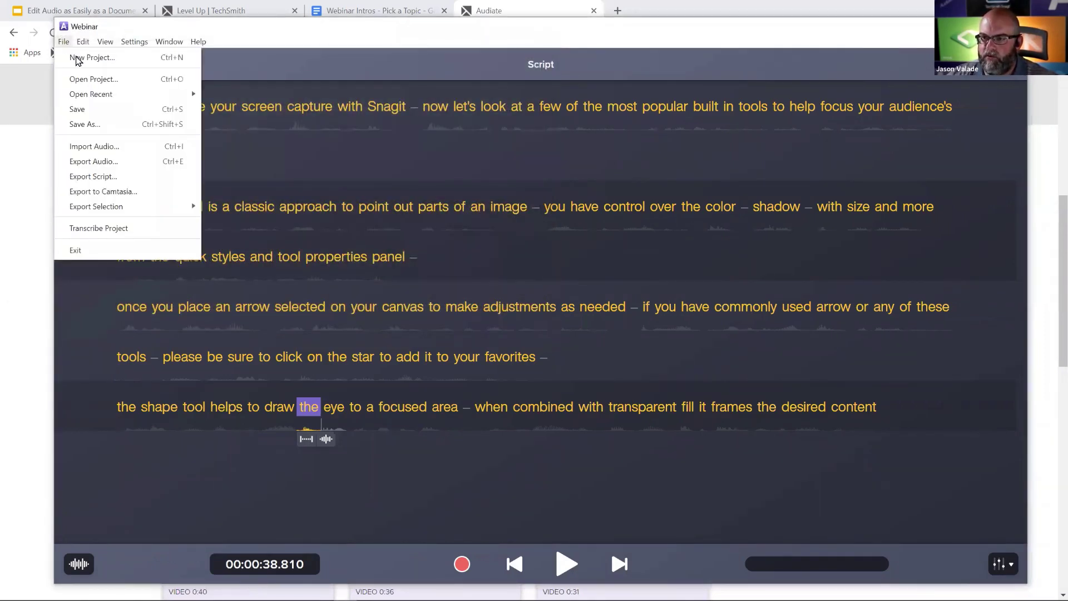
click(79, 59)
click(66, 43)
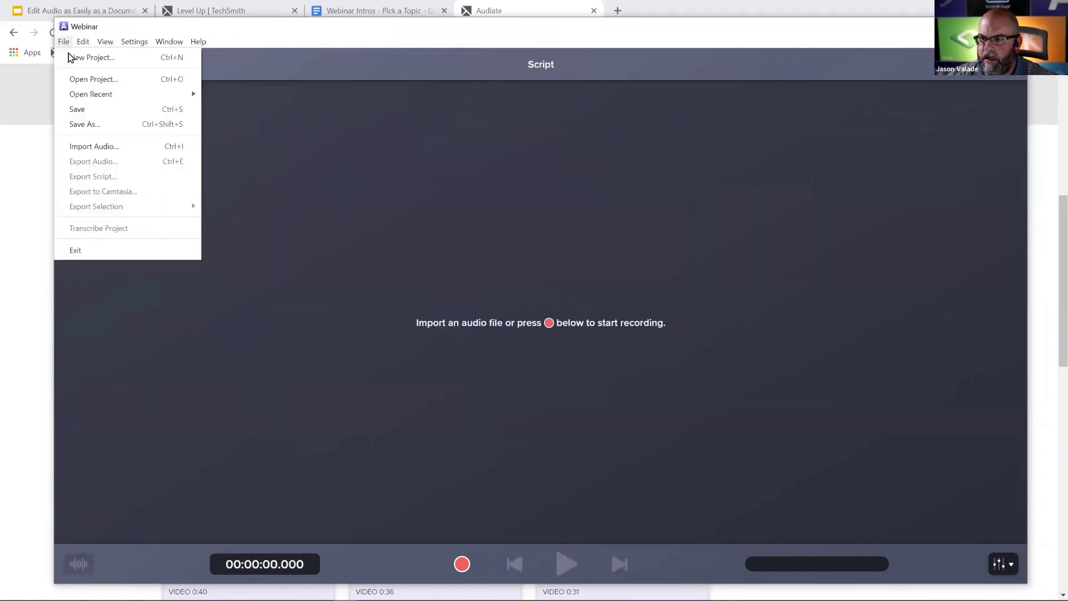
click(106, 146)
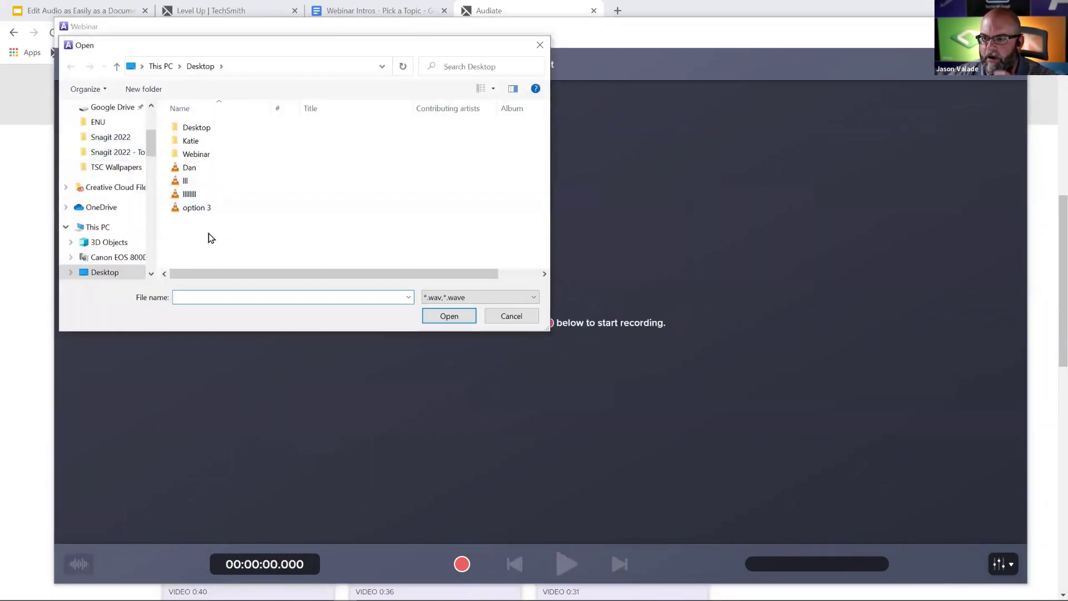
click(441, 296)
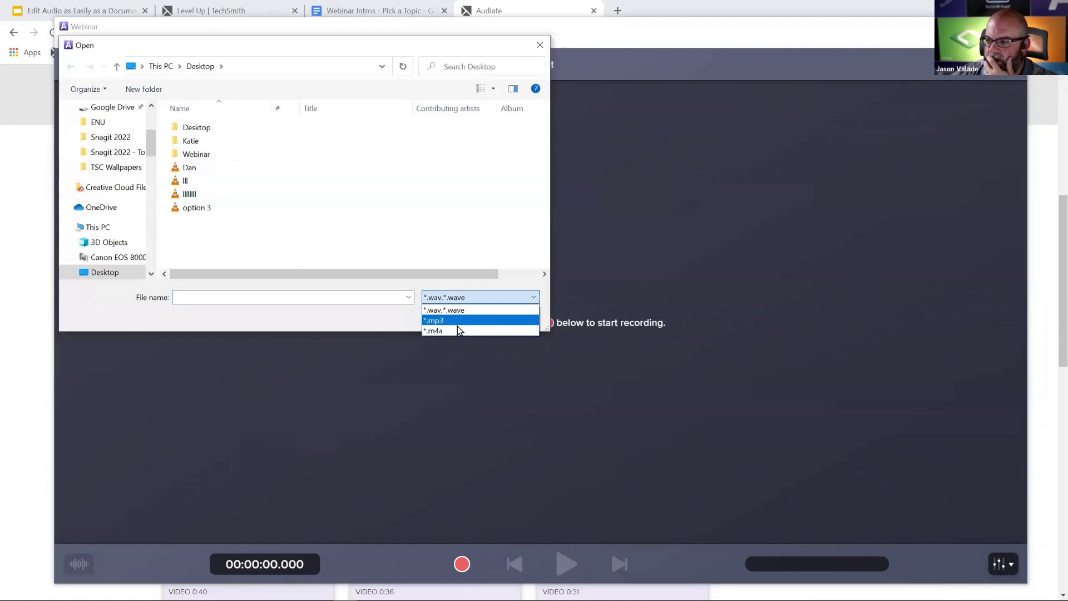
click(458, 330)
double_click(190, 169)
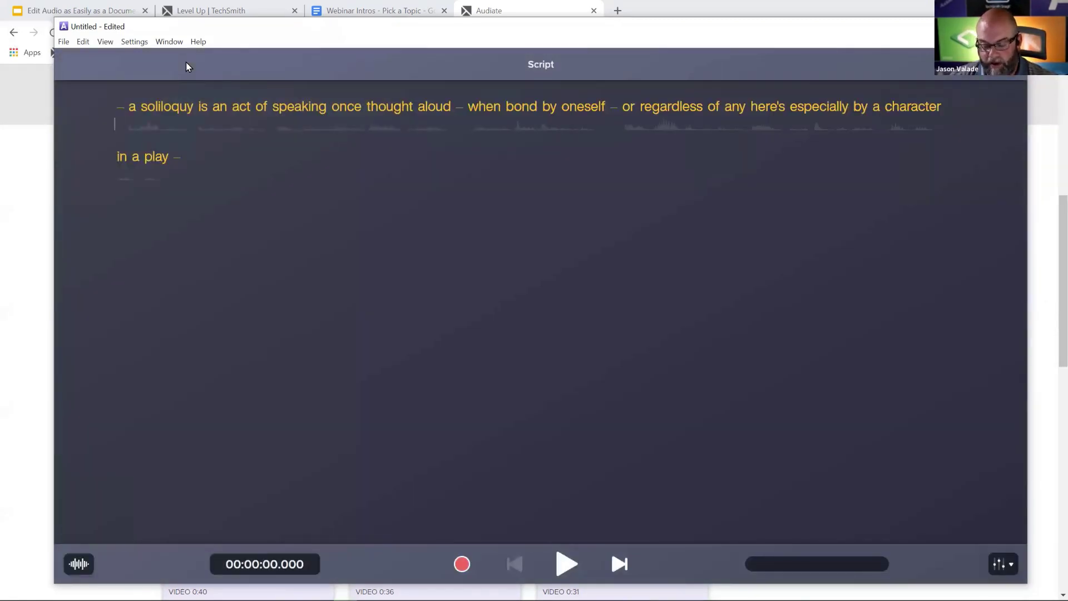
Listen to the imported recording, delete the word "bond" after "when", and play back the edited passage.
key(space)
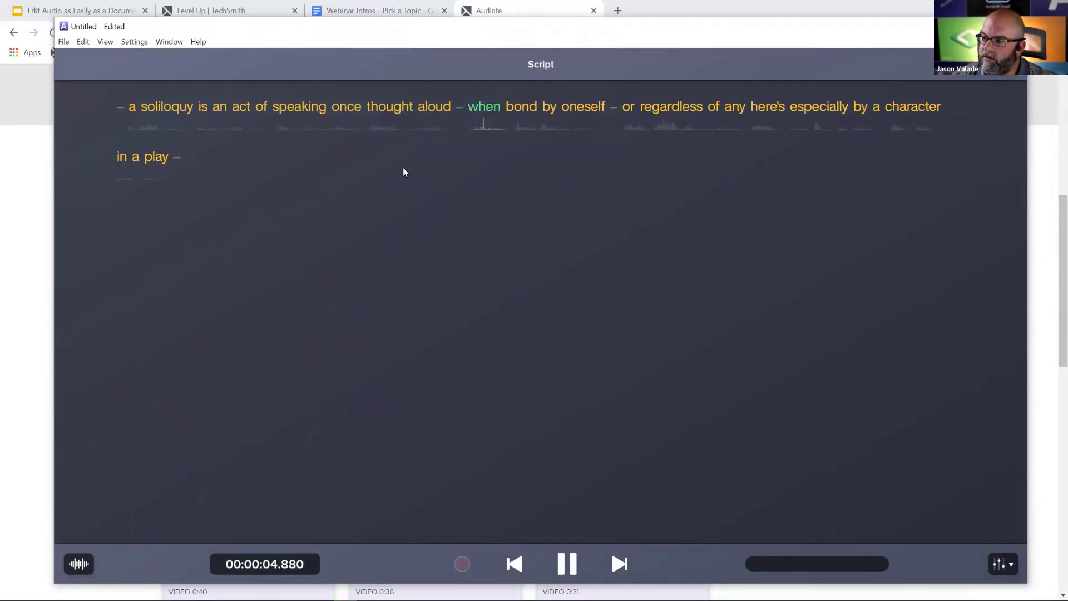
key(space)
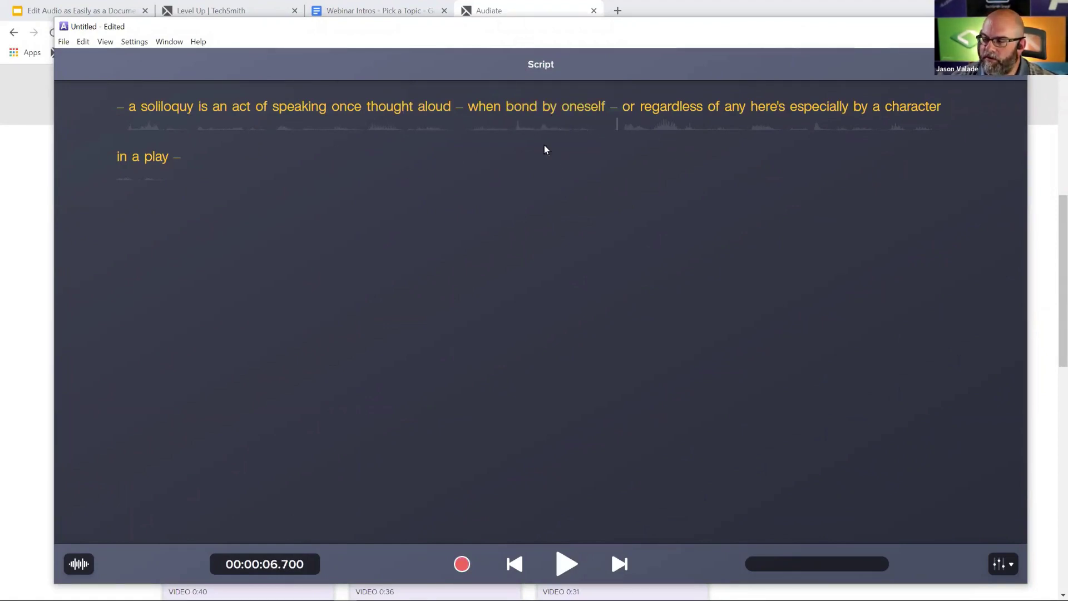
double_click(519, 98)
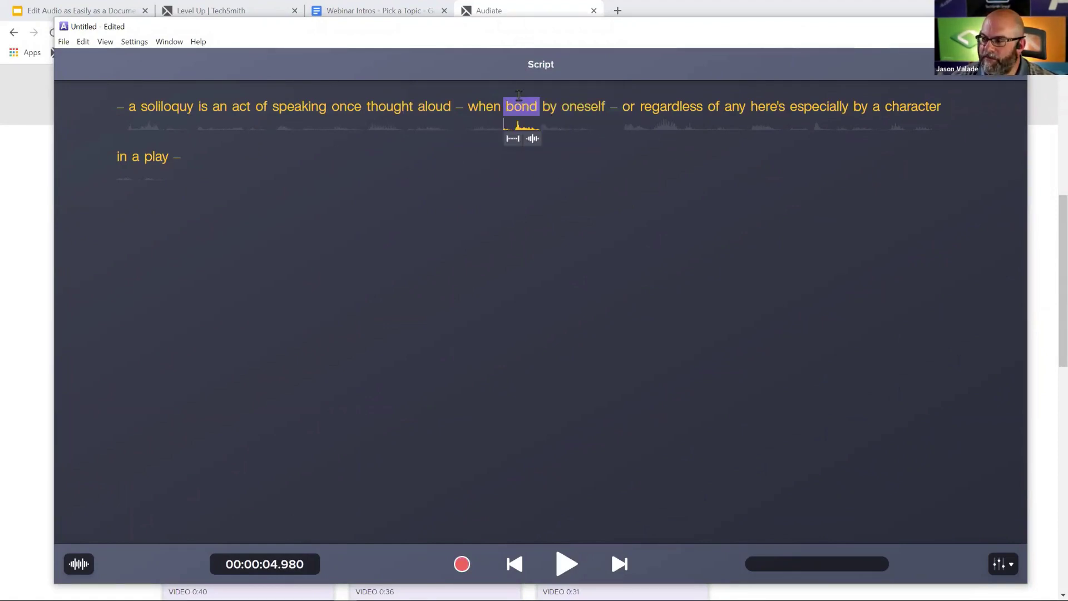
key(Delete)
key(space)
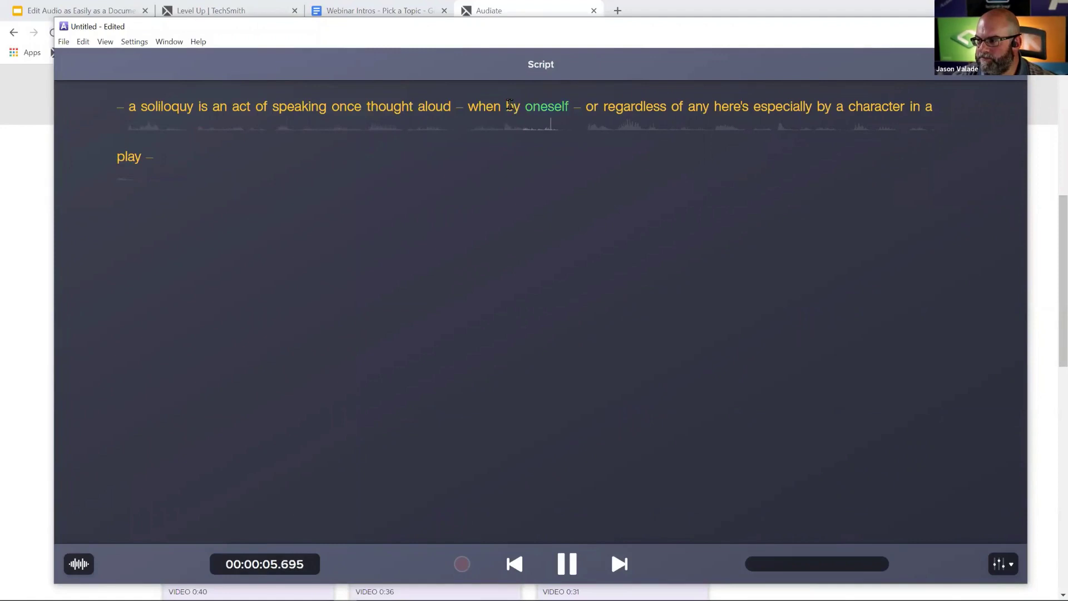
key(space)
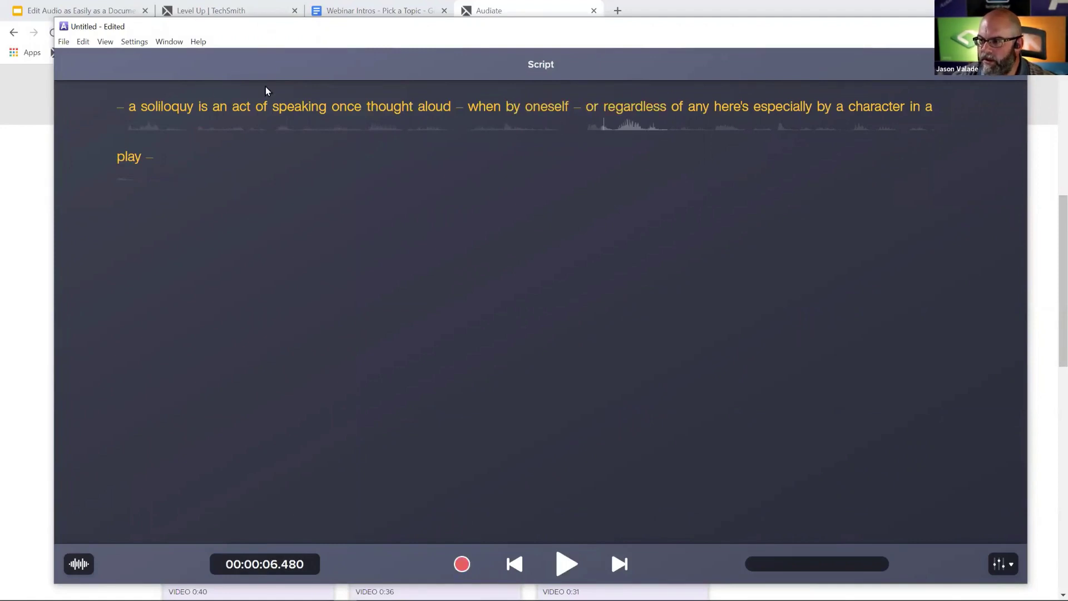
Silence all pauses in the recording and play it back from the beginning.
click(83, 42)
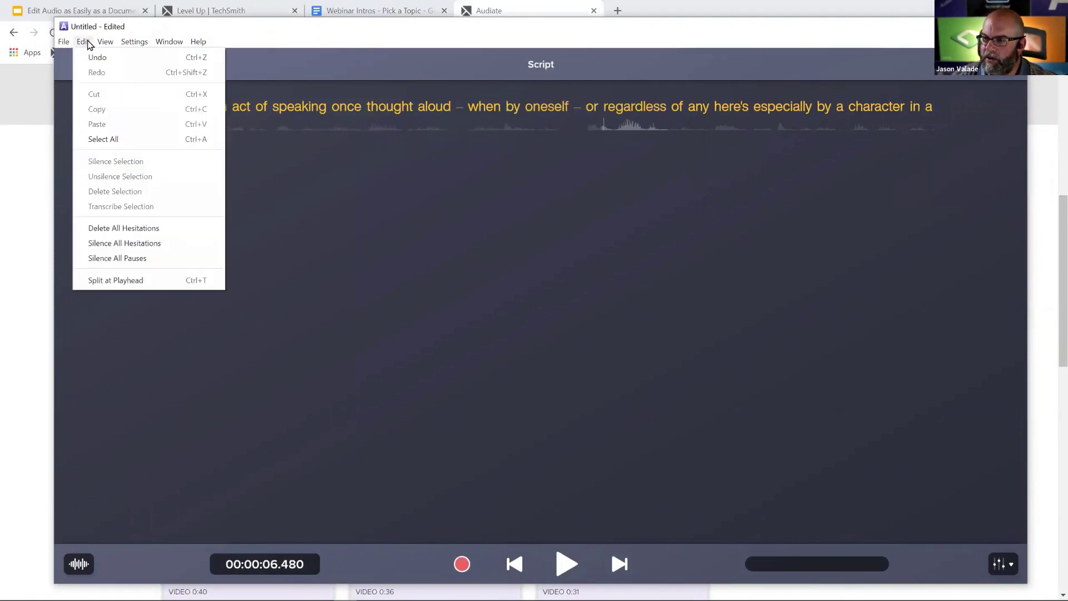
click(137, 258)
click(113, 115)
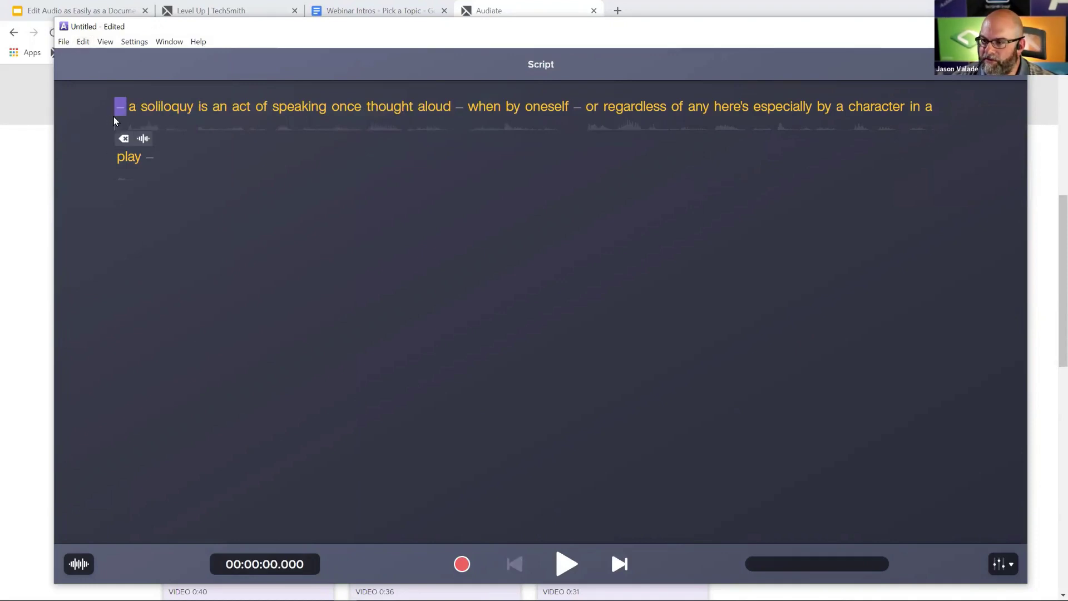
key(space)
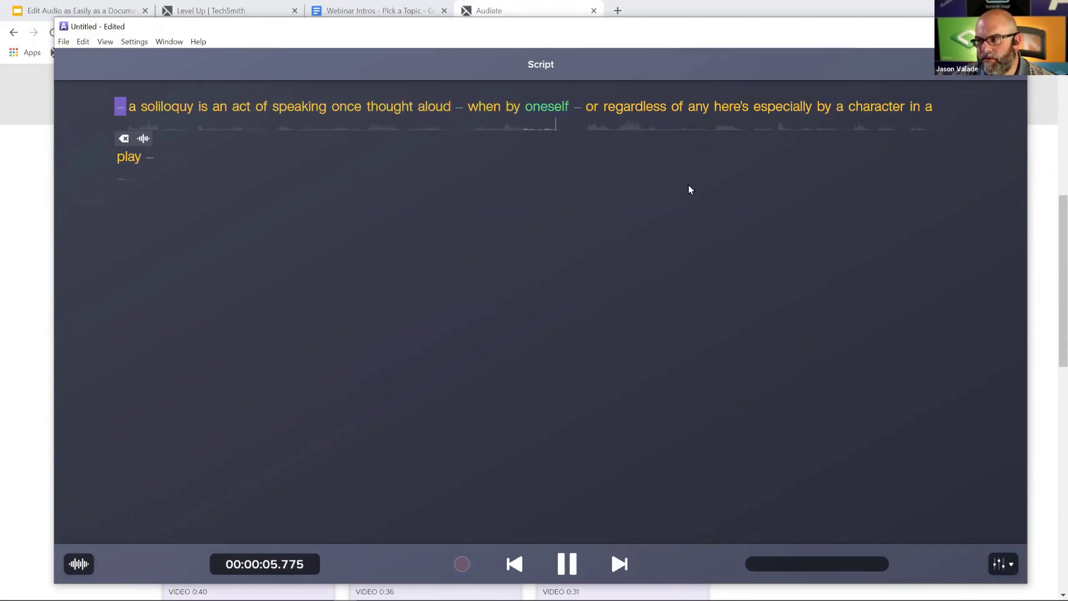
key(space)
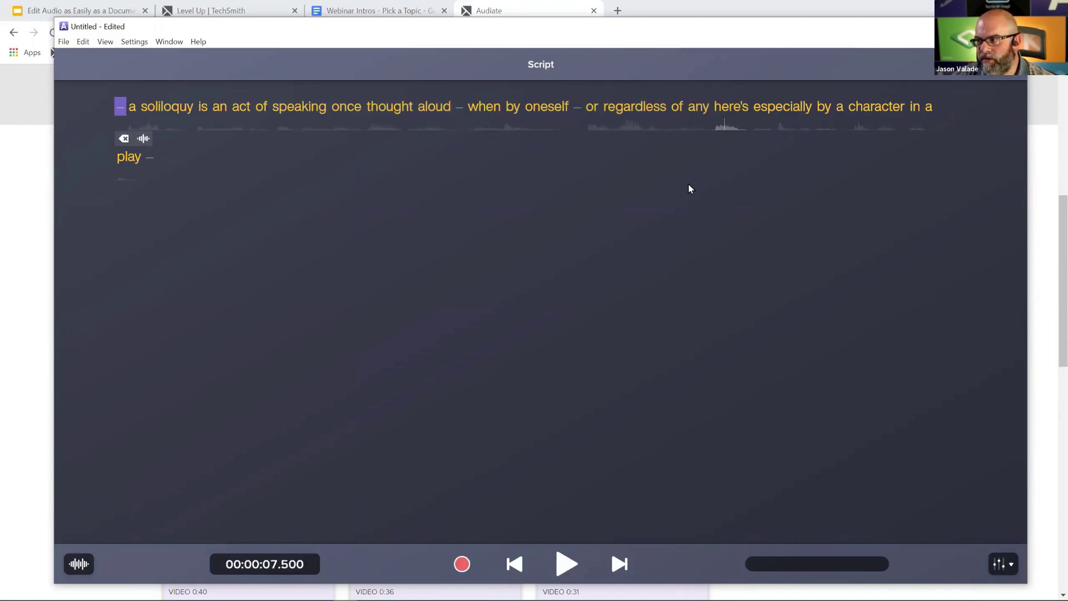
Show the audio effects and apply Remove Noise, DeClipper and Volume Leveler to the recording.
click(1004, 565)
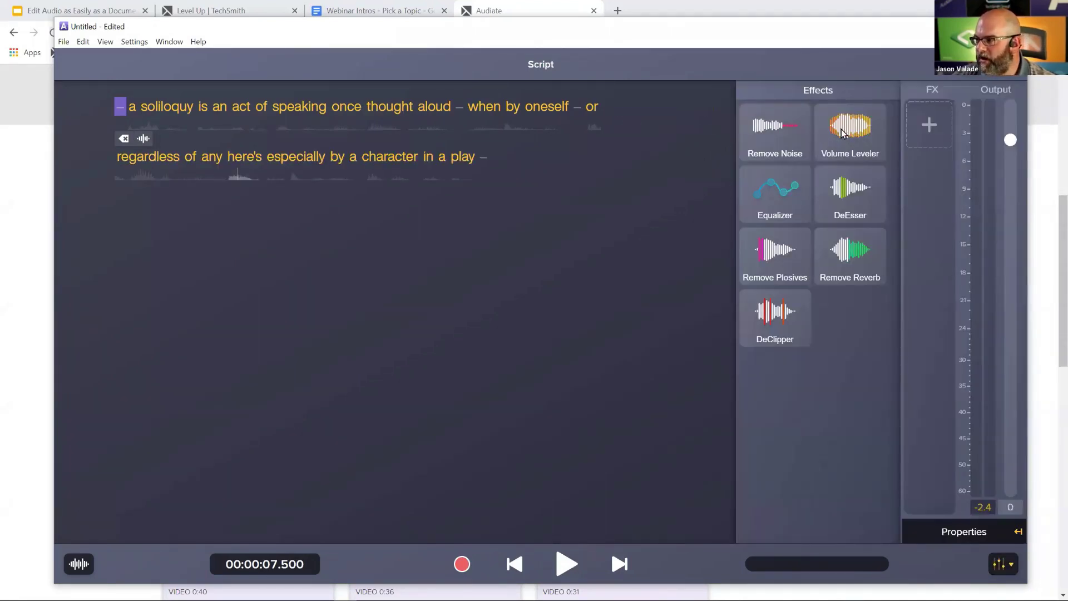
click(784, 146)
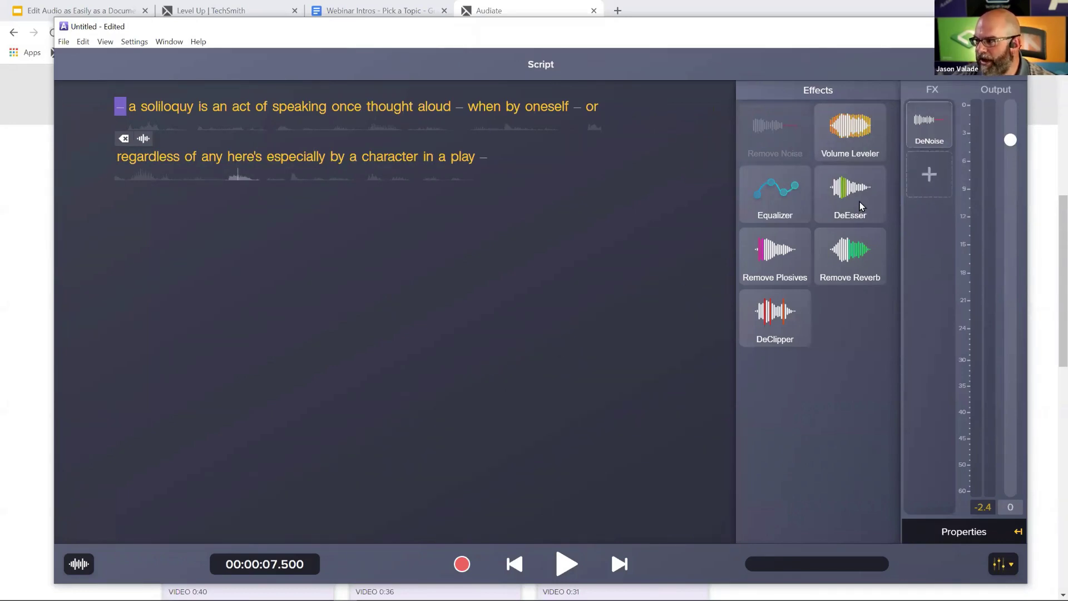
click(793, 322)
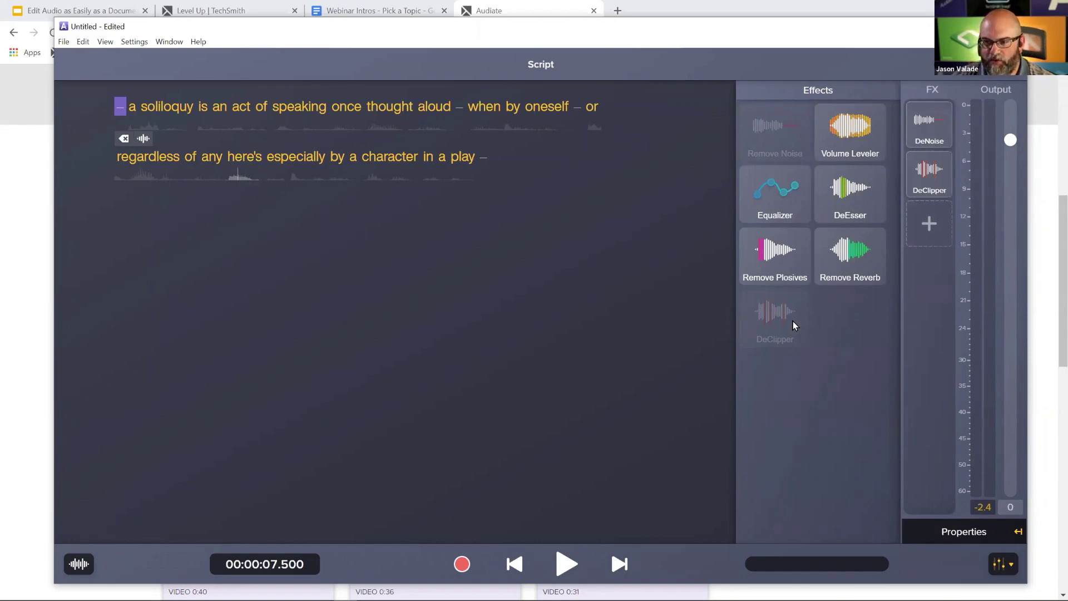
click(829, 143)
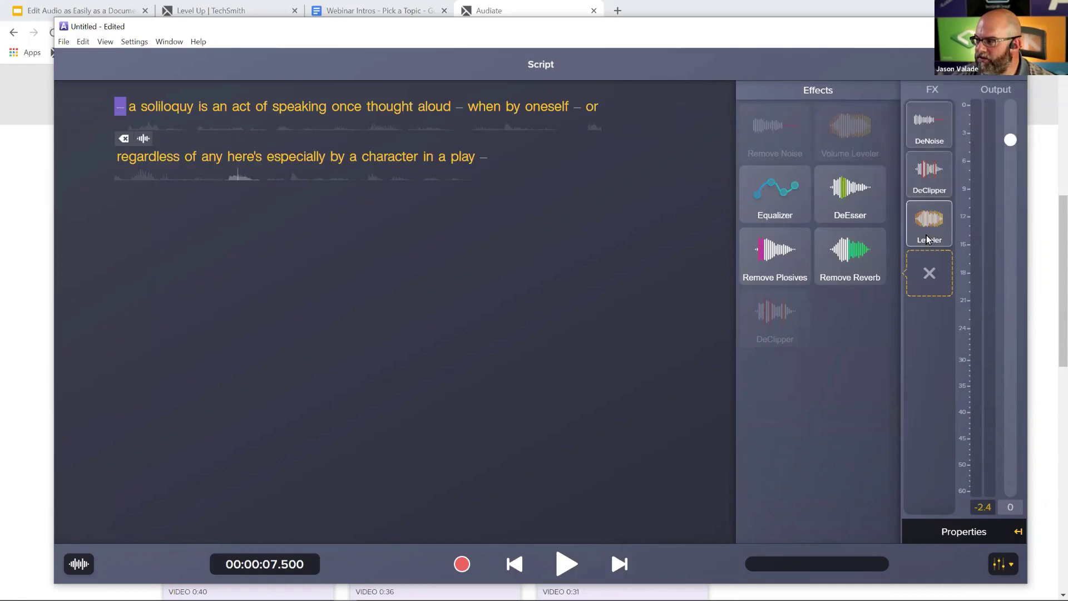
Play the recording from its first word to hear the applied effects, and move the selection to "thought".
click(267, 261)
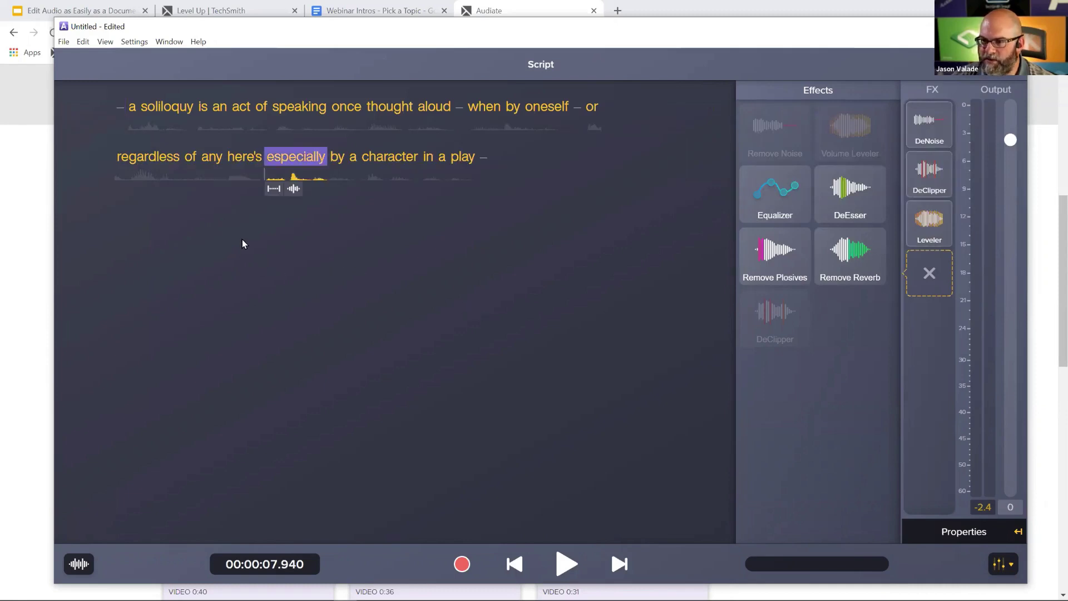
click(133, 109)
key(space)
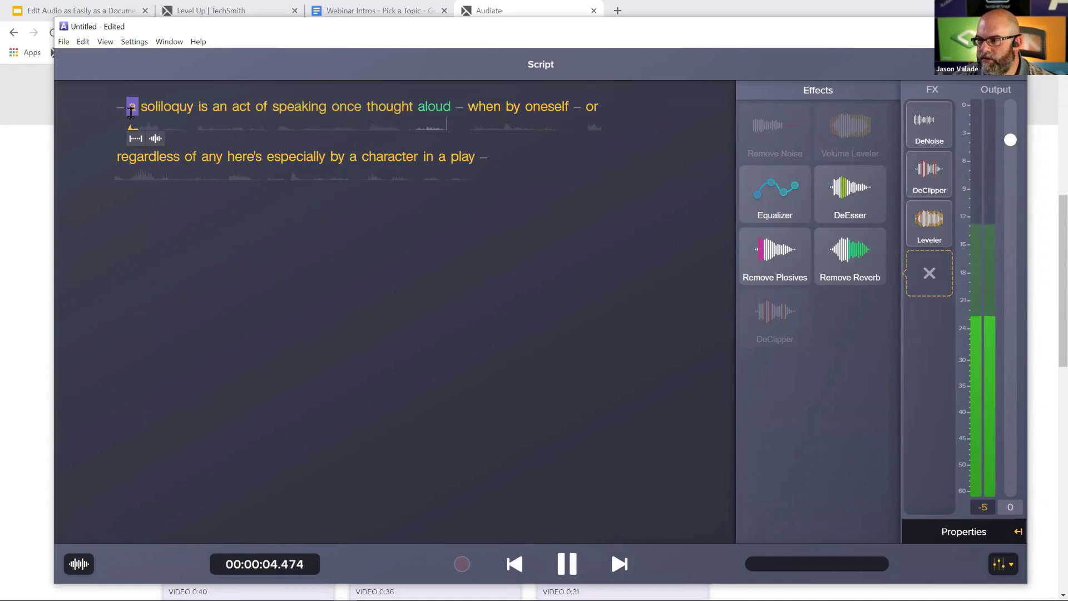
key(space)
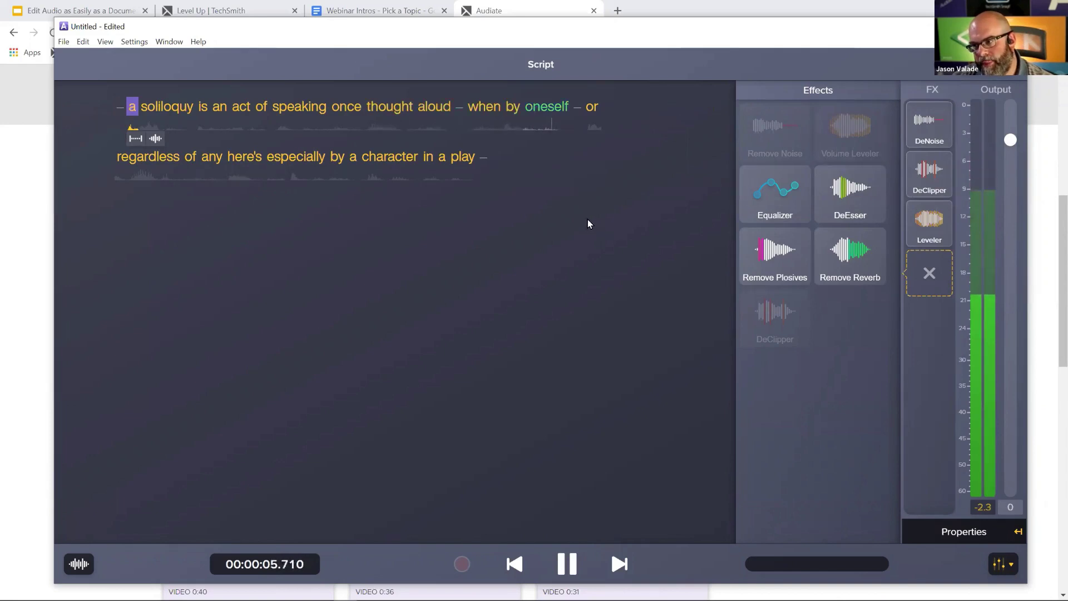
key(space)
click(392, 107)
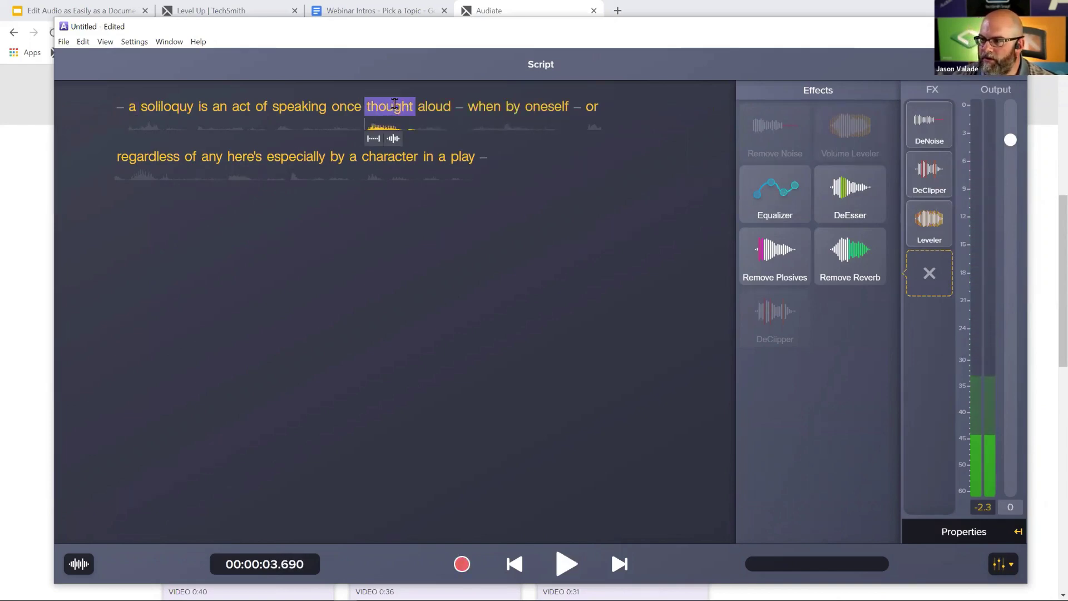
Review the Volume Leveler properties and set the Remove Noise effect's processing to 56.
click(912, 240)
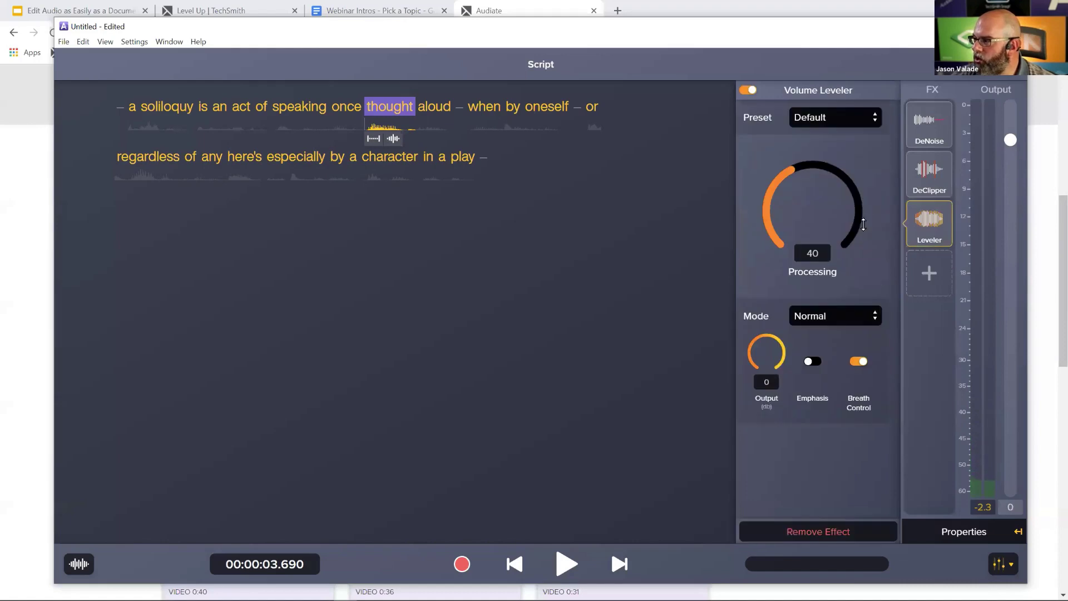
drag(822, 194, 823, 170)
click(923, 135)
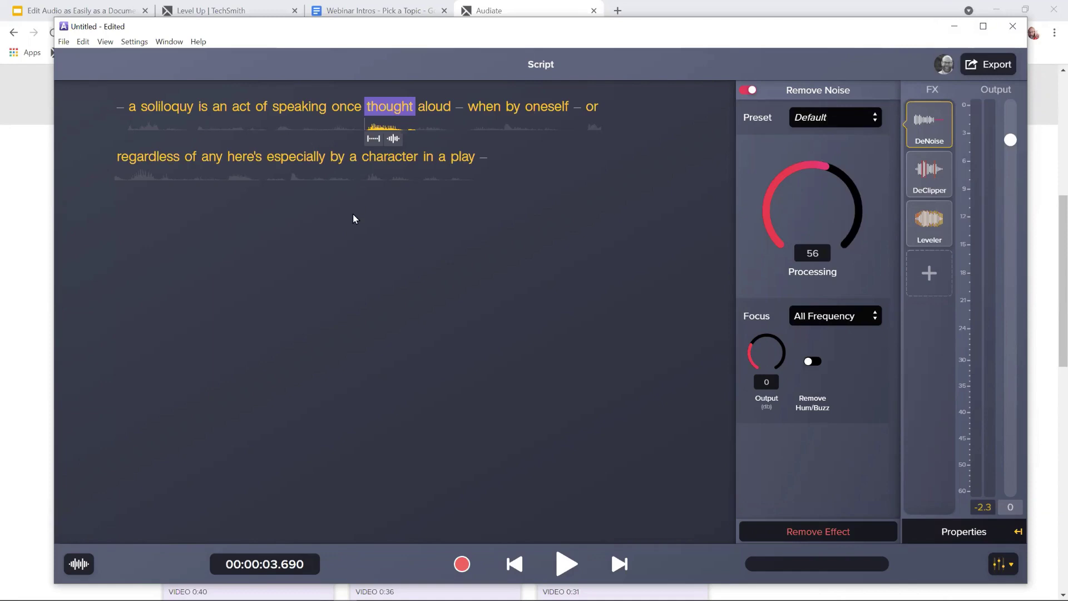
key(Down)
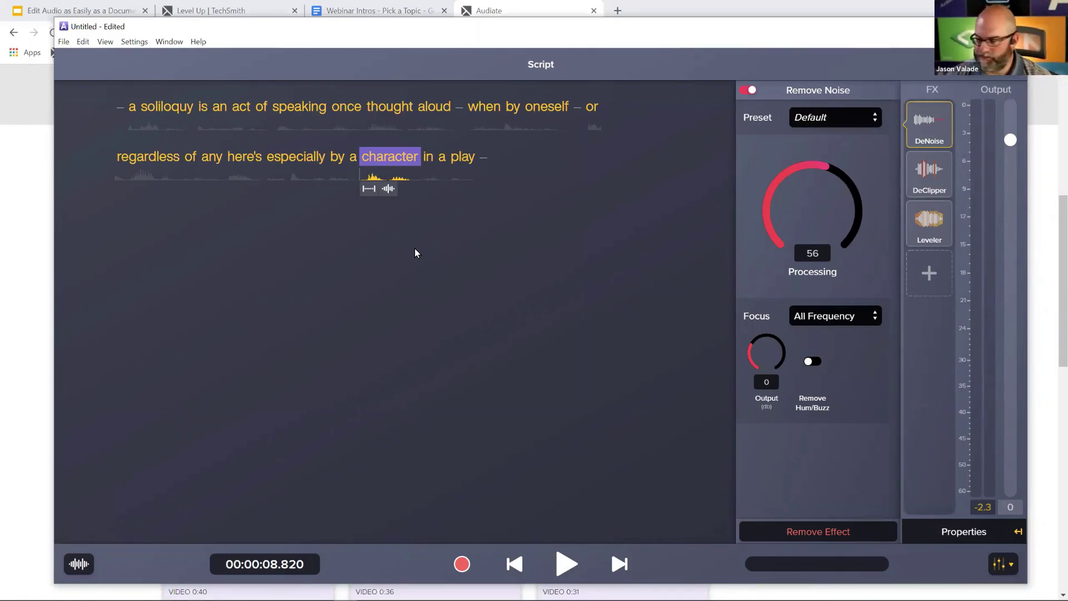
Open the recent Webinar project without saving the current recording.
click(64, 42)
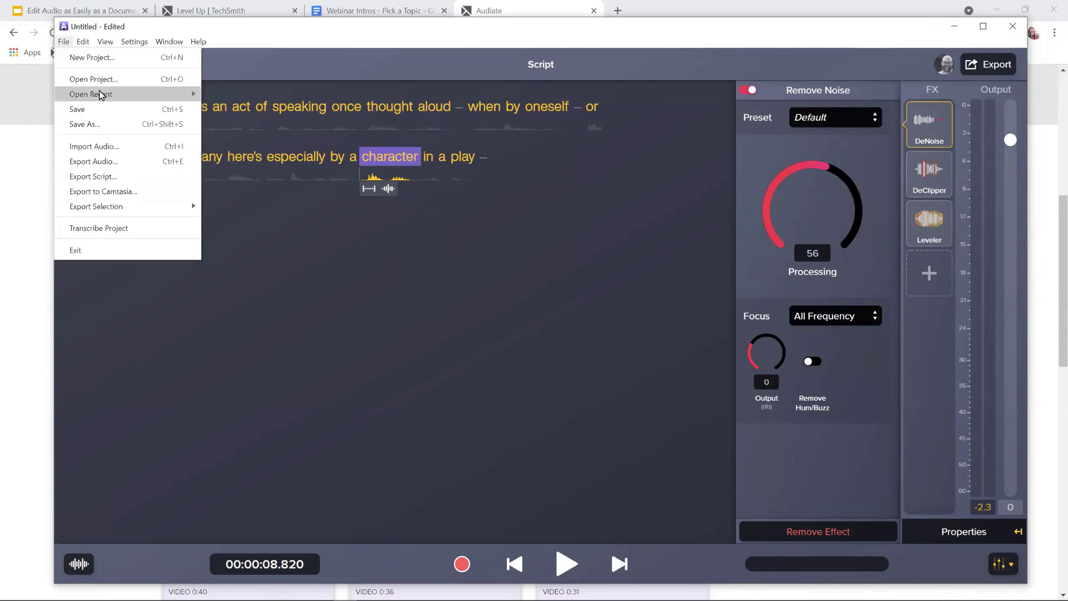
mouse_move(101, 95)
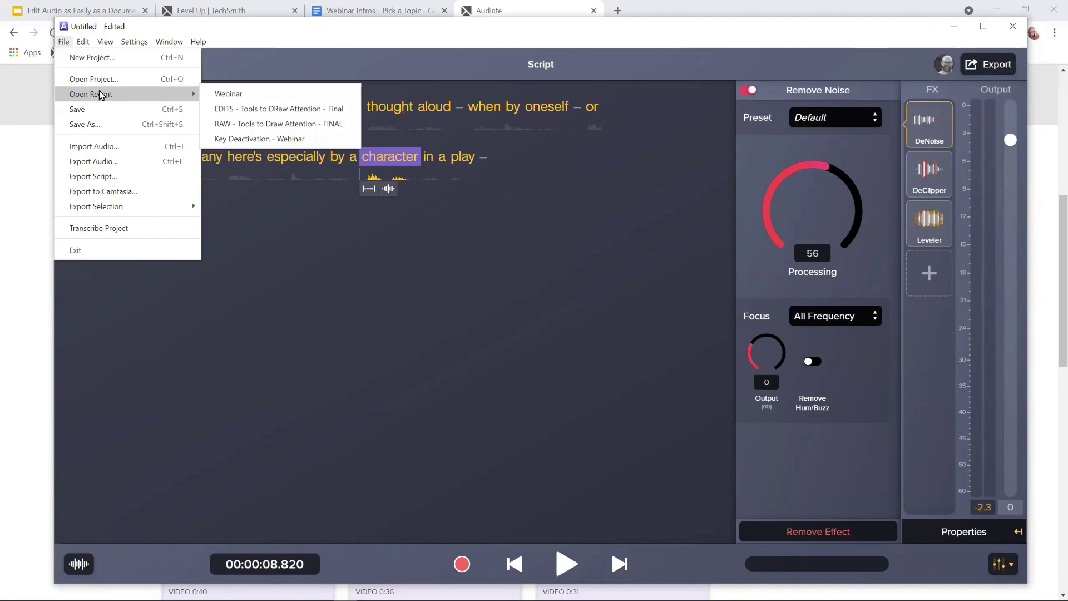
click(227, 94)
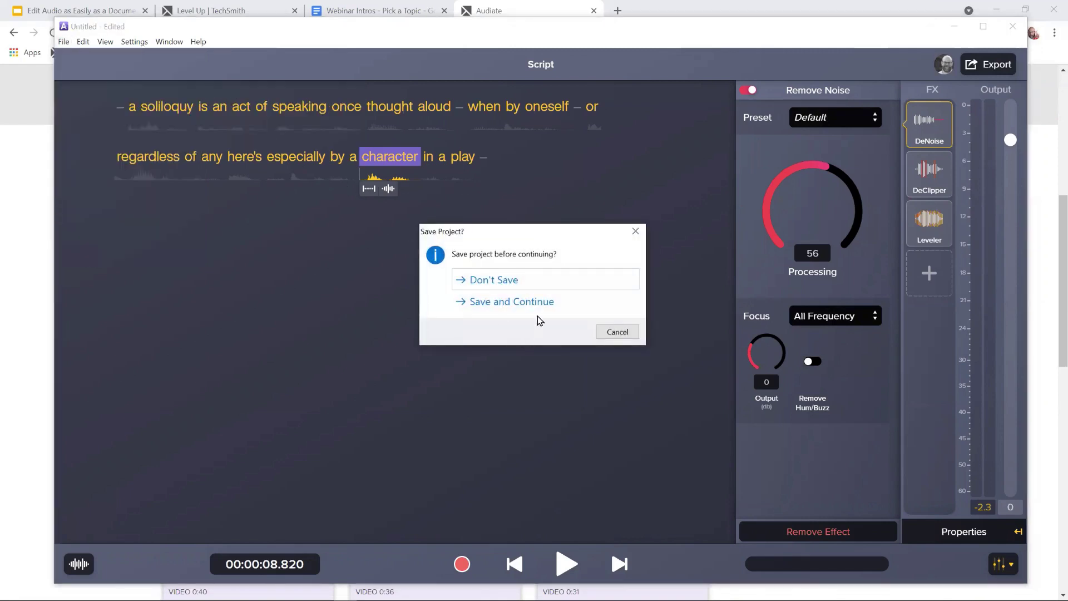
click(492, 281)
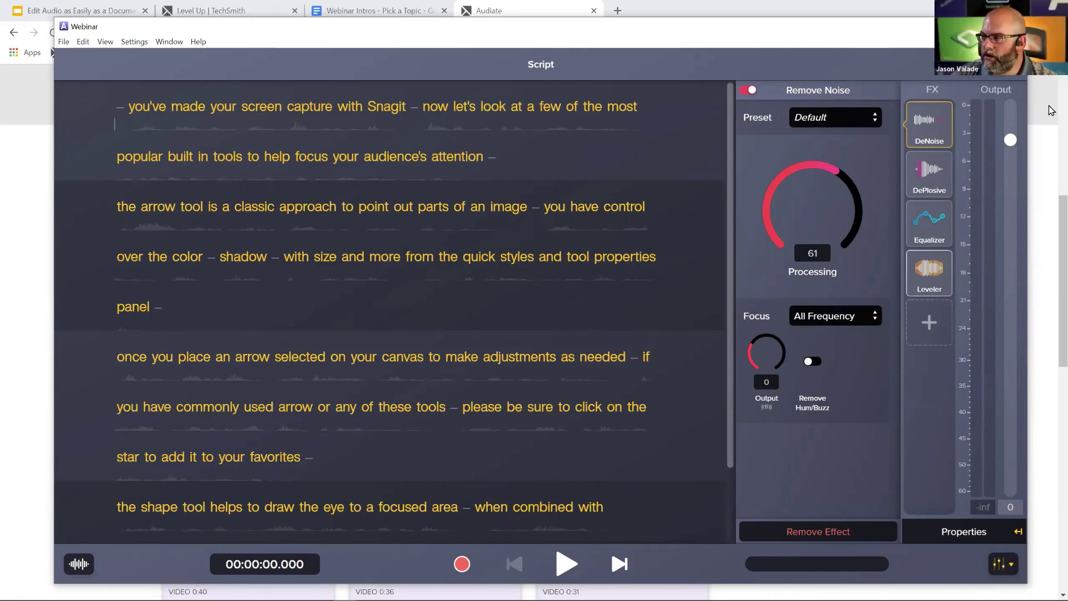
Export the Webinar audio to the Media Bin of a new Camtasia project and dismiss the sign-in error.
click(989, 64)
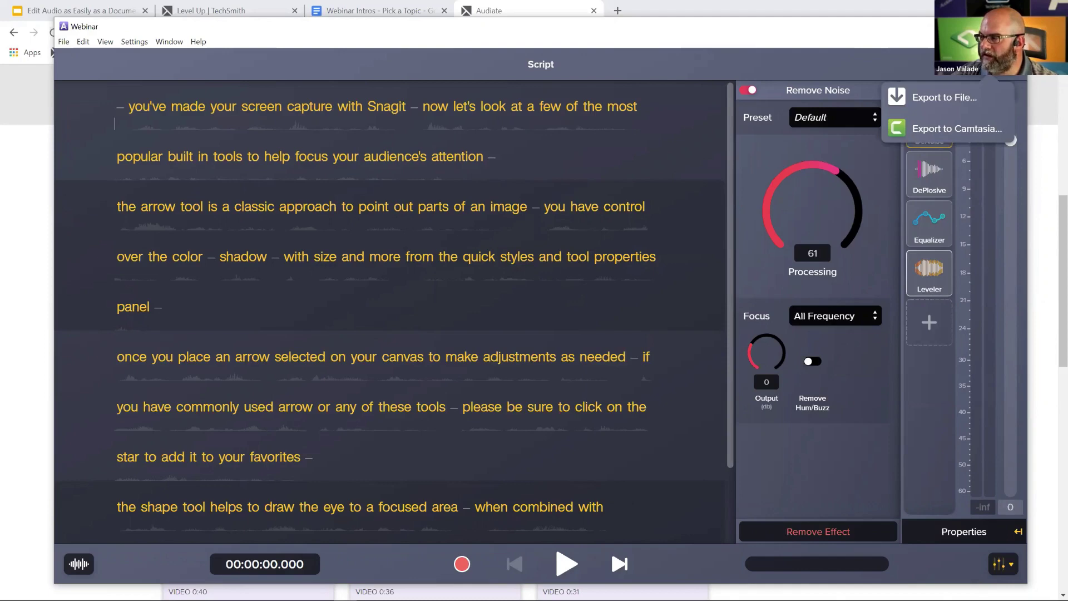
click(957, 128)
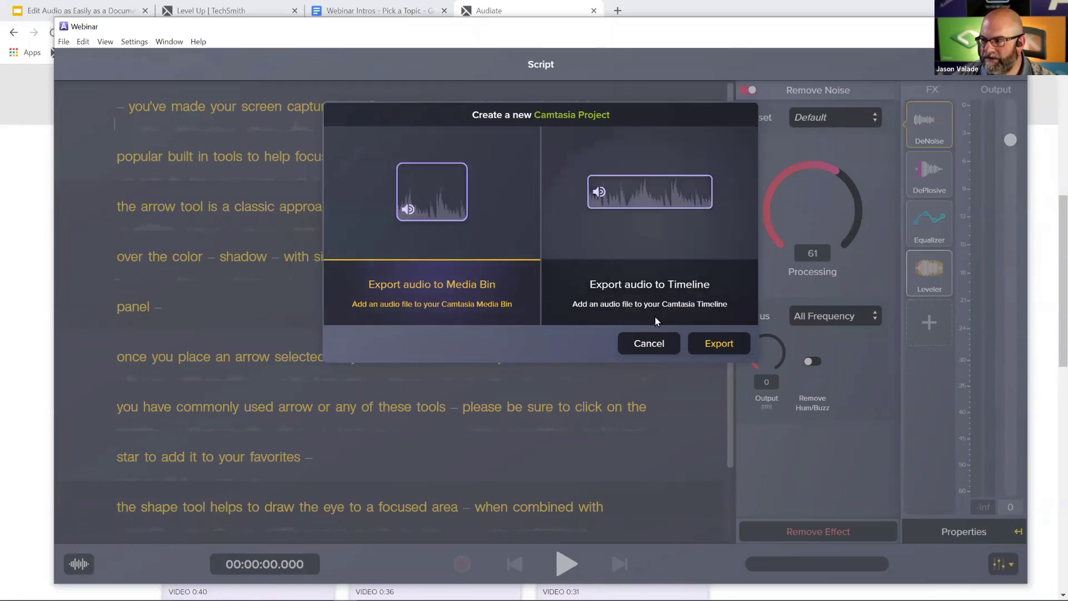
click(714, 345)
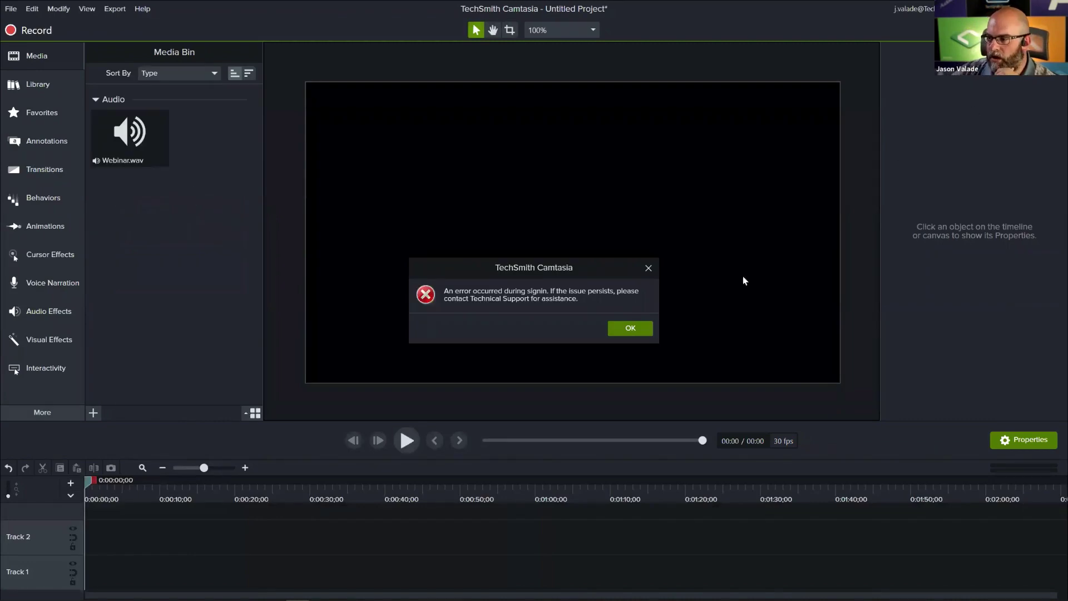
click(629, 331)
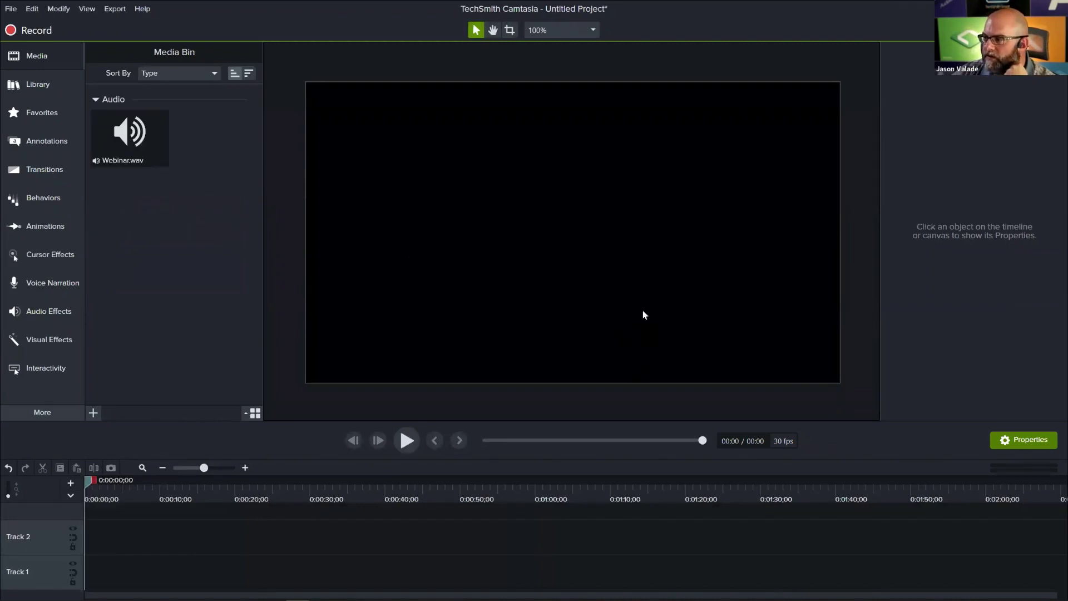
Add Webinar.wav to the timeline, fit the timeline to the clip, and play it from the start.
click(105, 137)
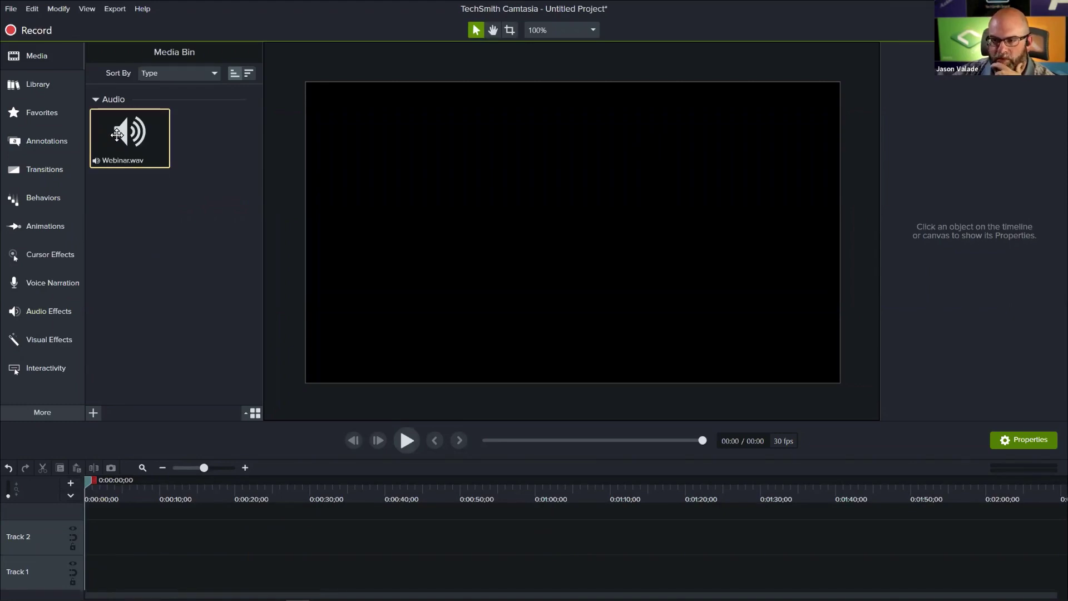
right_click(127, 139)
click(161, 146)
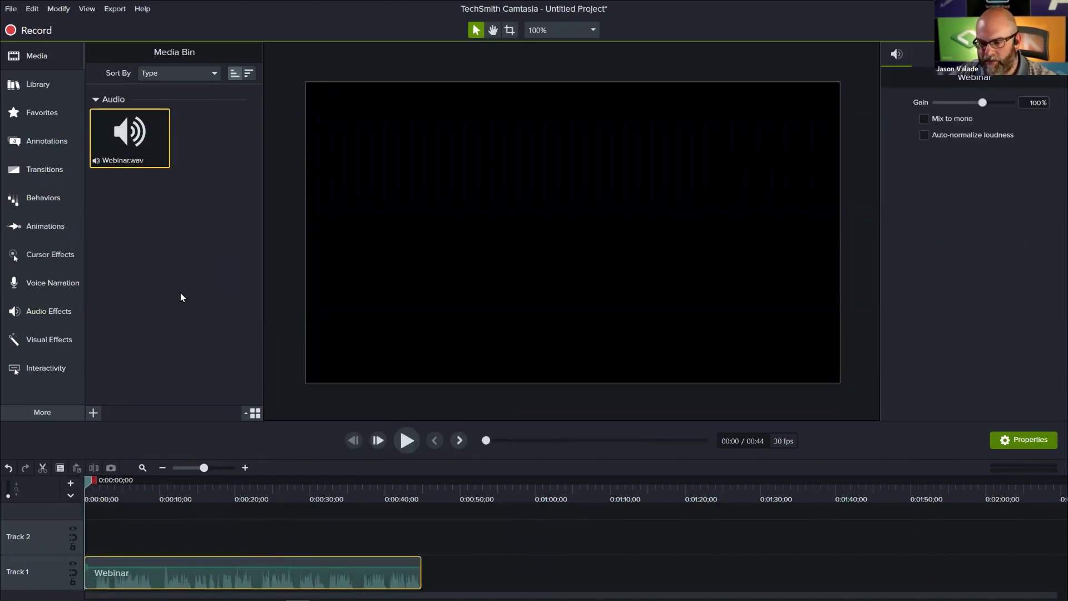
click(149, 469)
key(space)
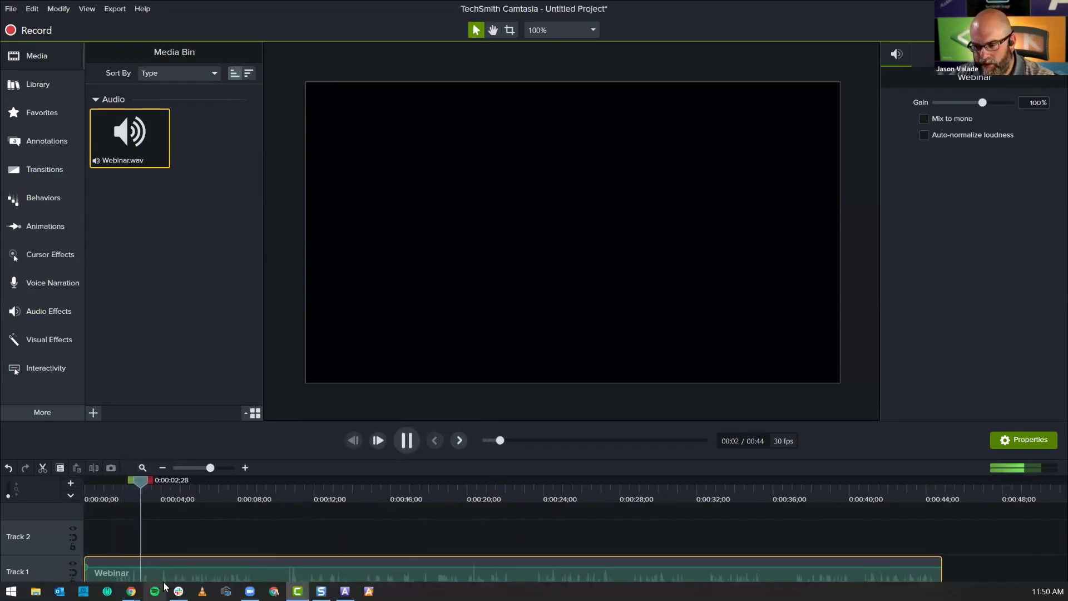
mouse_move(257, 587)
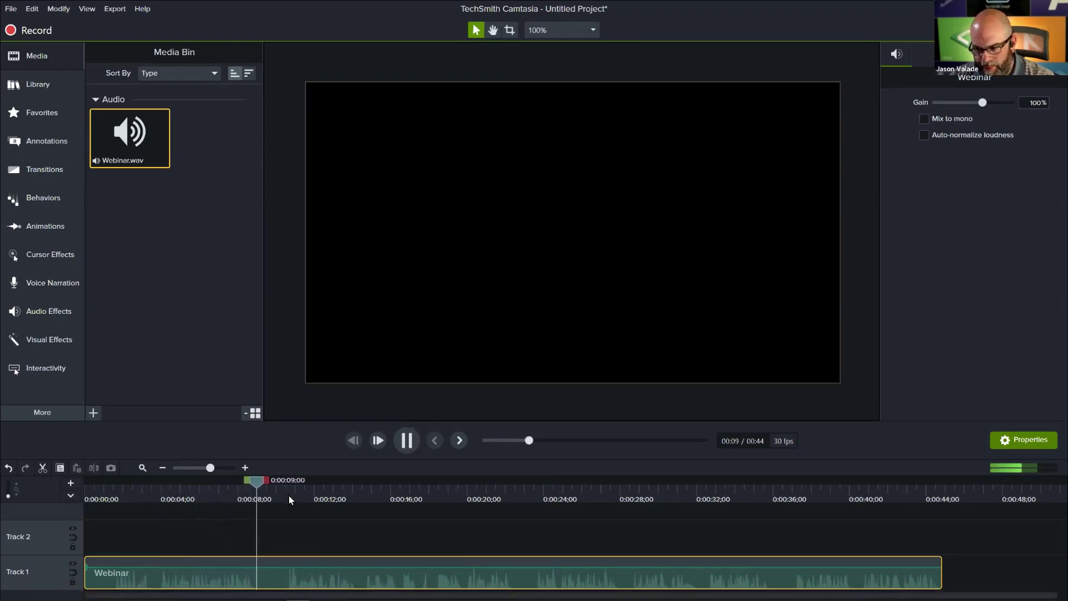
Stop playback, split the Webinar clip at 0:00:09;16, and move its second part about 3 seconds later on Track 1.
key(space)
key(s)
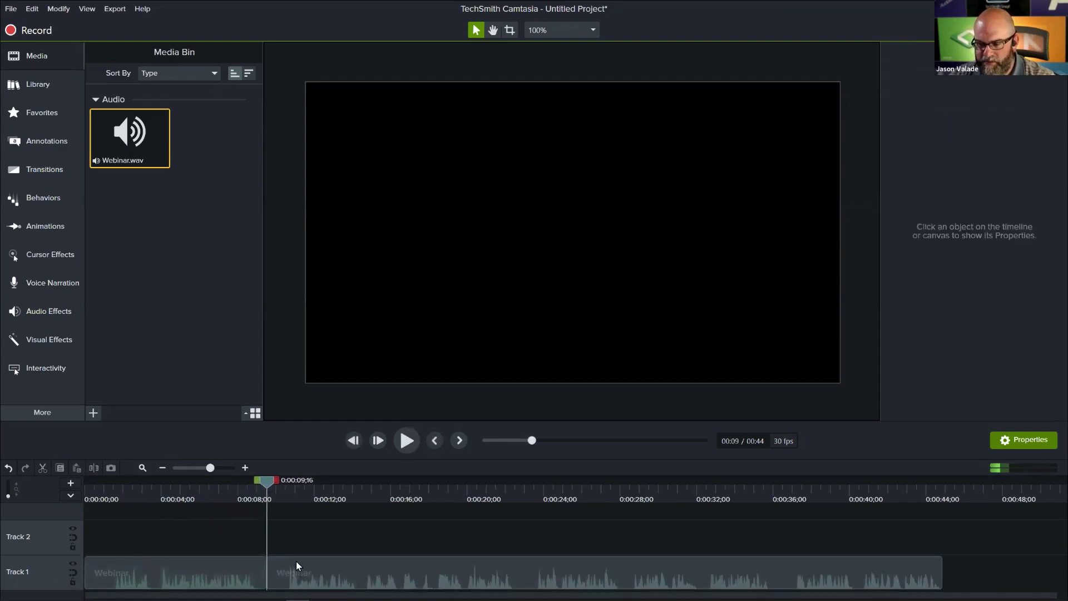
drag(296, 561, 348, 574)
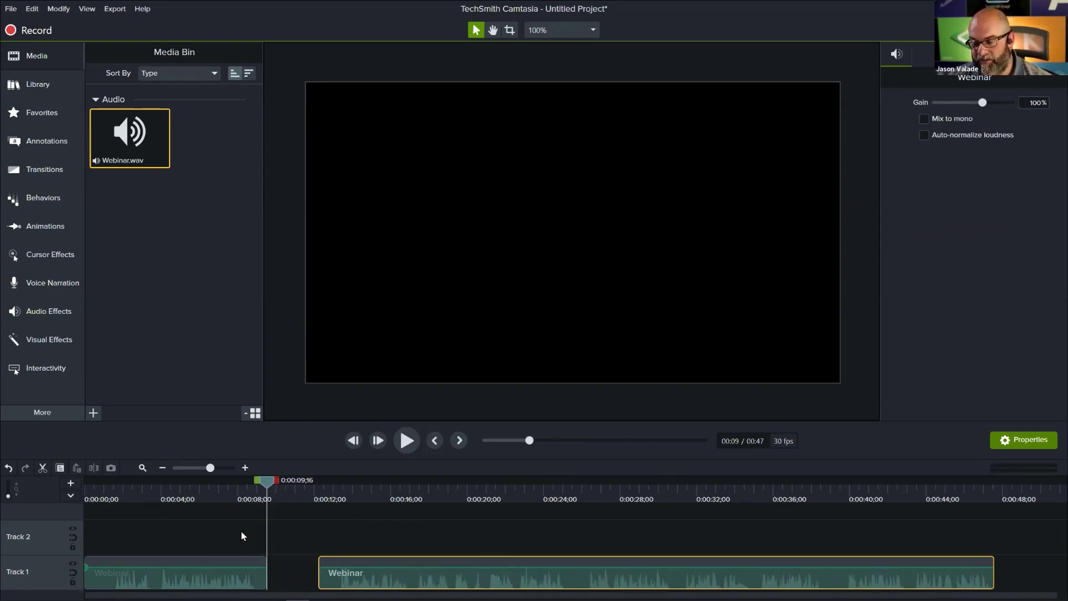
Open the recent project Snagit 2022 - Tools to Draw Attention.tscproj without saving the untitled project.
click(10, 9)
mouse_move(85, 68)
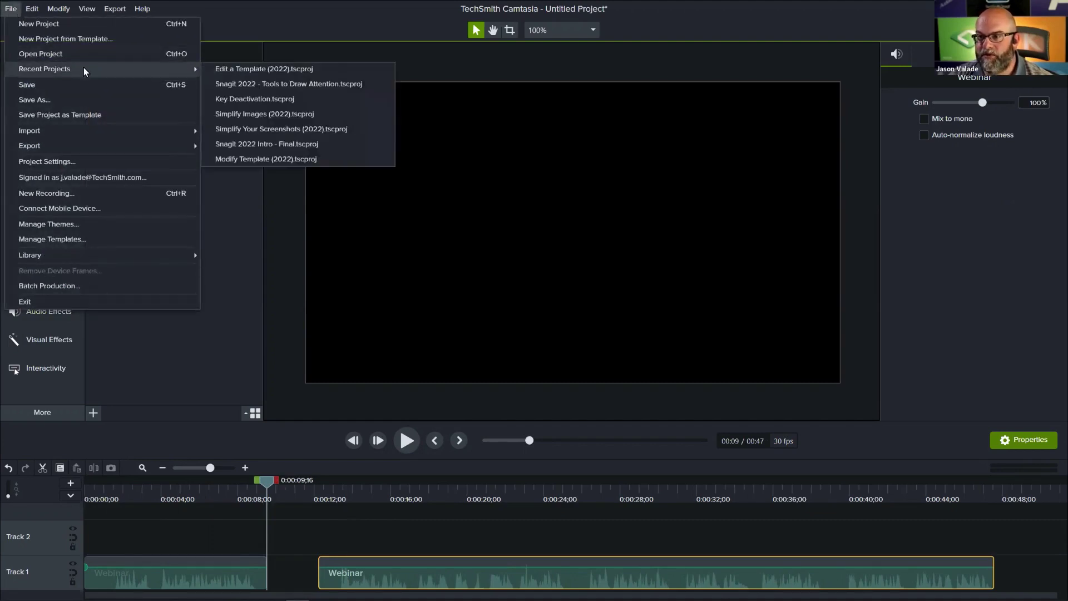
click(280, 84)
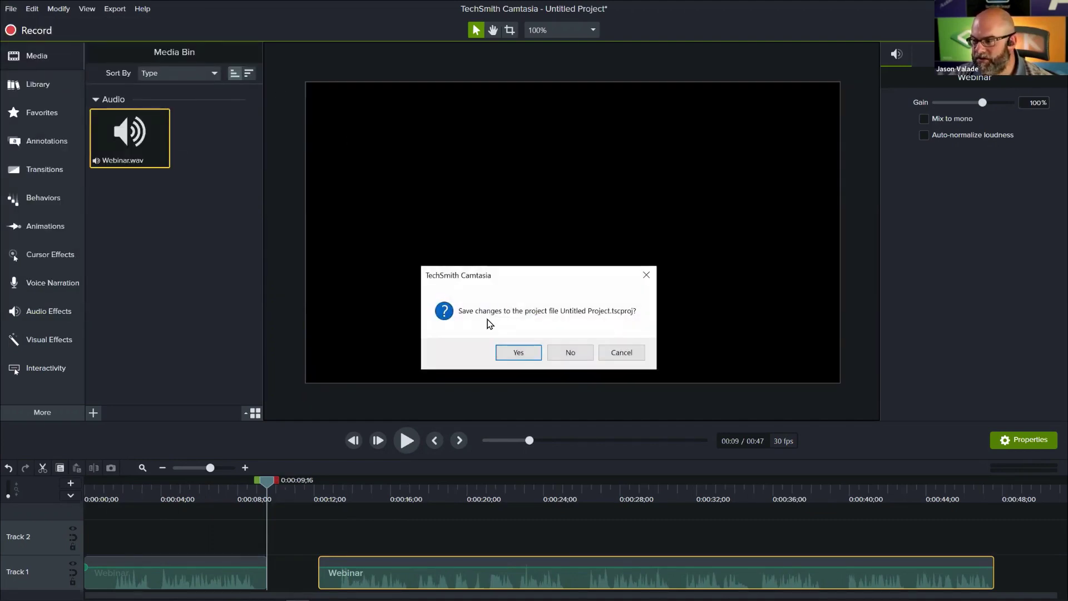
click(589, 354)
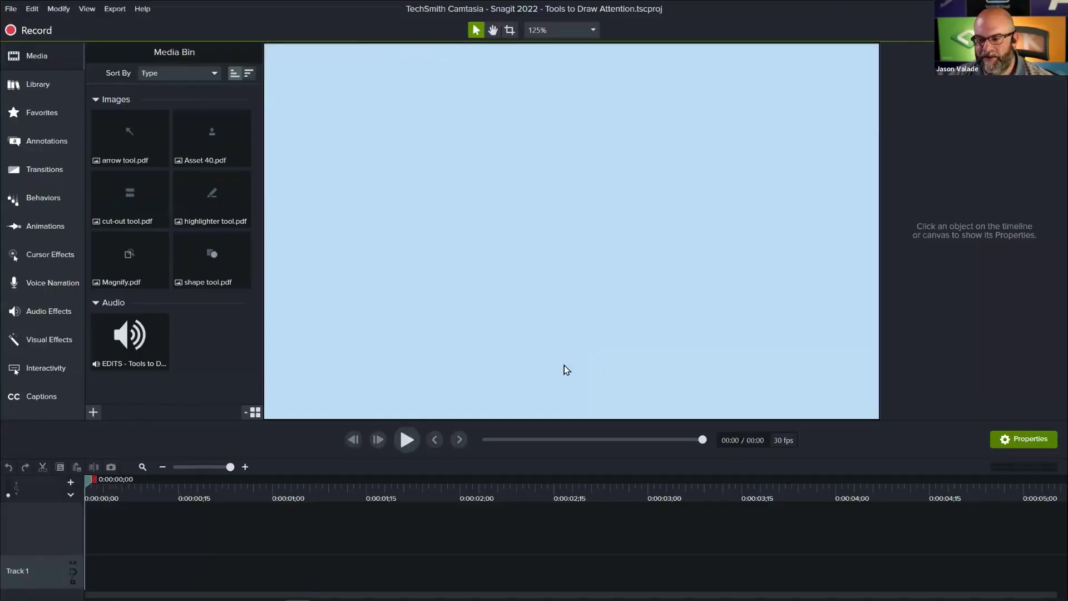
Add the EDITS - Tools to DRaw Attention audio to the timeline, fit the timeline to it, and play its opening seconds.
click(135, 347)
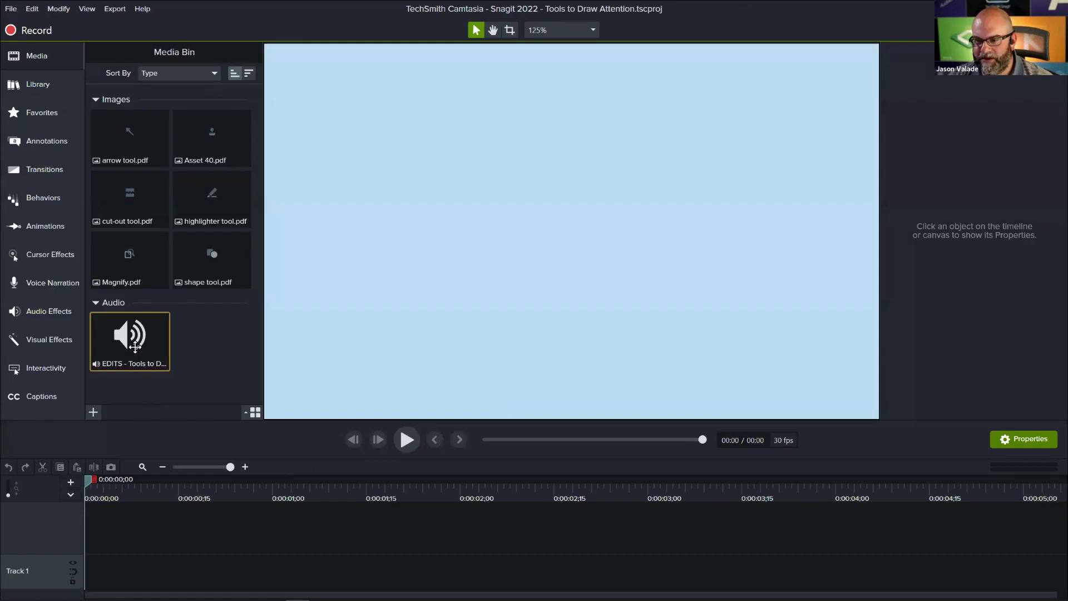
right_click(143, 352)
click(152, 360)
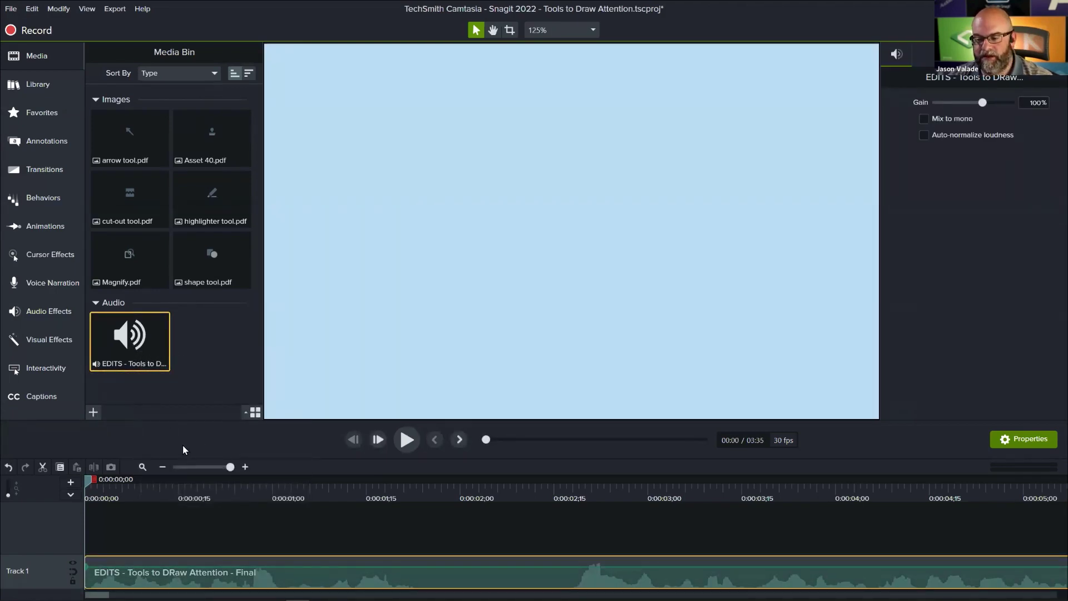
key(space)
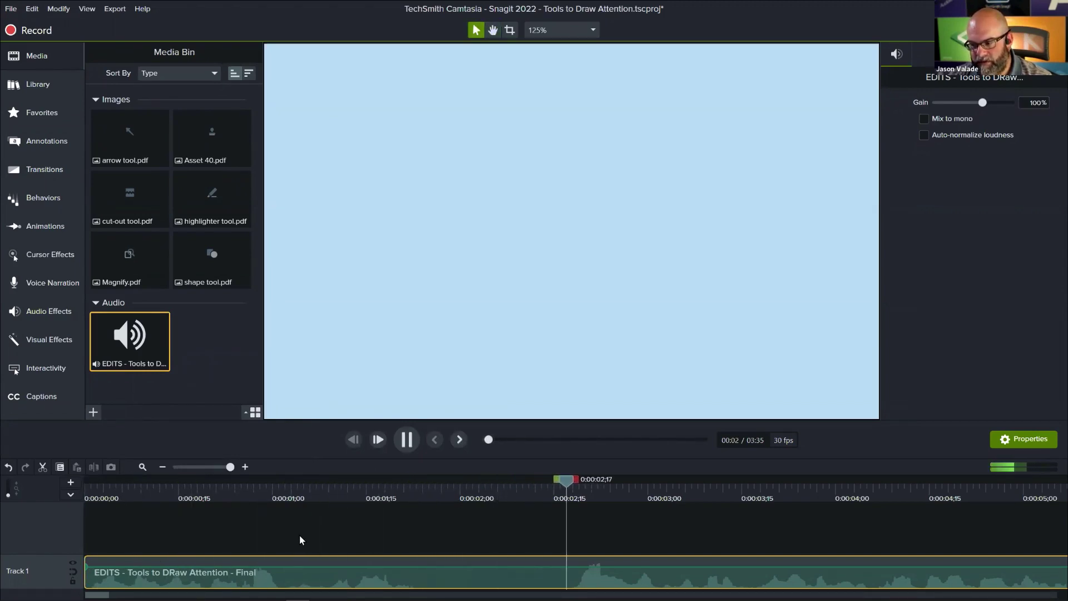
click(141, 467)
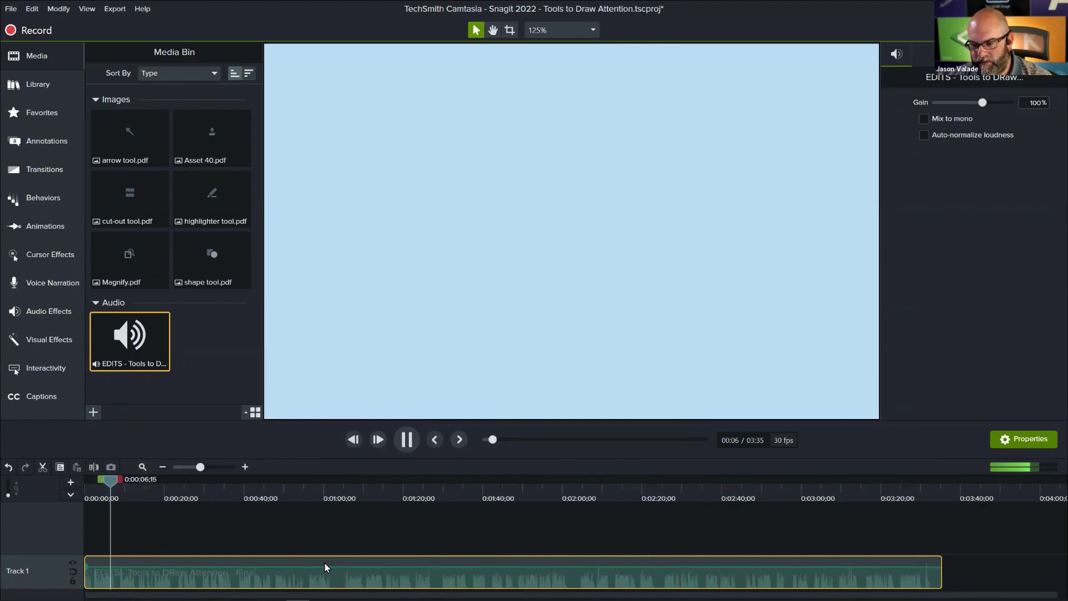
key(space)
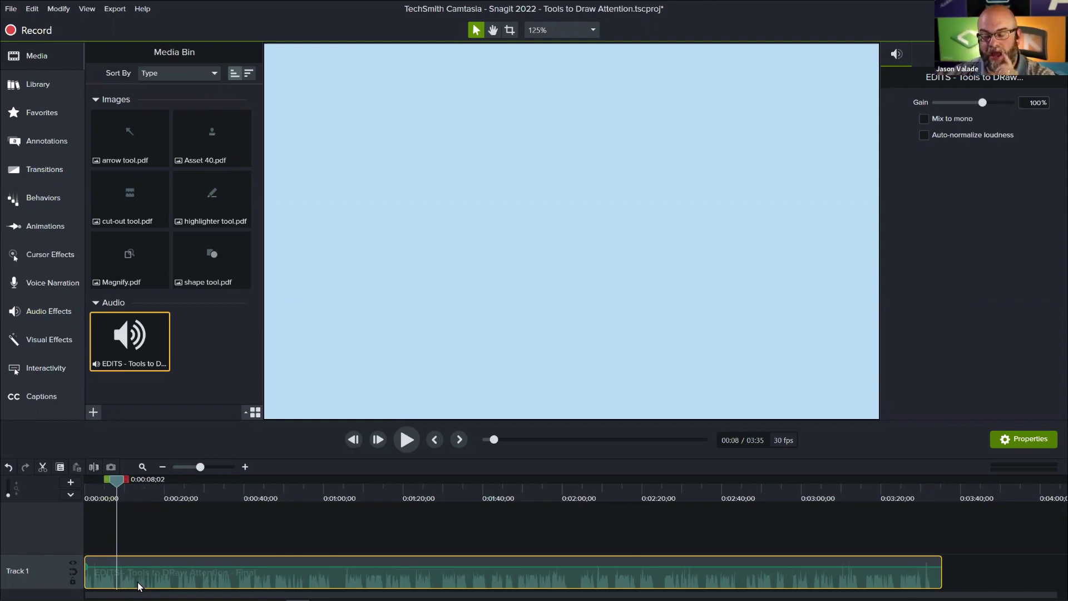
Send the EDITS - Tools to DRaw Attention clip on Track 1 to Audiate for editing.
click(253, 513)
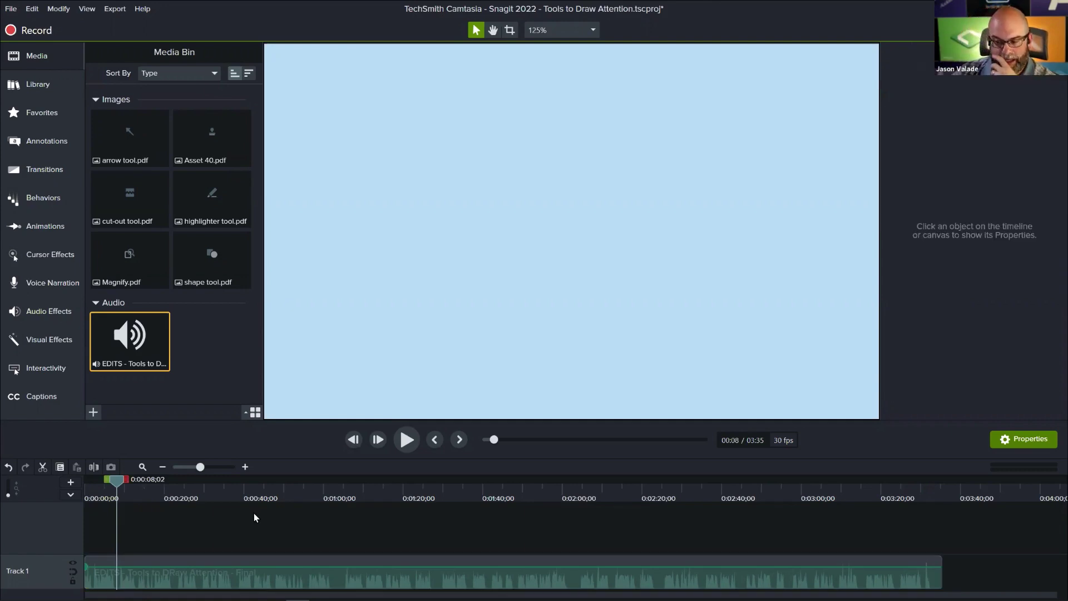
click(251, 558)
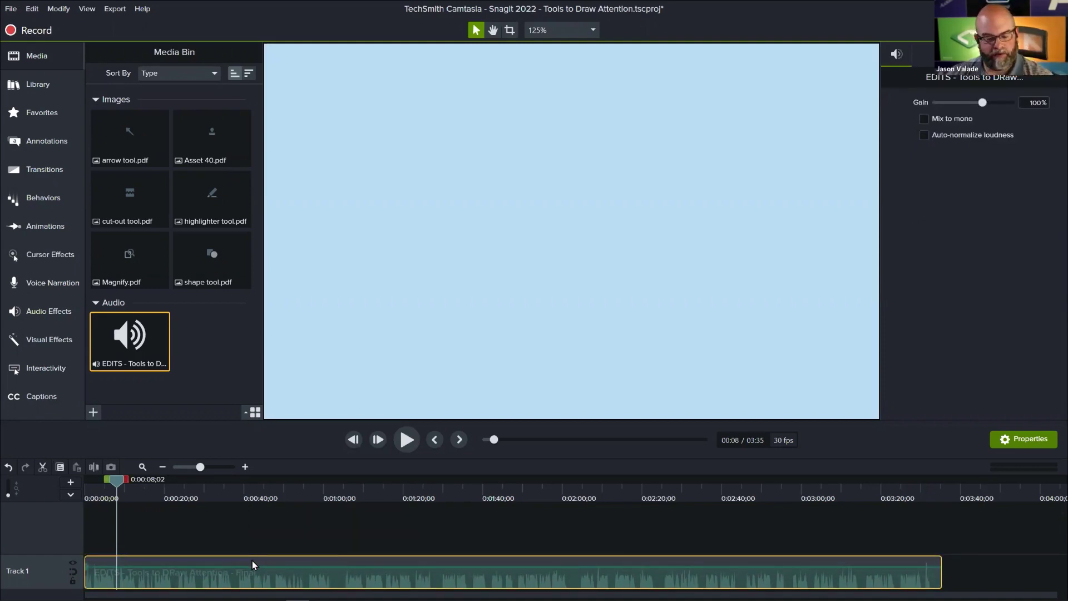
right_click(252, 559)
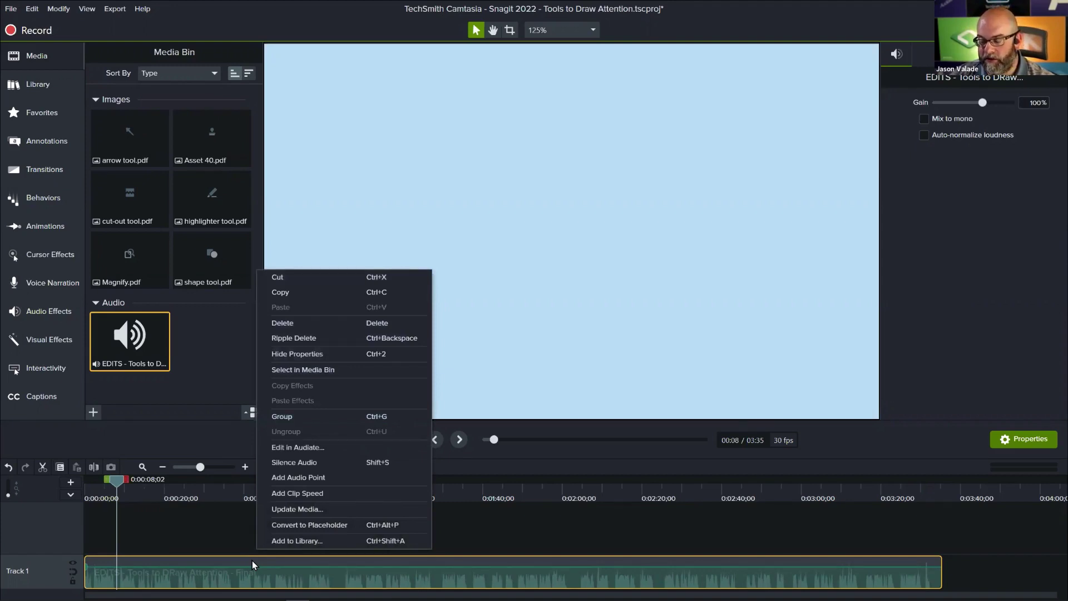
click(290, 447)
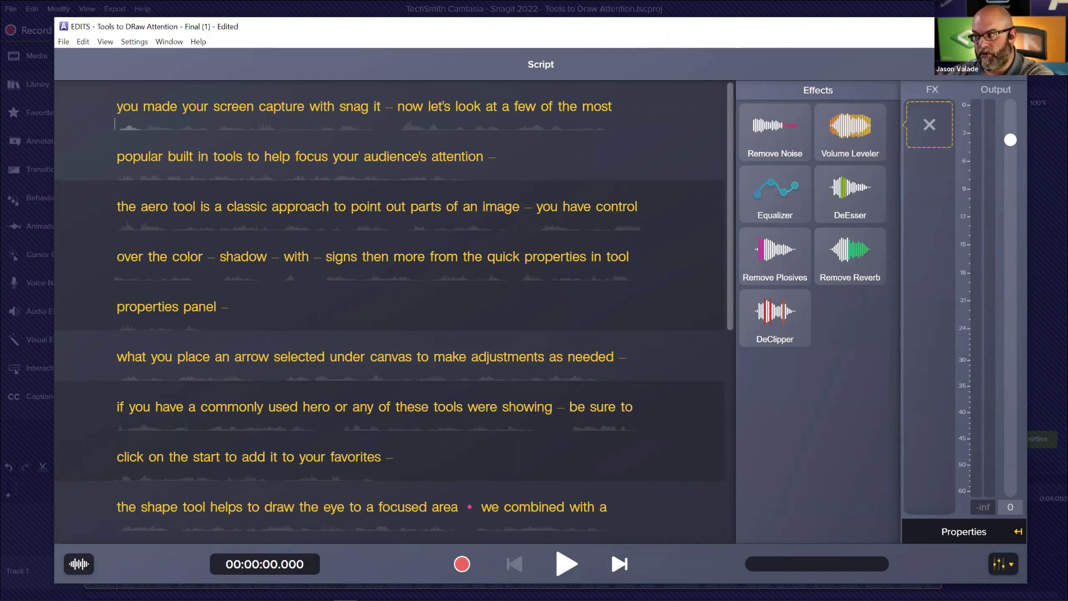
Review the Camtasia export options, including the choice between a new and the original project, and cancel the export.
click(988, 64)
click(957, 128)
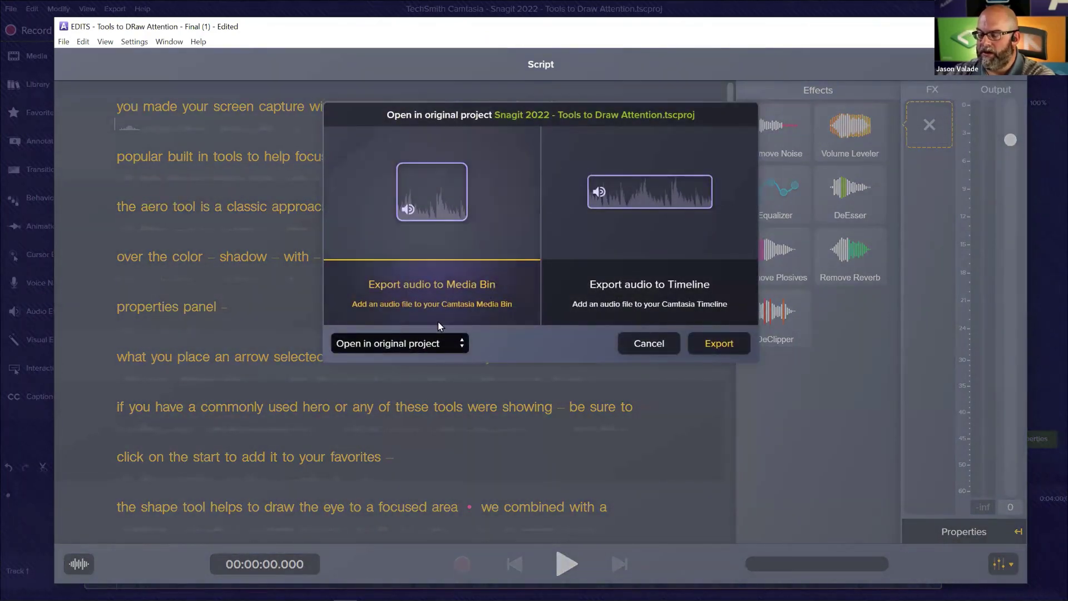
click(400, 344)
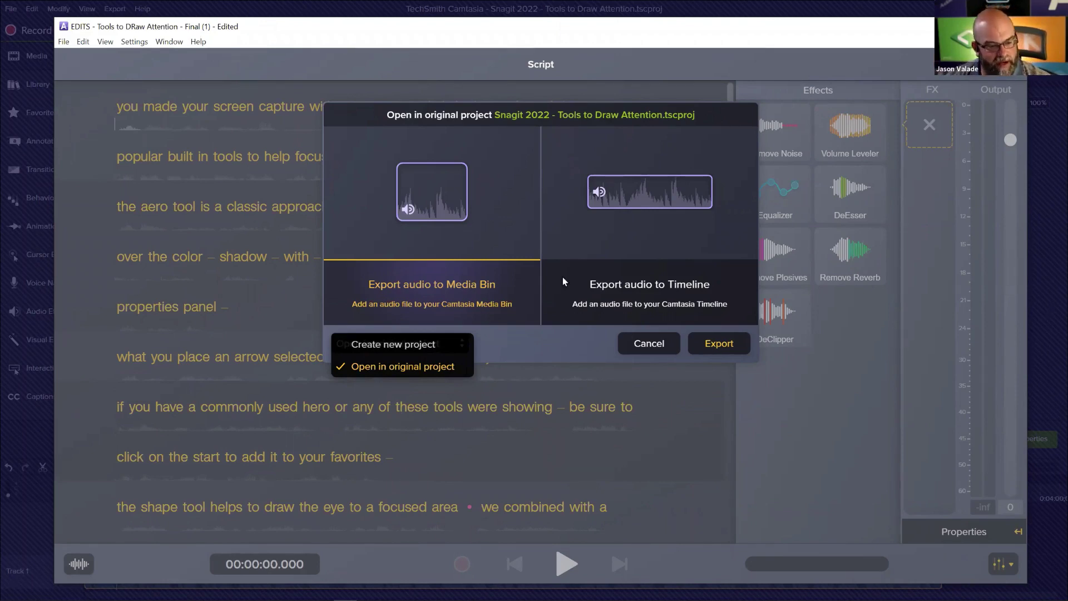
click(658, 350)
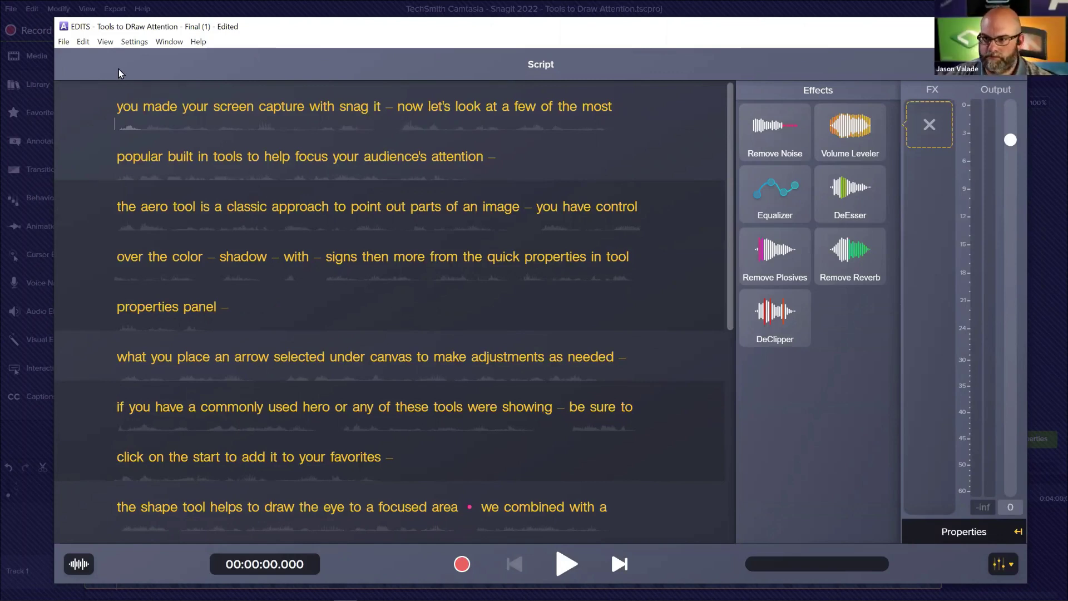
Export the script to the Desktop as a Subtitles (SRT) file named "webinar cc".
click(60, 43)
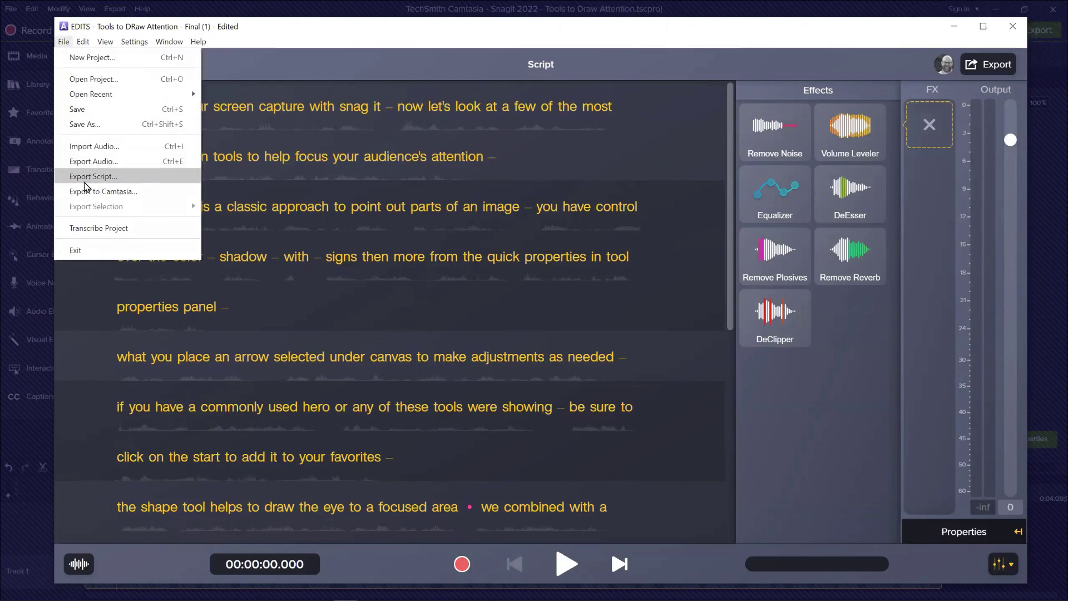
click(285, 28)
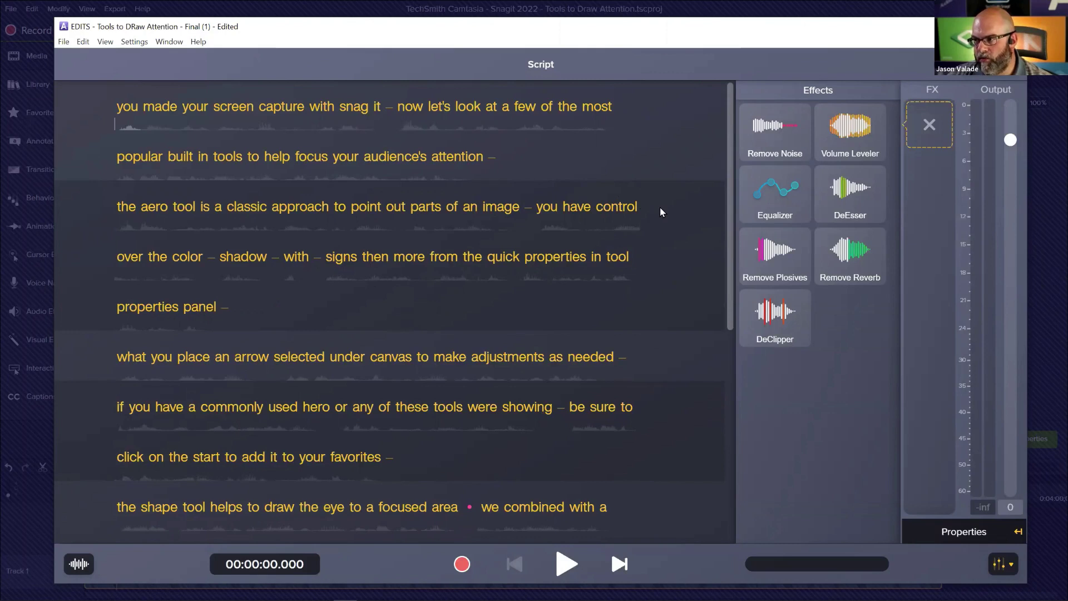
click(64, 41)
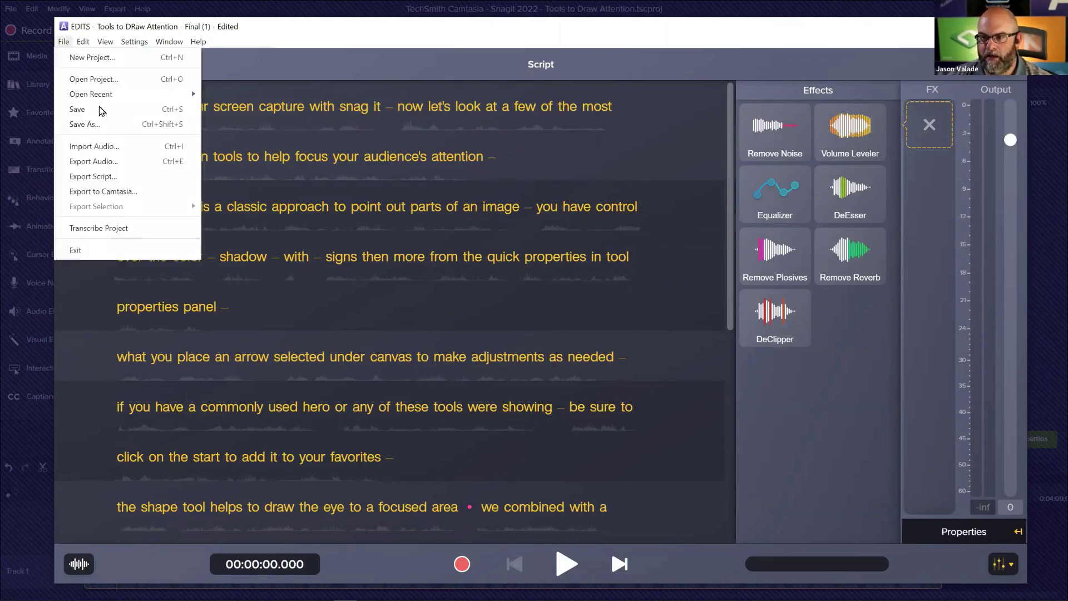
click(146, 177)
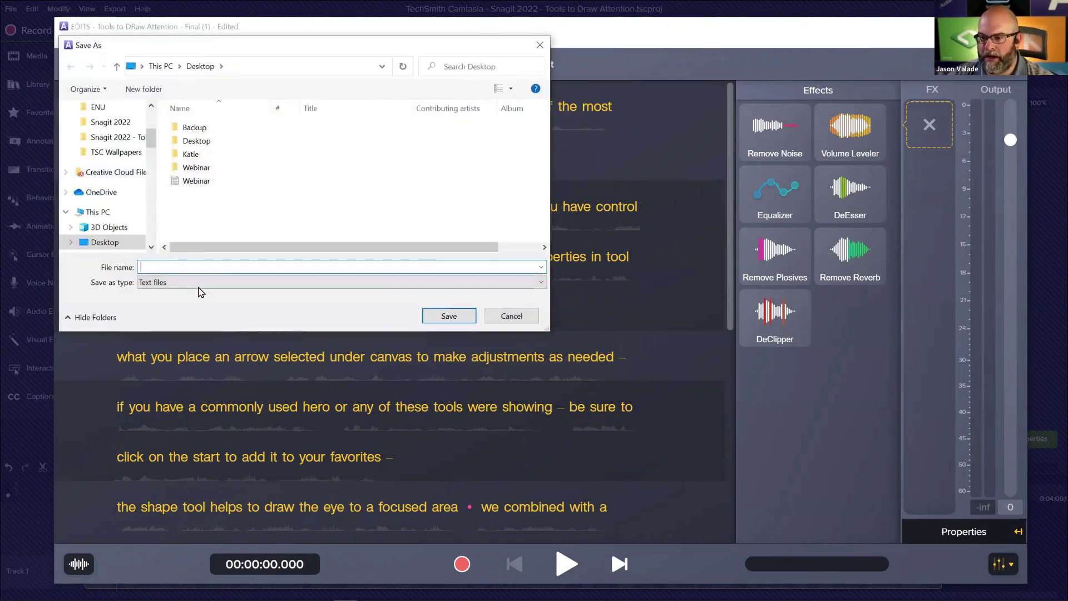
click(201, 290)
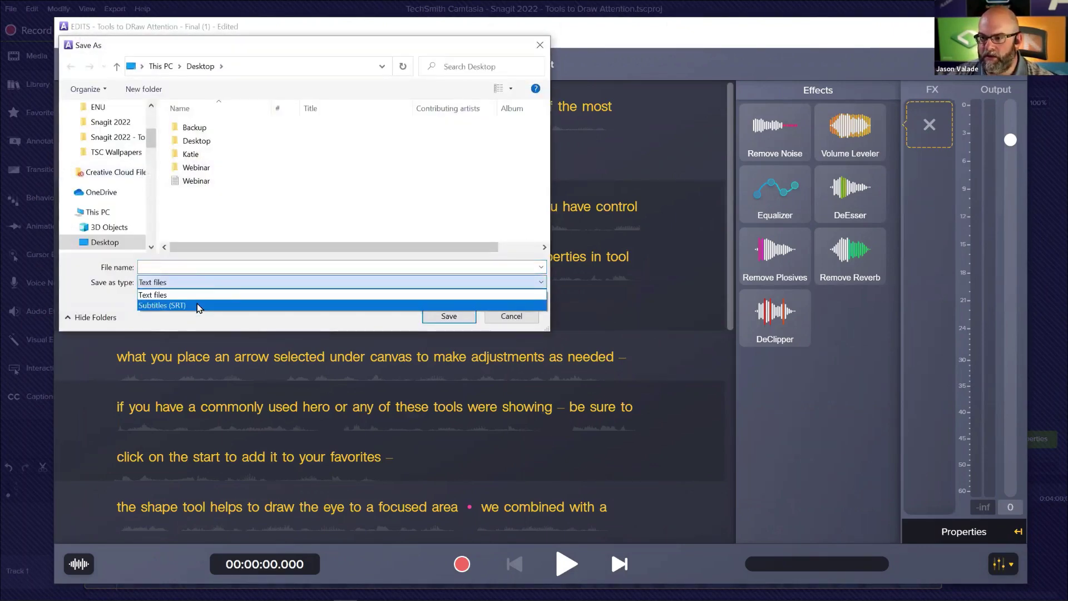
click(199, 306)
click(181, 268)
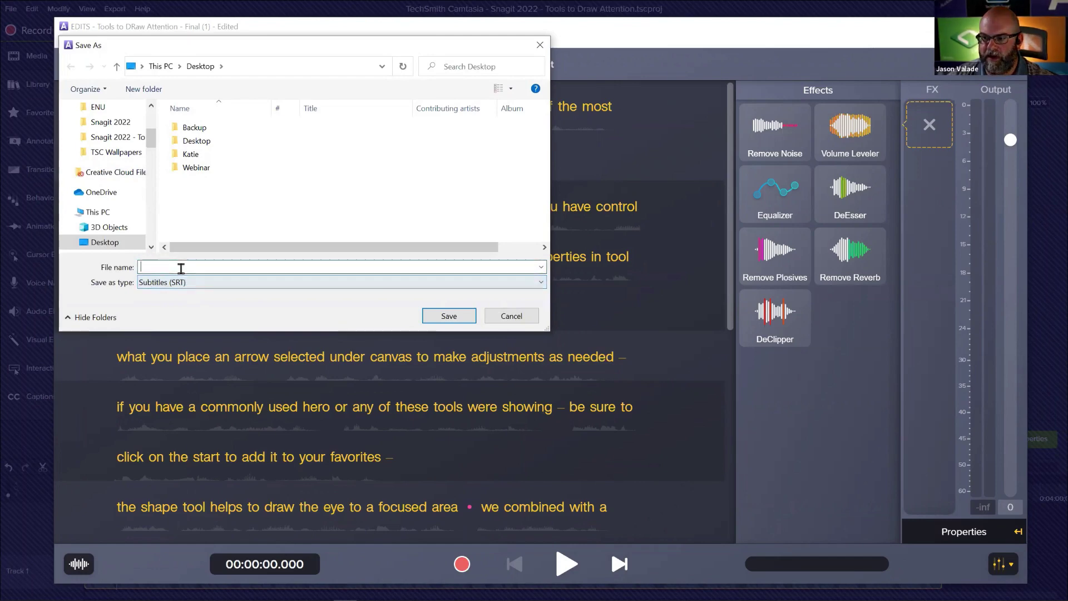
text(webinar cc)
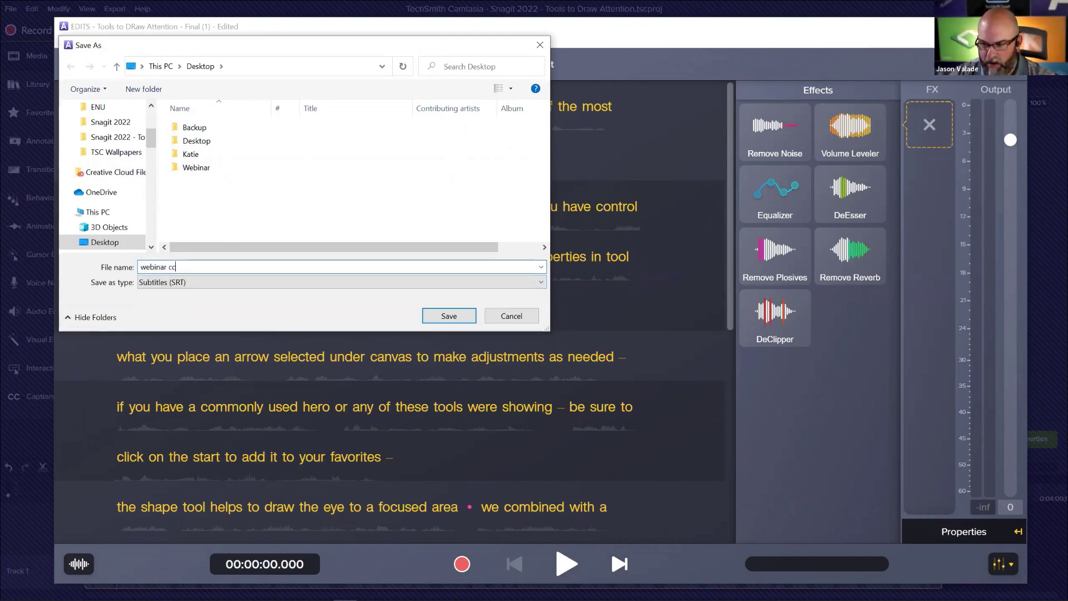
key(Return)
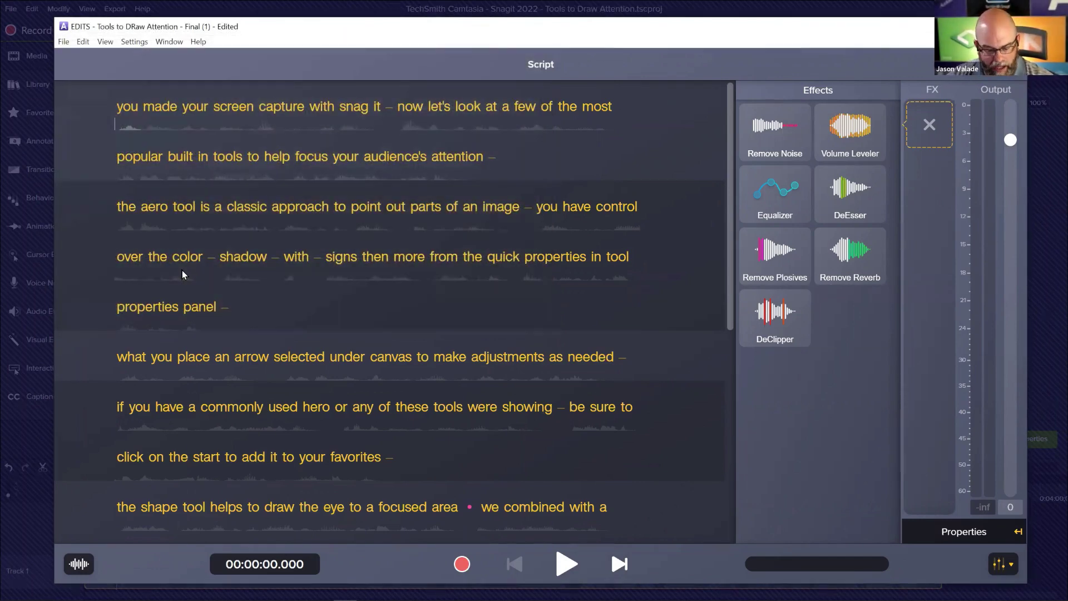
key(super+e)
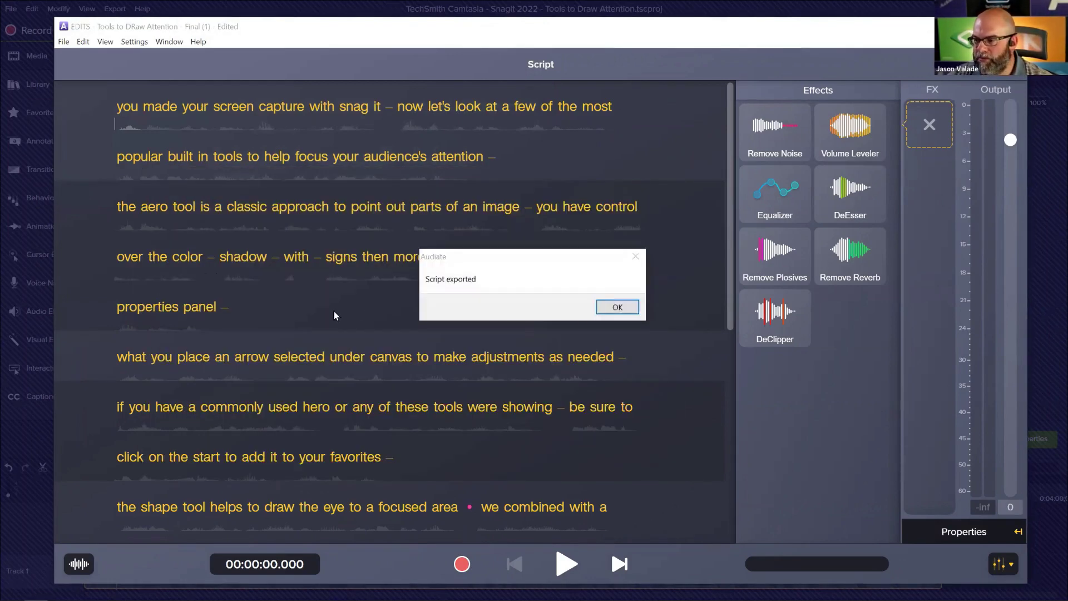
click(618, 307)
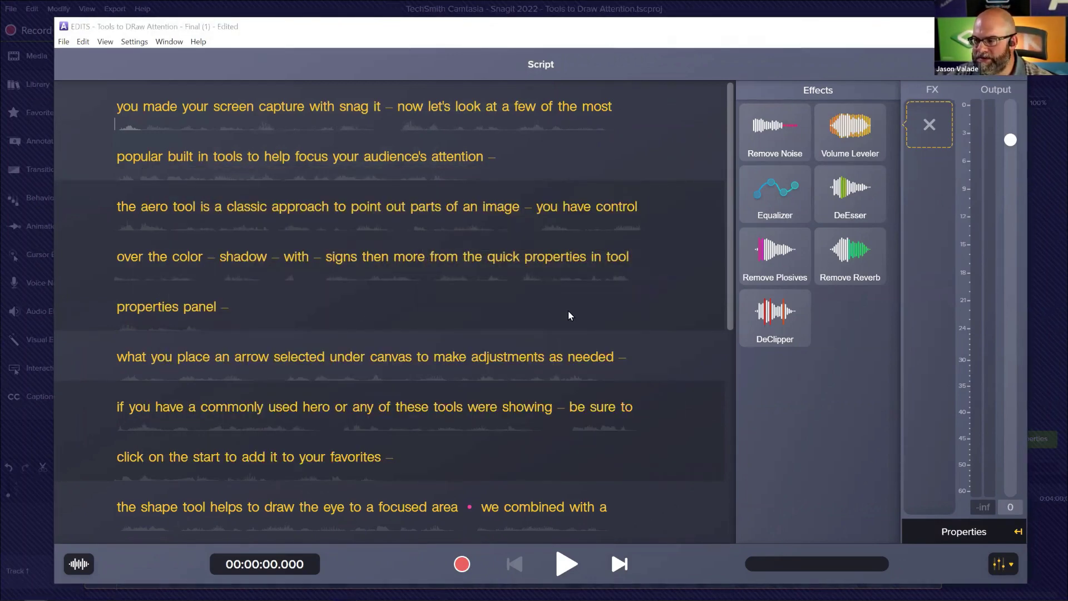
Switch to File Explorer and locate the webinar cc.srt file in the Desktop folder.
scroll(410, 370, down, 5)
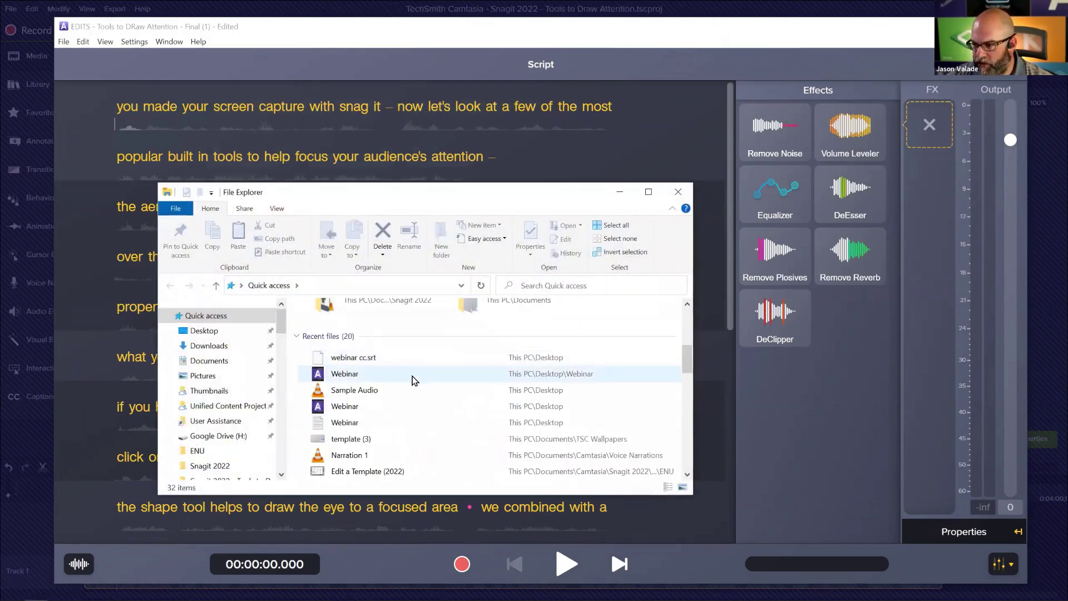
click(205, 331)
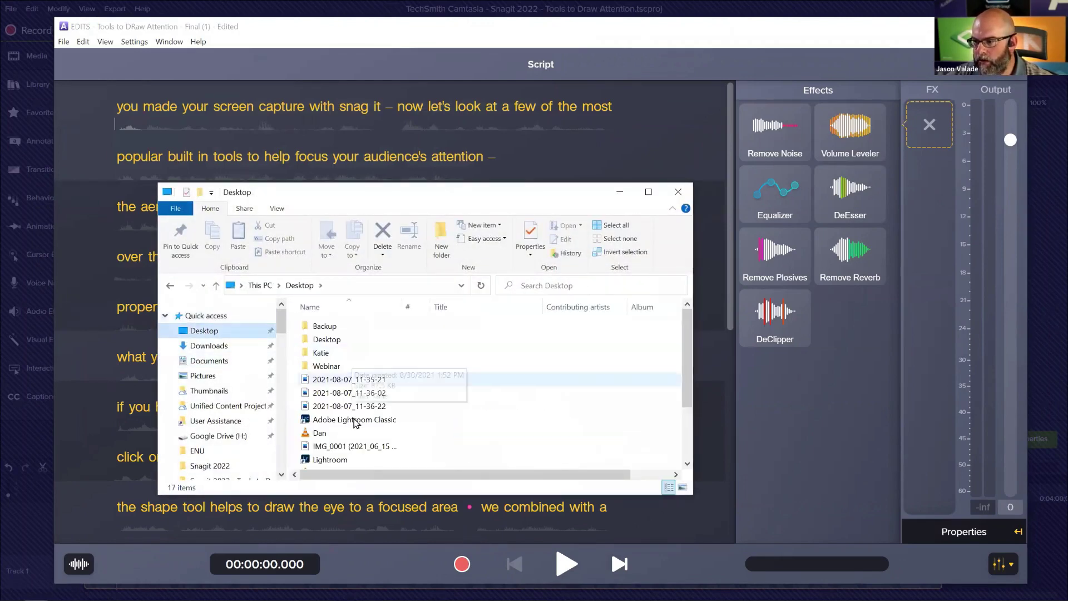
scroll(397, 455, down, 2)
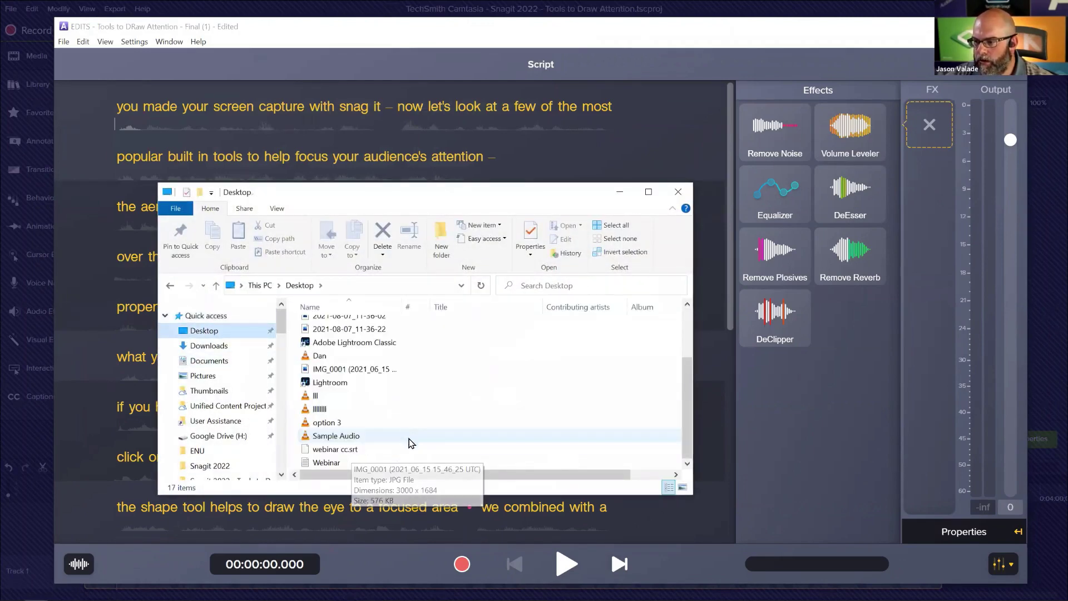
click(354, 449)
double_click(354, 449)
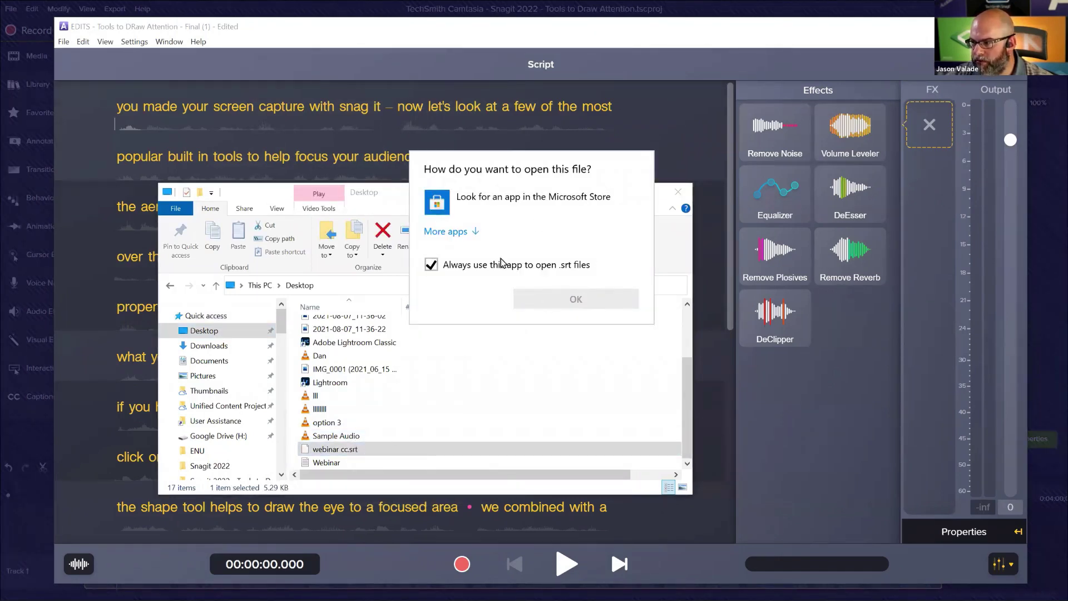
key(Escape)
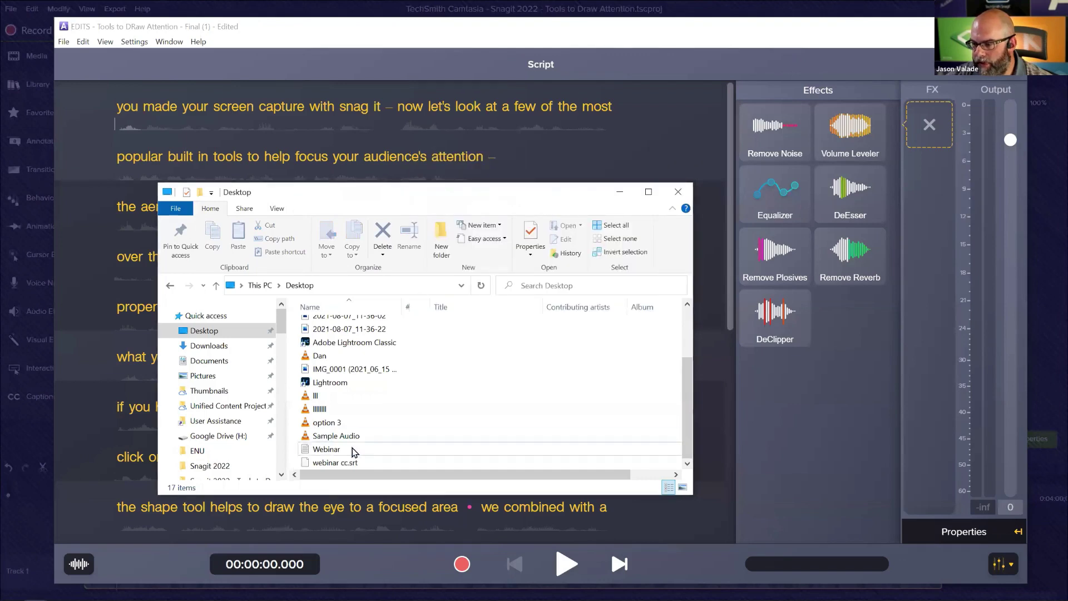
right_click(341, 465)
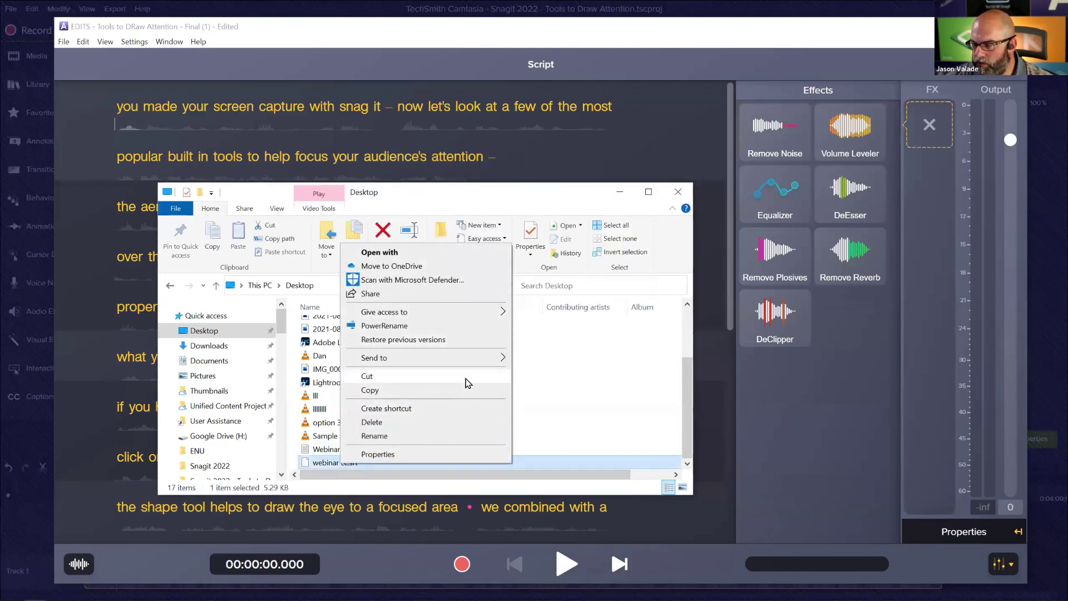
click(537, 384)
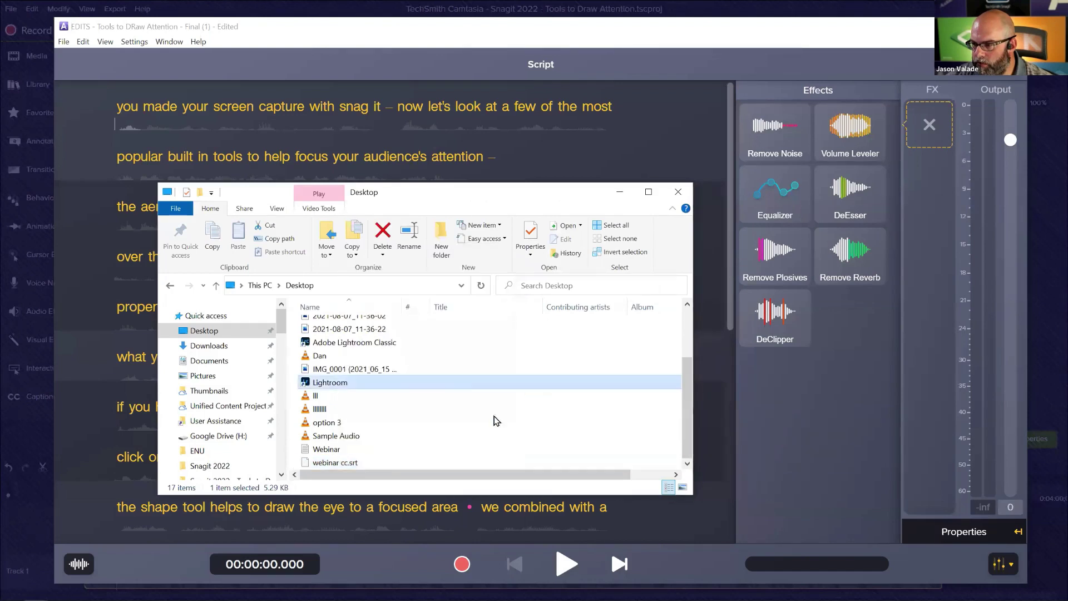
Open webinar cc.srt in Notepad, keeping Notepad as the app always used for .srt files.
right_click(344, 465)
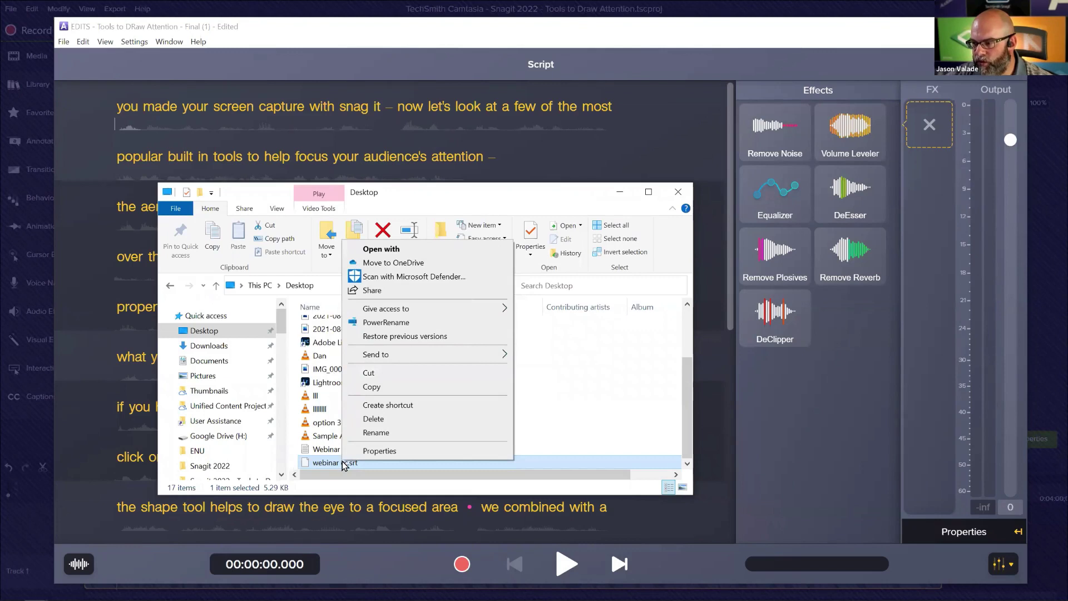
click(411, 255)
click(458, 232)
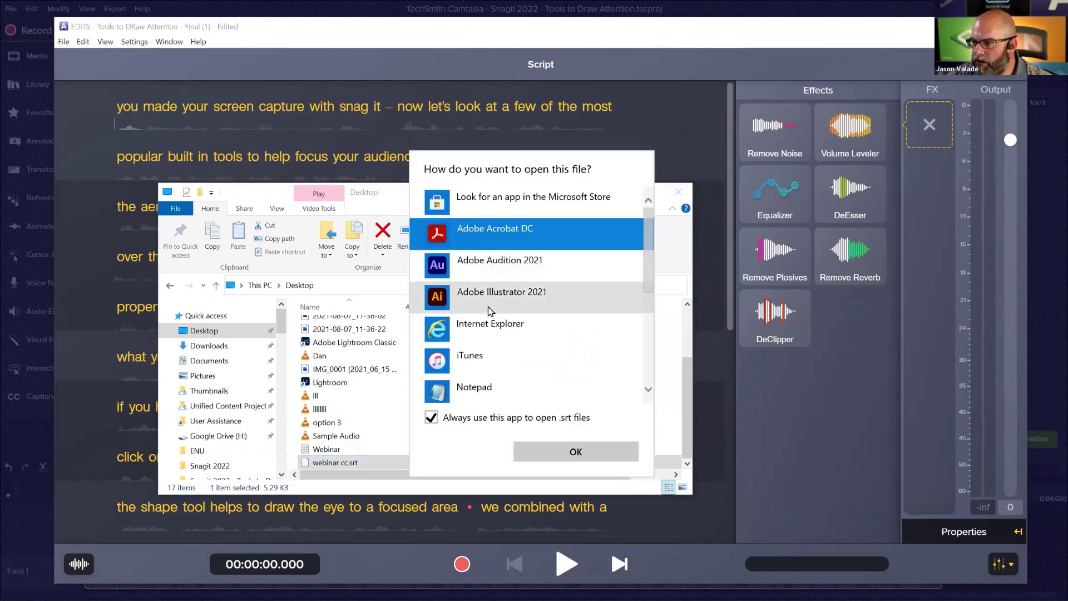
scroll(490, 317, down, 1)
click(473, 356)
click(571, 452)
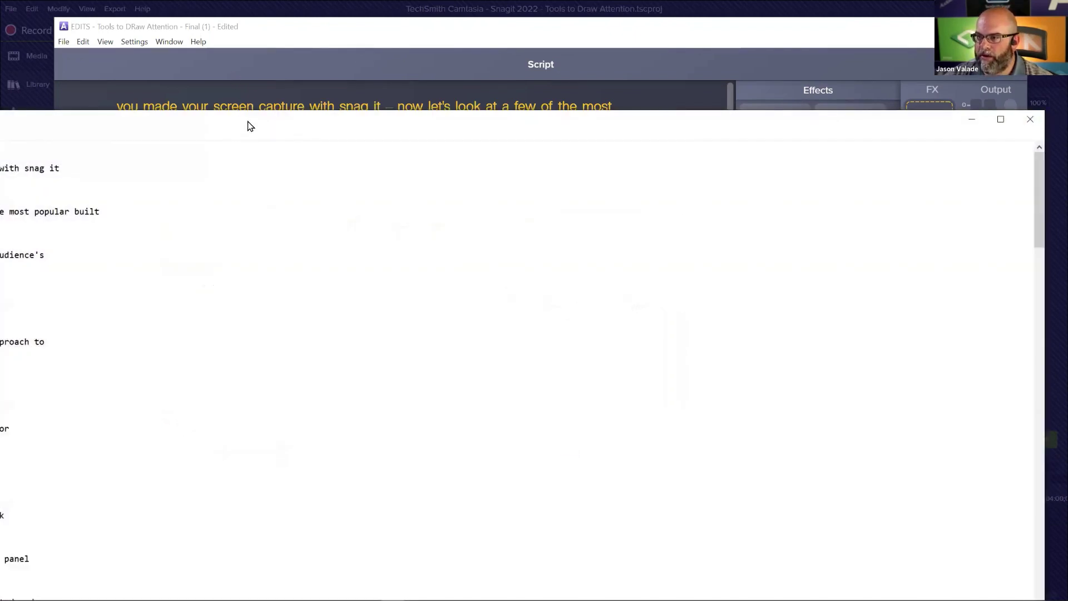
Examine the numbered timecodes and caption lines in the webinar cc file, and close Notepad and File Explorer.
double_click(248, 125)
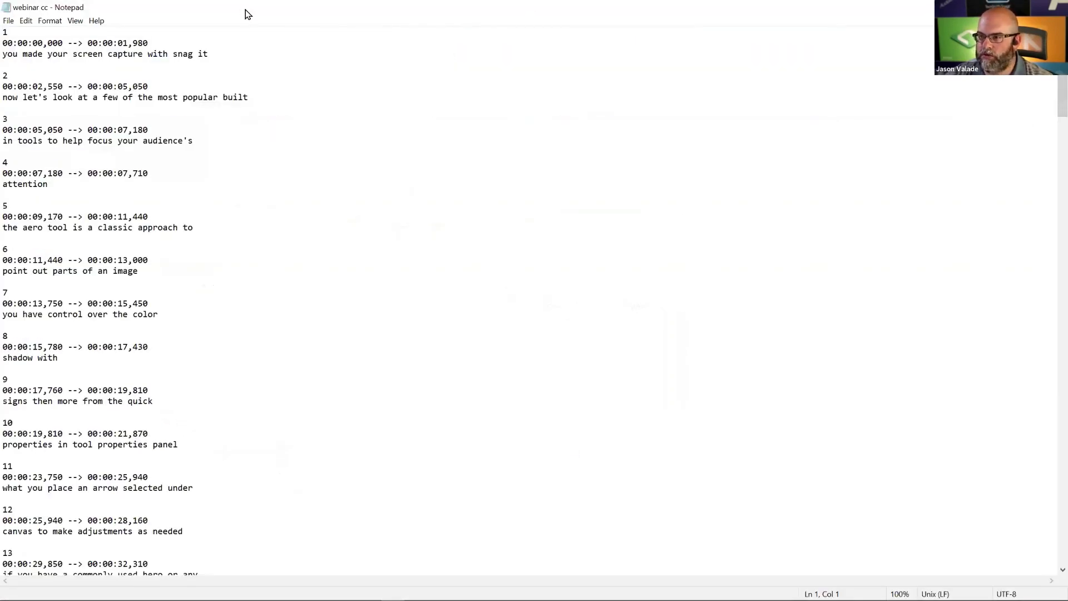
double_click(482, 11)
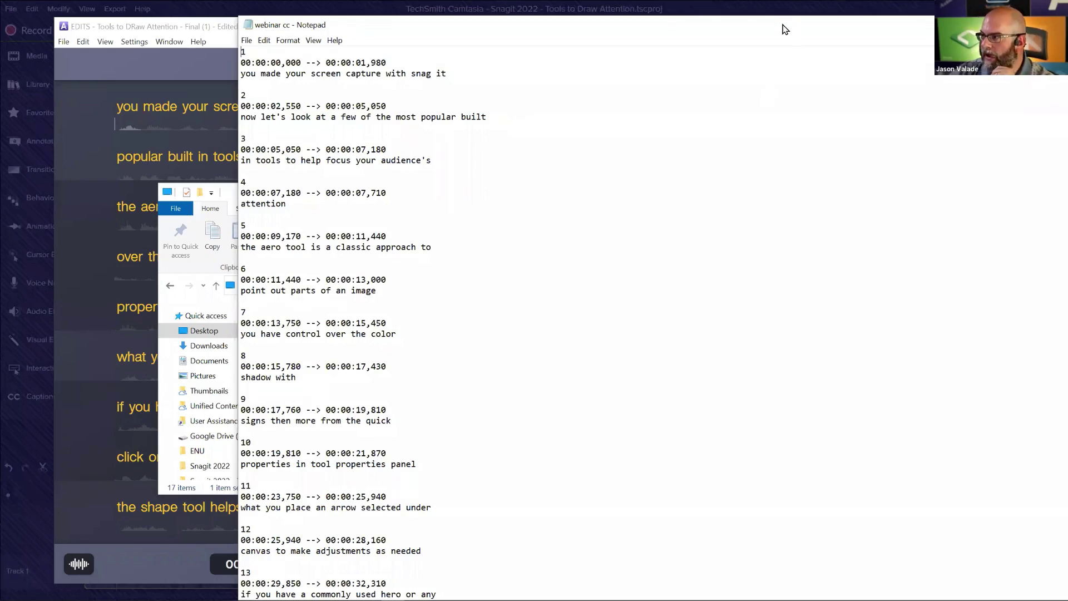
drag(788, 28, 741, 109)
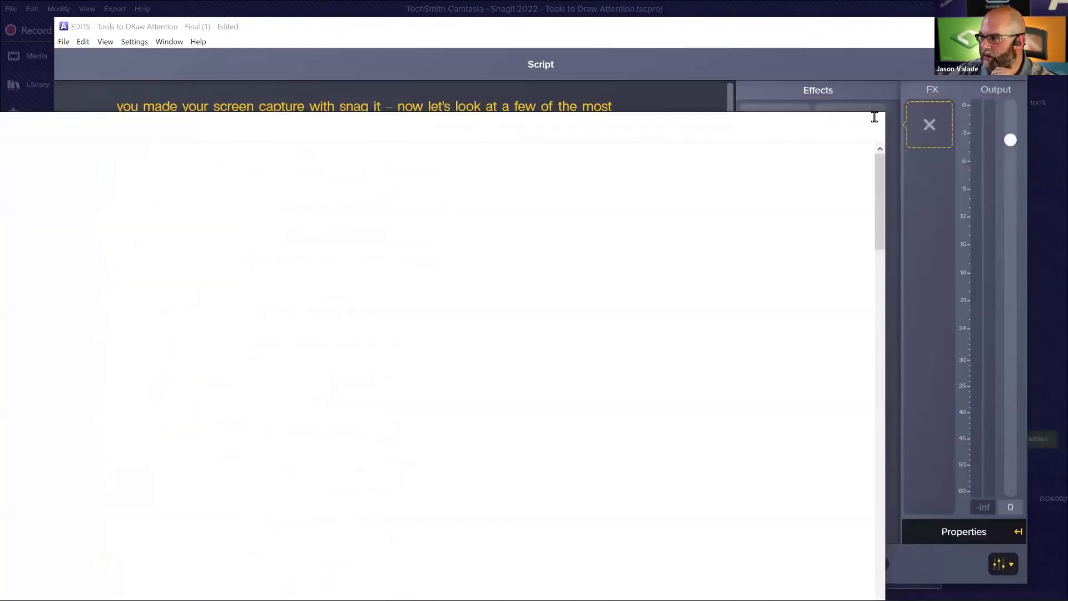
click(873, 117)
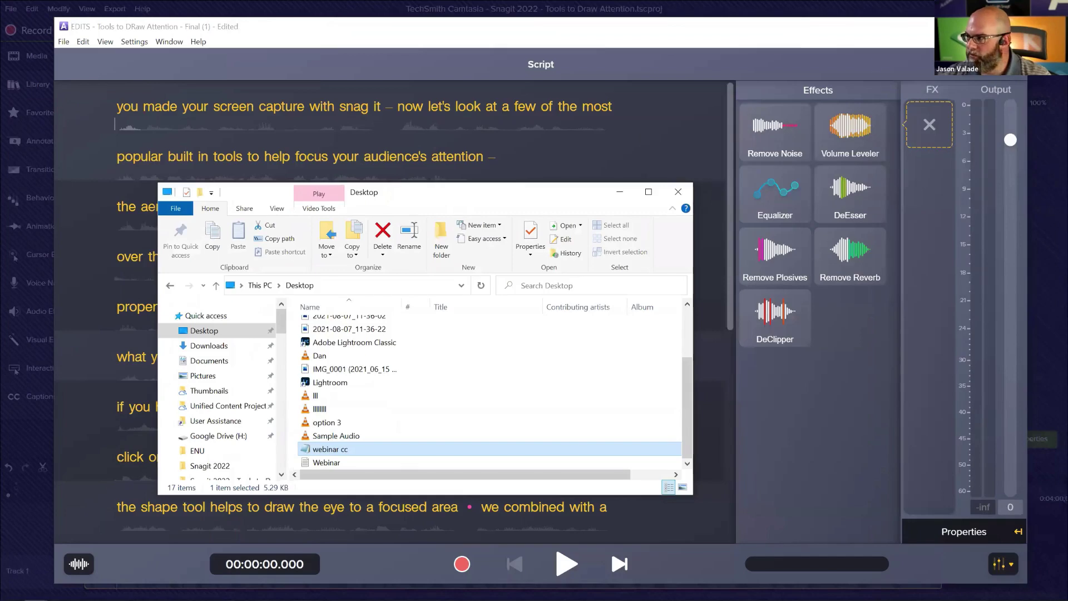
click(678, 191)
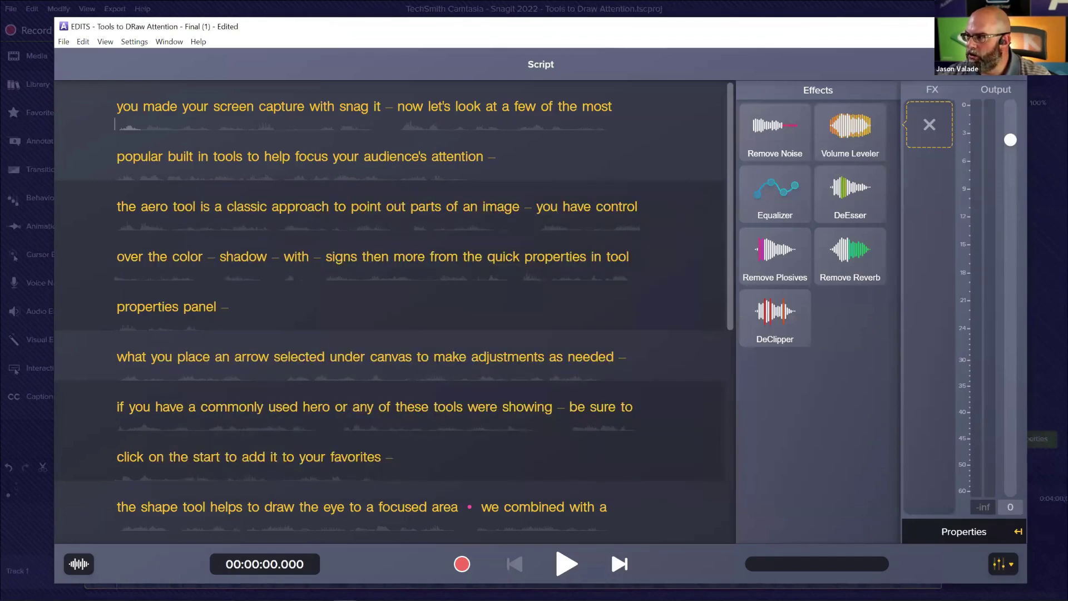
Quit Audiate without saving and unlink the Camtasia project from Audiate to remove its editing lock.
click(1014, 26)
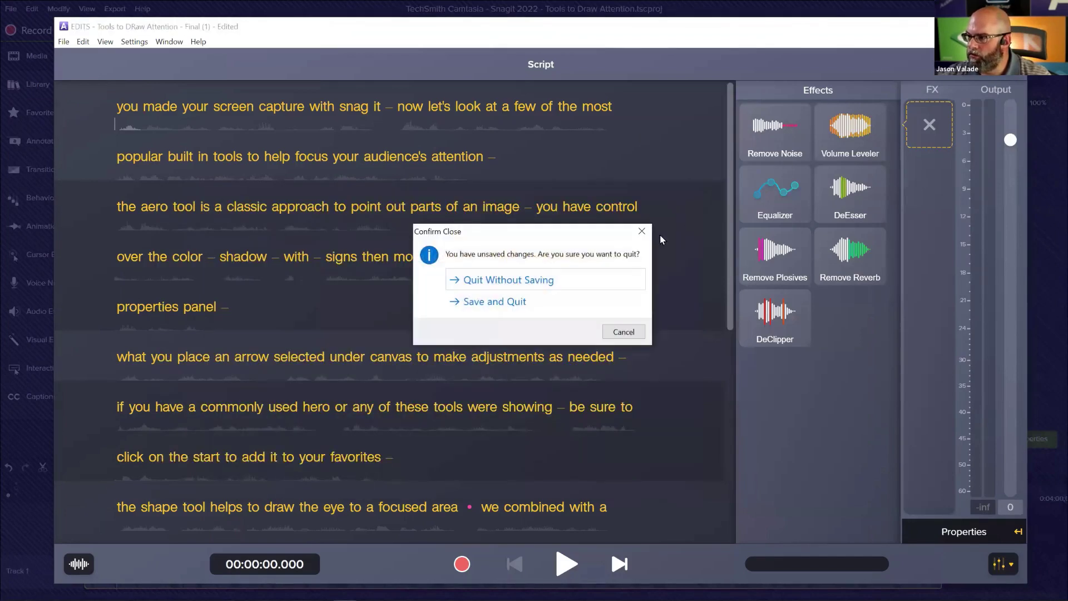
click(507, 281)
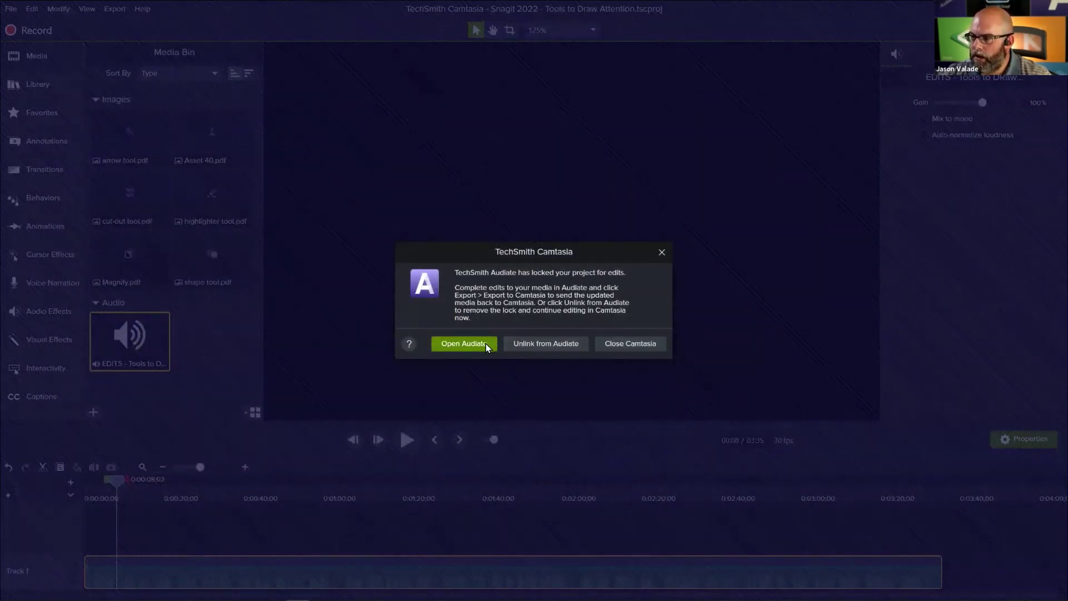
click(517, 346)
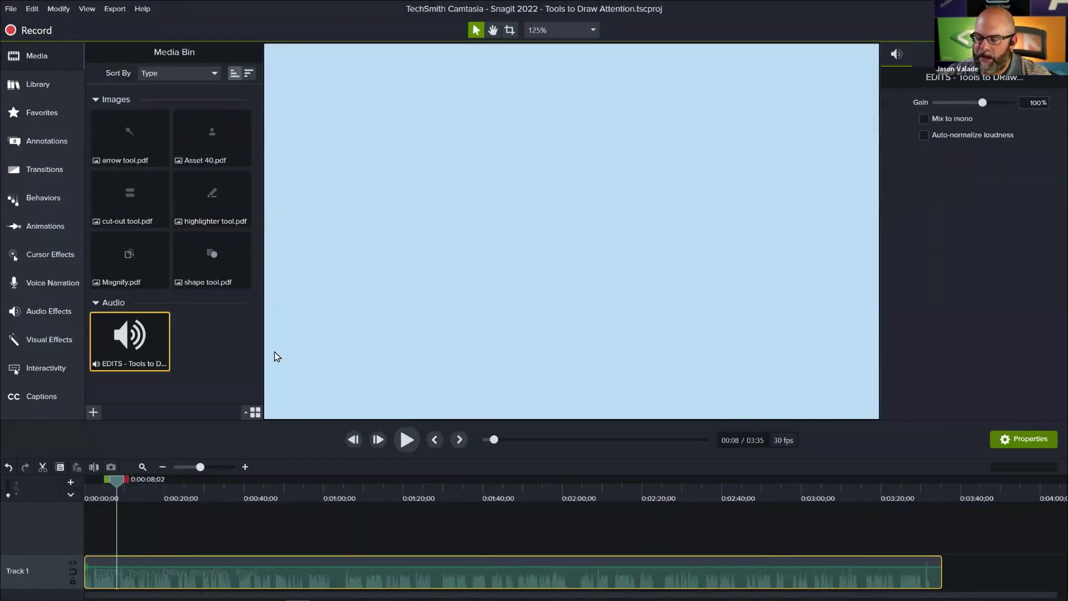
Import the webinar cc subtitle file from the Desktop as captions for the Camtasia project.
click(48, 397)
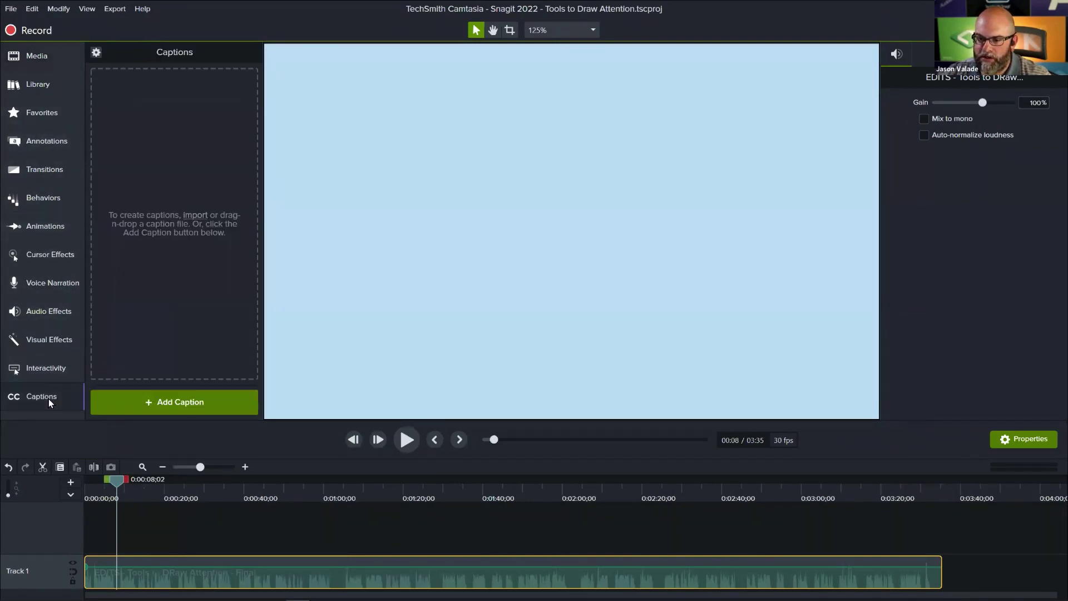
click(96, 53)
click(112, 78)
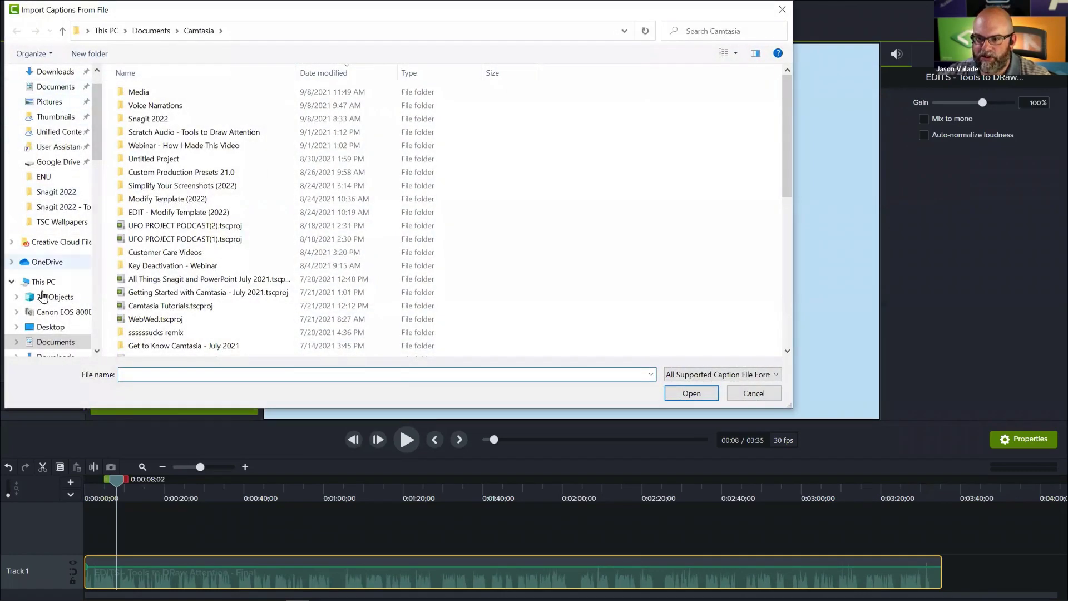
click(51, 326)
double_click(165, 146)
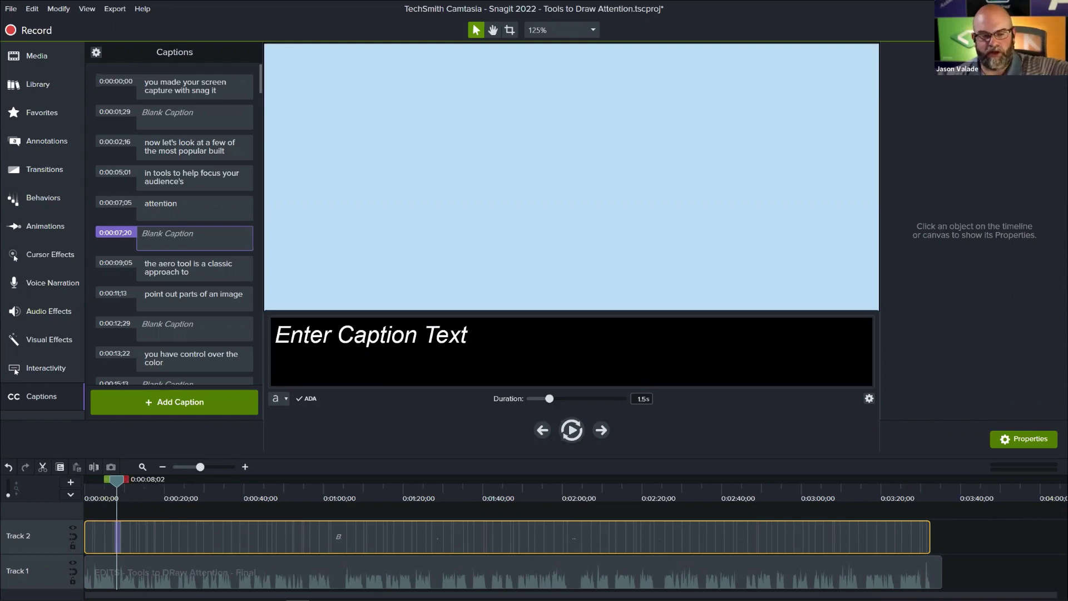
key(Escape)
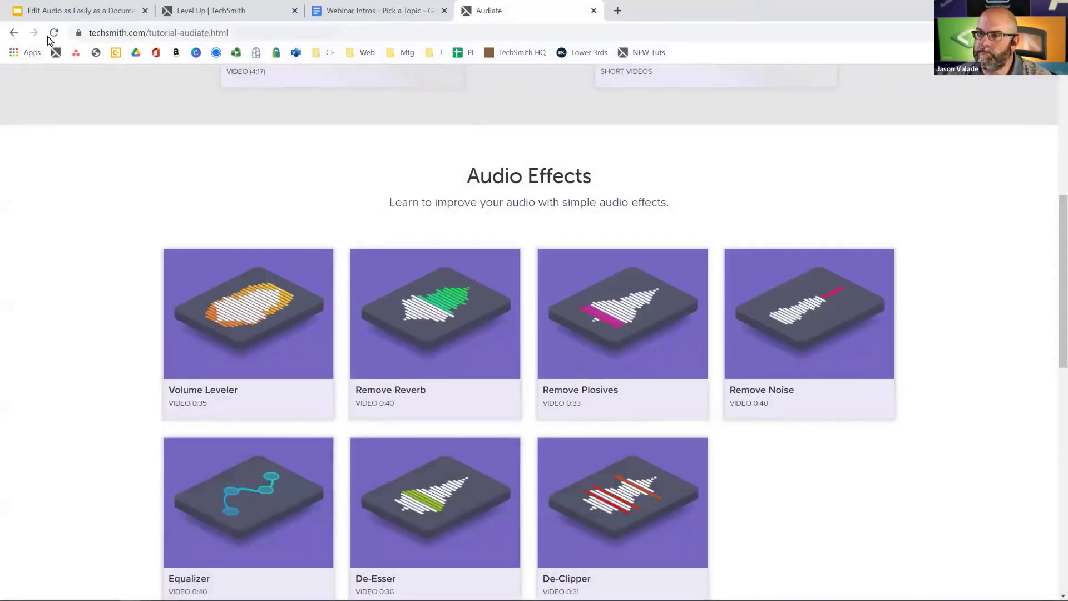
Open the techsmith.com homepage in a new browser tab.
click(67, 16)
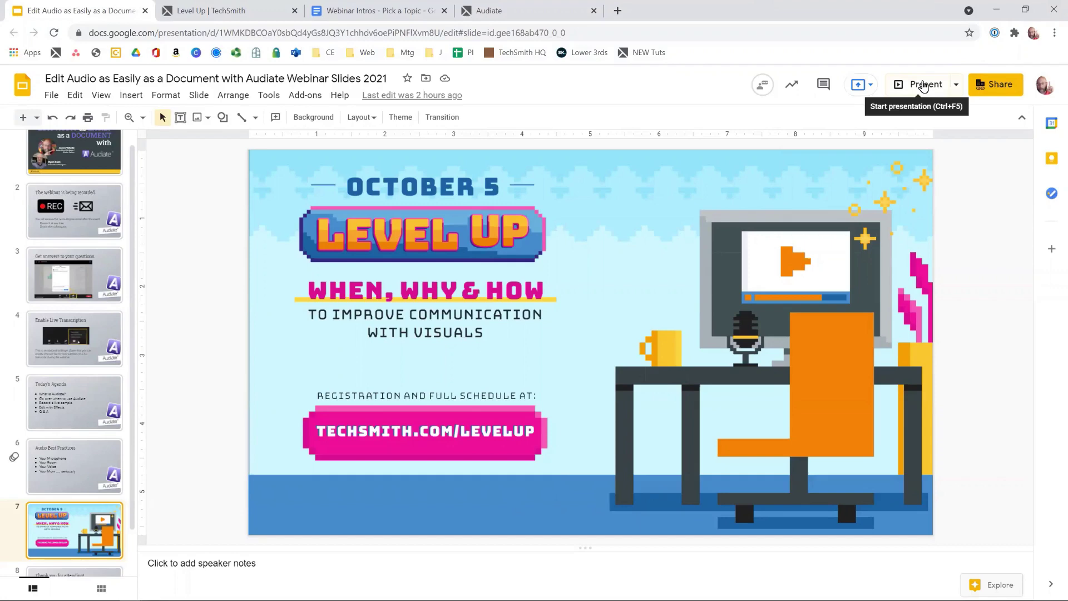
click(618, 10)
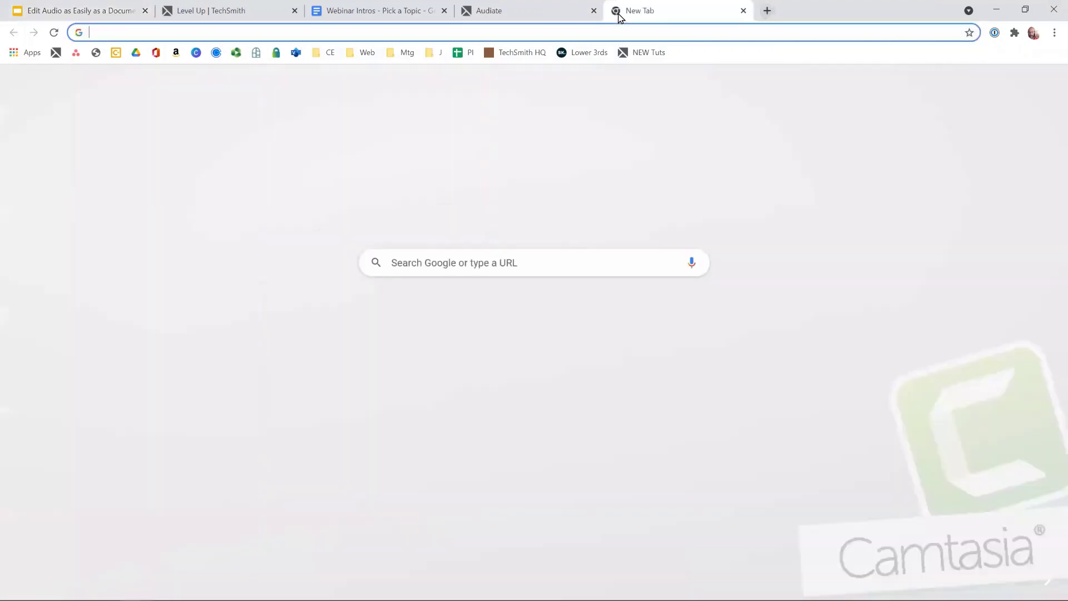
text(texc)
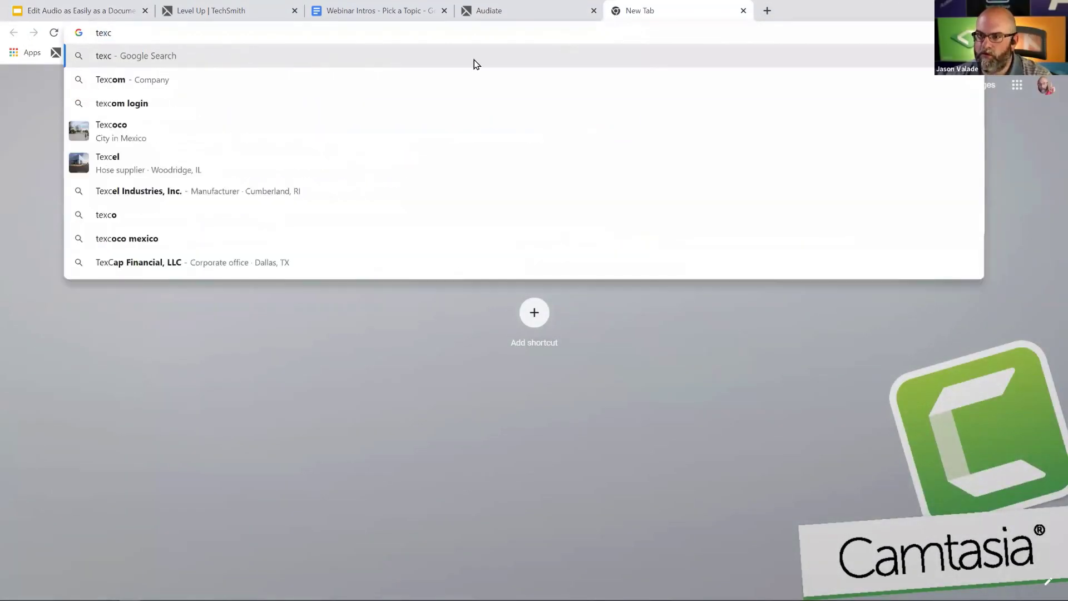
key(BackSpace)
key(BackSpace)
text(c)
key(Return)
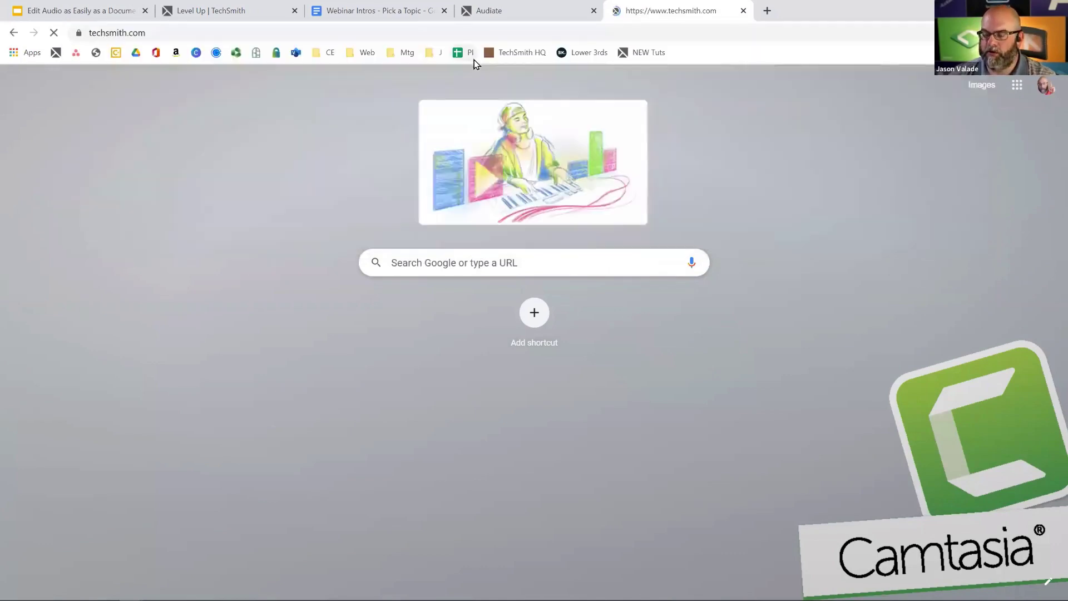
Open the Webinars page from the TechSmith site's support resources.
mouse_move(445, 84)
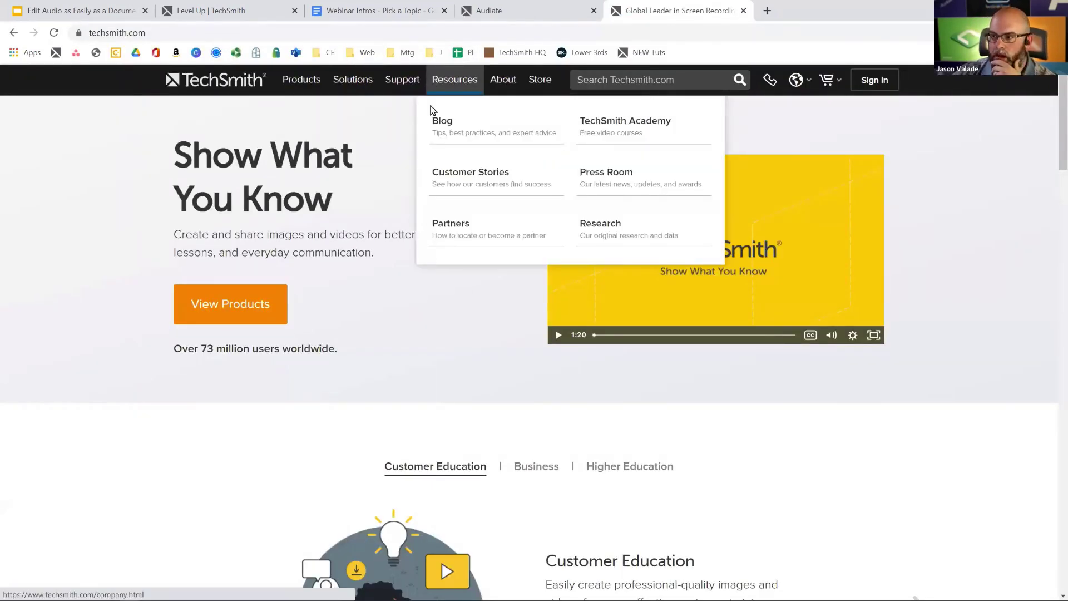
mouse_move(395, 91)
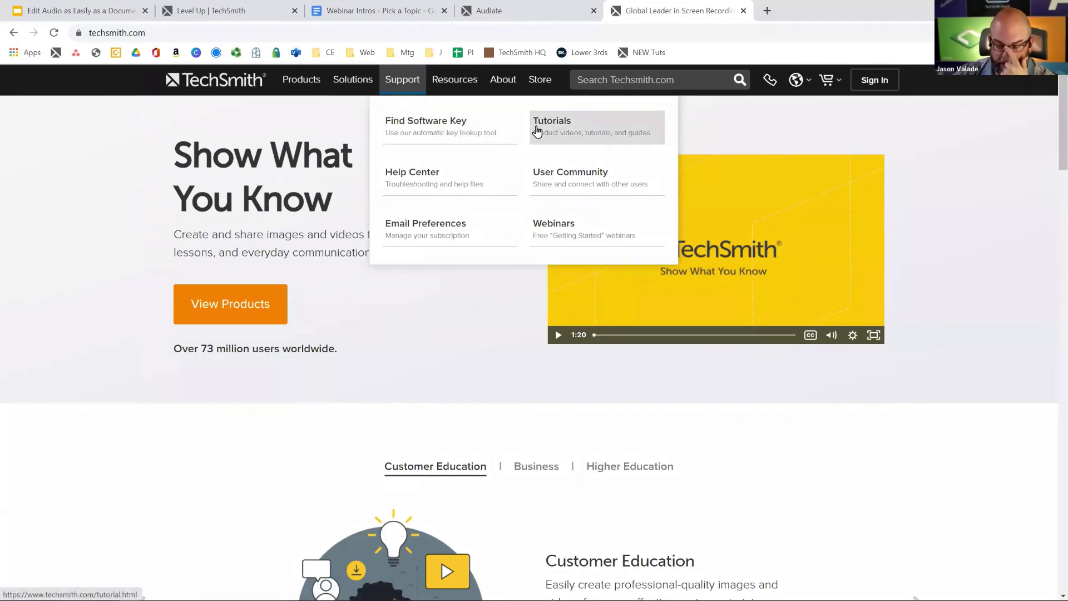
click(584, 233)
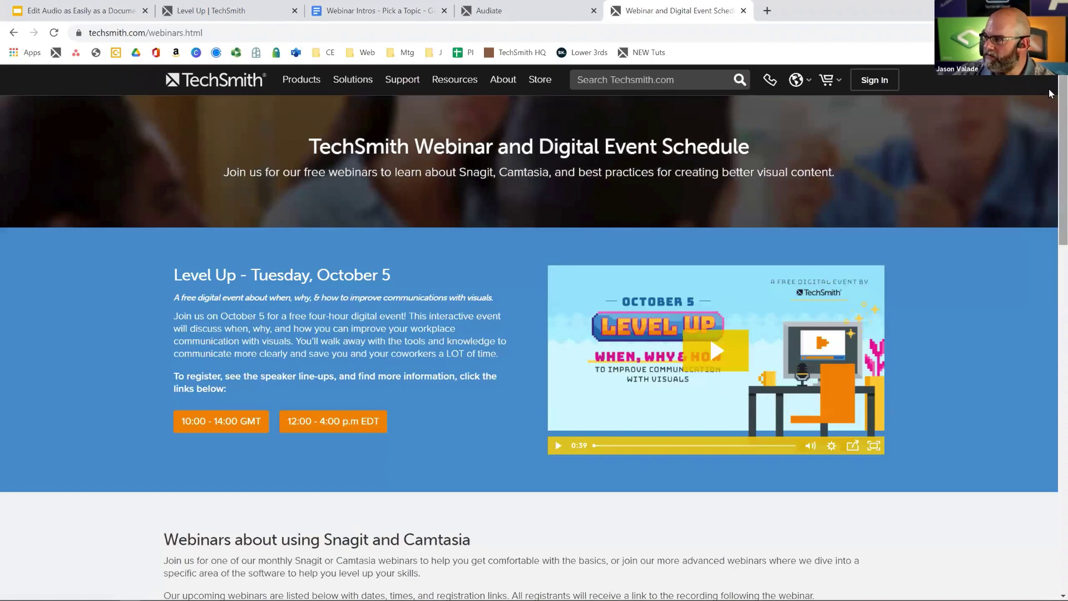
Review the Level Up event and the upcoming Snagit, Camtasia and Audiate webinars on the schedule page.
scroll(1049, 100, down, 1)
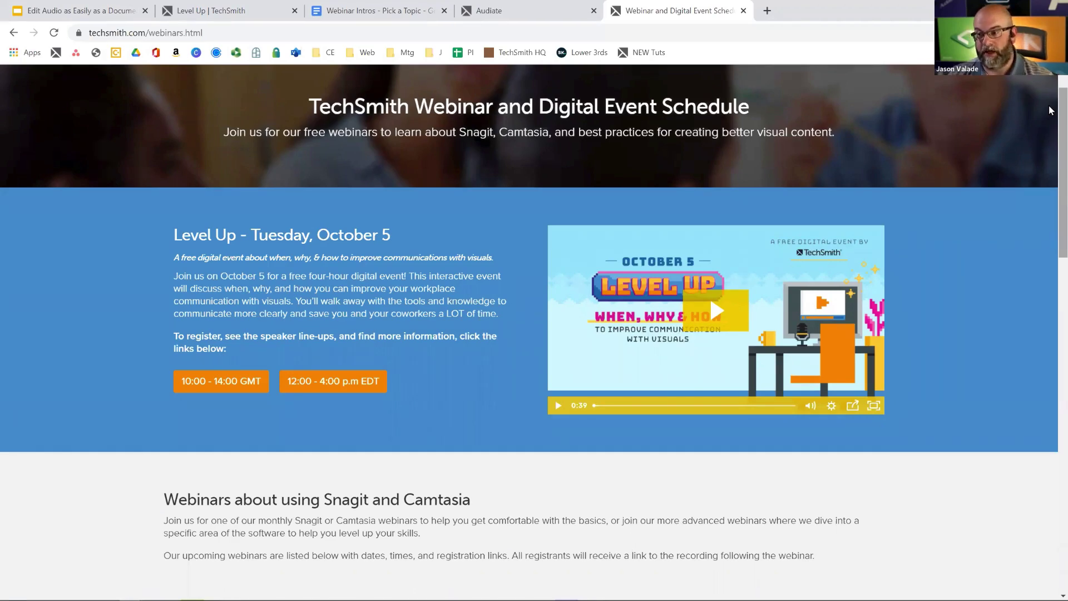
scroll(981, 192, down, 5)
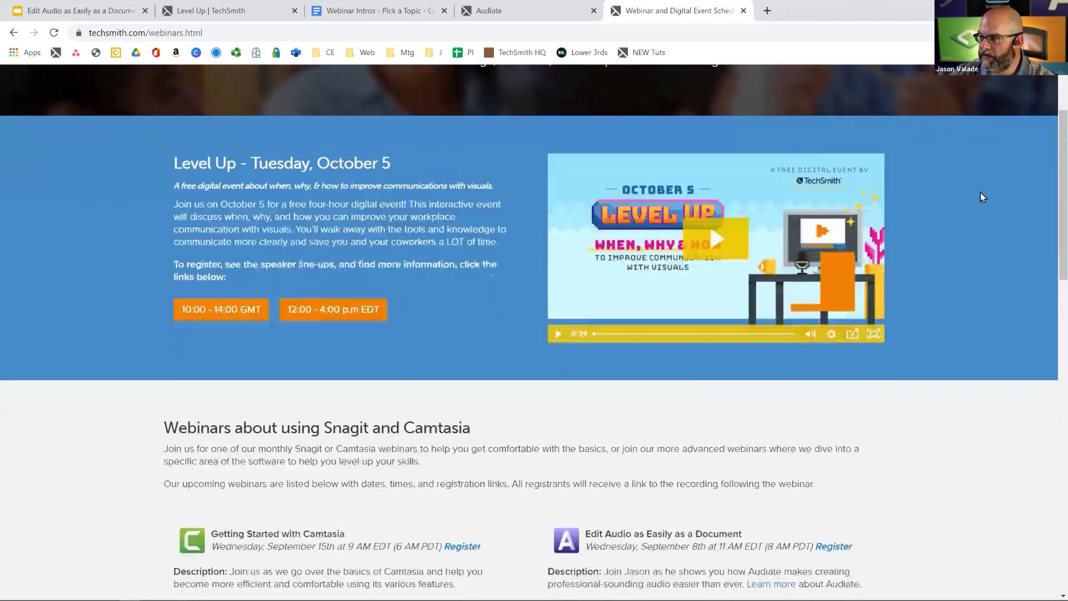
scroll(983, 198, down, 2)
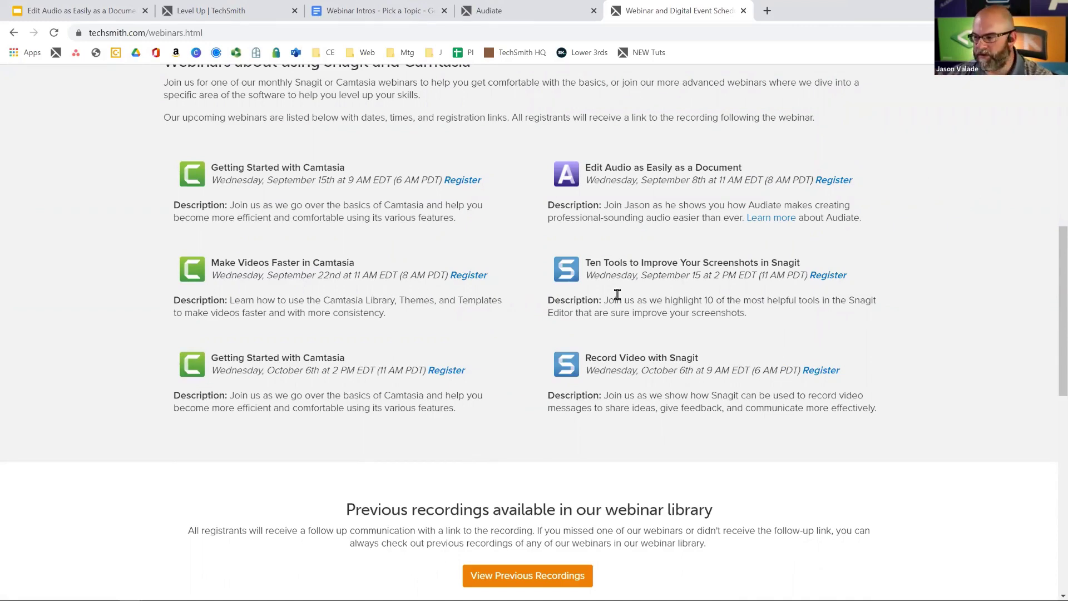
drag(589, 171, 739, 172)
click(741, 189)
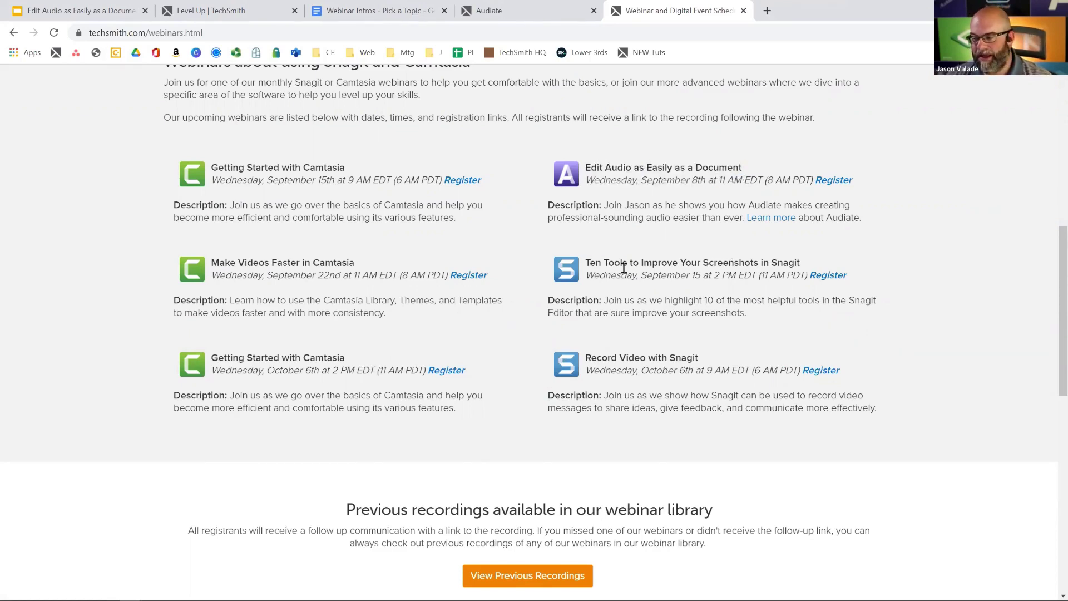
scroll(625, 268, down, 2)
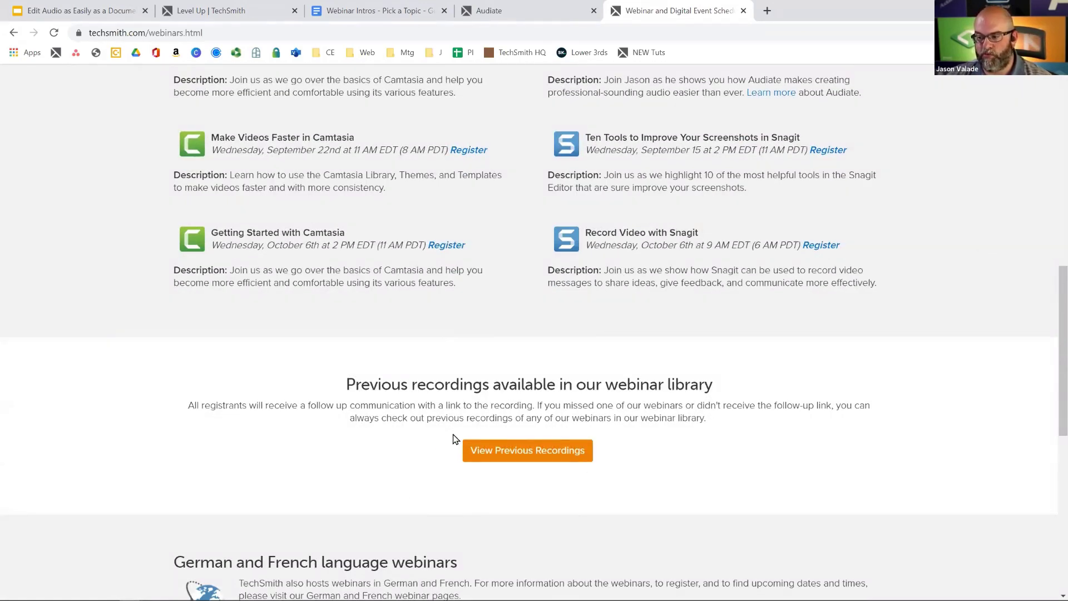
Open the library of previous webinar recordings and browse the Getting Better with Snagit row.
click(504, 459)
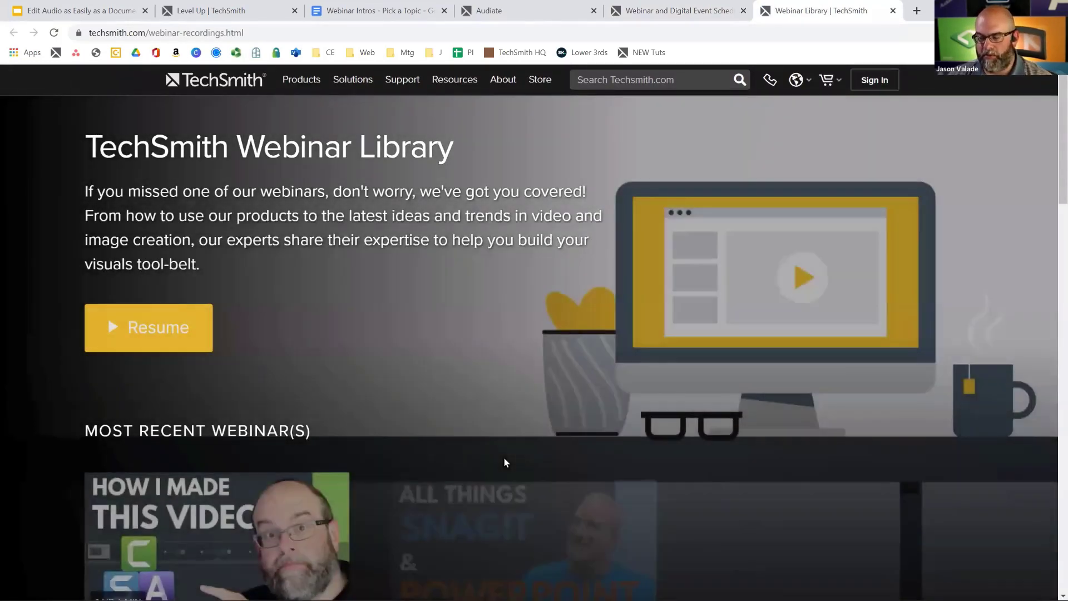
scroll(560, 399, down, 7)
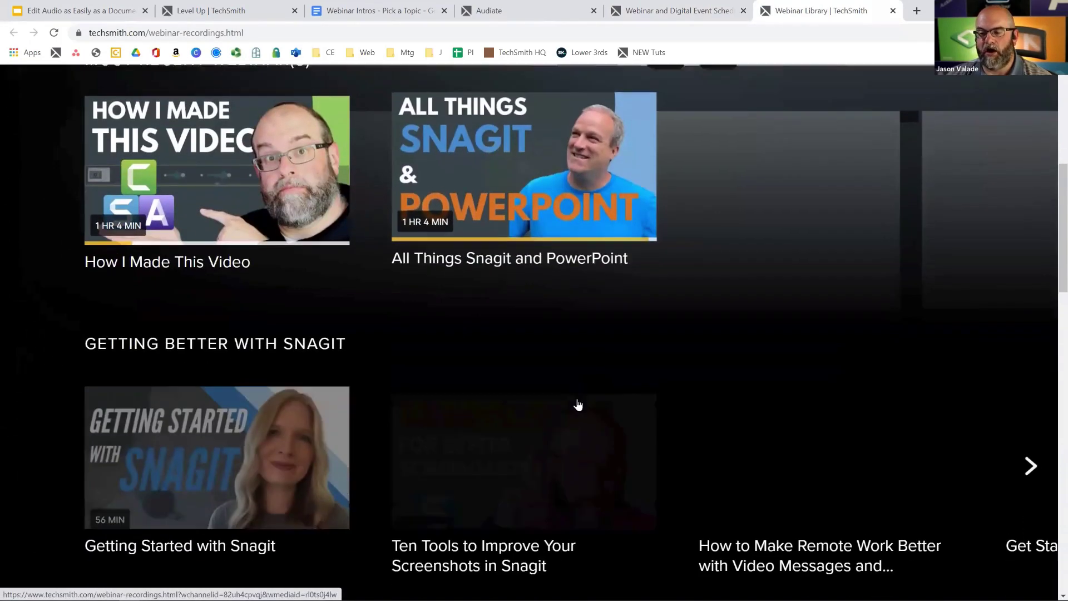
mouse_move(579, 405)
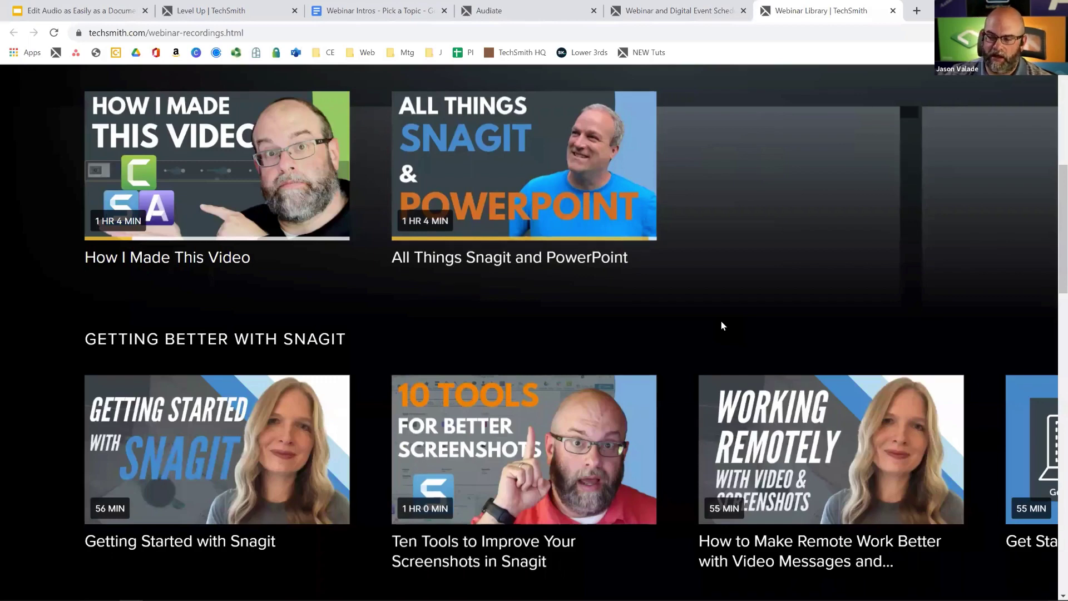
scroll(722, 326, down, 2)
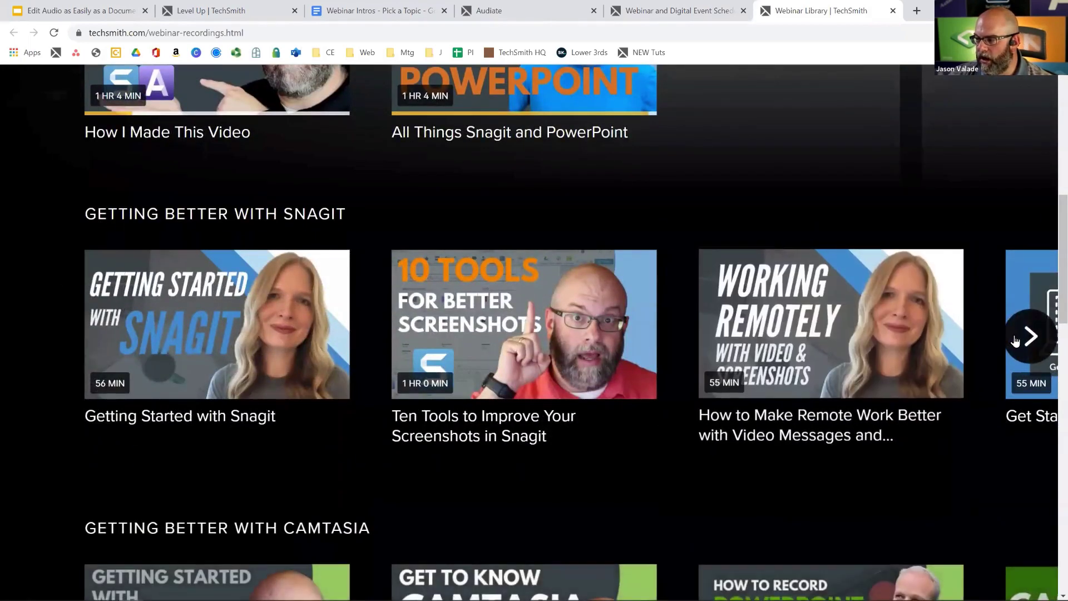
click(1030, 336)
mouse_move(838, 379)
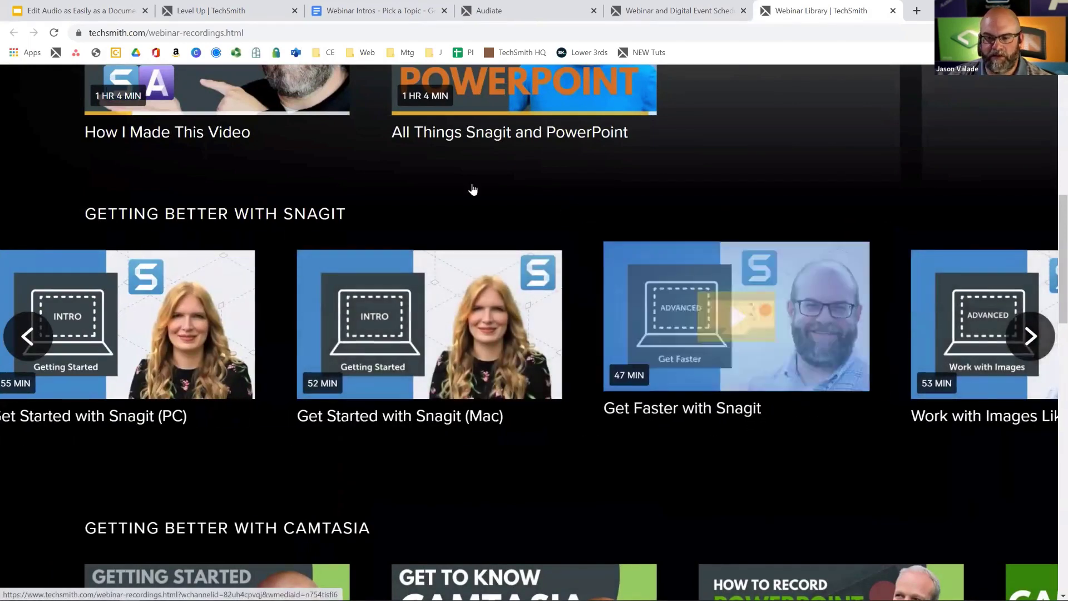